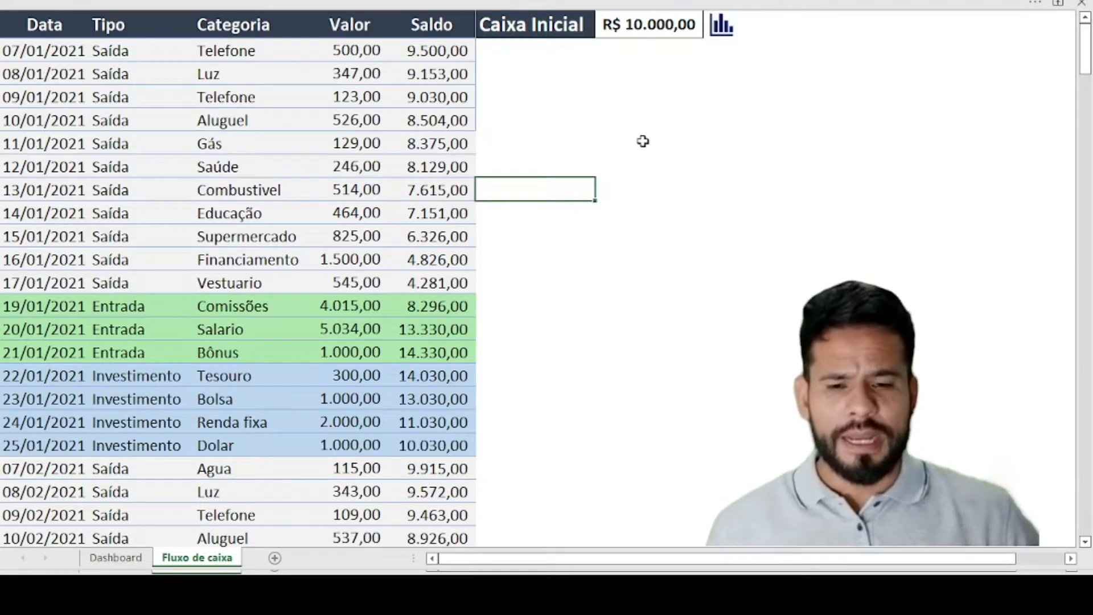
Examine the finished cash flow sheet: the Caixa Inicial cell, the first entry's fields from Data to Saldo, and the rows below
left_click(667, 29)
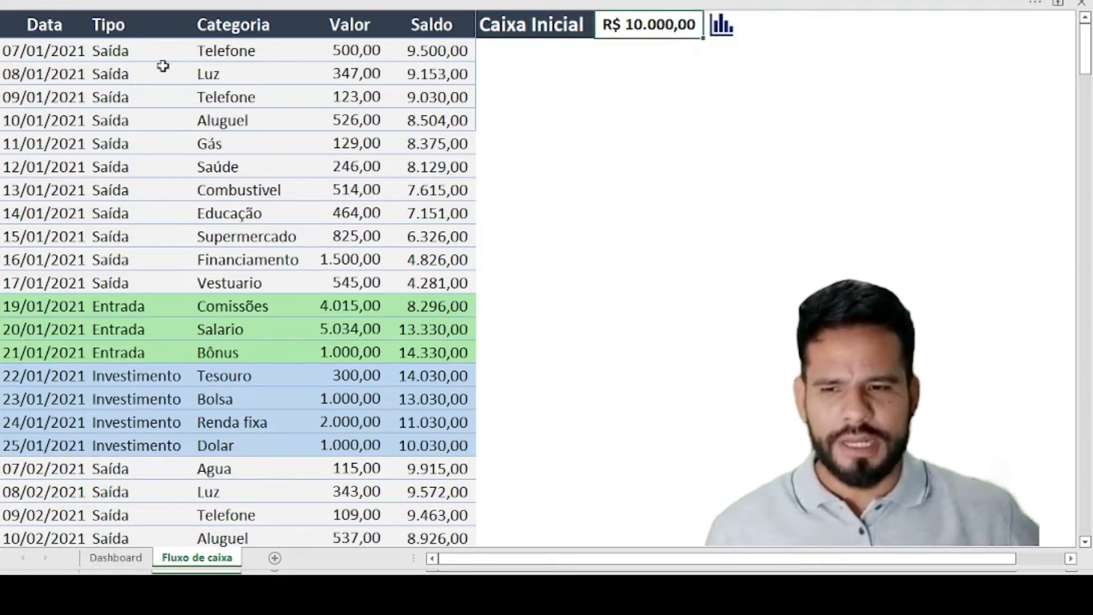
left_click(44, 47)
key("Right")
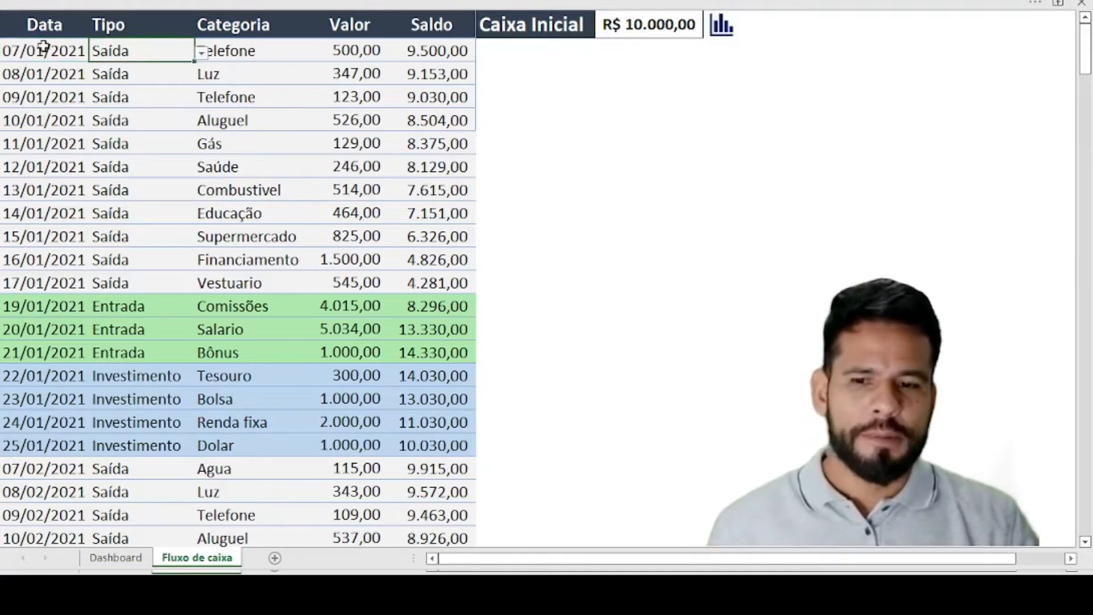
key("Right")
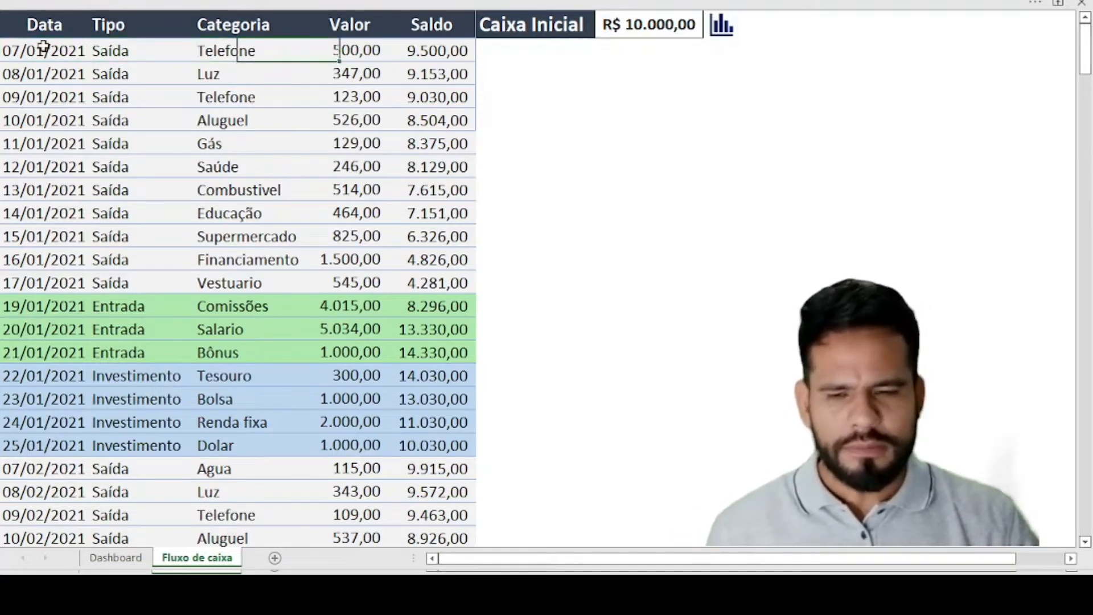
key("Right")
key("Right")
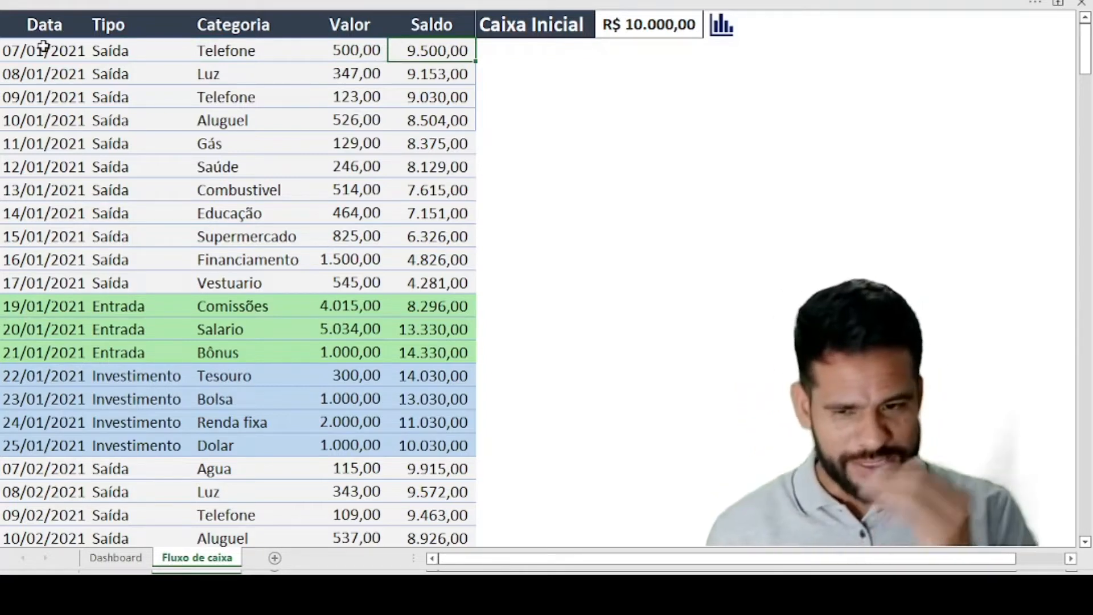
left_click(92, 188)
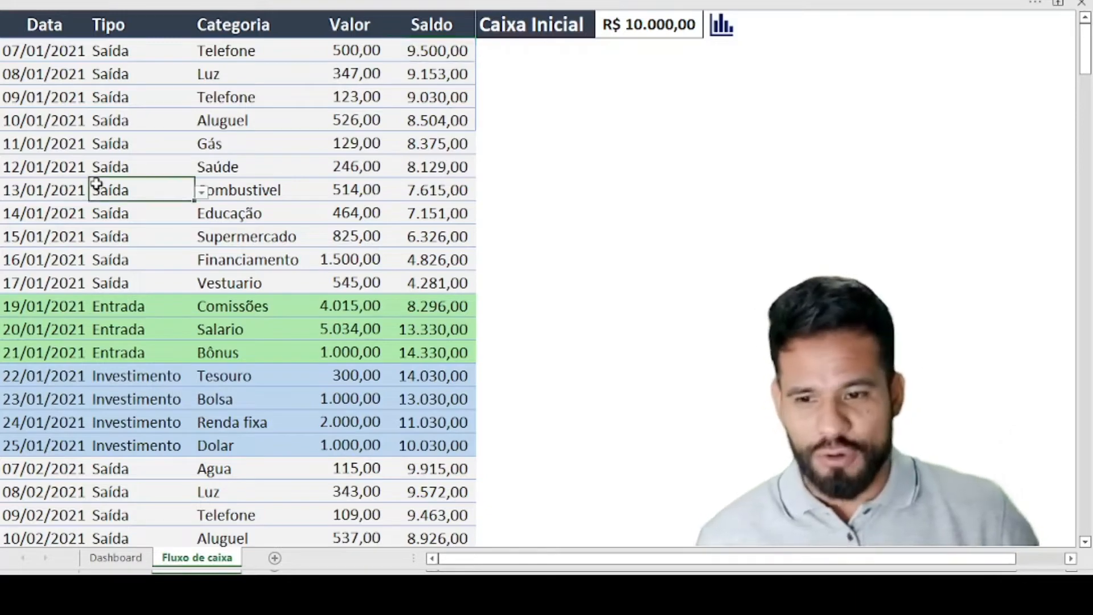
left_click(73, 167)
scroll(85, 228, "down", 7)
scroll(91, 237, "up", 7)
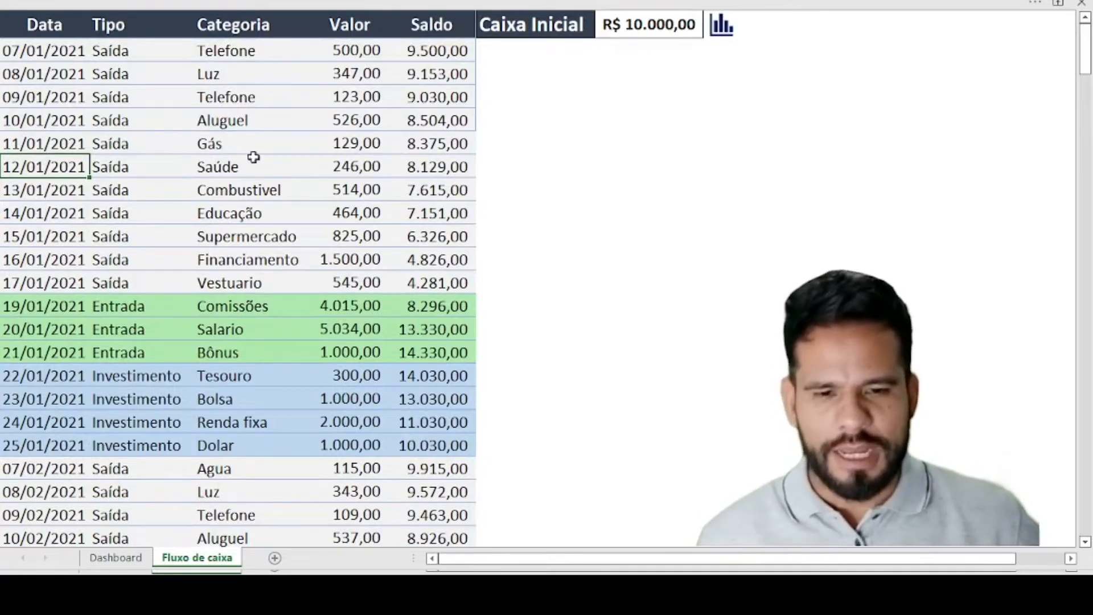
Preview the dashboard for ABR, MAI, JUN and the full JAN to DEZ range, and return to the Fluxo de caixa sheet
left_click(722, 25)
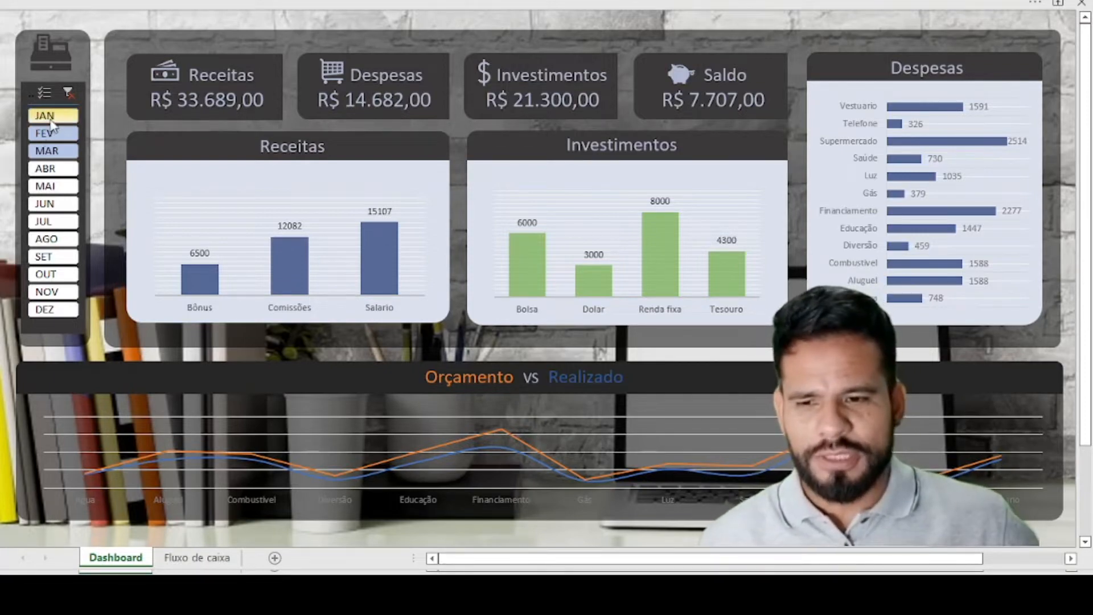
left_click(65, 170)
left_click(63, 187)
left_click(60, 205)
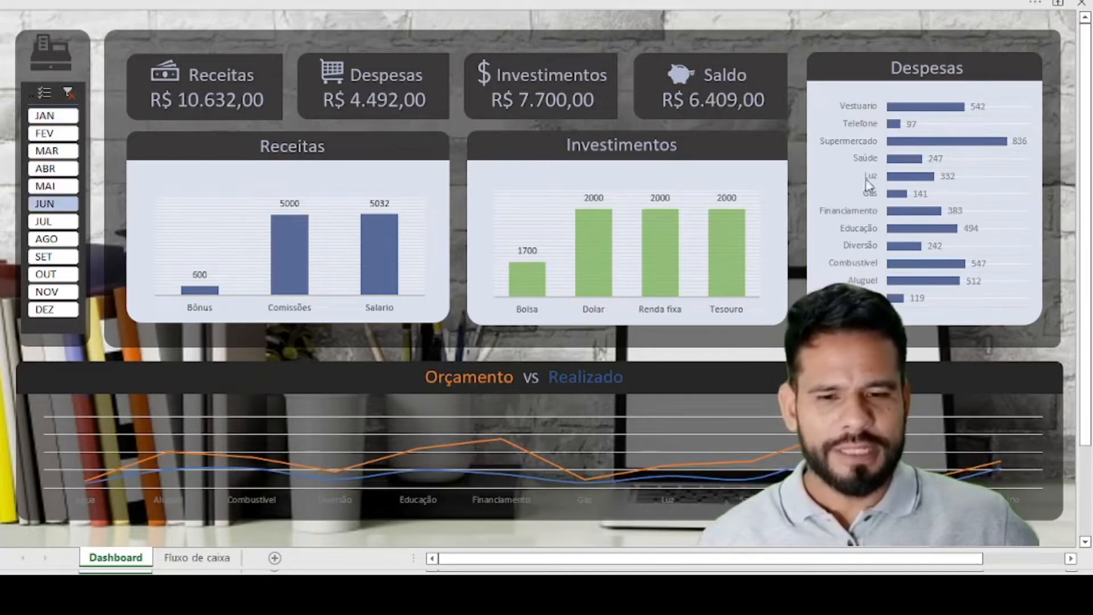
left_click_drag(57, 120, 54, 313)
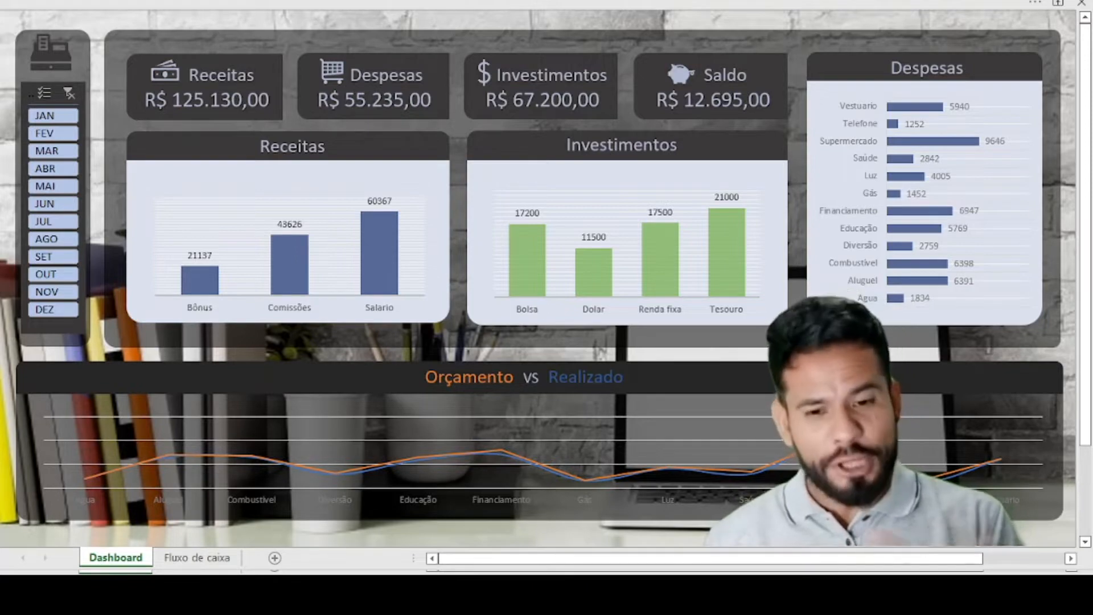
left_click(196, 557)
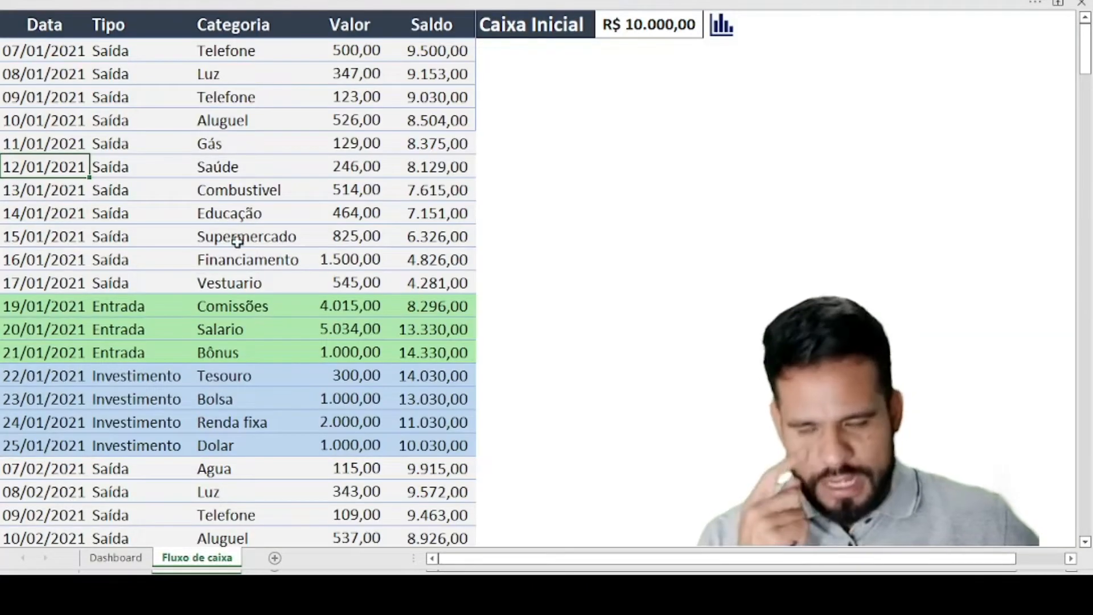
left_click(266, 190)
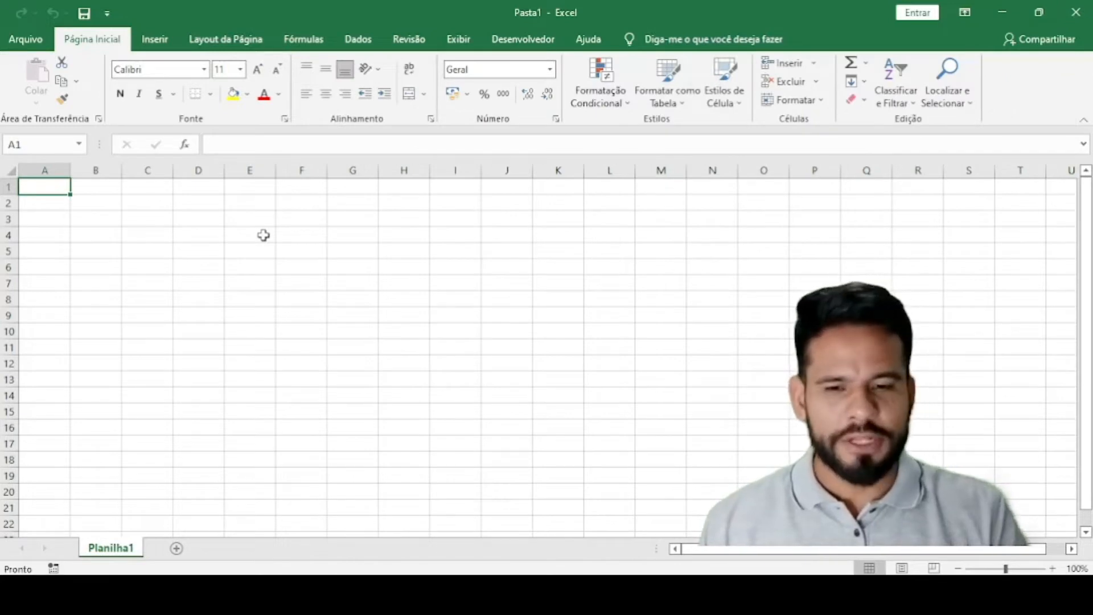
Enter the headers Data, Tipo and Categoria in cells A1 to C1 of the blank workbook
left_click(263, 235)
scroll(302, 263, "up", 3)
left_click(303, 284)
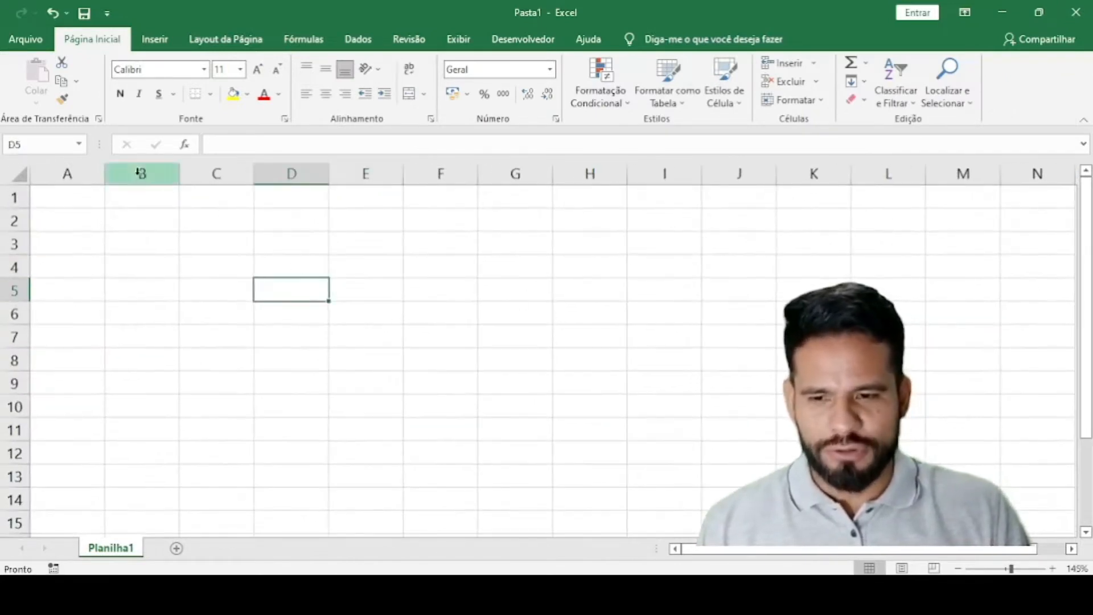
left_click(81, 194)
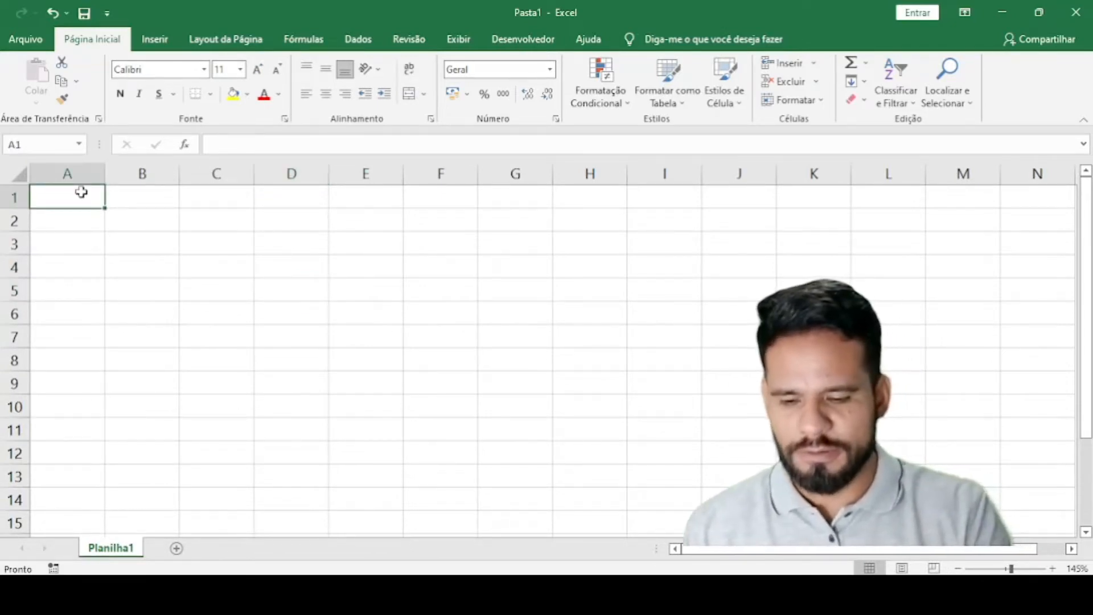
type("Data")
key("Tab")
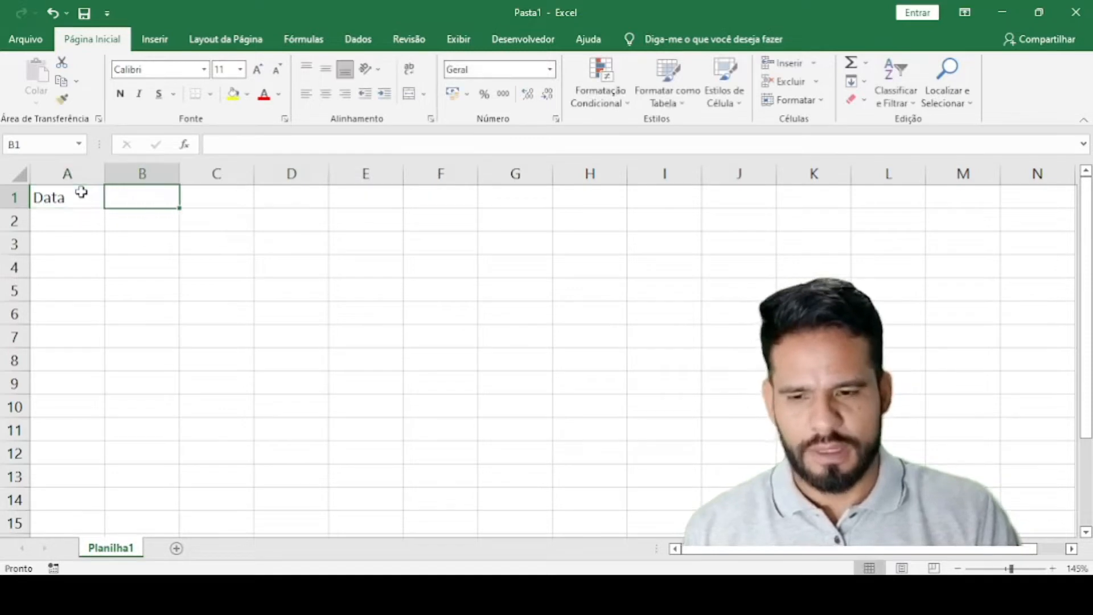
type("Tipo")
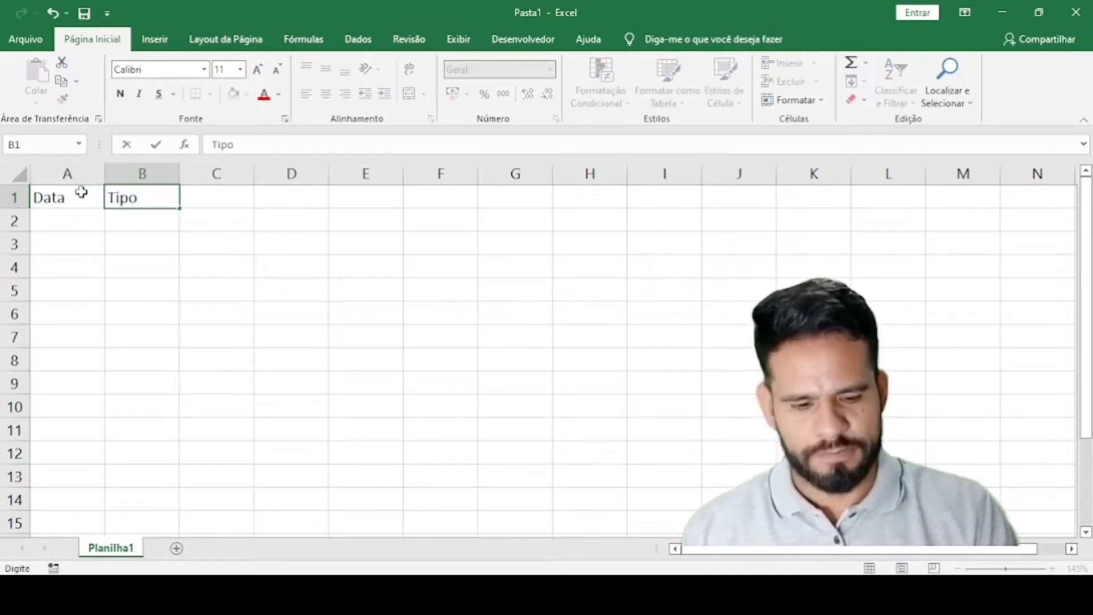
key("Tab")
type("Categoria")
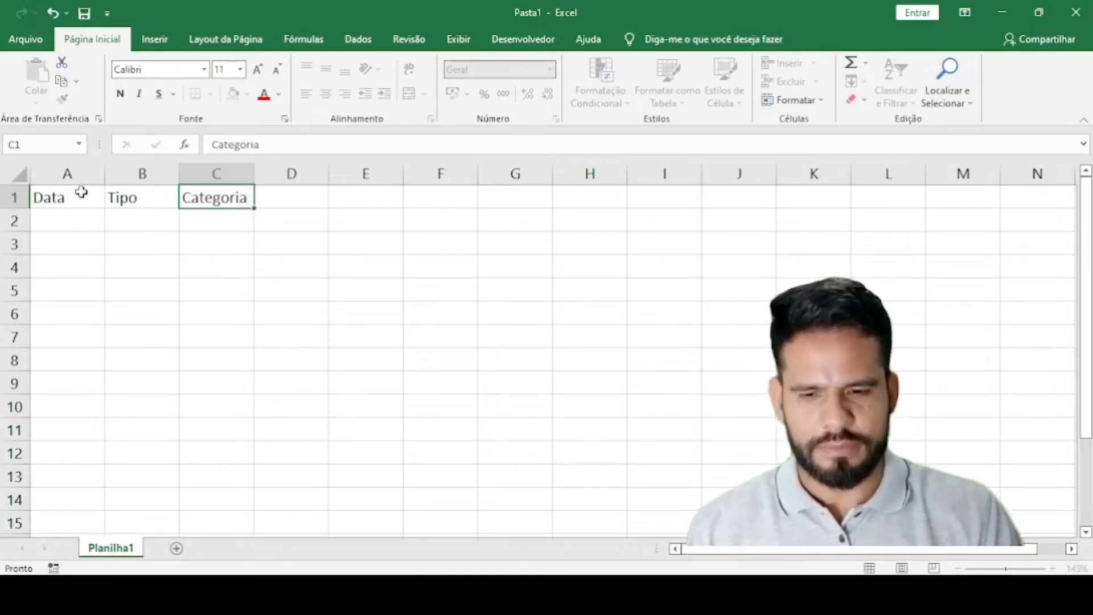
key("Tab")
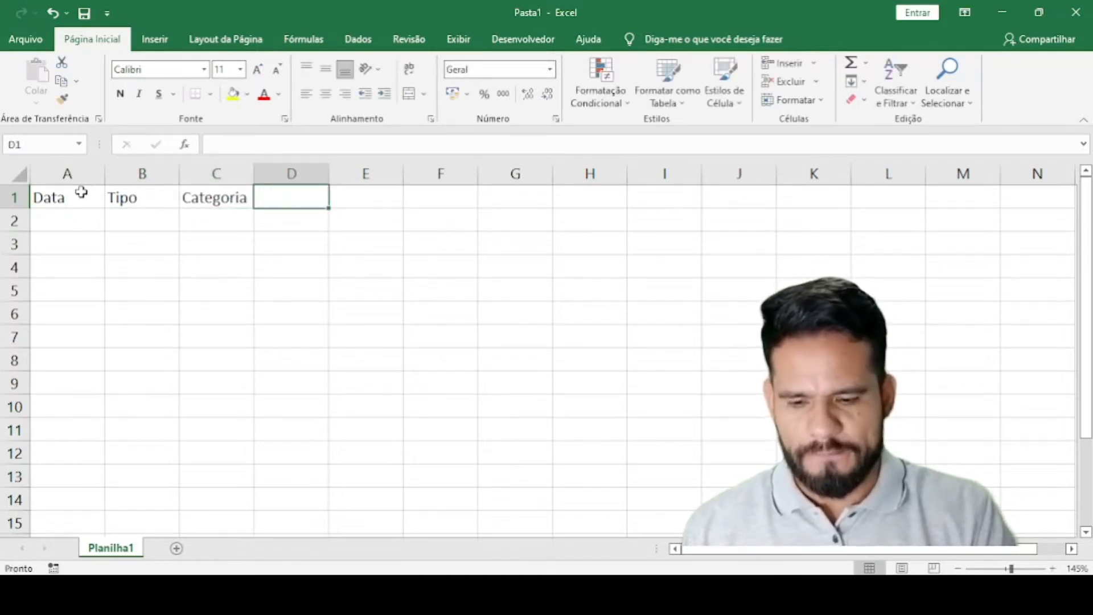
Enter the headers Valor in D1 and Saldo in E1
type("VAlor")
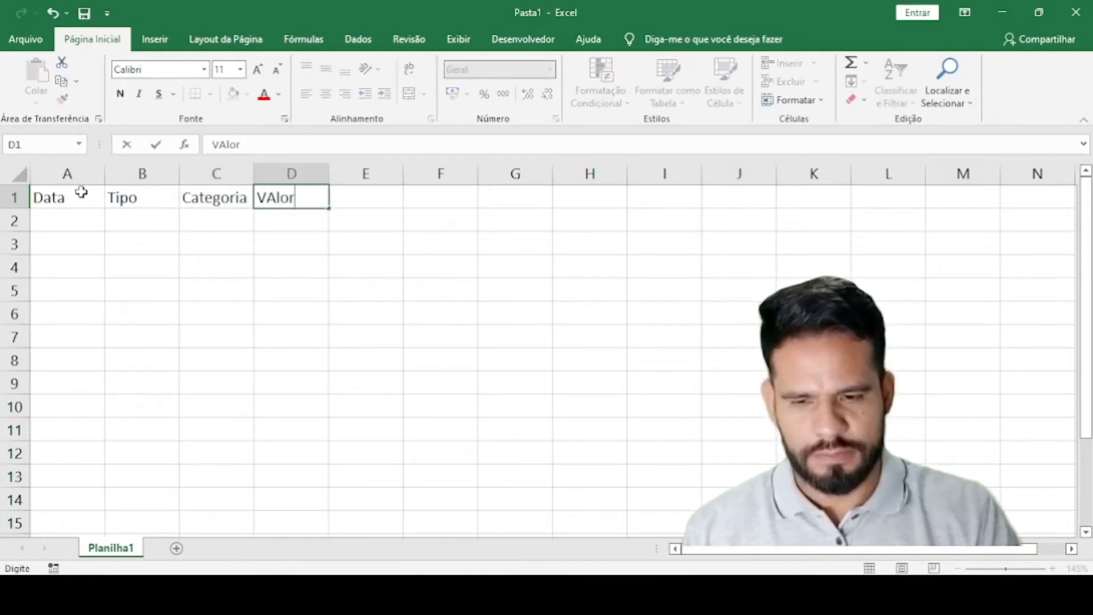
key("BackSpace")
key("BackSpace")
key("BackSpace")
key("BackSpace")
type("alo")
key("Tab")
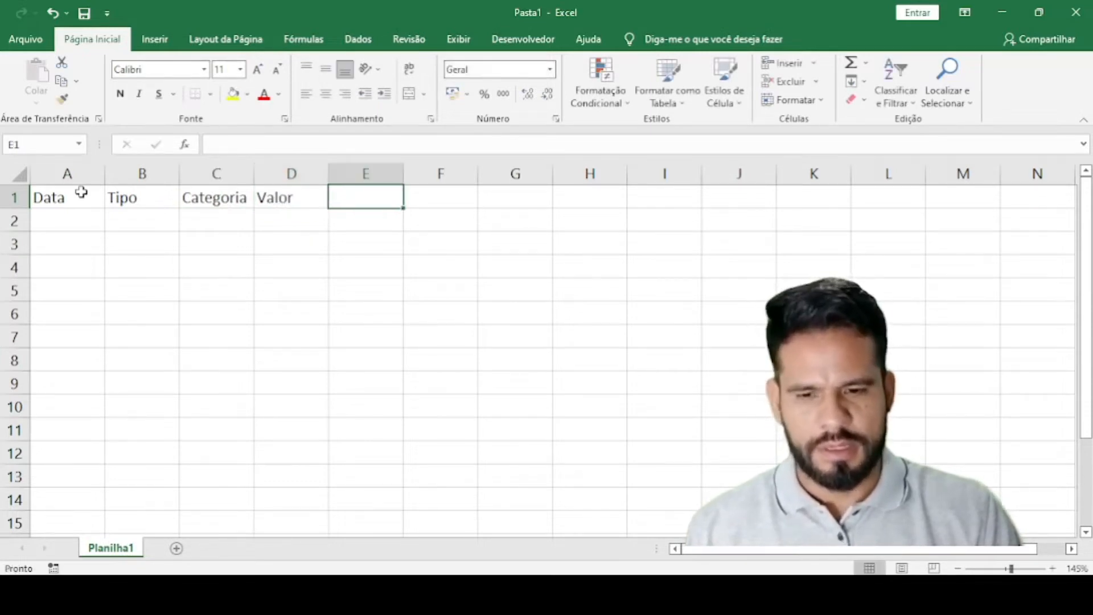
type("Saldo")
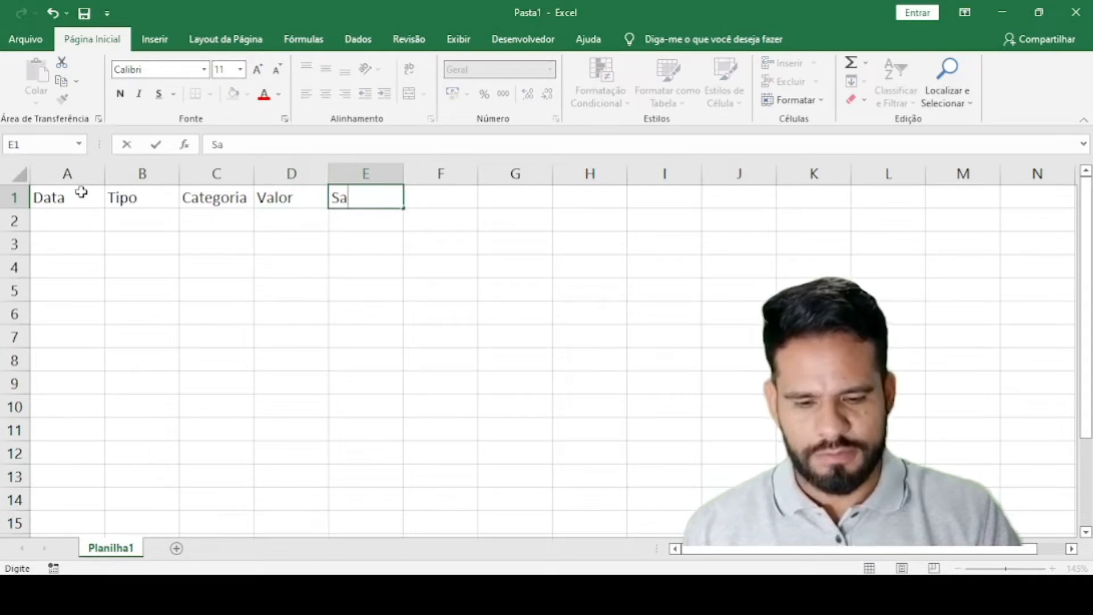
key("Tab")
Enter the label "Caixa inicial" in G1 and widen column G to fit it
key("Tab")
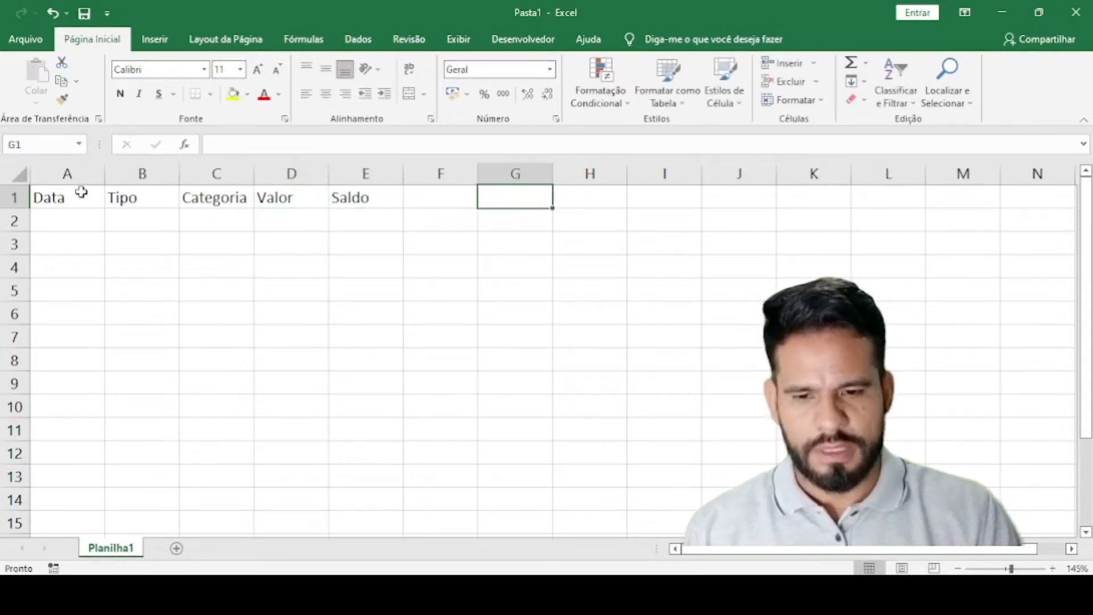
type("Cai")
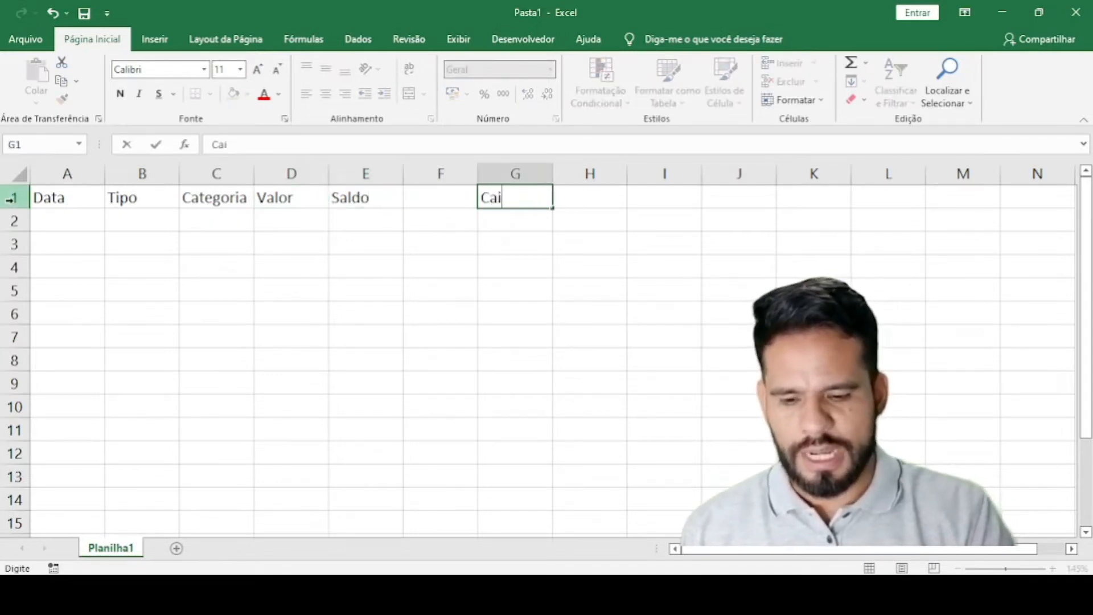
type("xa inicia")
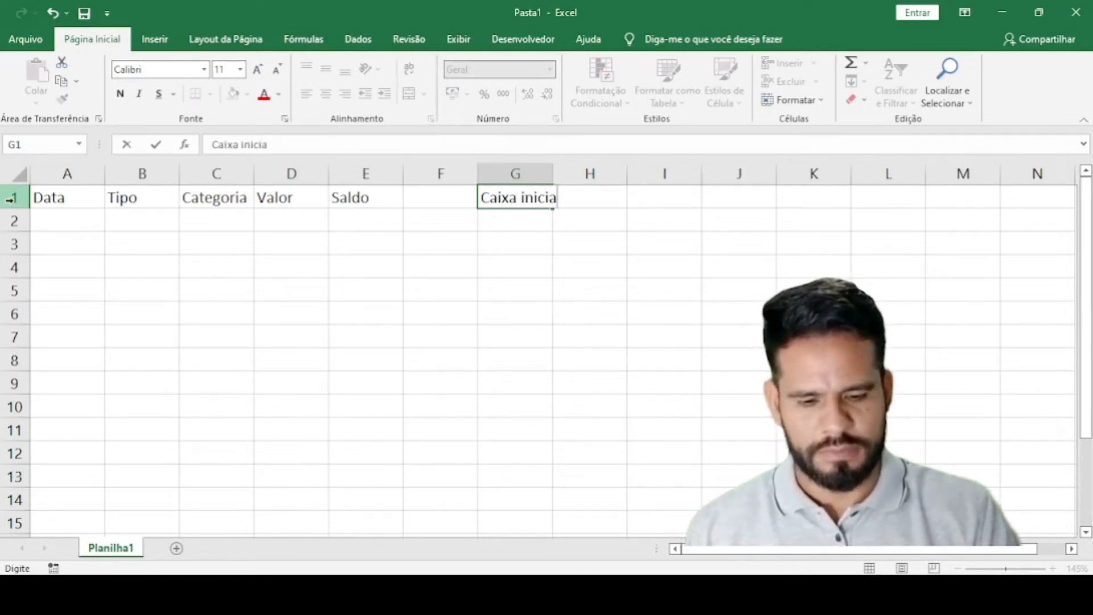
type("l")
left_click_drag(440, 360, 440, 336)
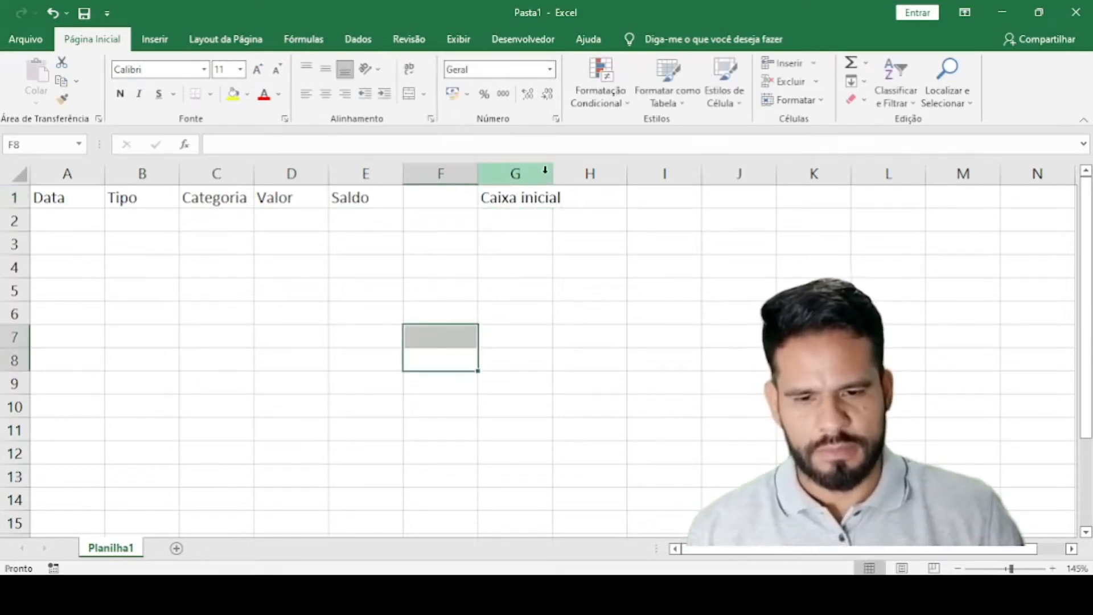
left_click_drag(554, 171, 590, 173)
Format all of column A with the Data (date) number category
left_click(80, 215)
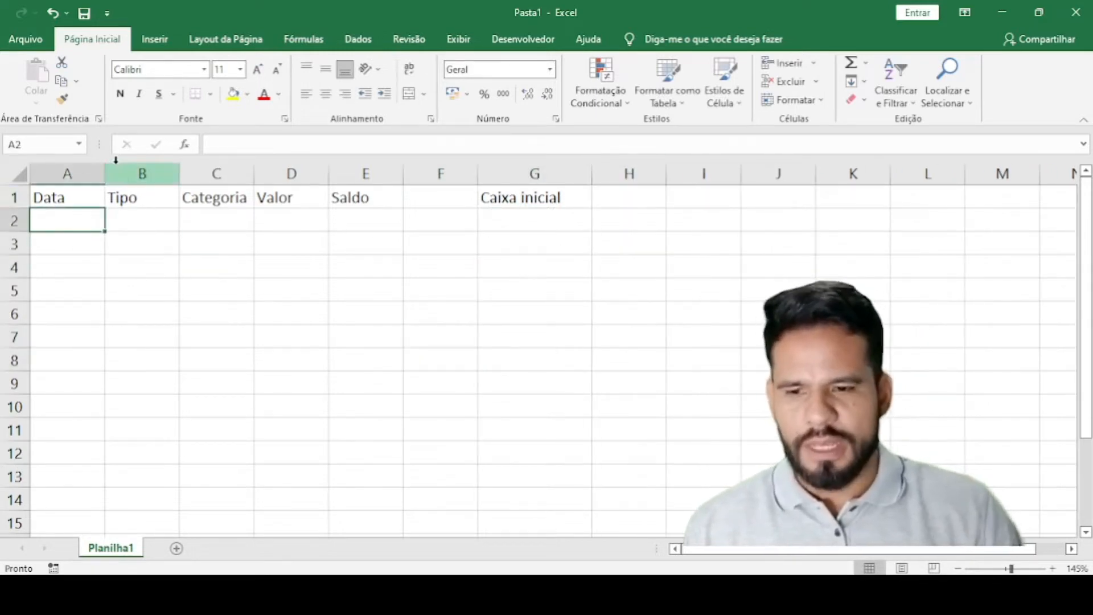
left_click(79, 173)
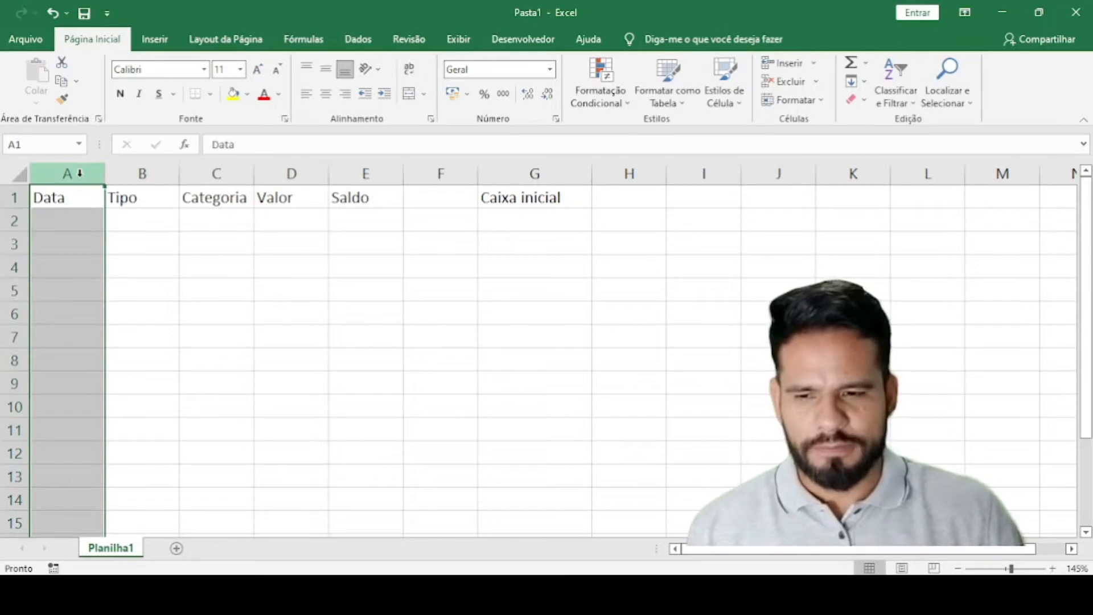
right_click(80, 173)
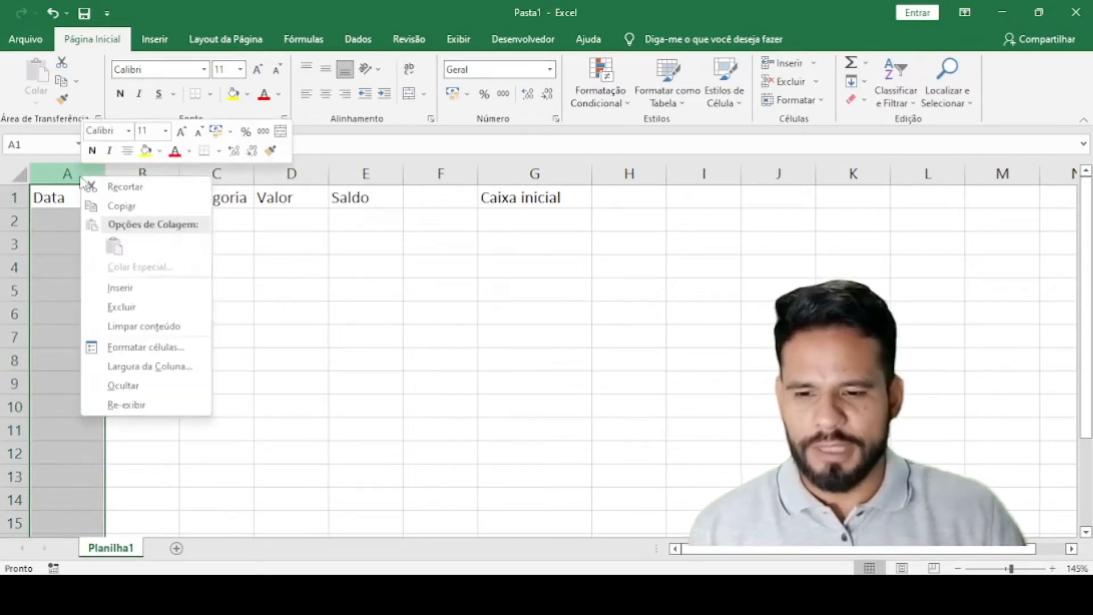
left_click(150, 353)
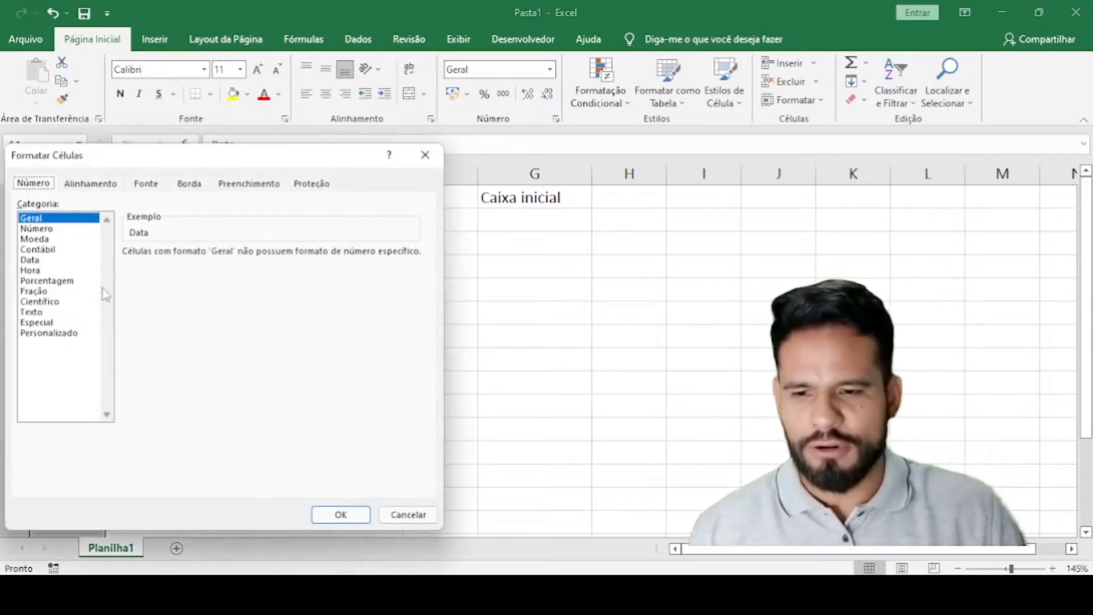
left_click(30, 260)
left_click(341, 514)
left_click(196, 341)
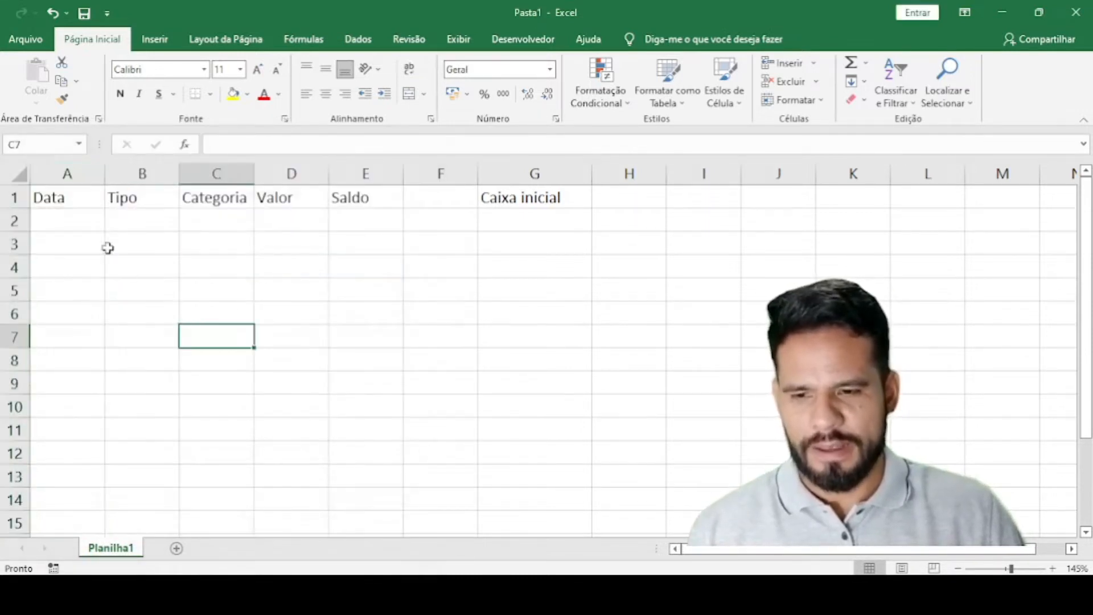
Enter the date 01/02/2022 in cell A2 under the Data header
left_click(90, 219)
type("01/02/2022")
left_click(145, 266)
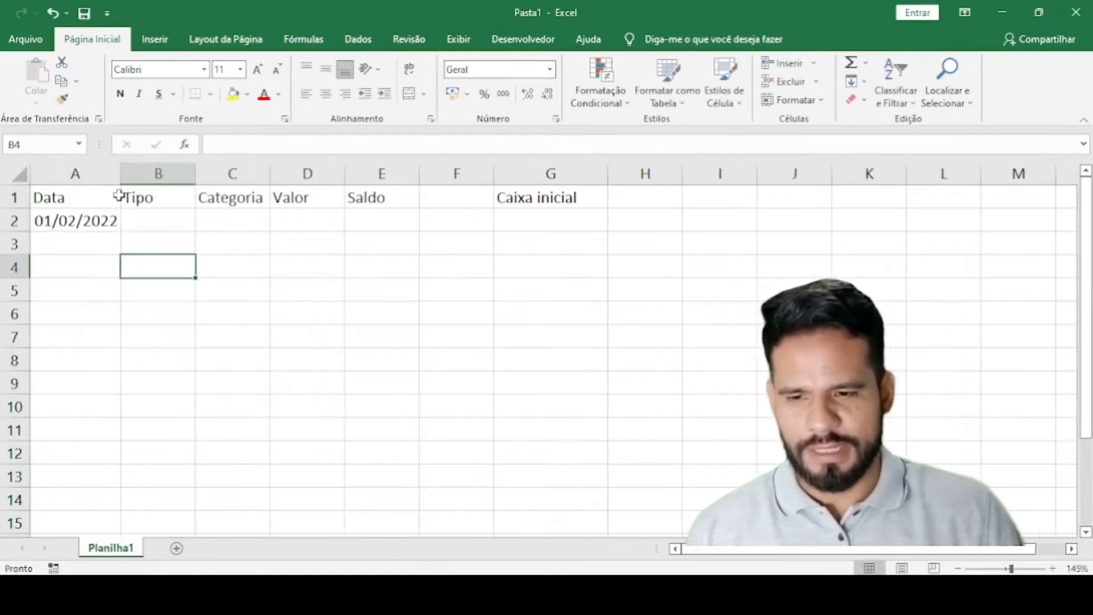
Start a data validation rule for cell B2 under Tipo that allows a list (Lista)
left_click(157, 218)
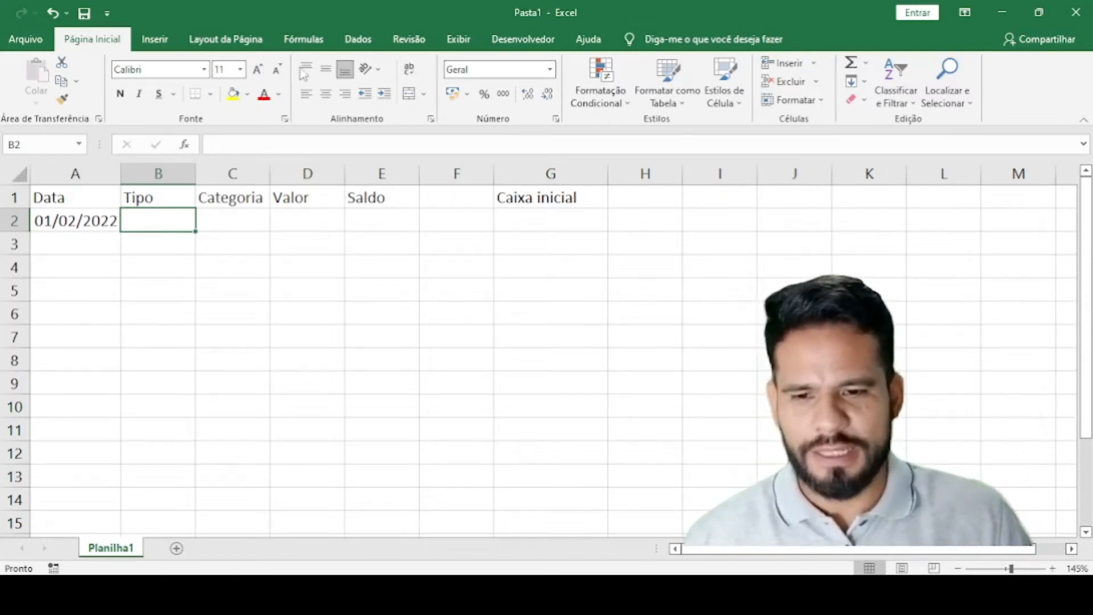
left_click(355, 41)
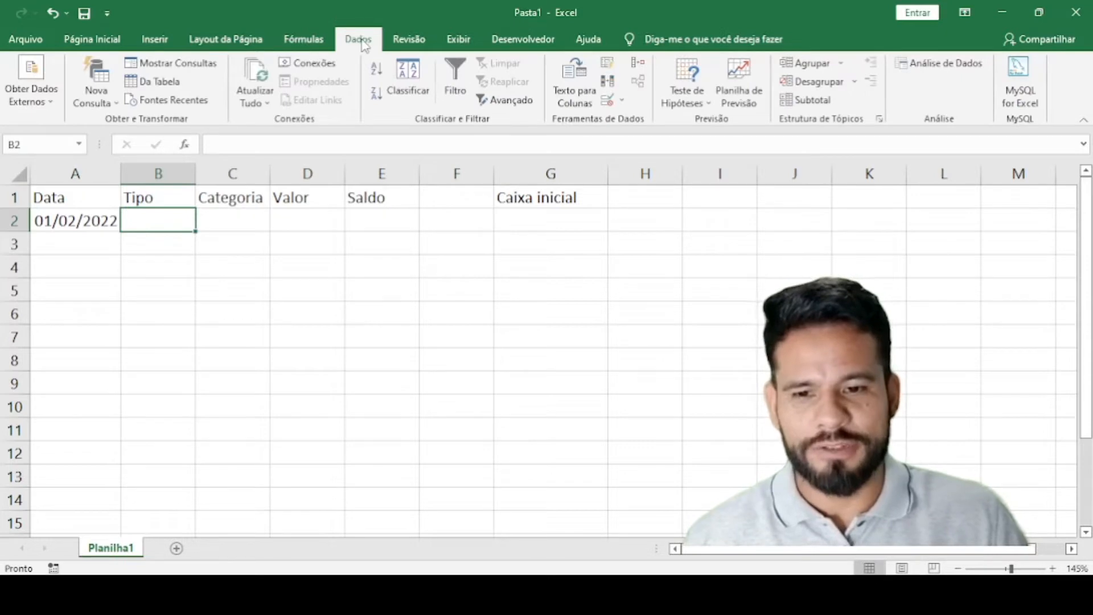
left_click(622, 101)
left_click(635, 120)
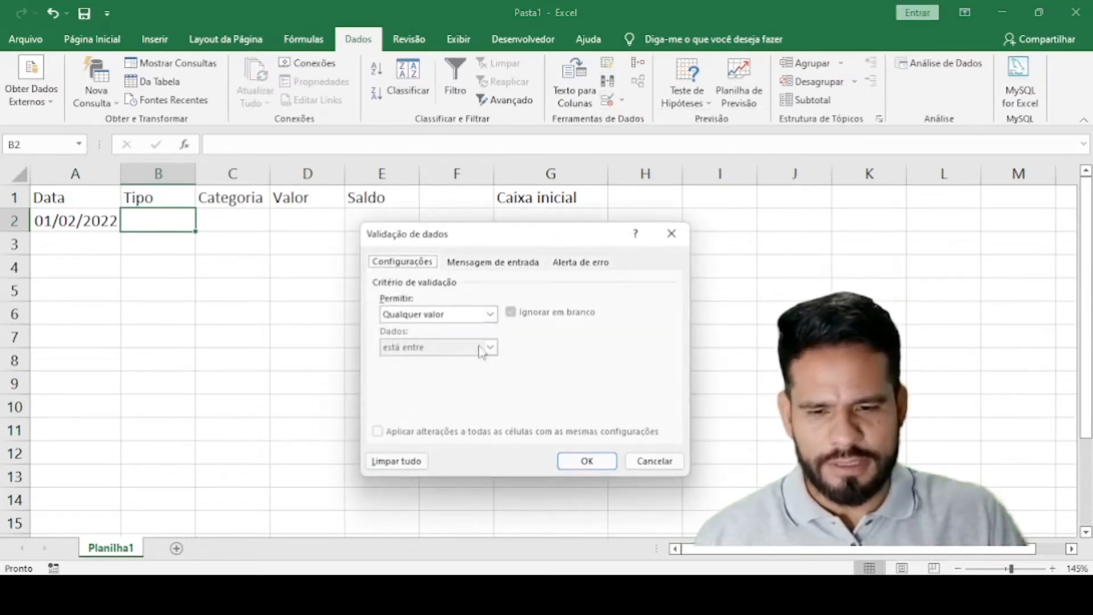
left_click(492, 316)
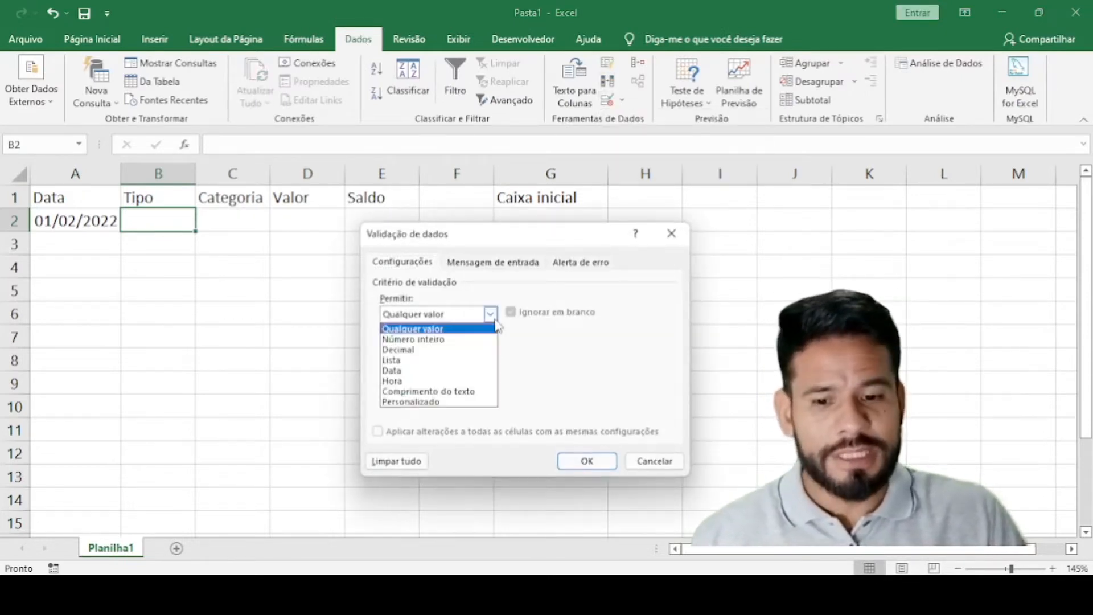
left_click(436, 361)
Set the validation list's source to Saída;Entrada;Investimento and apply the rule to cell B2
left_click(426, 379)
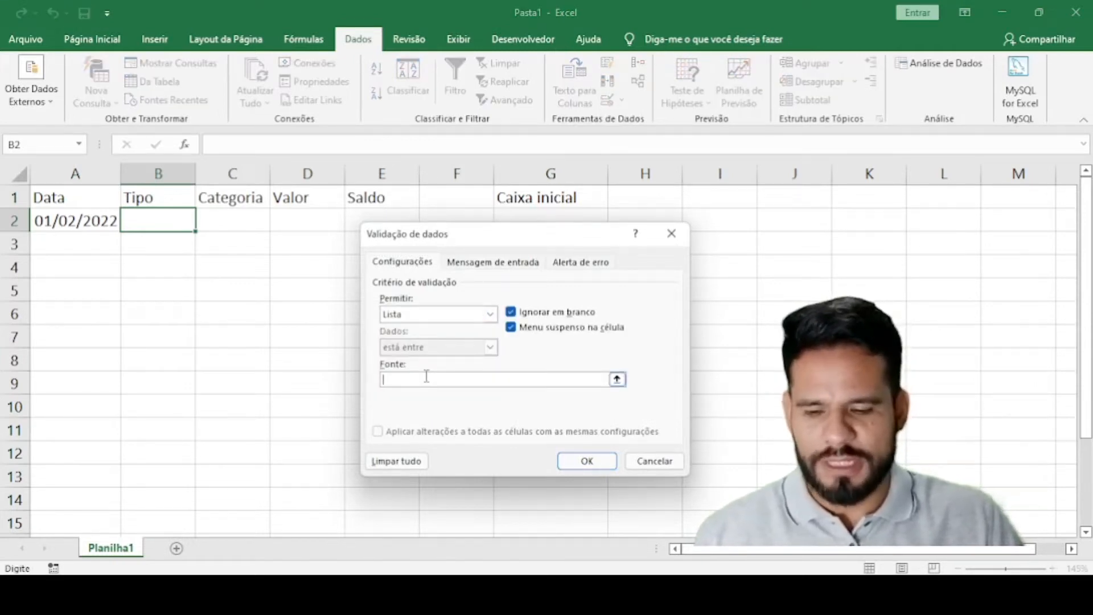
type("Saida")
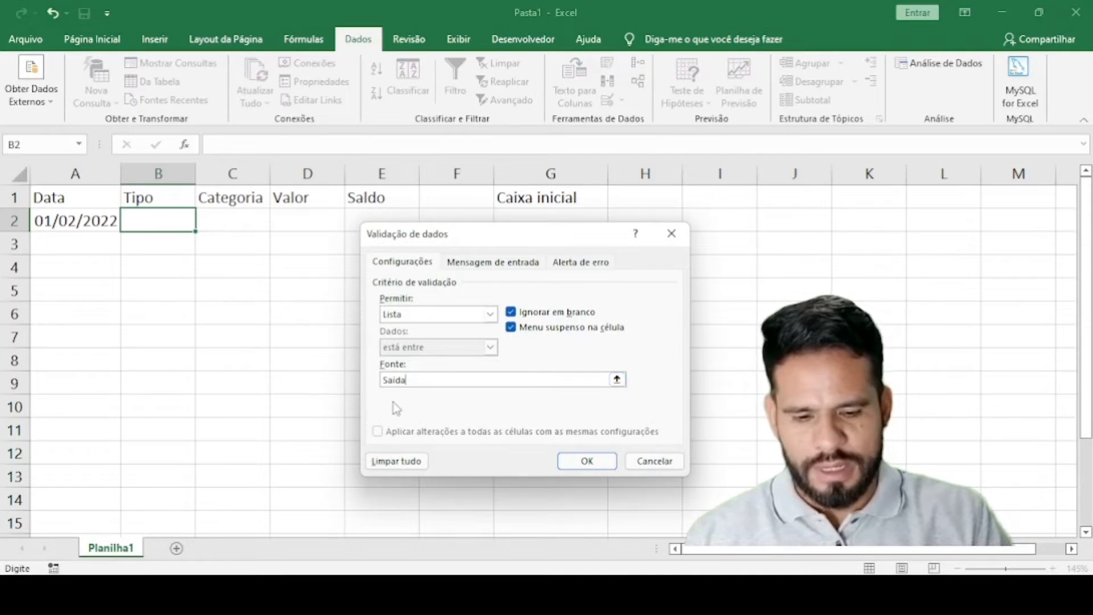
type(";Ent")
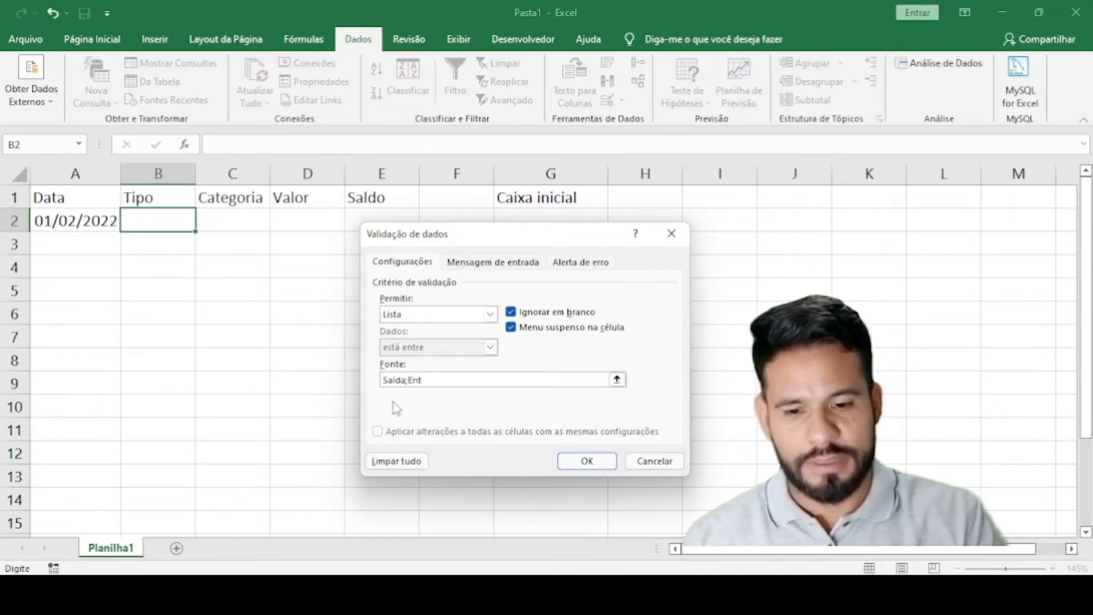
type("rada")
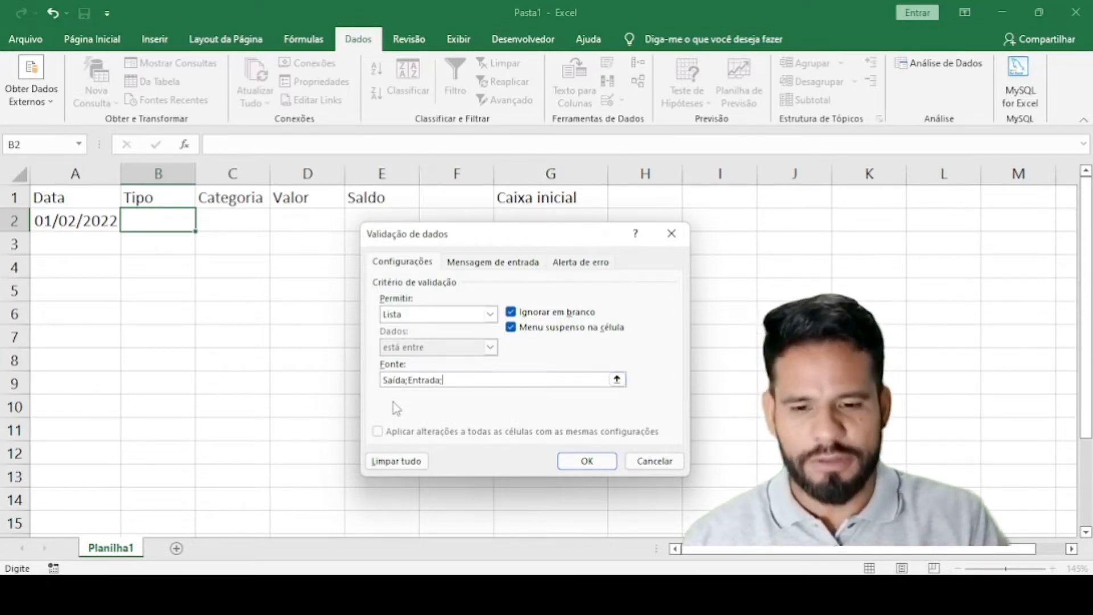
type(";Investime")
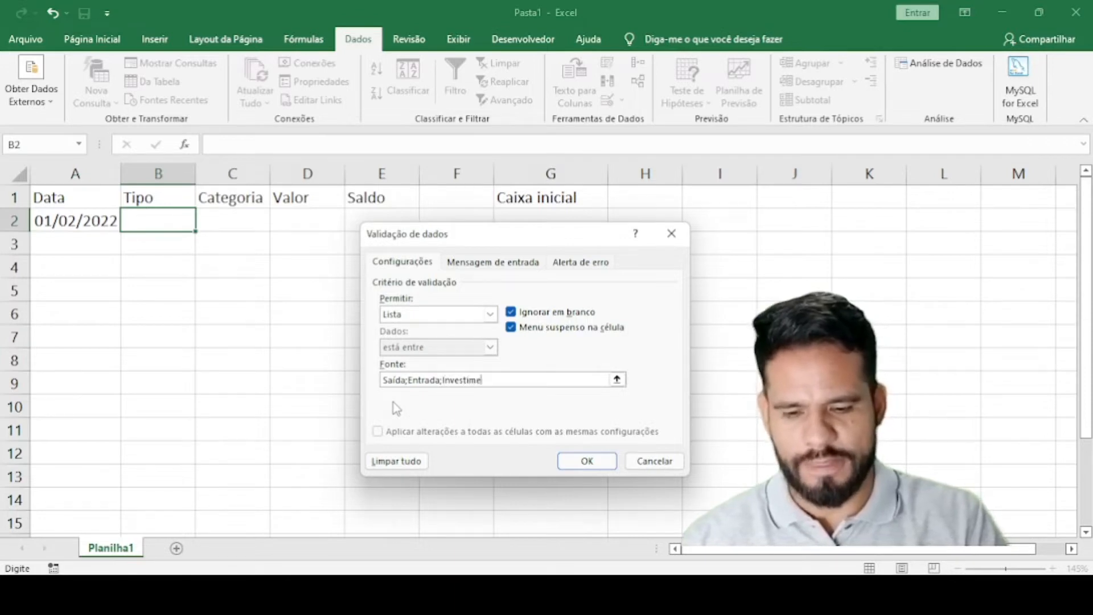
type("nto")
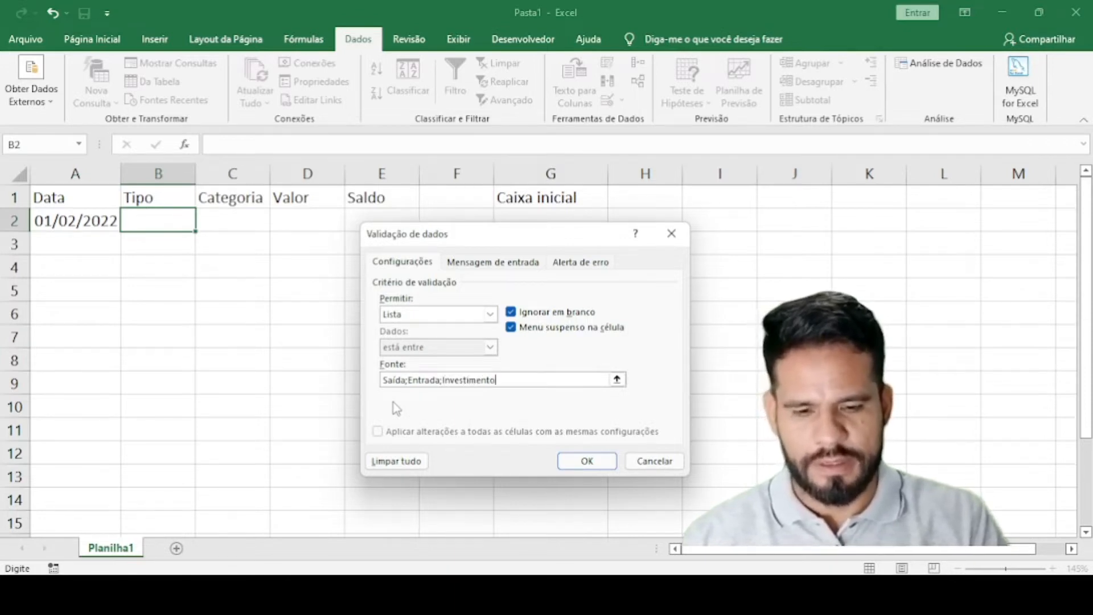
left_click(591, 470)
left_click_drag(453, 438, 455, 450)
Check the drop-down options of cell B2 and choose Saída as the entry's type
left_click(176, 219)
left_click(202, 223)
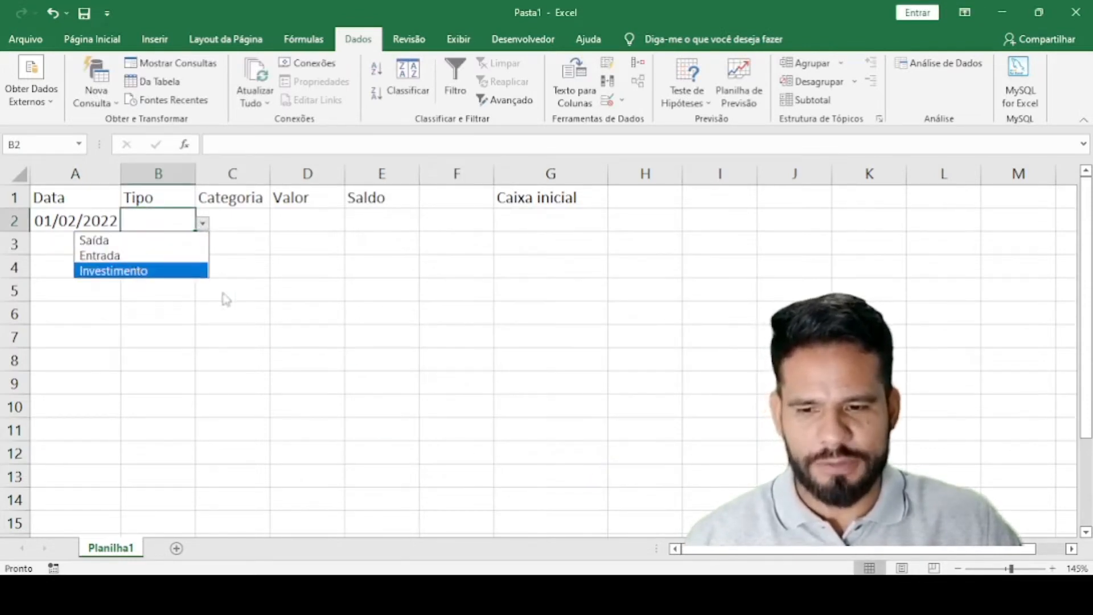
key("Escape")
left_click_drag(342, 264, 387, 267)
left_click(241, 215)
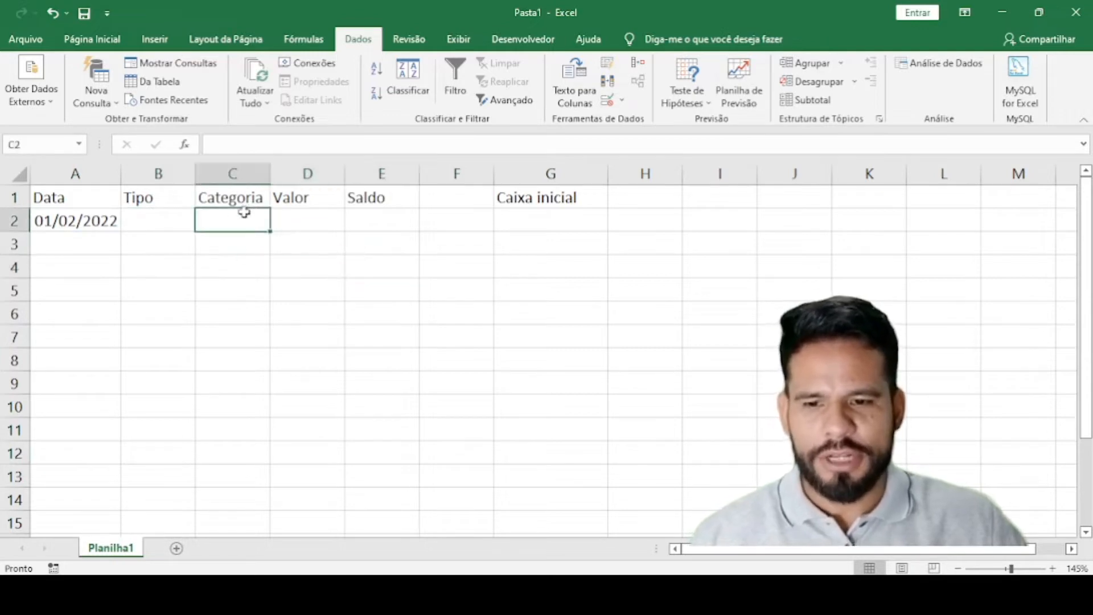
left_click(176, 217)
left_click(202, 223)
left_click(176, 243)
left_click(259, 222)
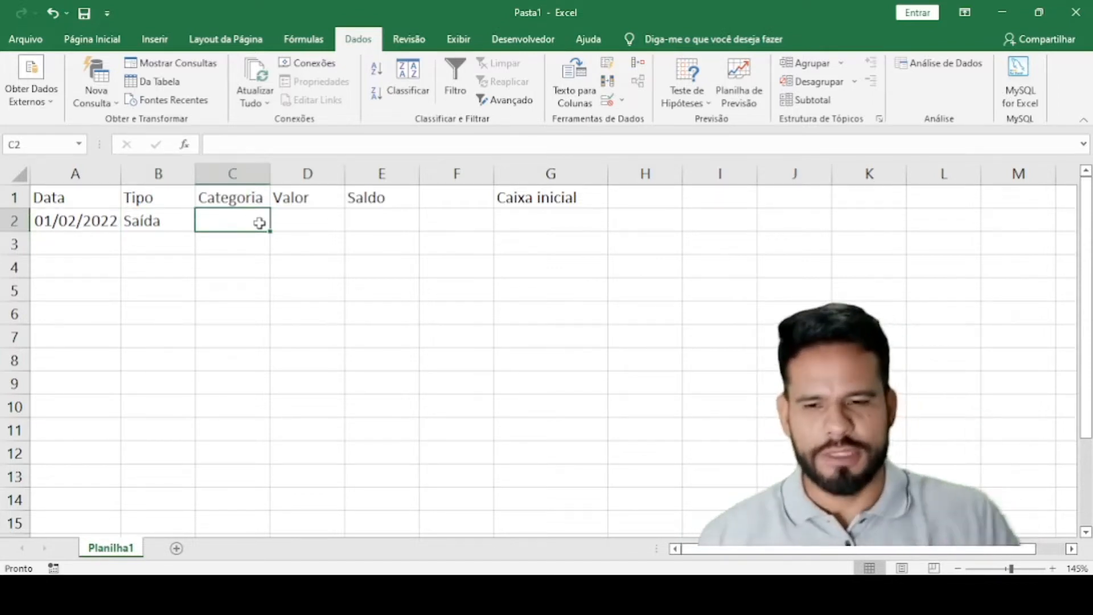
key("Right")
left_click(219, 224)
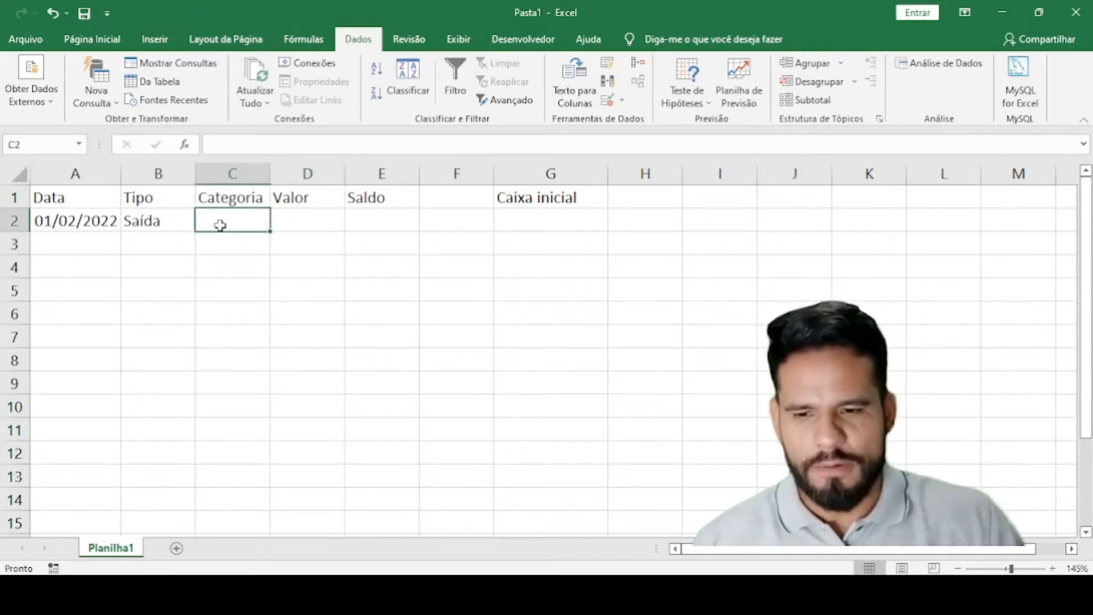
left_click(156, 221)
left_click(217, 219)
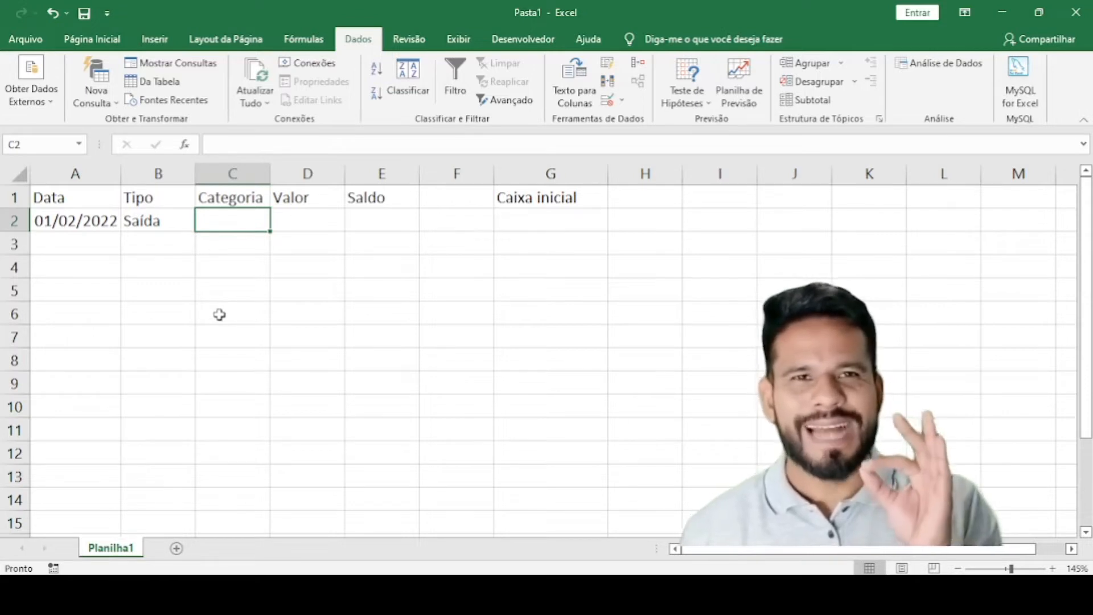
Rename the sheet Planilha1 as Fluxo
left_click(161, 460)
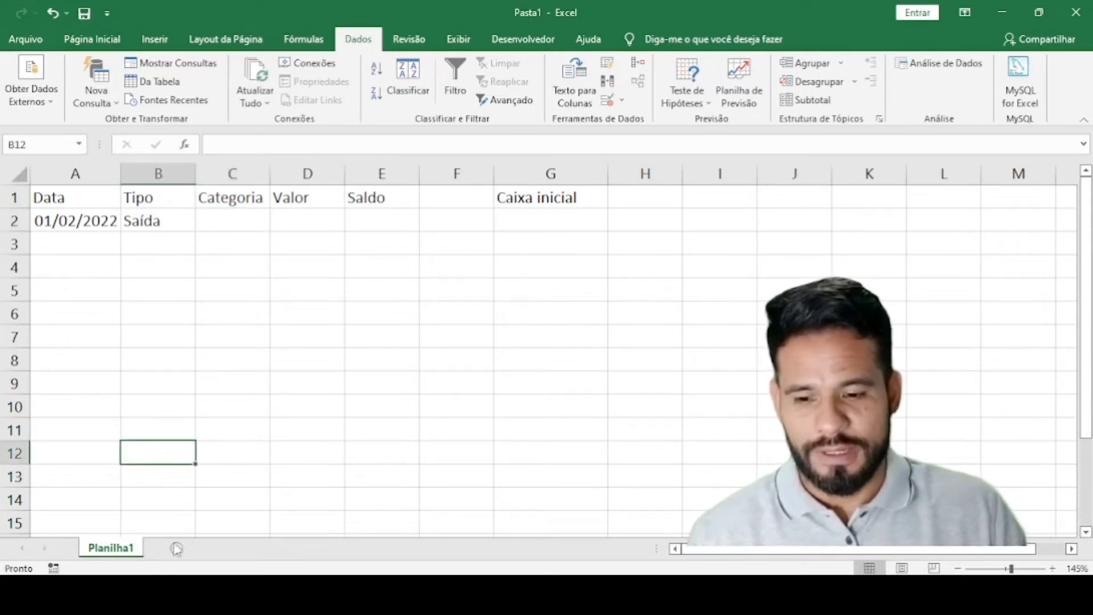
double_click(130, 548)
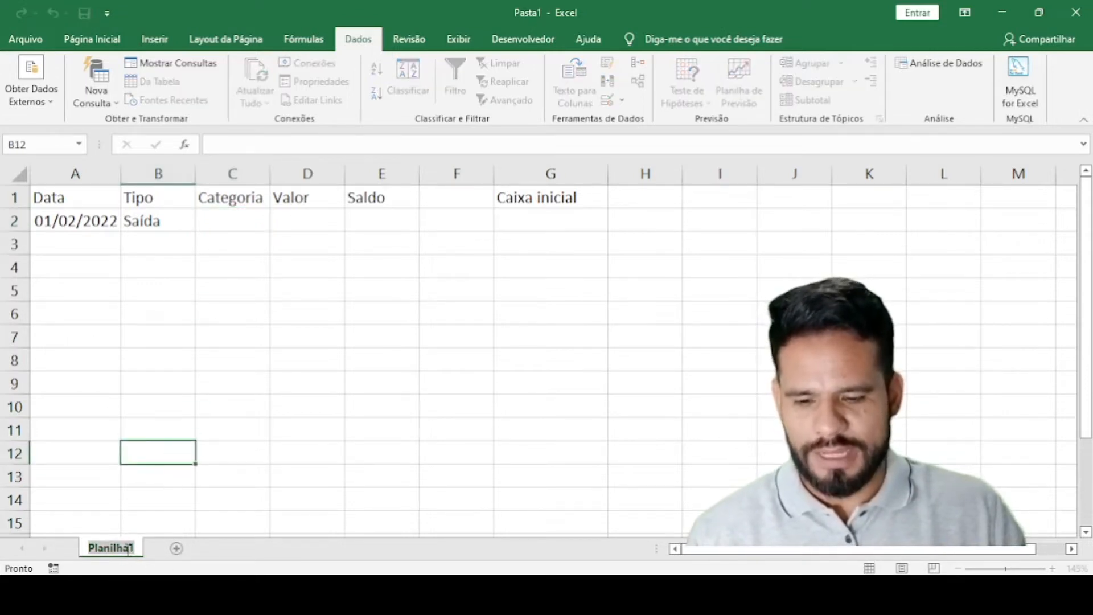
type("Fluxo")
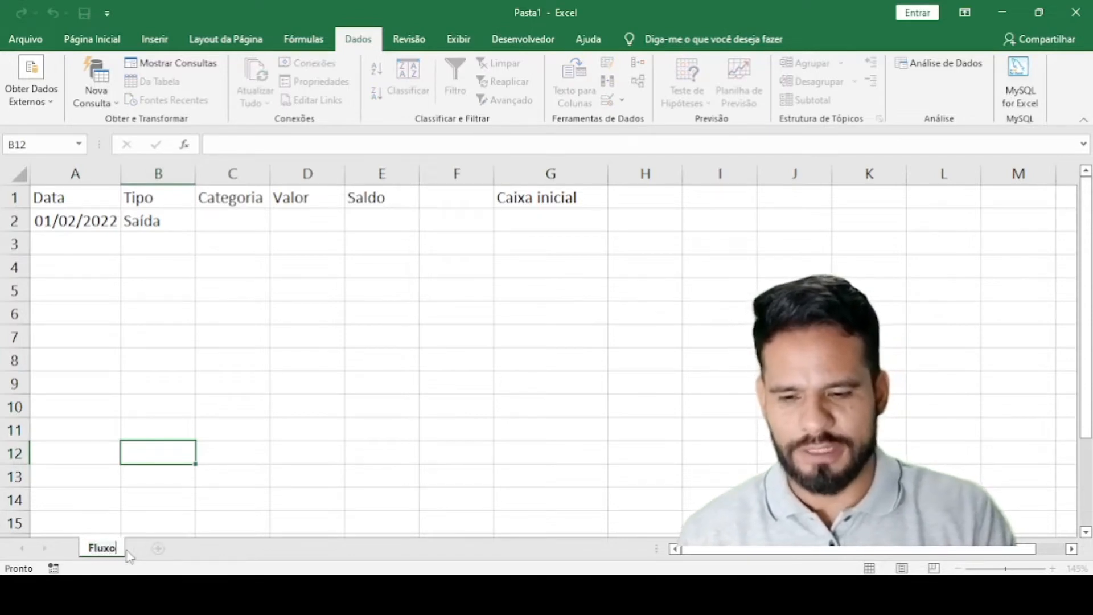
left_click(391, 388)
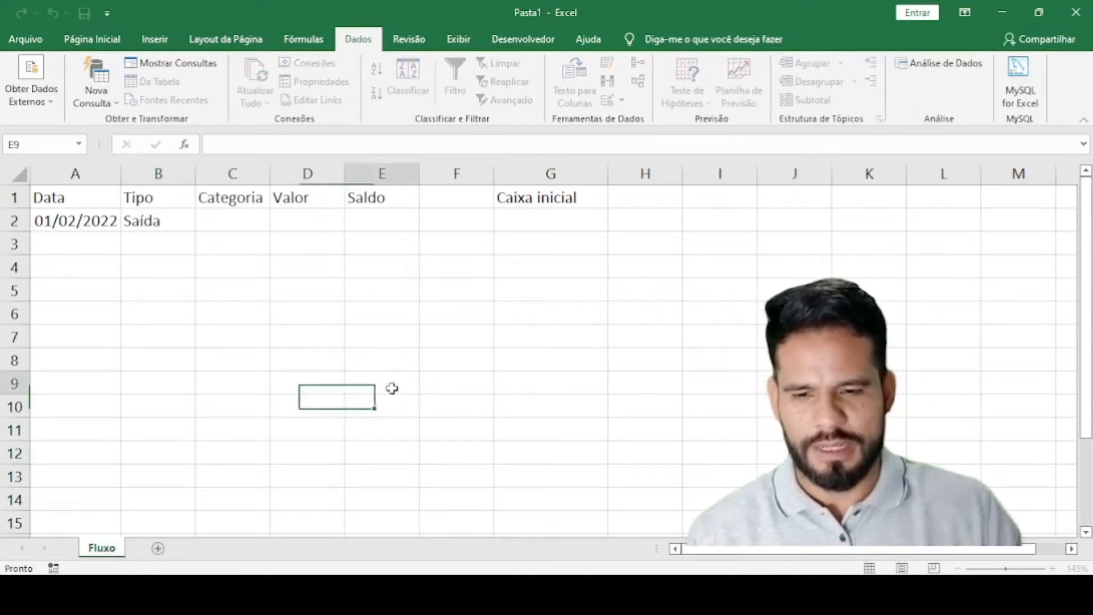
Add a new sheet after Fluxo and name it Cadastro
left_click(158, 548)
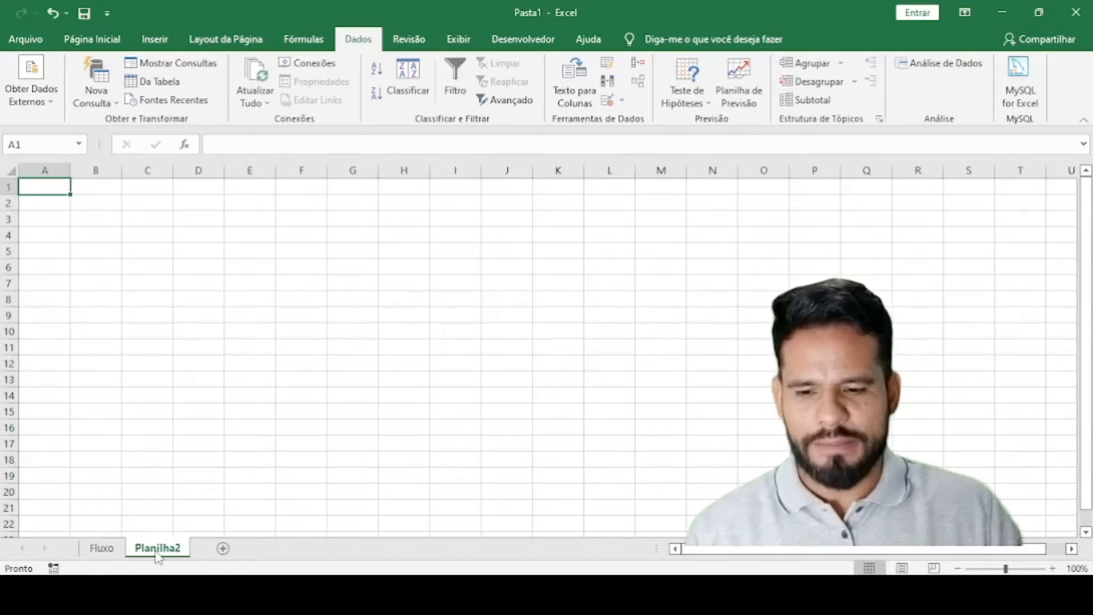
double_click(158, 548)
type("Cads")
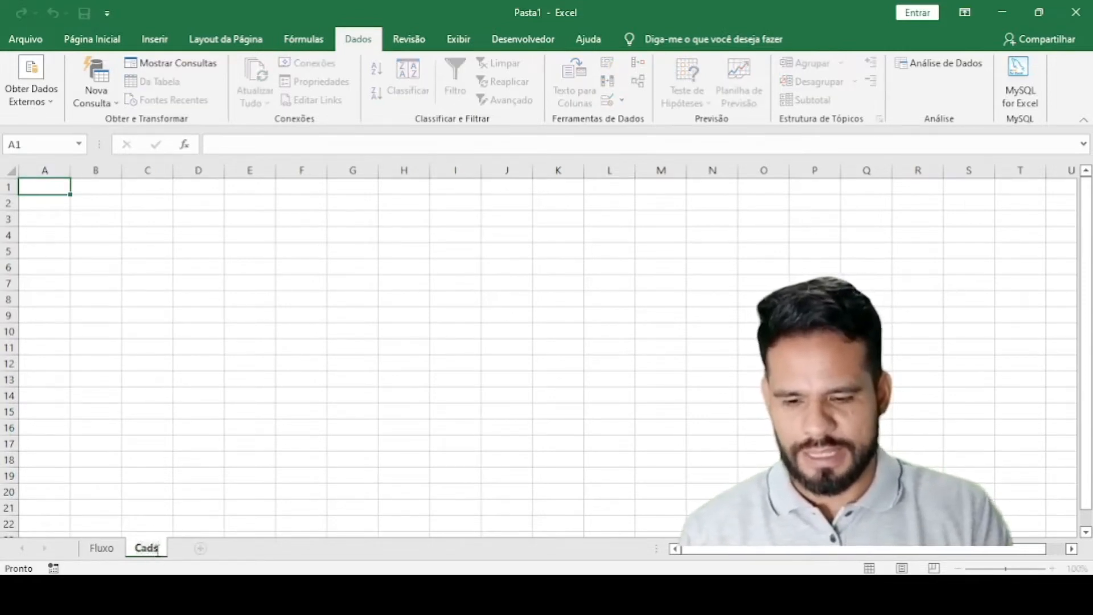
key("BackSpace")
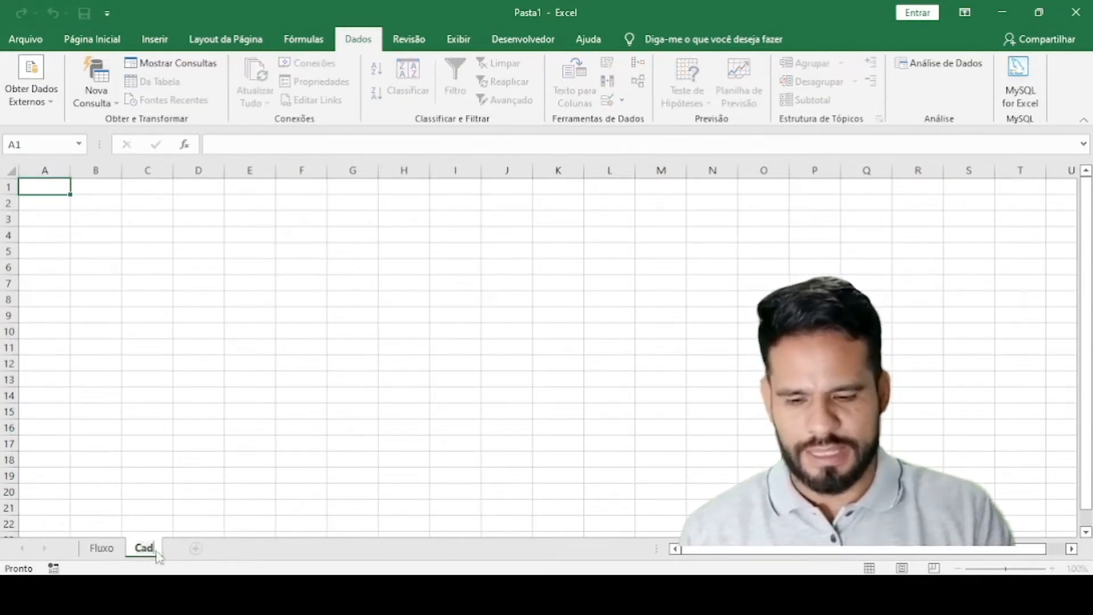
type("astro")
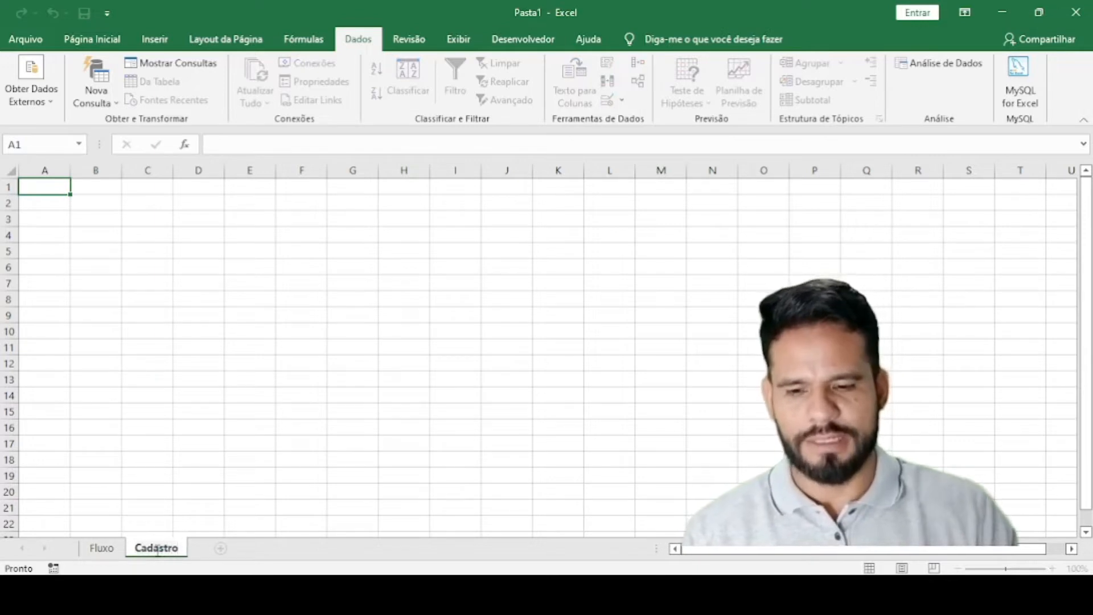
left_click(166, 470)
left_click(273, 302)
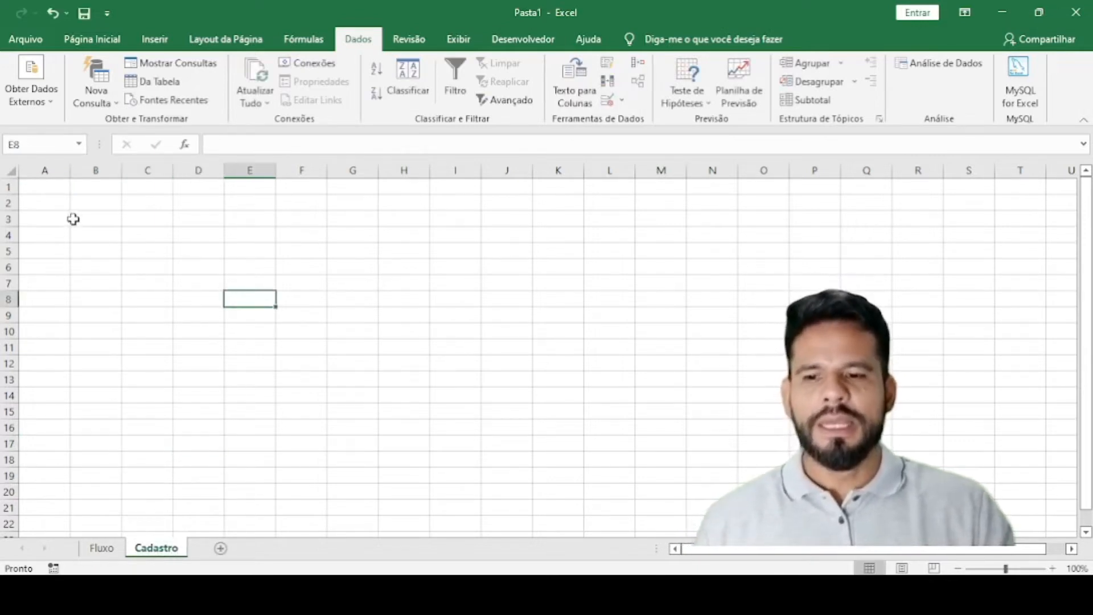
Widen columns A to E of the Cadastro sheet, making column A slightly wider than the others
left_click(52, 184)
left_click_drag(57, 171, 267, 200)
left_click_drag(70, 171, 95, 170)
left_click(305, 254)
left_click_drag(149, 281, 88, 264)
left_click_drag(94, 171, 111, 173)
Enter the headers Saida in A1, Entrada in C1 and Investimento in E1 of the Cadastro sheet
left_click(126, 200)
double_click(94, 190)
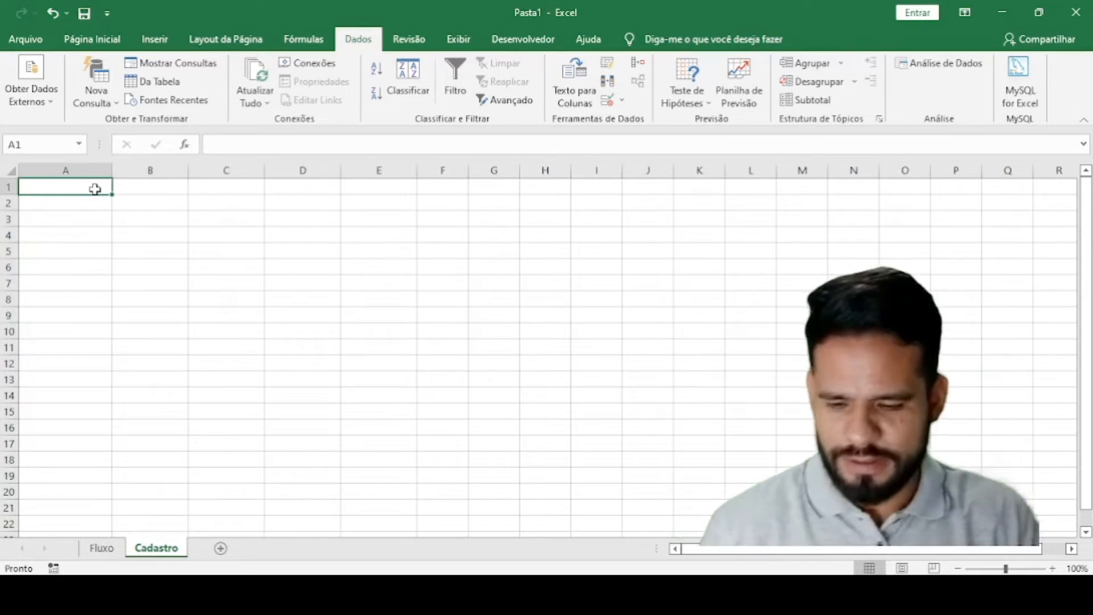
type("Saida")
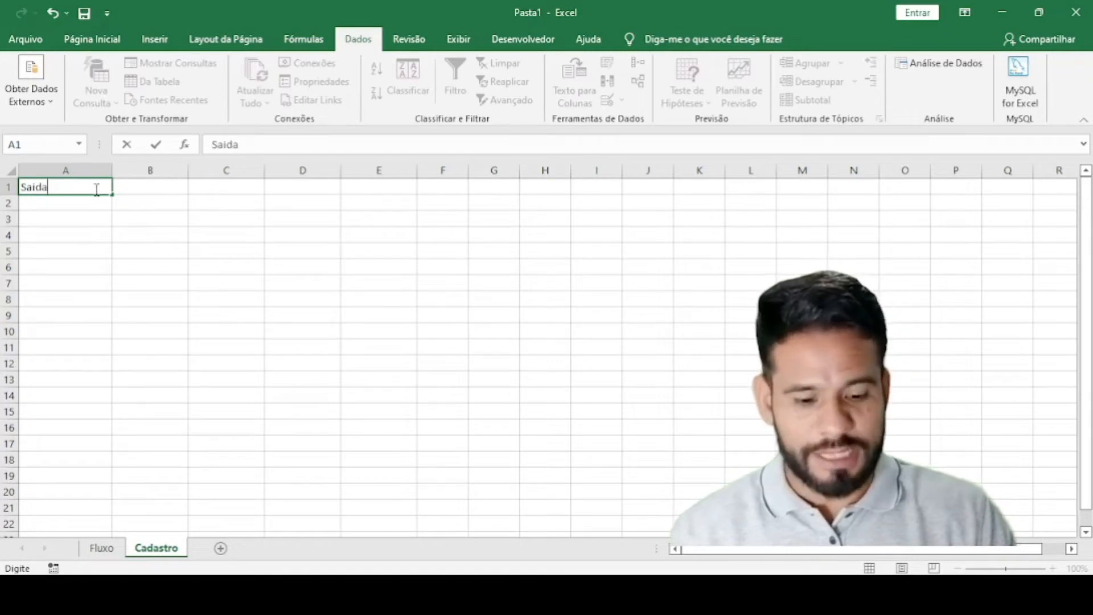
key("Tab")
key("Tab")
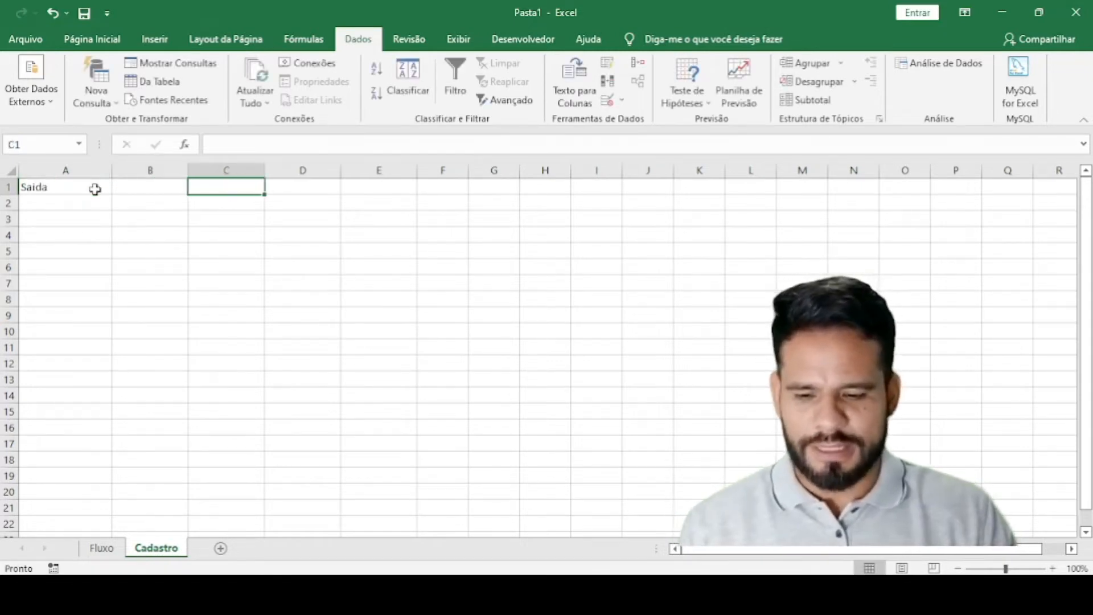
type("Entrada")
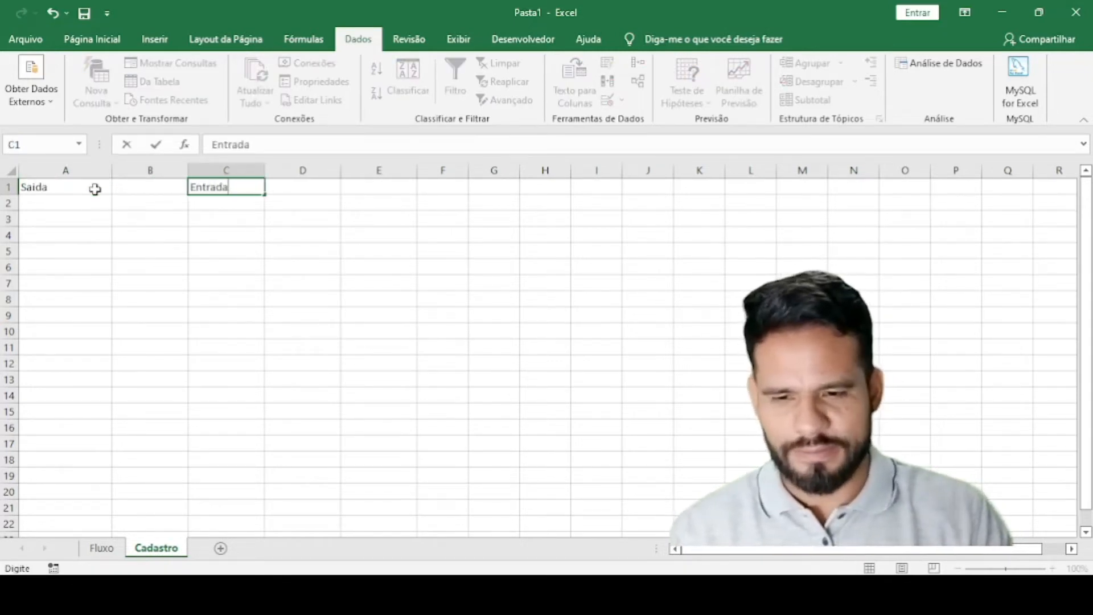
key("Tab")
key("Tab")
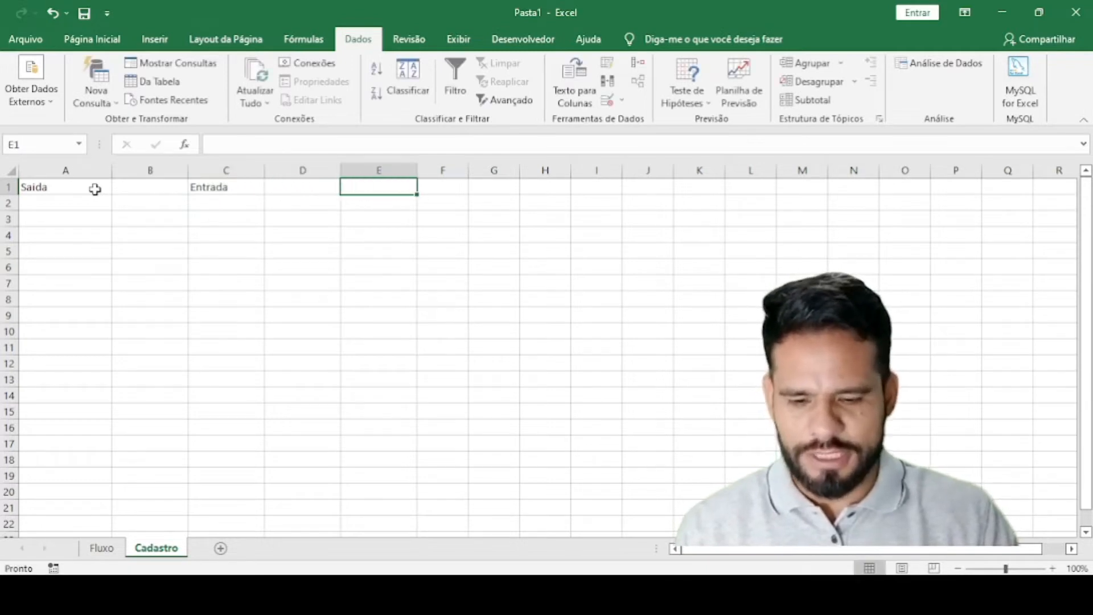
type("Inve")
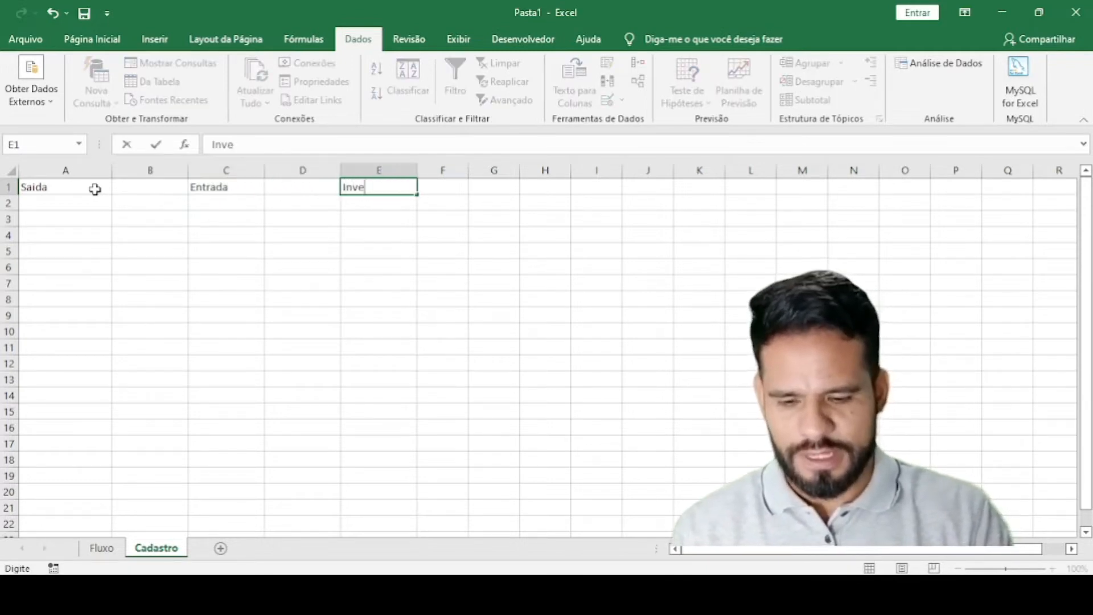
type("stimento")
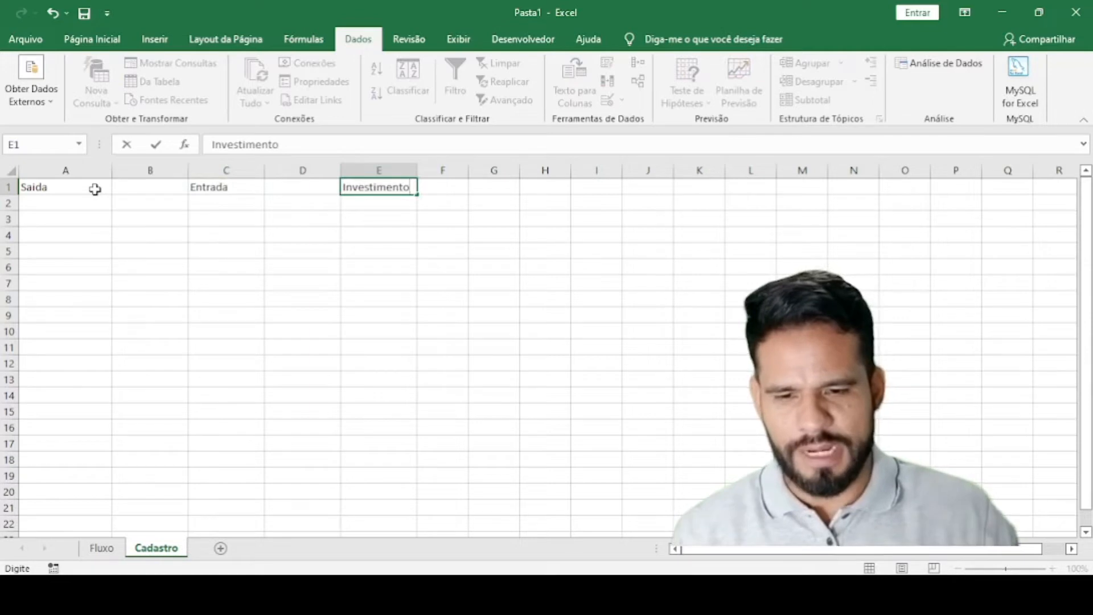
left_click(117, 247)
Format the headers in A1, C1 and E1 of the Cadastro sheet with black fill and white font
left_click(84, 188)
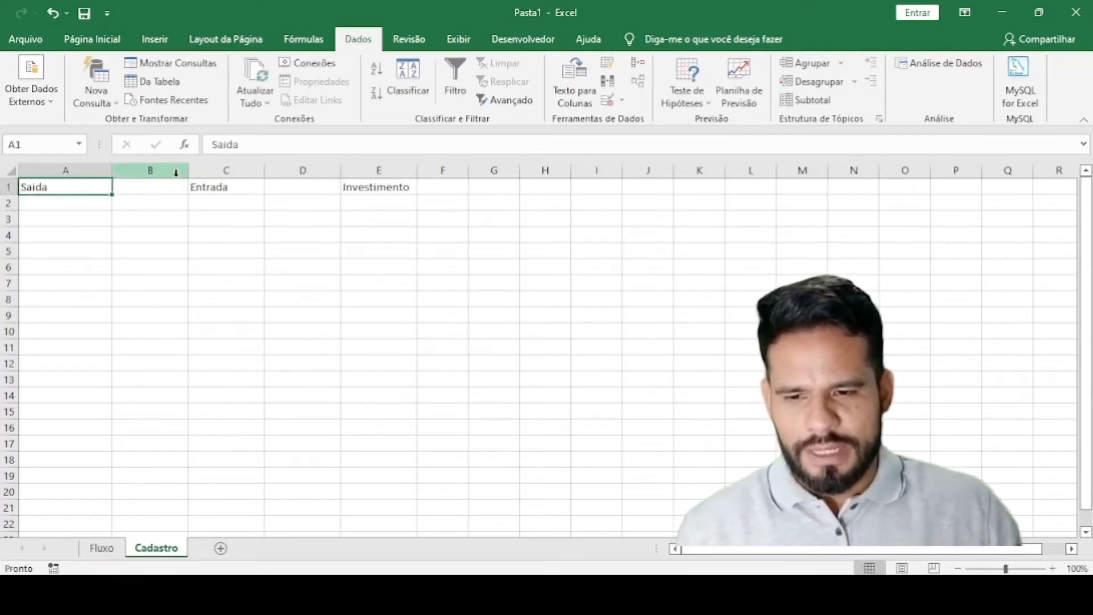
left_click(206, 191, "shift")
left_click(102, 188)
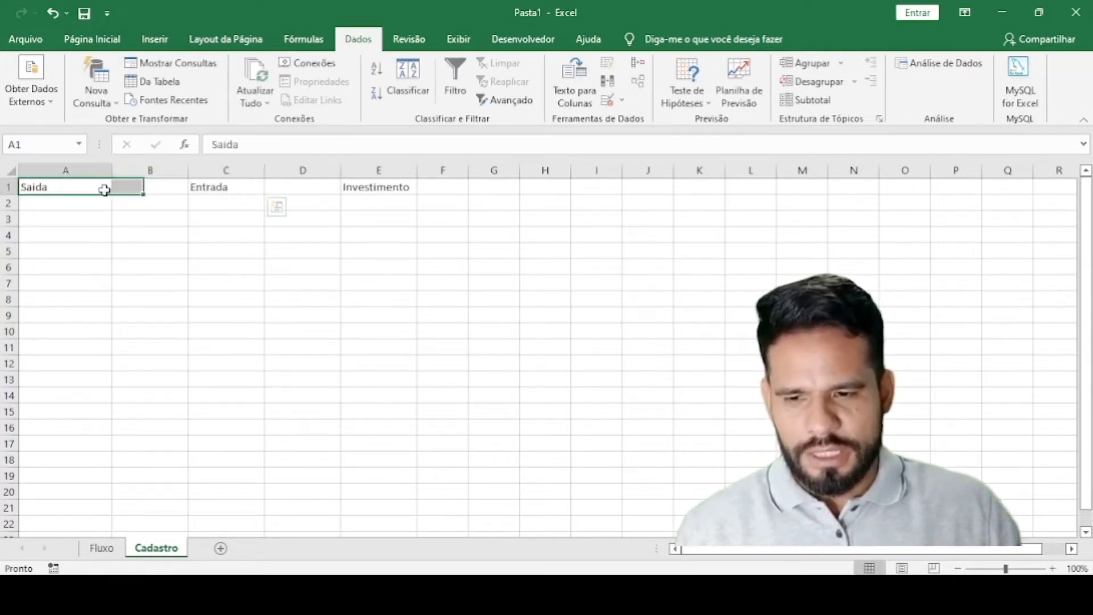
left_click(212, 189, "ctrl")
left_click(366, 187, "ctrl")
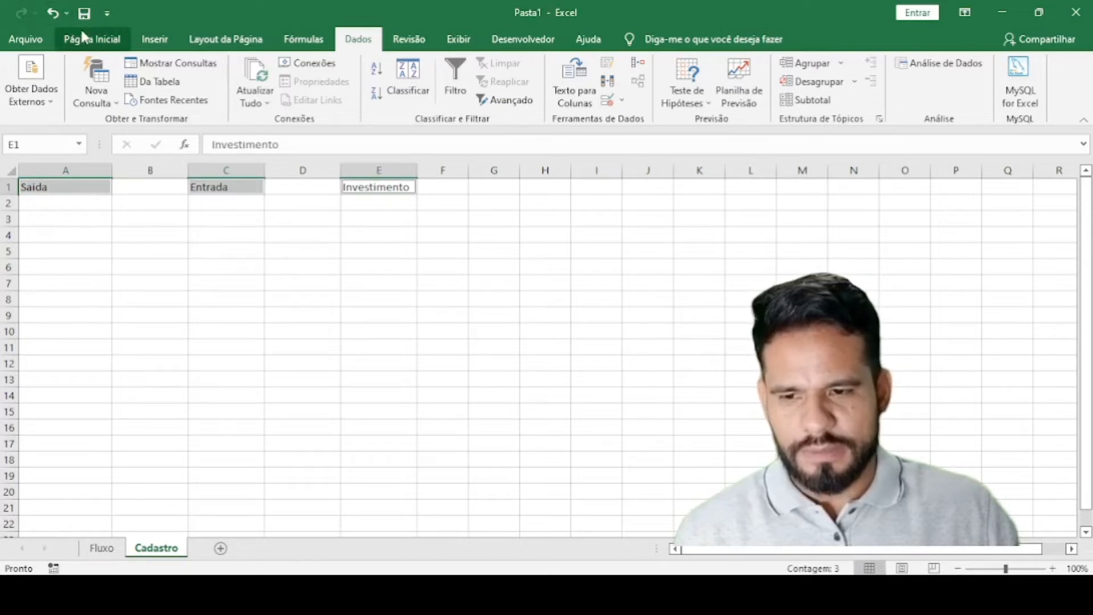
left_click(86, 45)
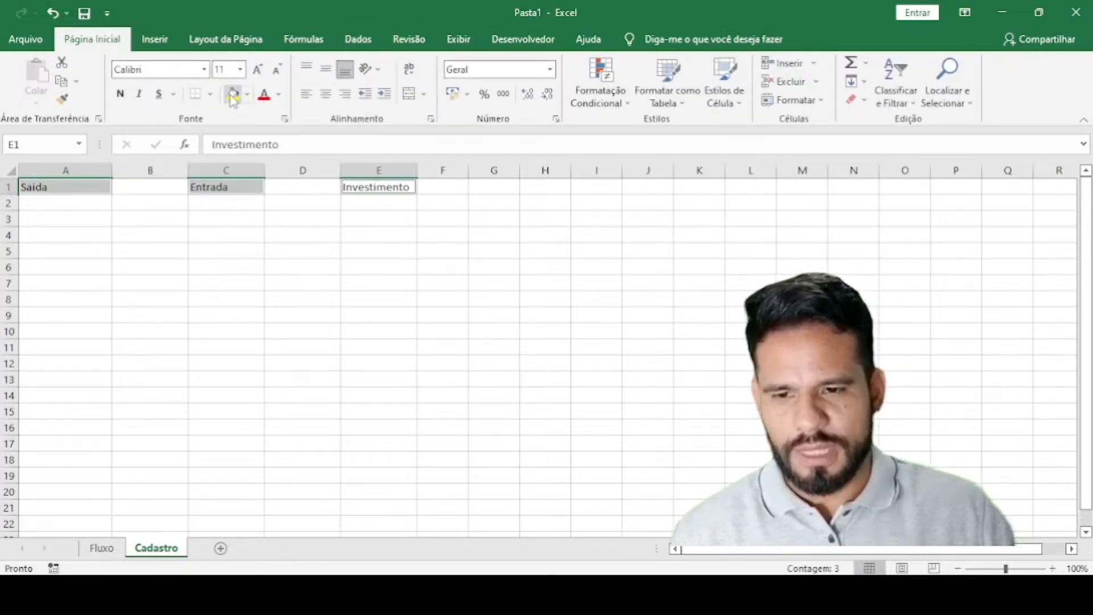
left_click(247, 94)
left_click(245, 130)
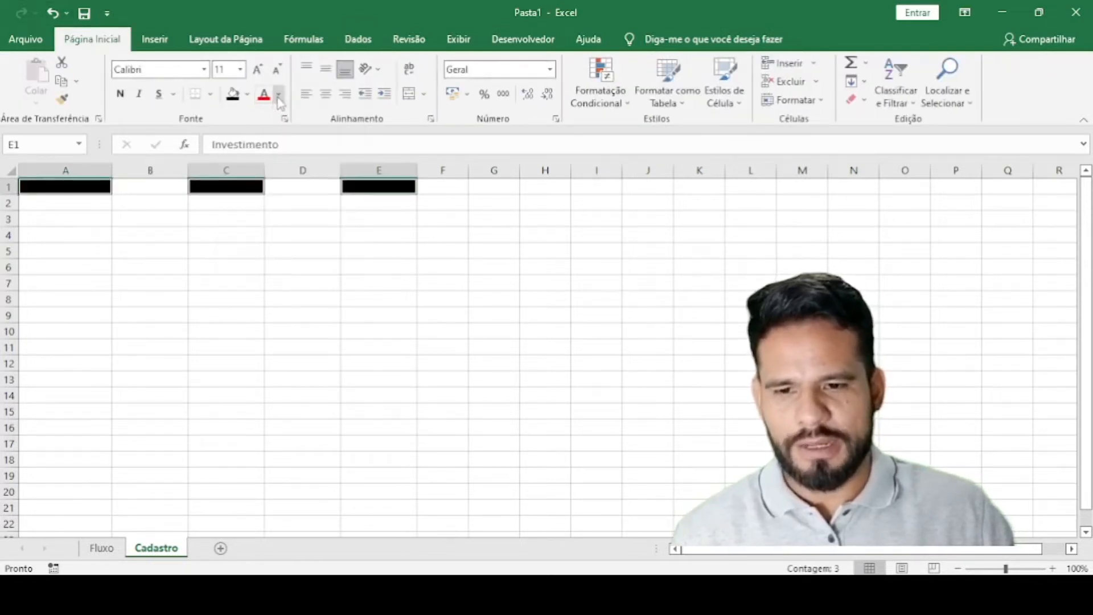
left_click(278, 94)
left_click(264, 150)
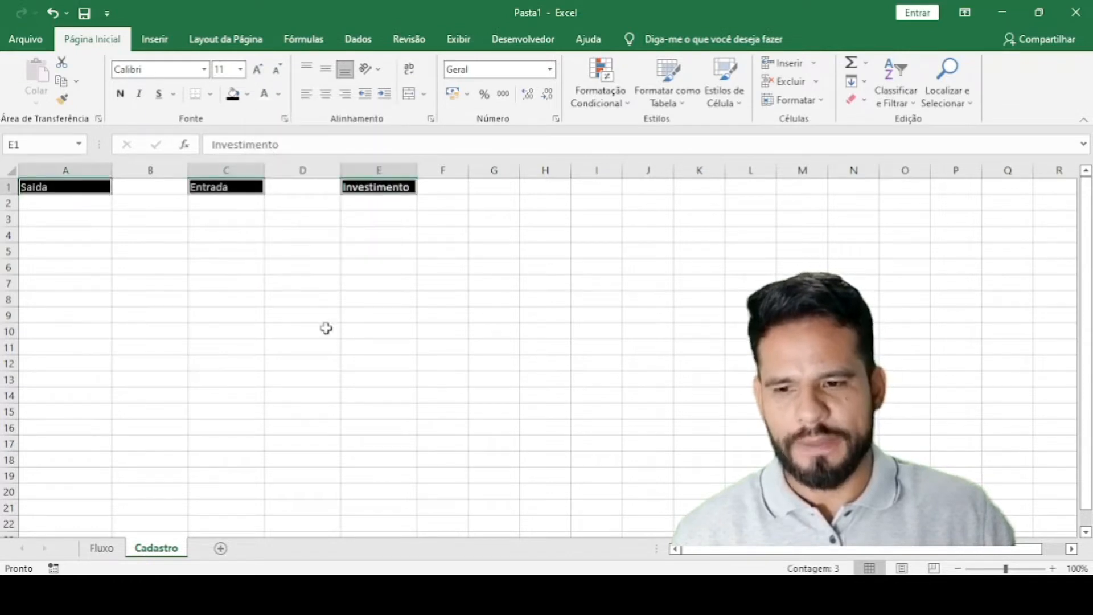
left_click(256, 318)
Correct the spelling of the header in A1 to Saída, with an accented í
scroll(429, 347, "up", 3)
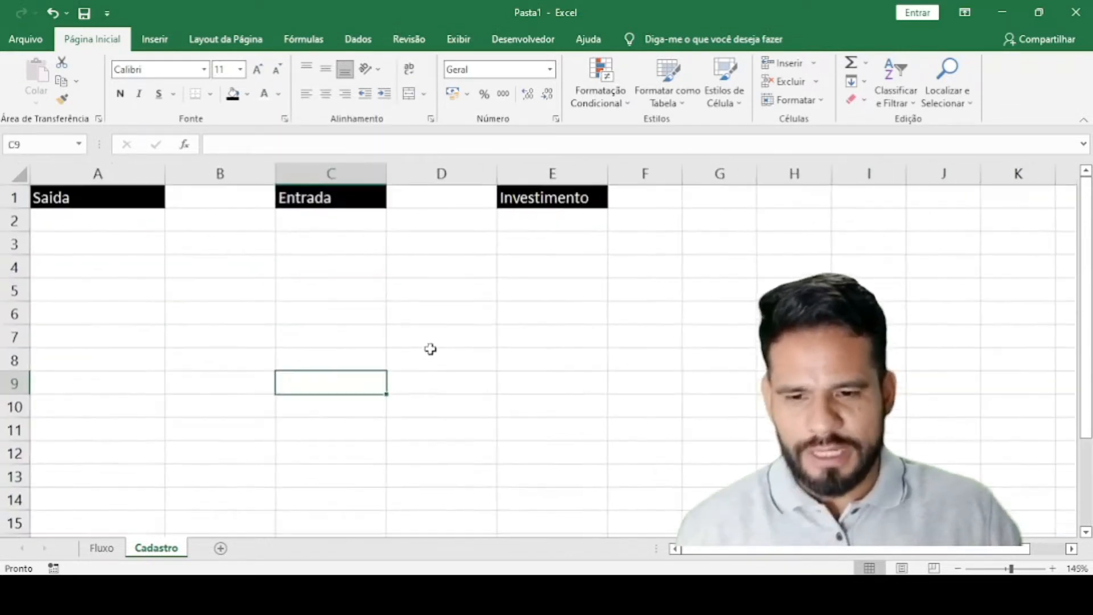
left_click(550, 291)
scroll(580, 296, "up", 1)
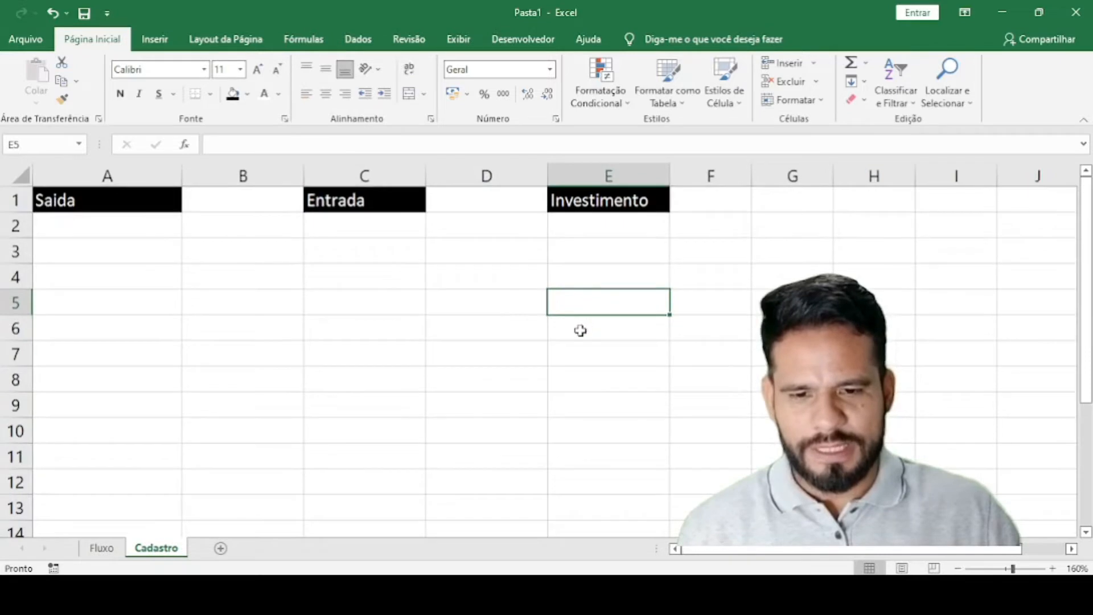
left_click(521, 356)
left_click(447, 406)
left_click(162, 226)
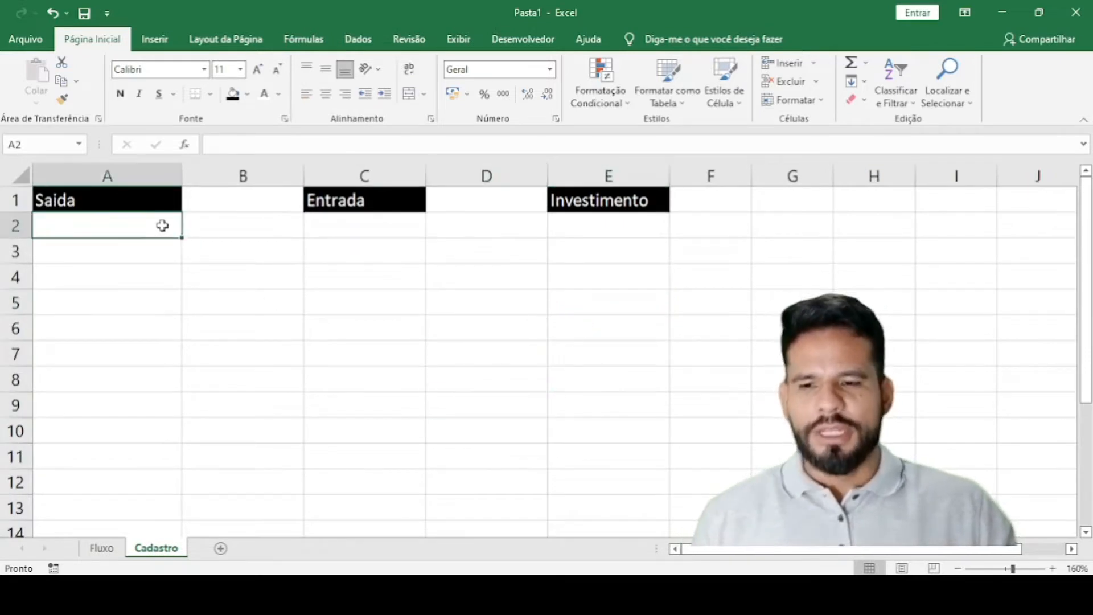
left_click(57, 201)
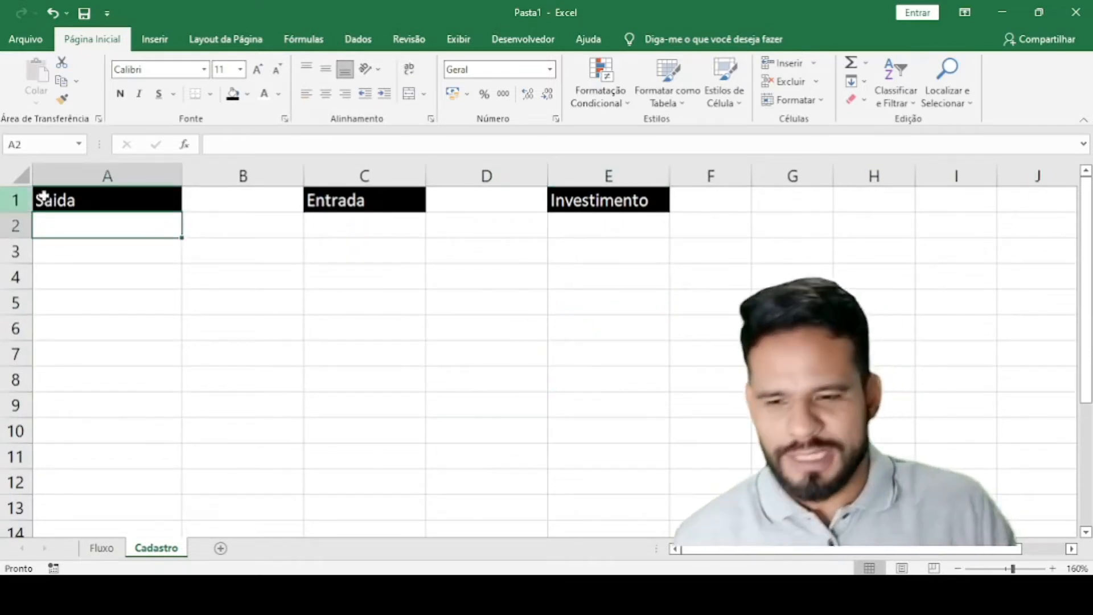
double_click(57, 201)
key("BackSpace")
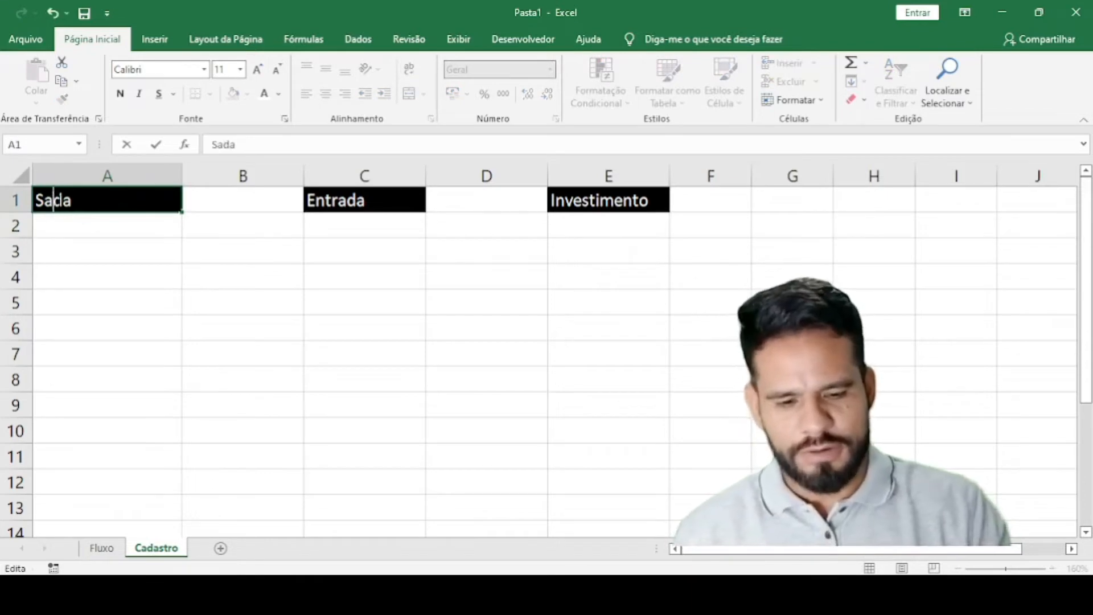
type("í")
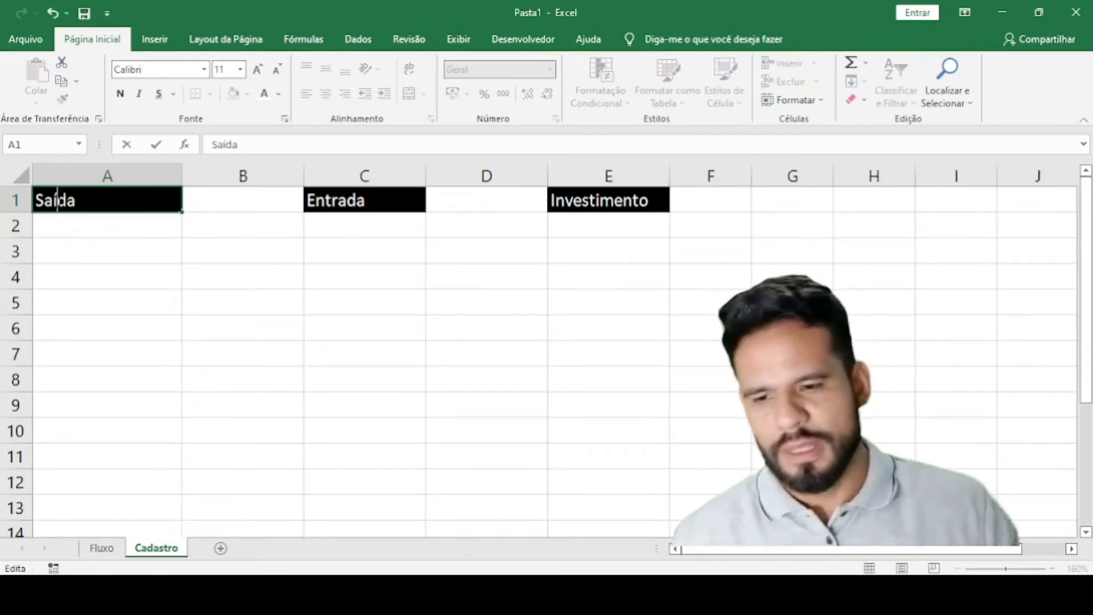
left_click(330, 381)
Switch to the desktop, open the lista text file in Notepad and copy its entire category list
left_click(106, 230)
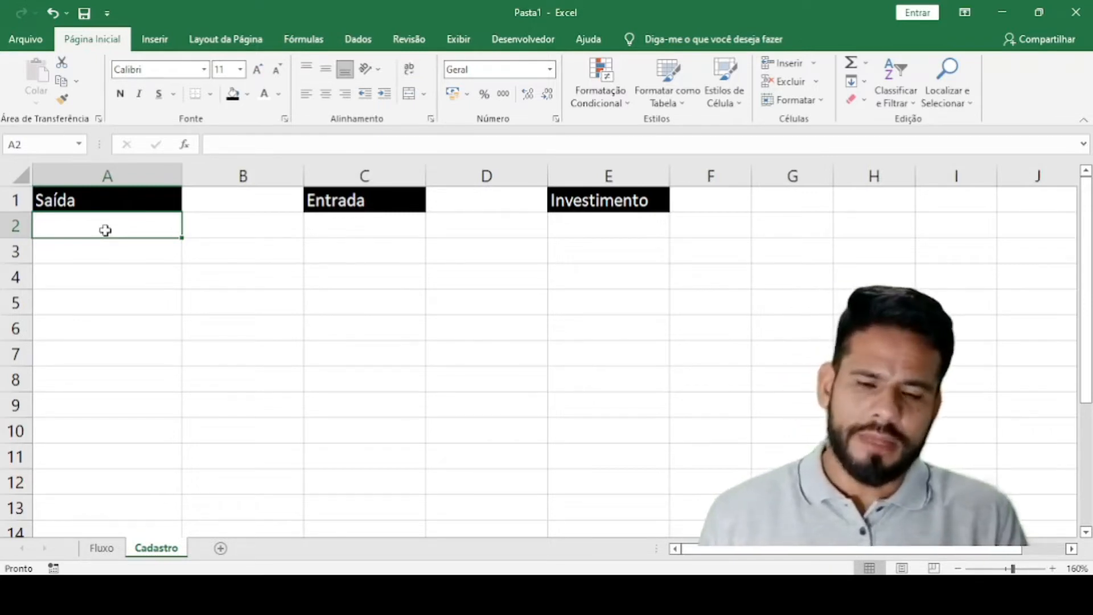
left_click(503, 306)
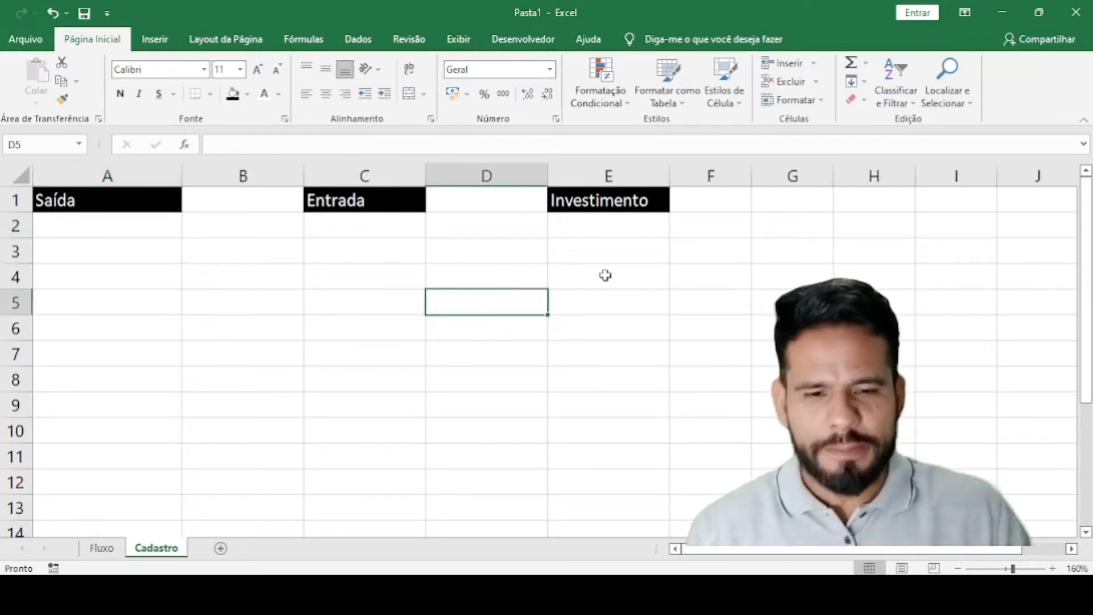
left_click(1003, 11)
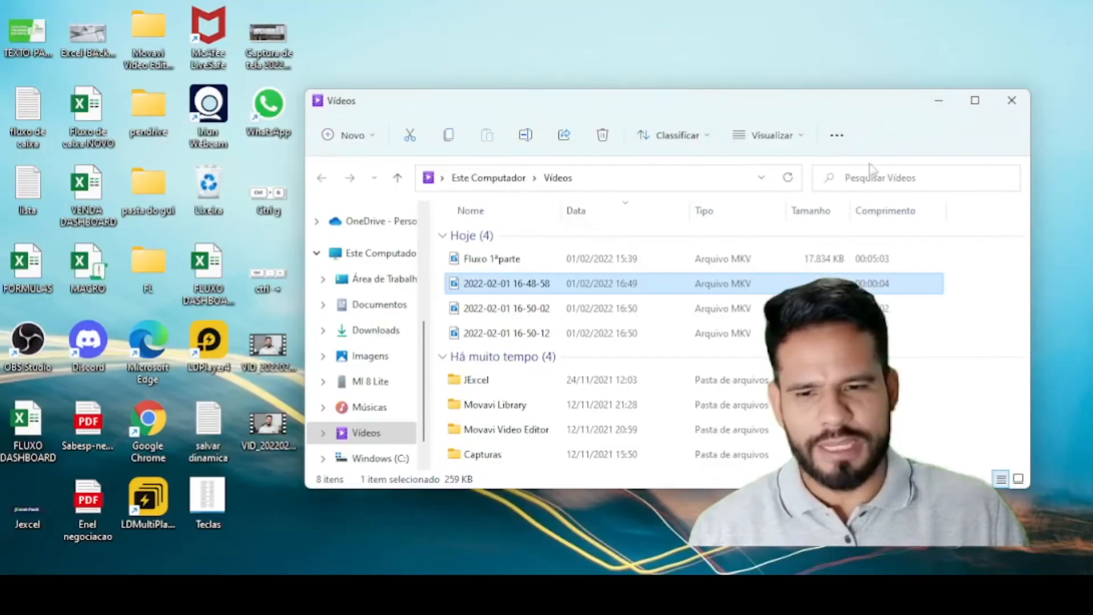
left_click(871, 174)
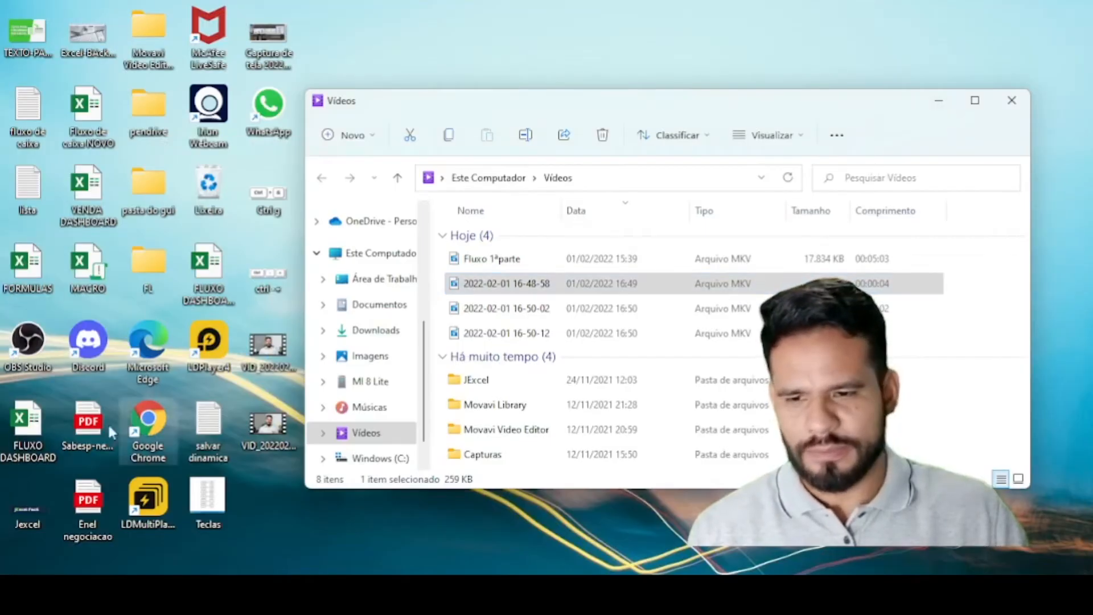
double_click(28, 190)
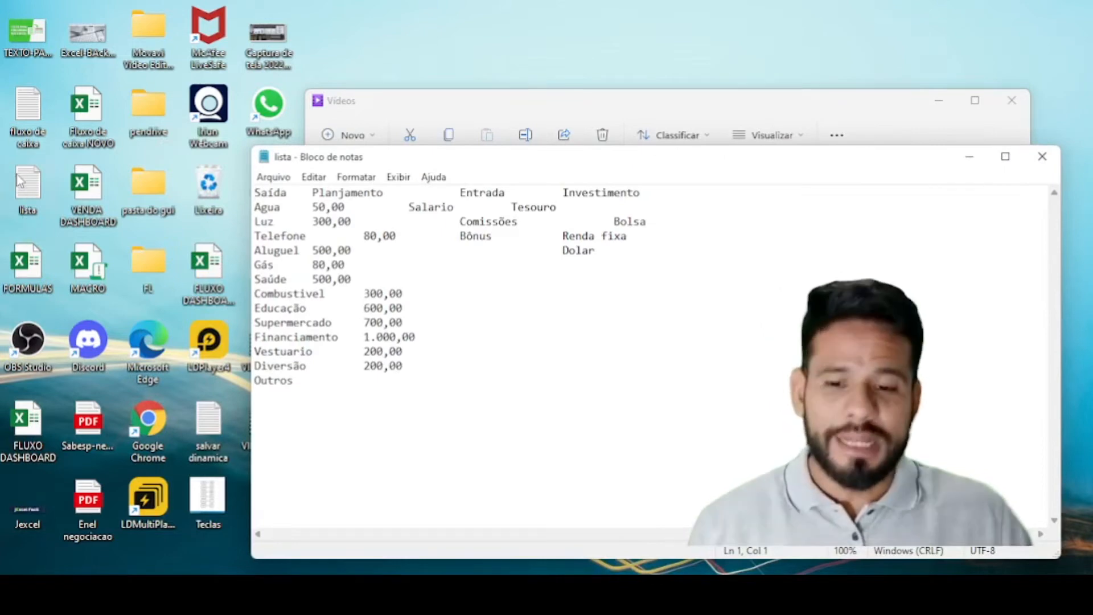
left_click(515, 351)
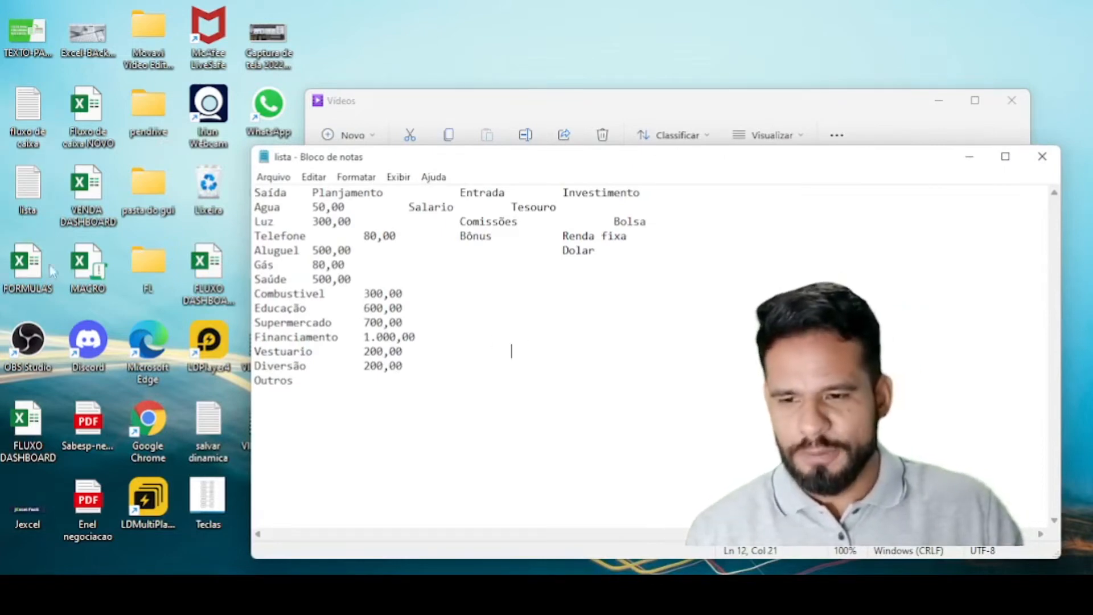
left_click(511, 308)
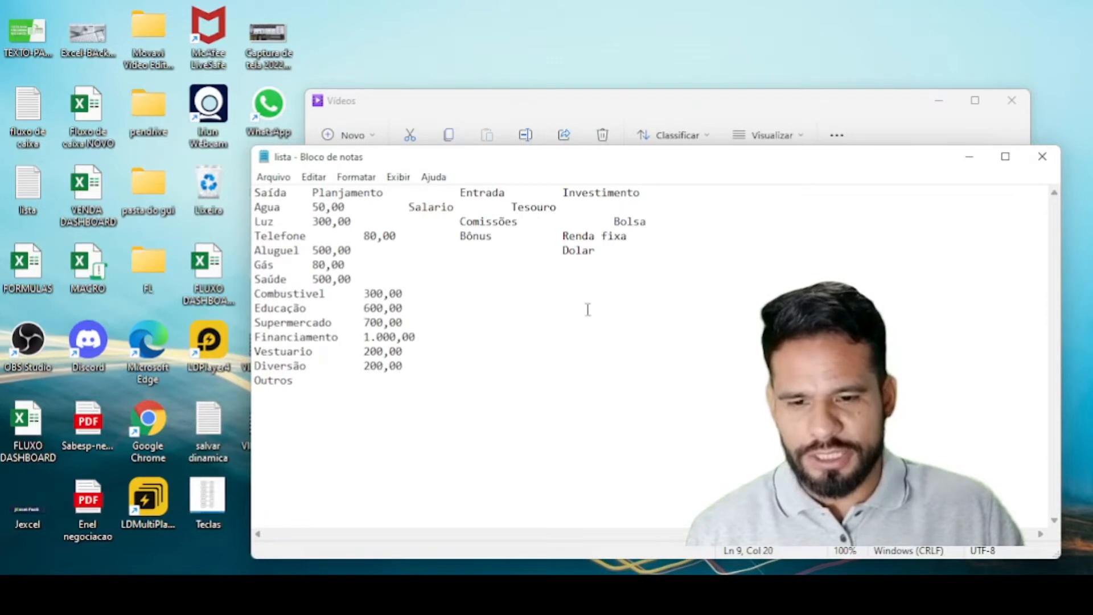
left_click_drag(256, 192, 451, 380)
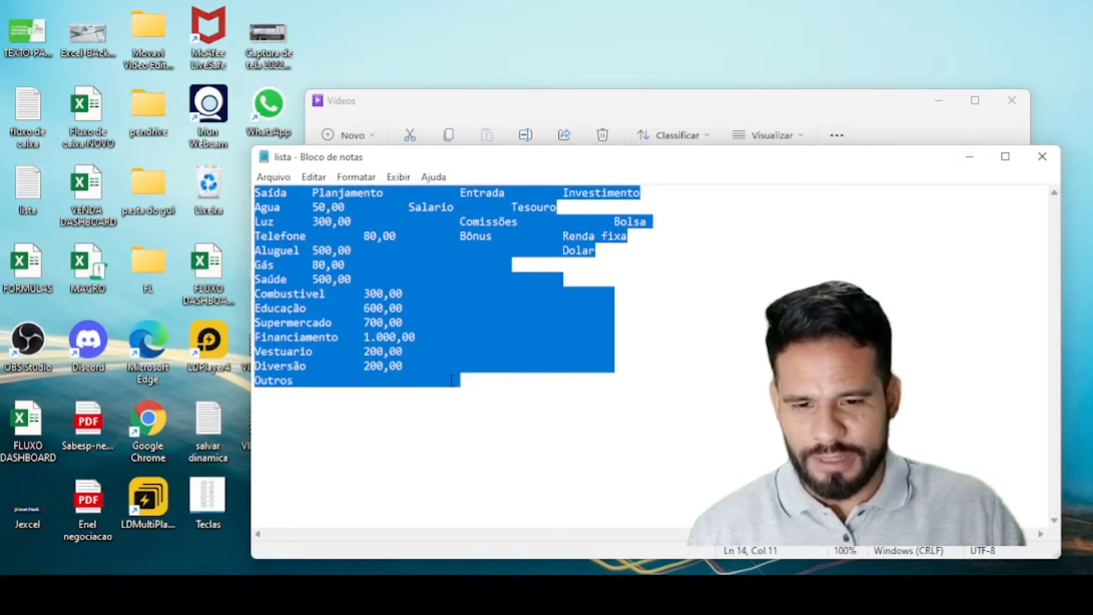
Switch back to the Pasta1 workbook in Excel and paste the copied list at A3 of the Cadastro sheet
key("alt+Tab")
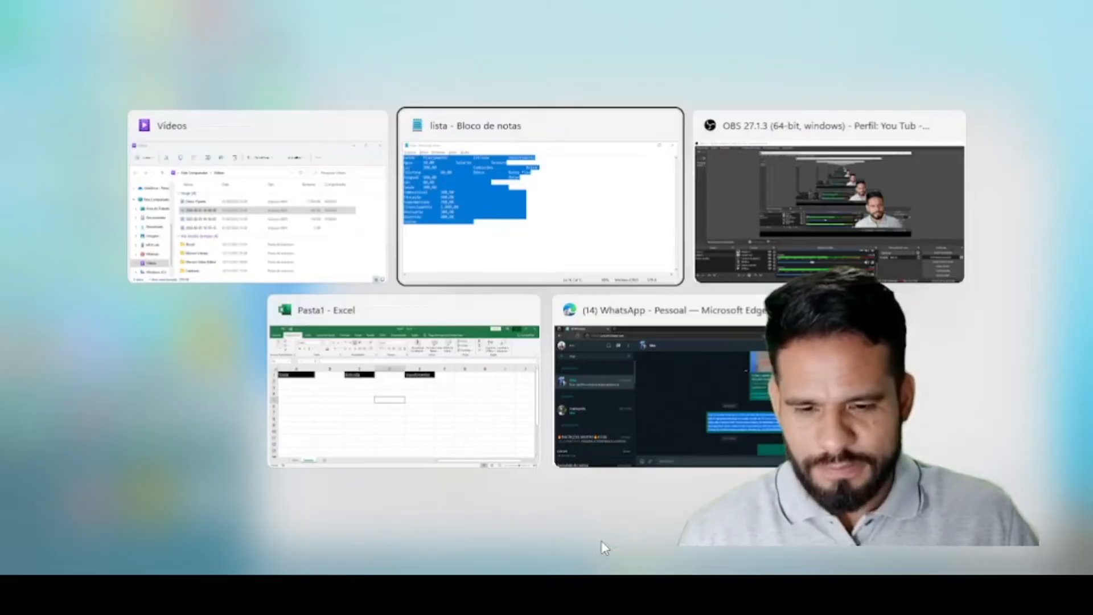
key("super+Tab")
left_click(408, 415)
left_click_drag(452, 318, 451, 302)
left_click(254, 310)
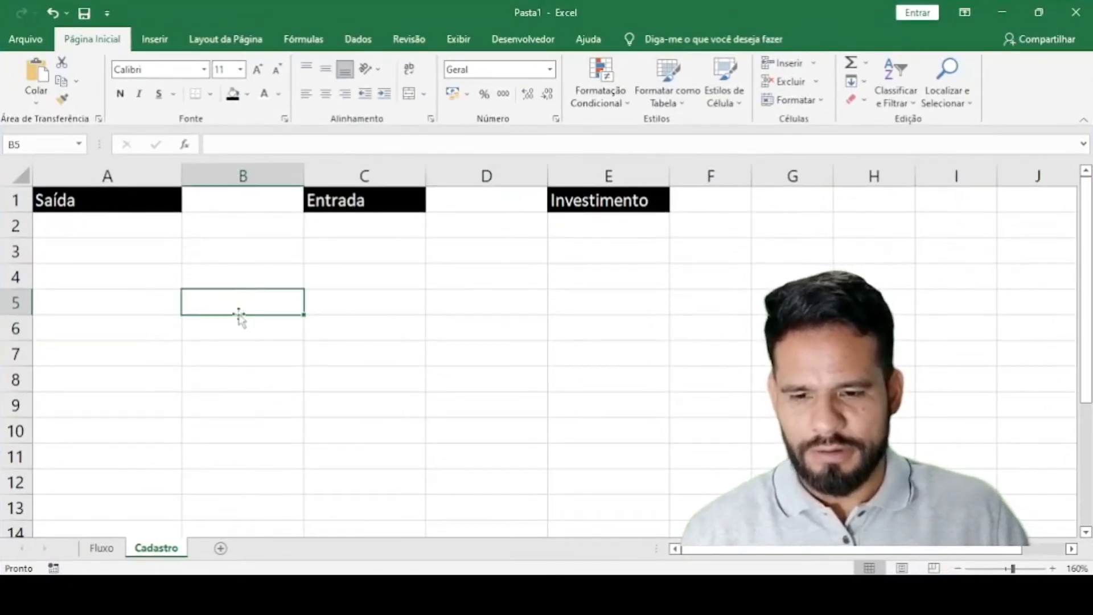
left_click(122, 248)
key("ctrl+v")
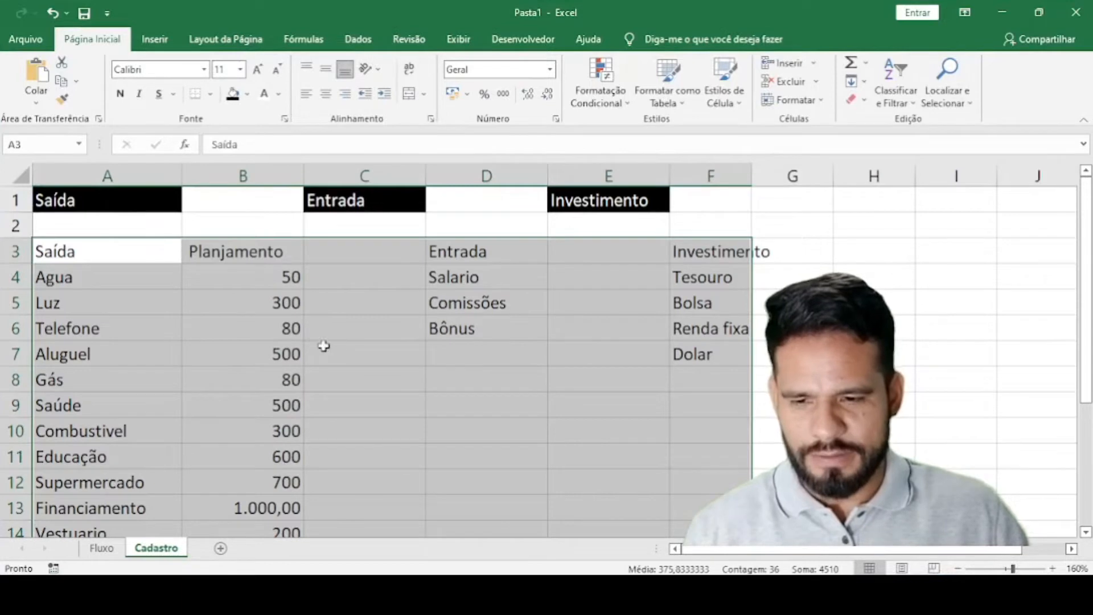
Clear the Planjamento header and its amounts from column B
left_click(259, 177)
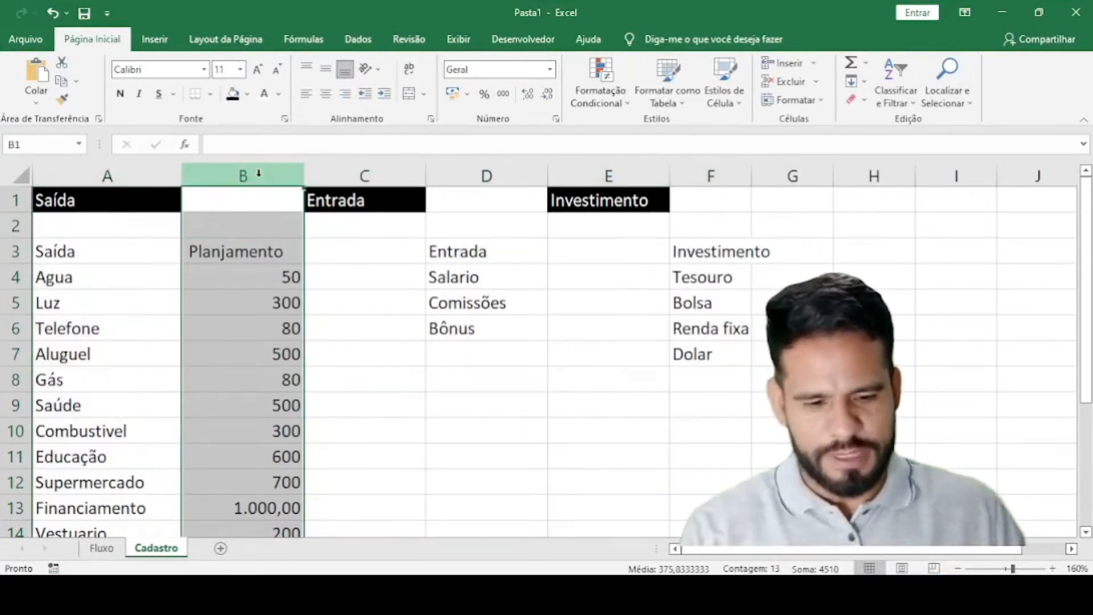
key("Delete")
left_click(153, 258)
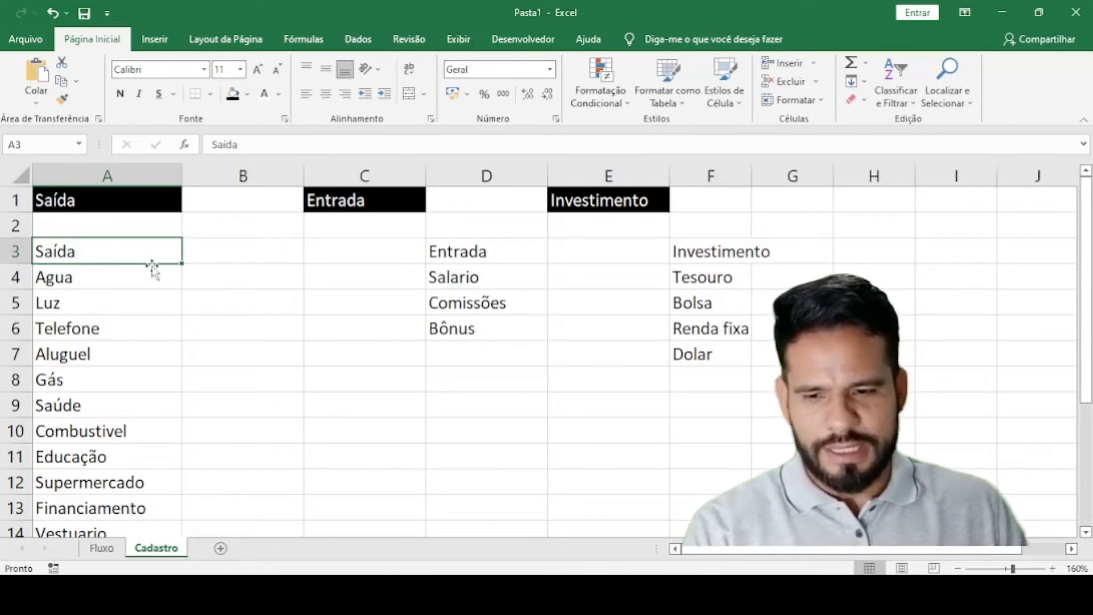
Clear the contents of A2:F3 and delete those cells, shifting the cells below up
left_click_drag(51, 228, 676, 254)
right_click(676, 255)
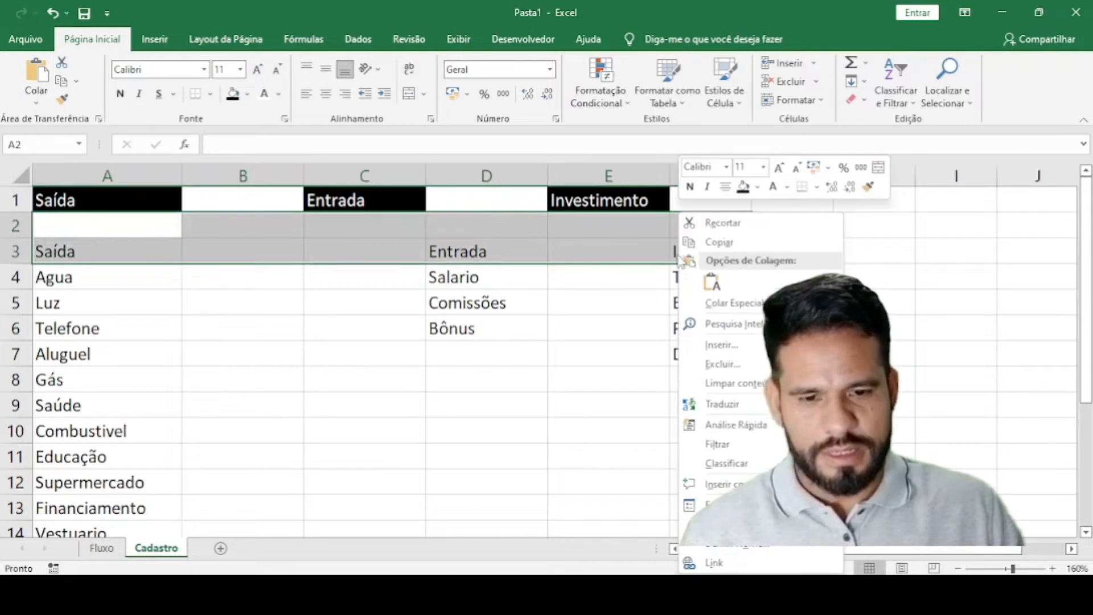
left_click(760, 370)
left_click(731, 438)
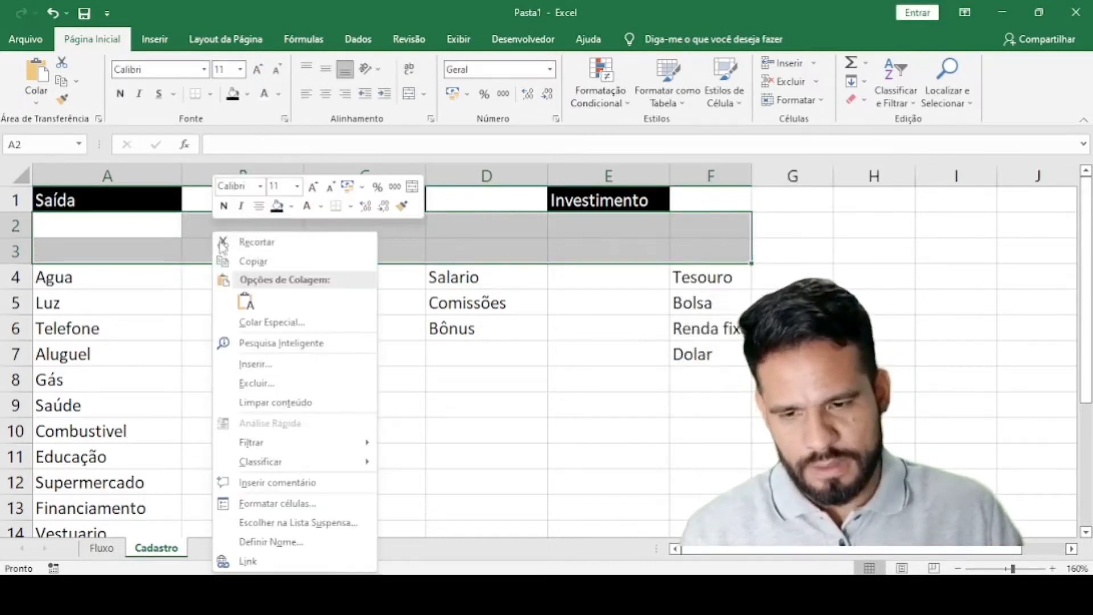
left_click(288, 383)
left_click(227, 400)
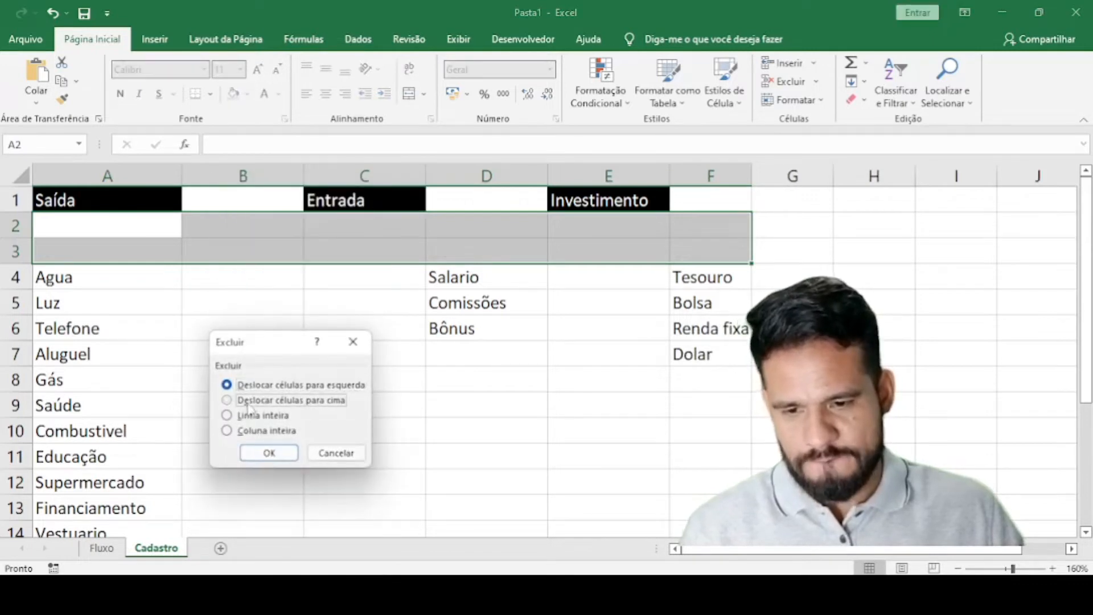
left_click(268, 452)
Move the Salario, Comissões and Bônus entries from D2:D4 to C2:C4, under the Entrada header
left_click_drag(352, 431, 353, 405)
left_click_drag(453, 231, 383, 234)
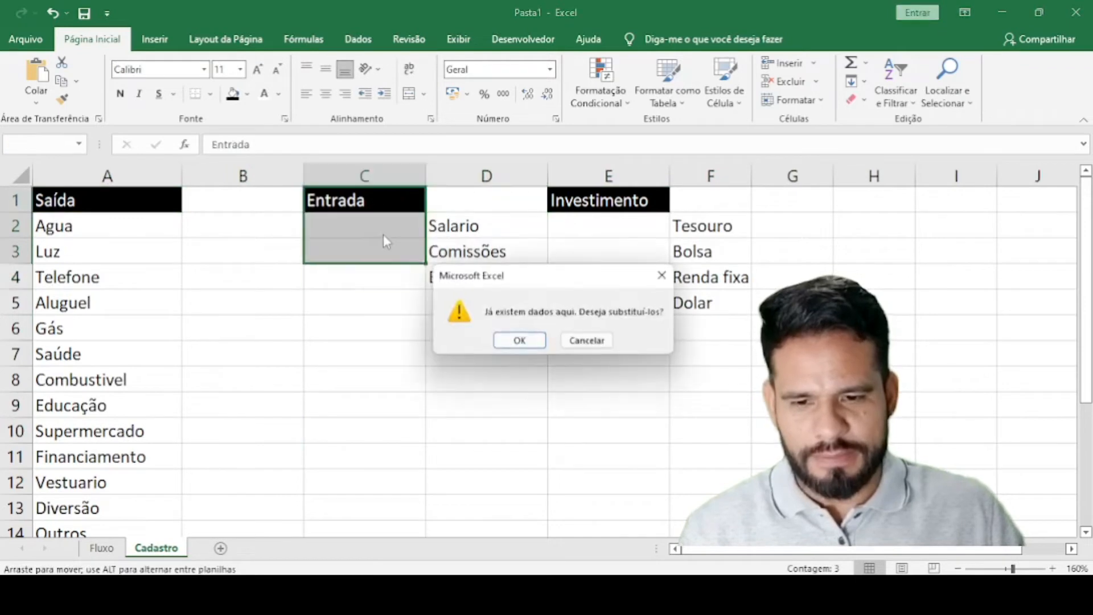
left_click(587, 340)
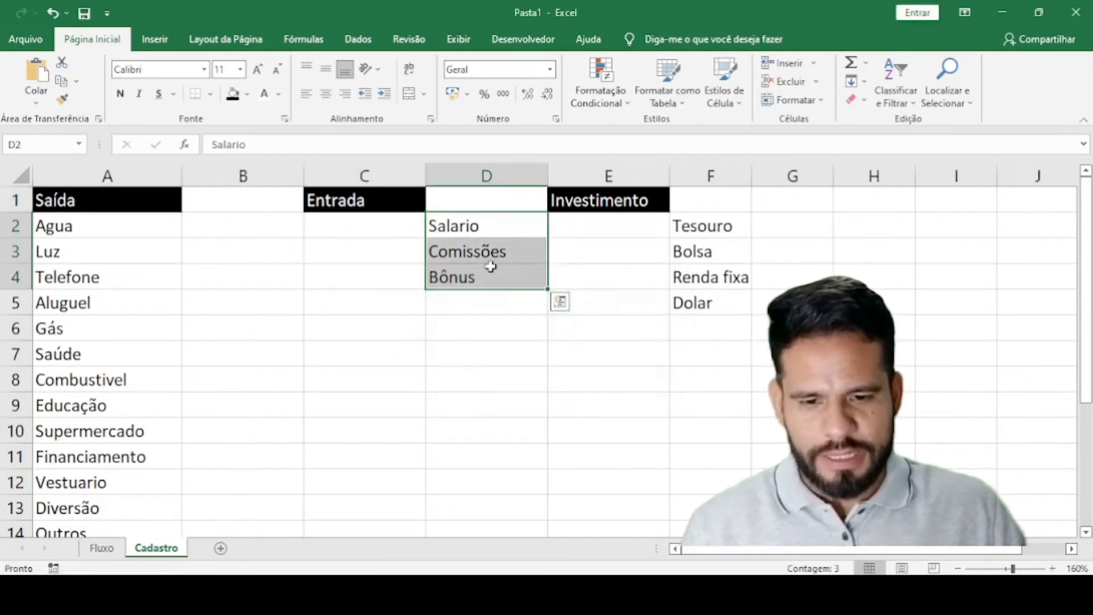
left_click_drag(424, 236, 405, 237)
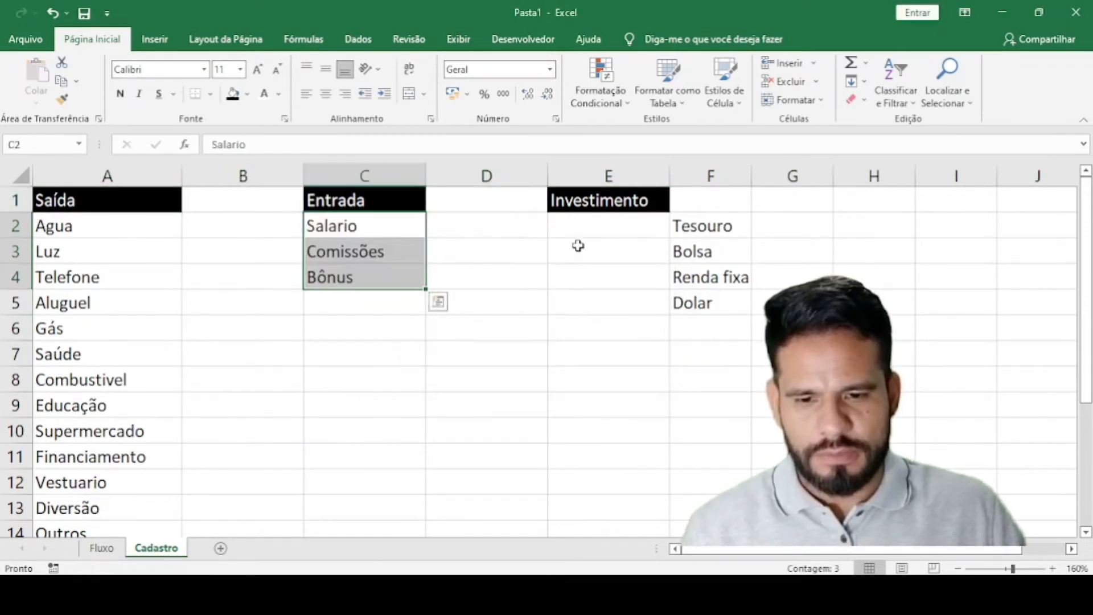
Move the Tesouro, Bolsa, Renda fixa and Dolar entries from F2:F5 to E2:E5, under the Investimento header
left_click_drag(673, 225, 708, 309)
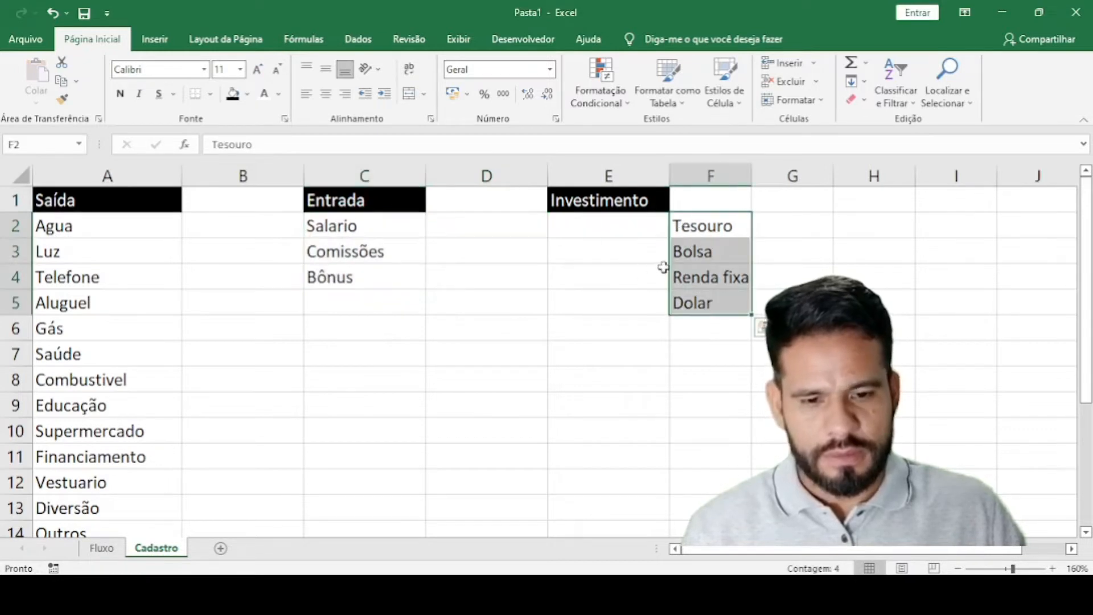
left_click_drag(669, 267, 633, 279)
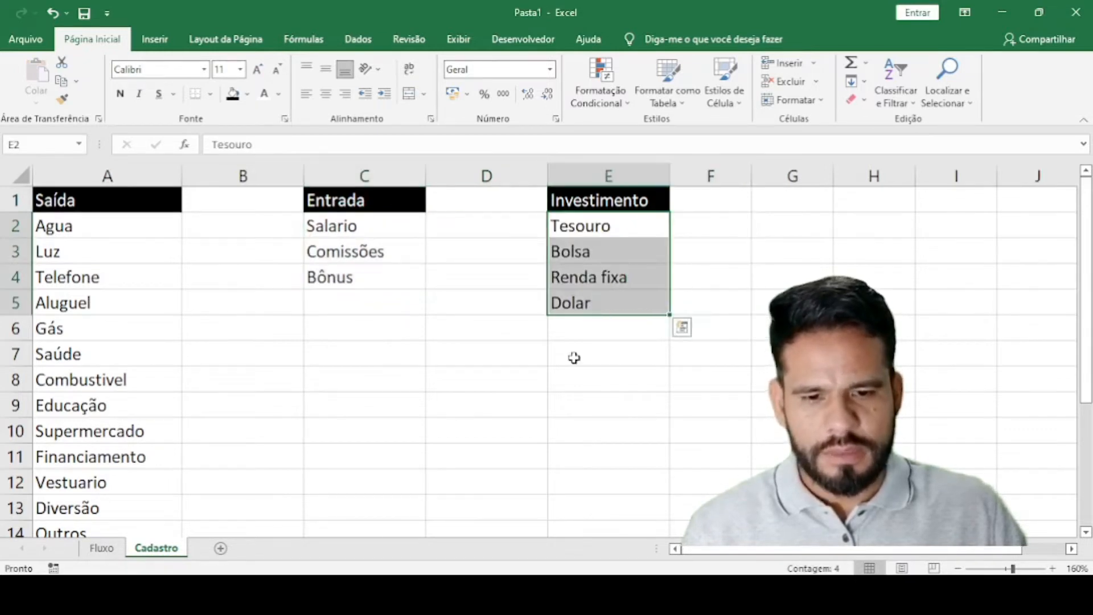
left_click(486, 379)
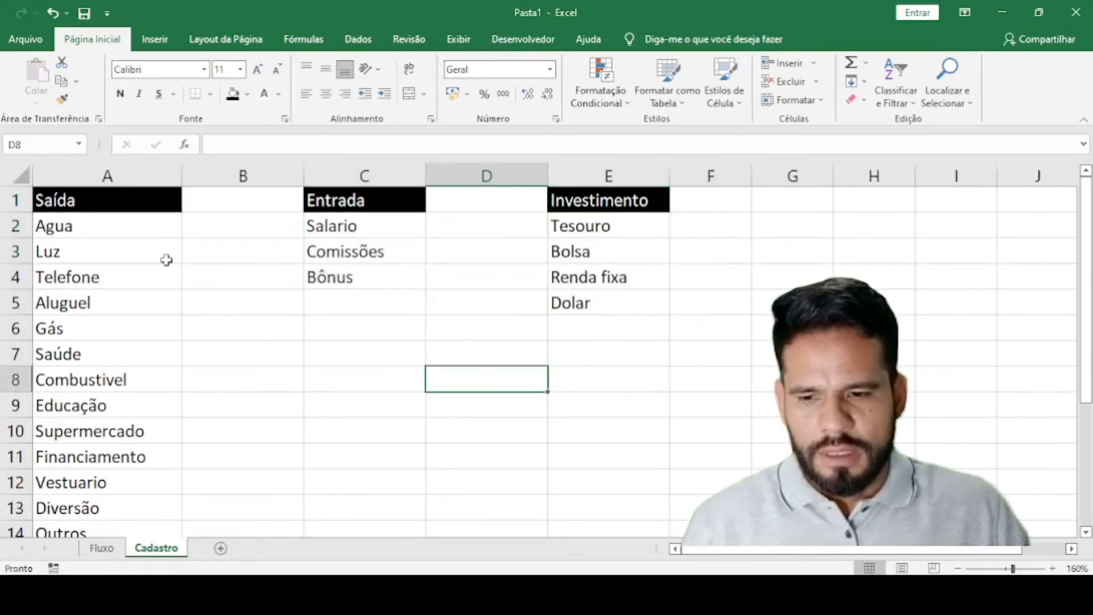
left_click(114, 233)
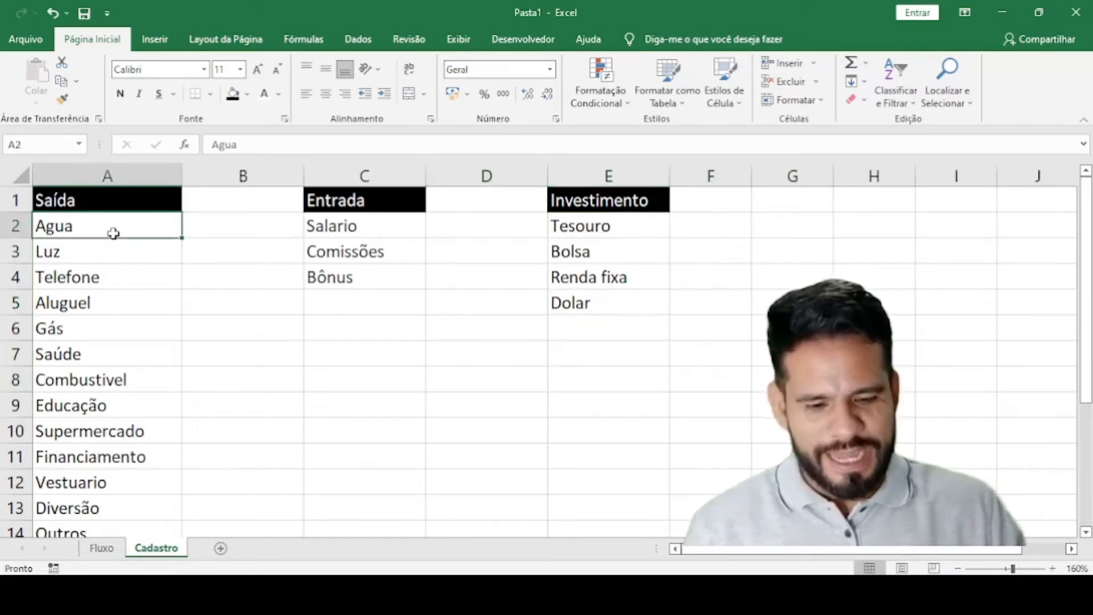
Review the category entries listed under the Saída, Entrada and Investimento headers on the Cadastro sheet
key("Down")
key("Down")
key("Down")
key("Down")
key("Down")
key("Down")
key("Down")
key("Down")
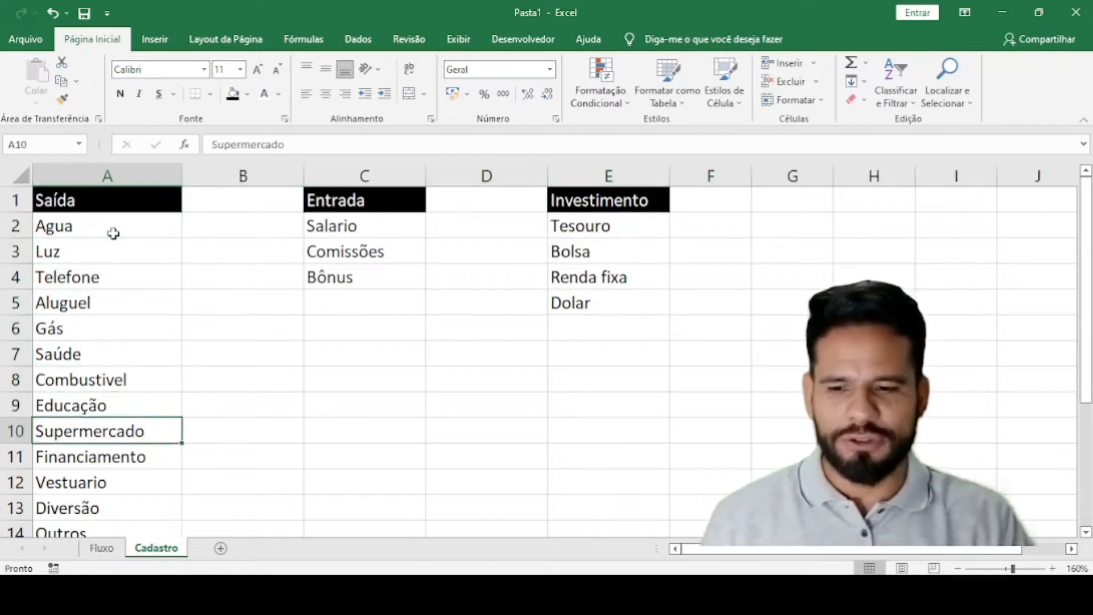
key("Down")
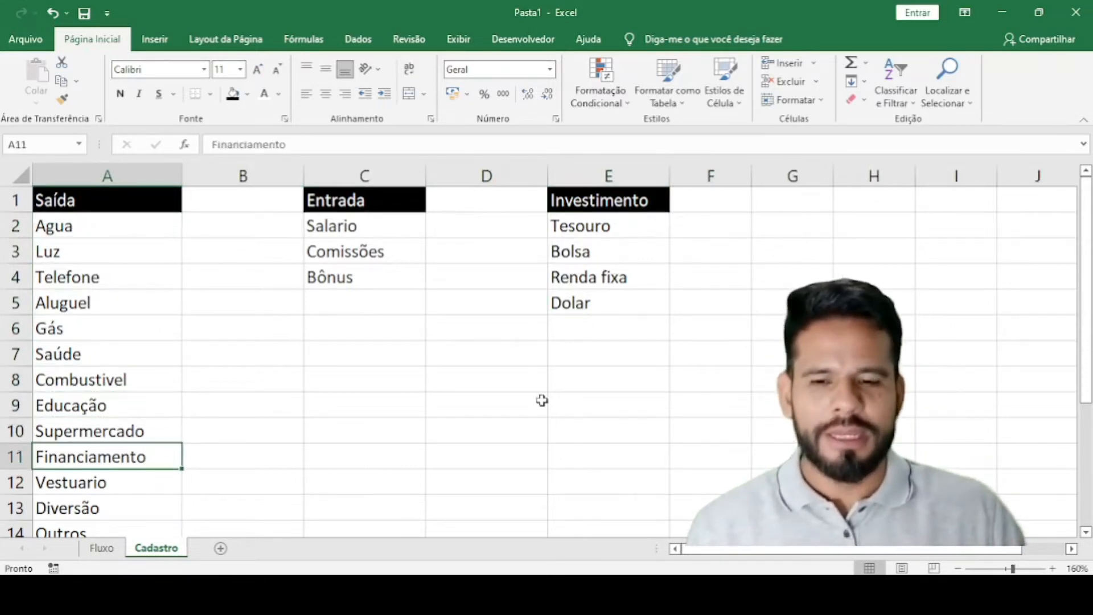
left_click(437, 357)
left_click(379, 226)
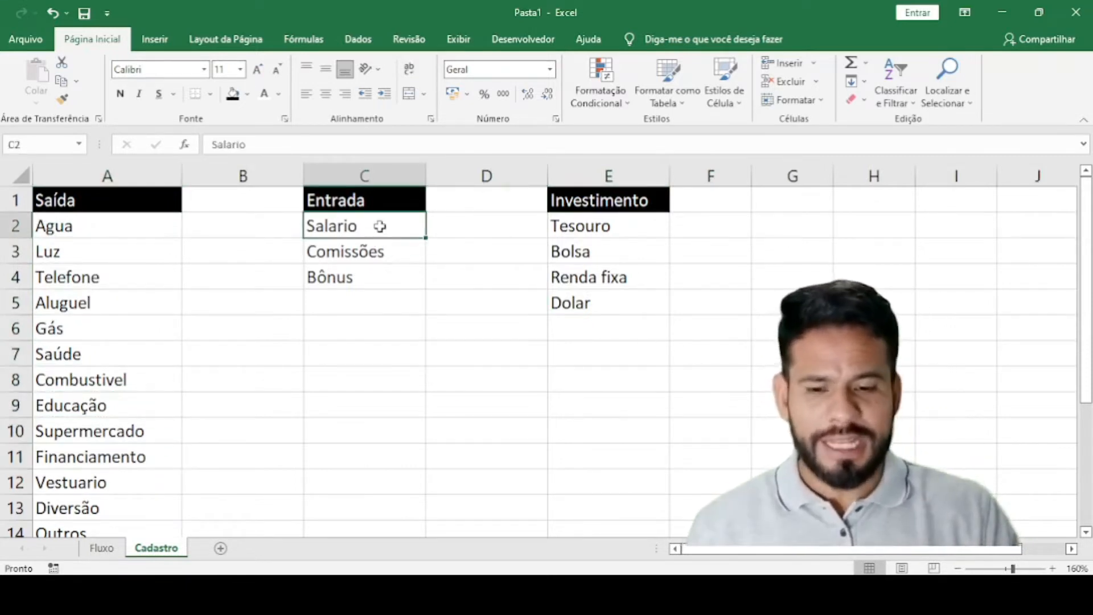
key("Down")
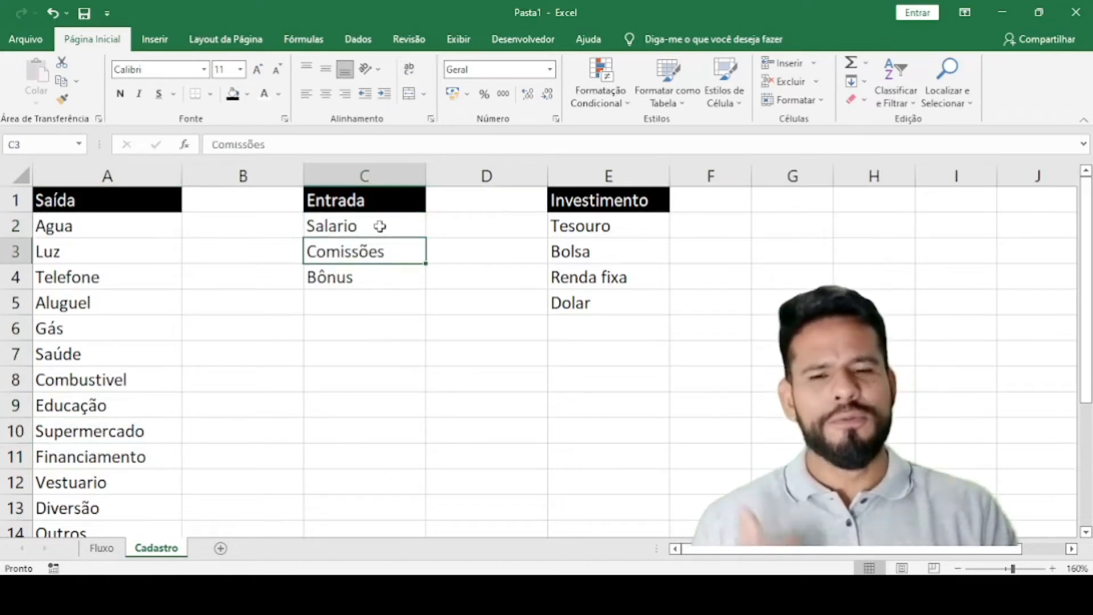
key("Down")
left_click(651, 225)
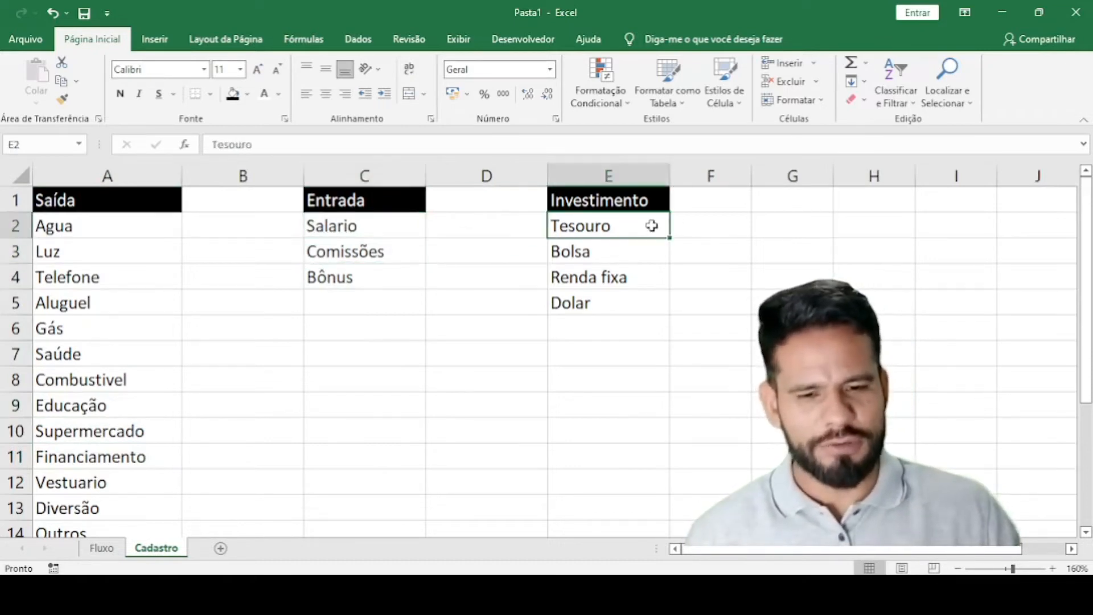
key("Down")
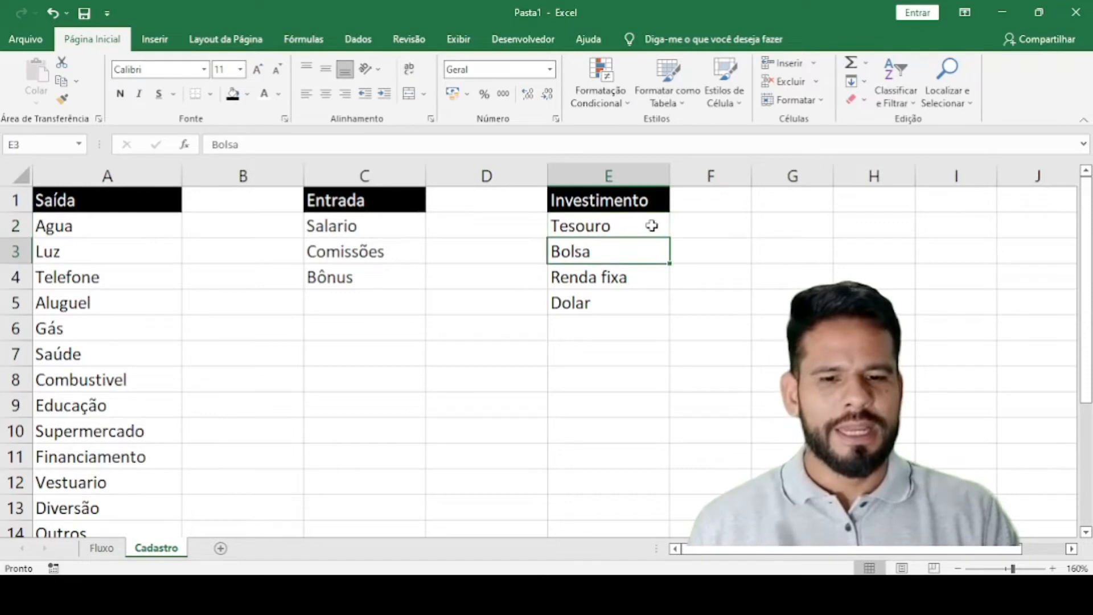
key("Down")
key("Down")
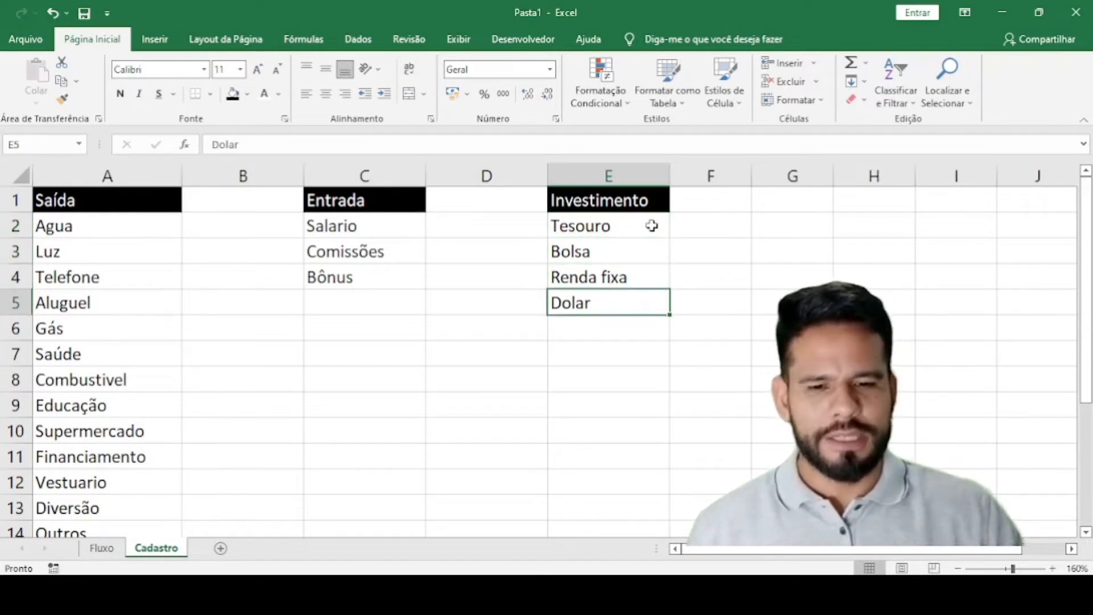
left_click(593, 397)
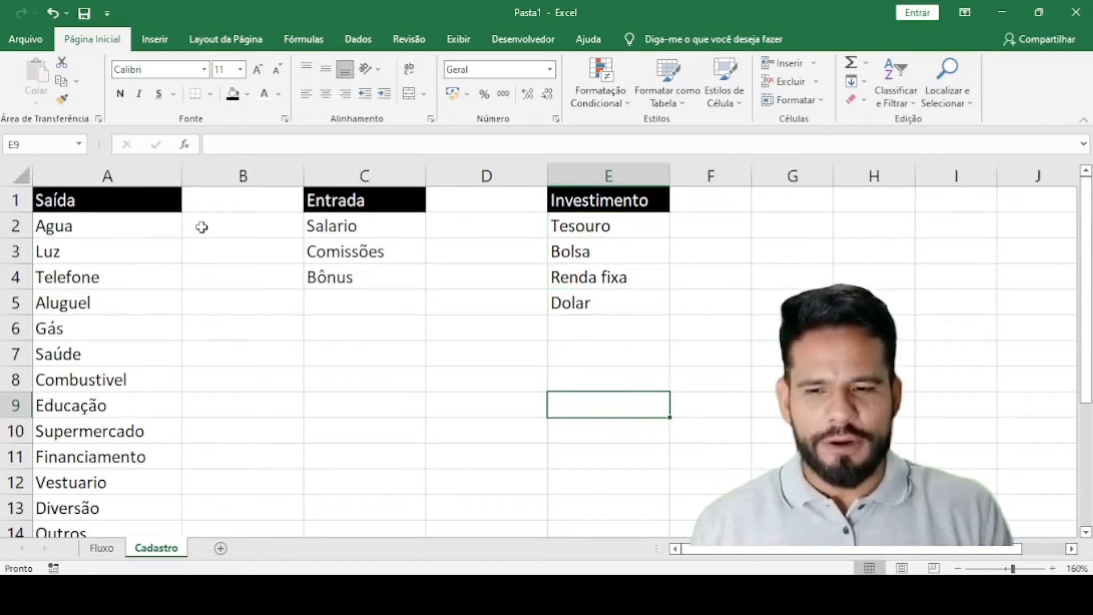
left_click_drag(152, 231, 124, 491)
scroll(217, 361, "up", 2)
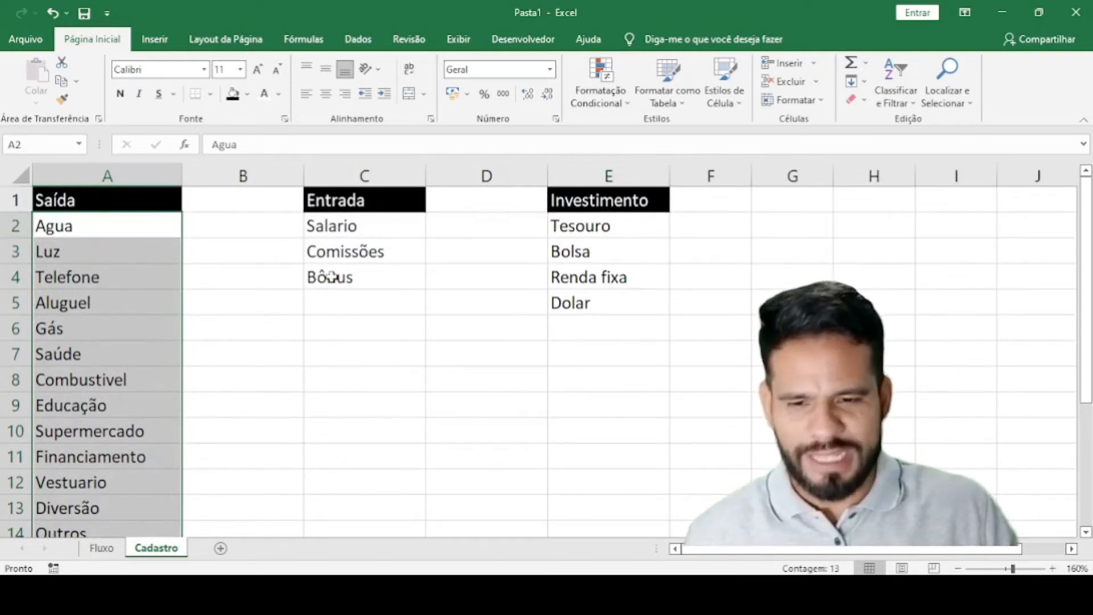
left_click_drag(402, 231, 395, 267)
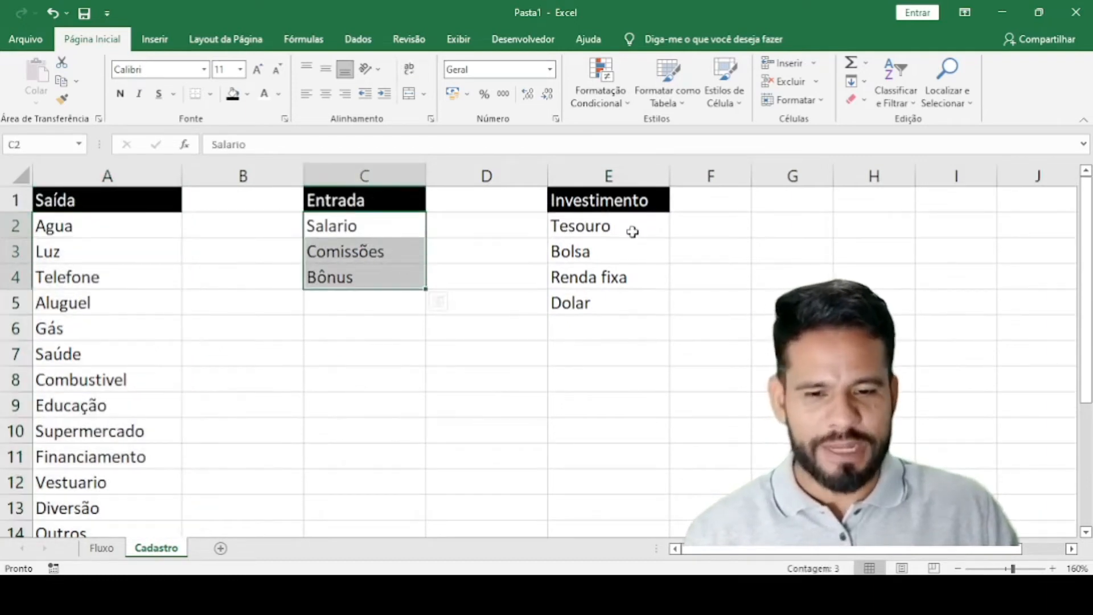
left_click(633, 226)
left_click_drag(633, 227, 646, 295)
left_click(567, 381)
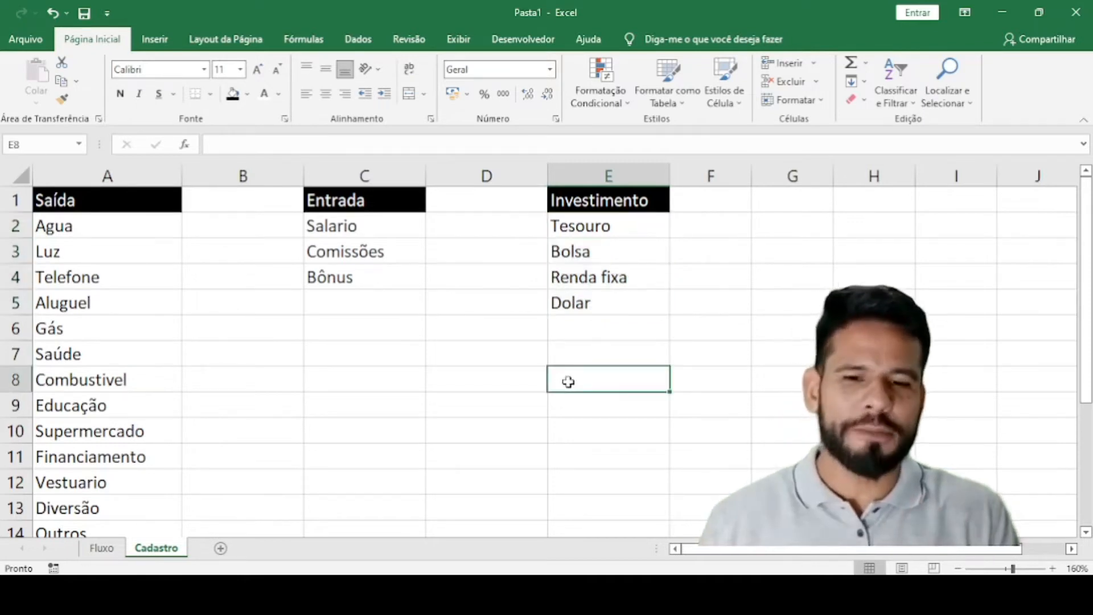
left_click(536, 379)
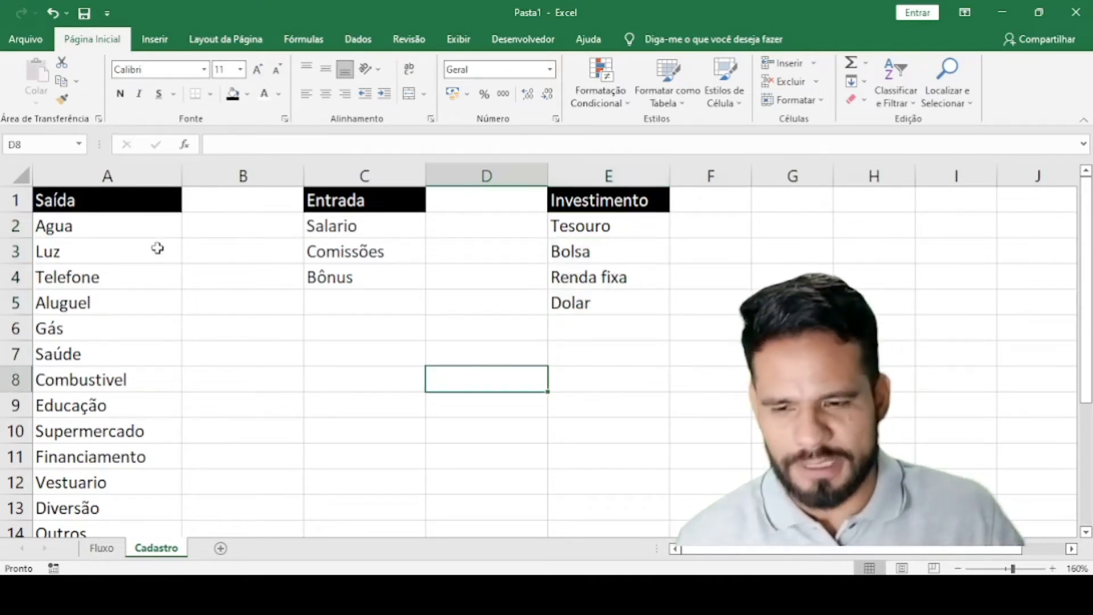
Name the range A2:A14, holding the entries from Agua to Outros, as Saída
left_click_drag(151, 229, 137, 401)
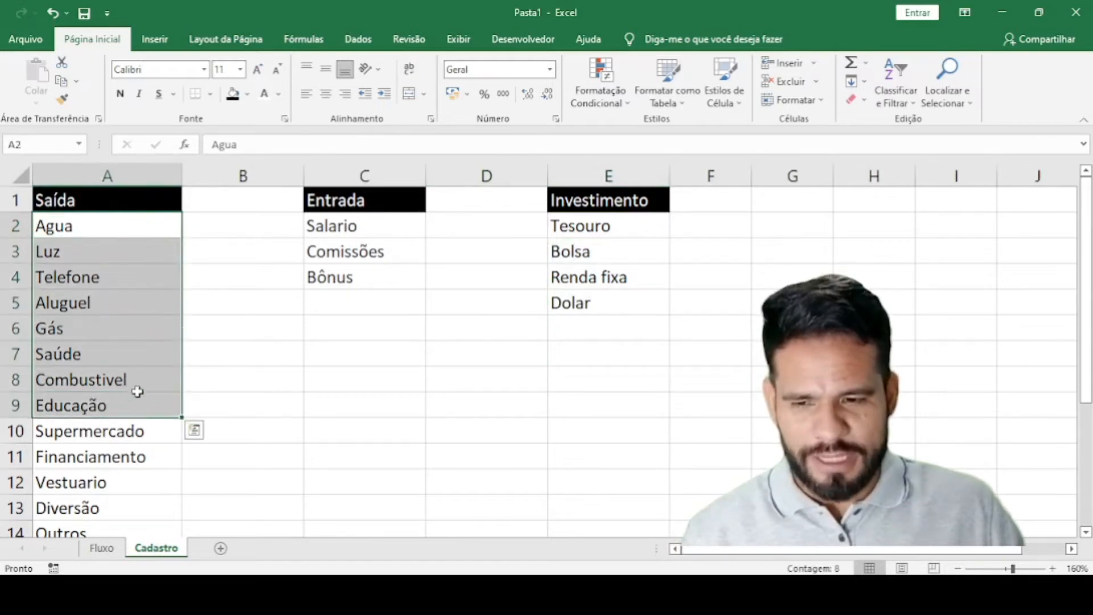
left_click(111, 227)
left_click_drag(111, 226, 119, 486)
scroll(128, 268, "up", 1)
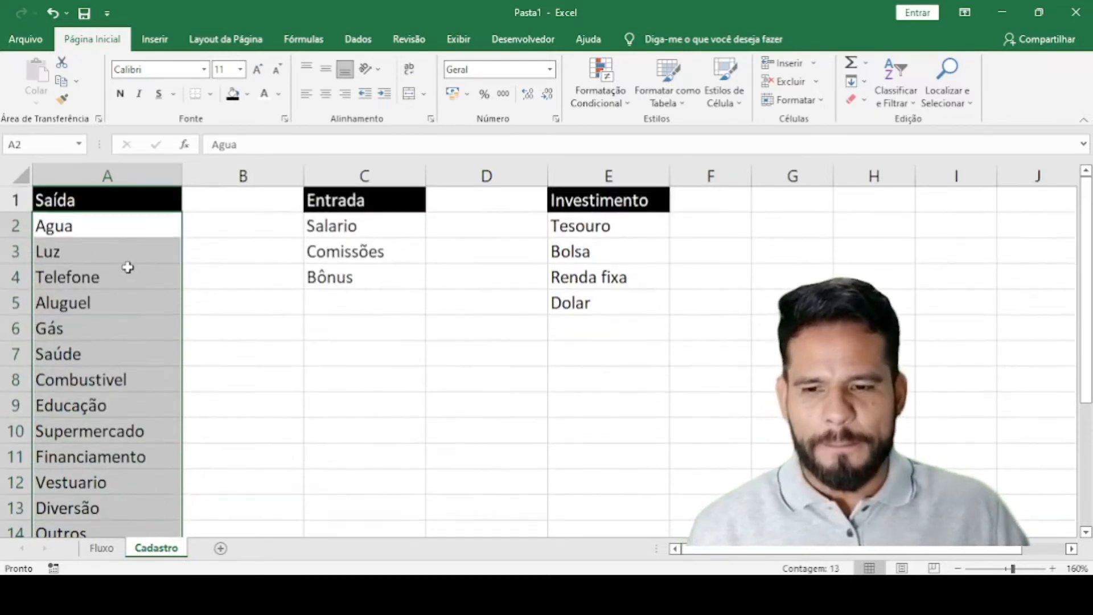
left_click(23, 143)
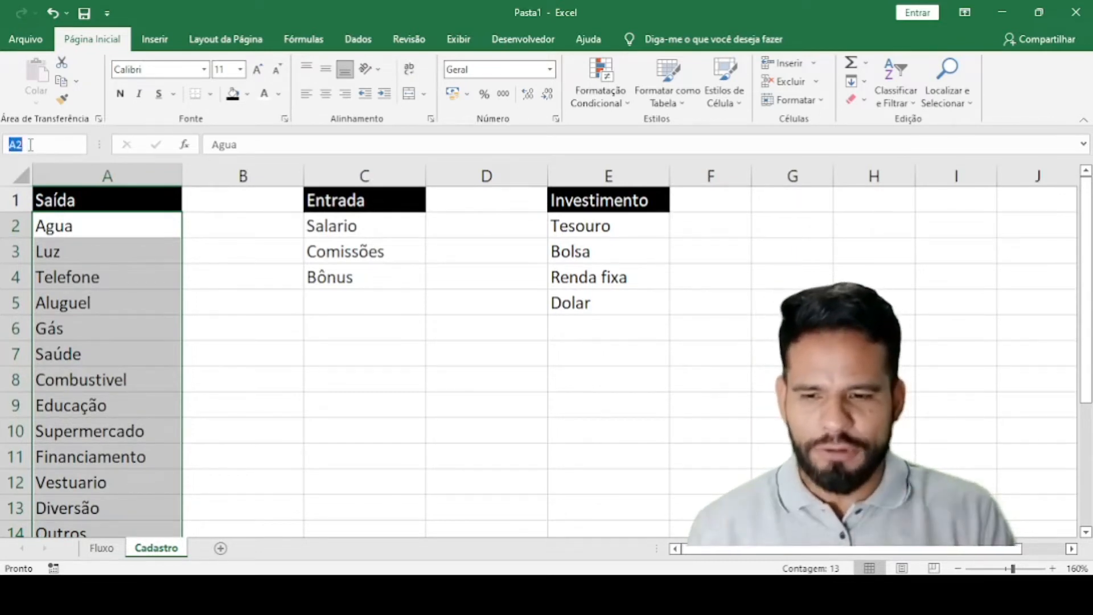
type("S")
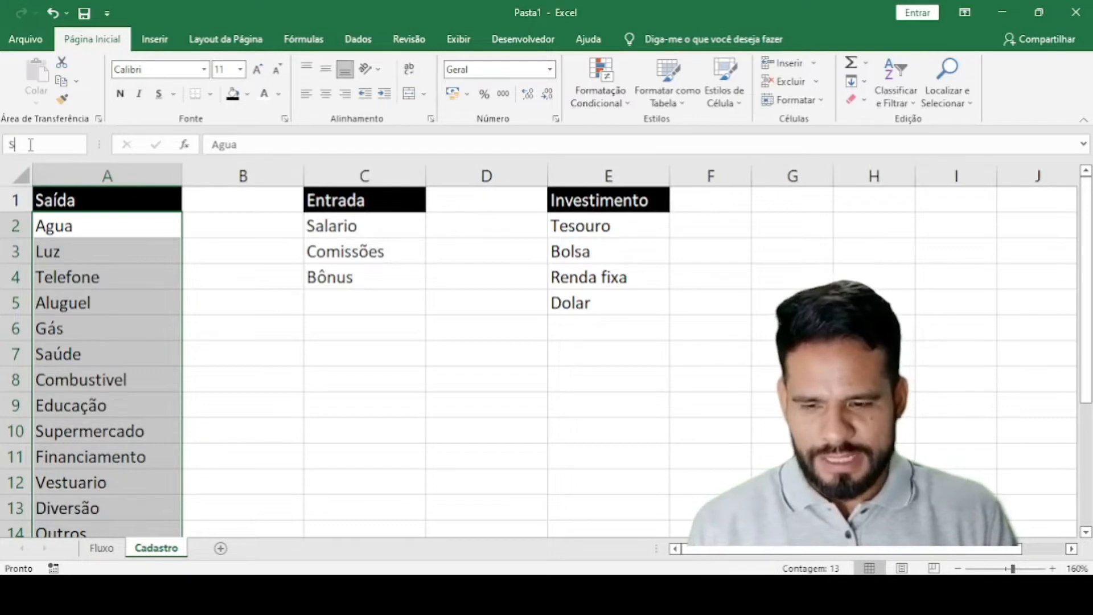
type("aída")
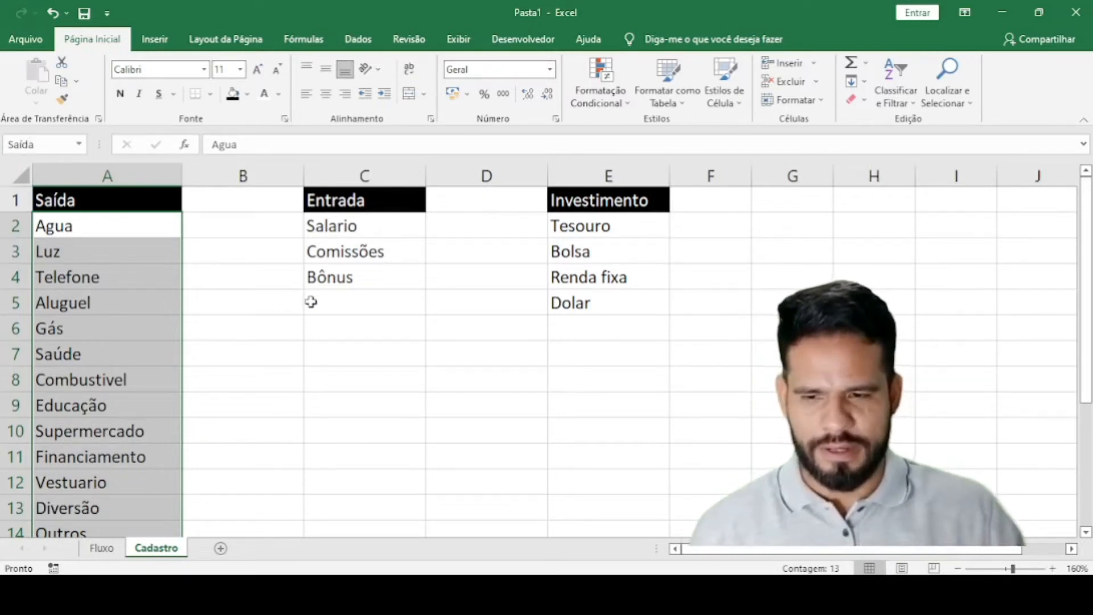
Reselect the entries from Agua to Outros in A2:A14 to check the name assigned to the range
left_click(278, 322)
left_click_drag(354, 225, 358, 285)
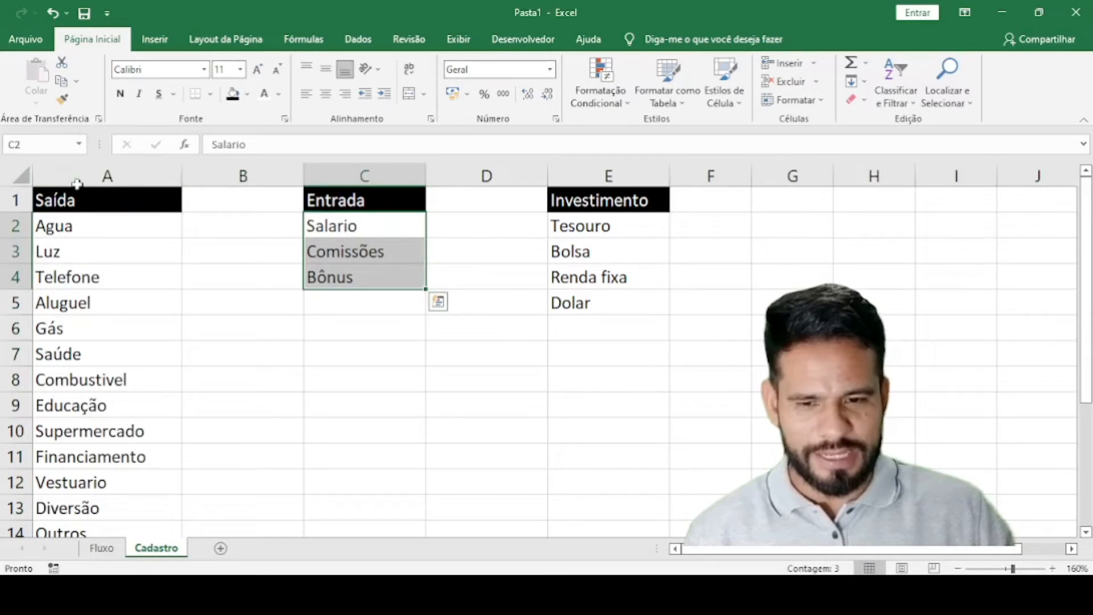
left_click_drag(102, 228, 77, 478)
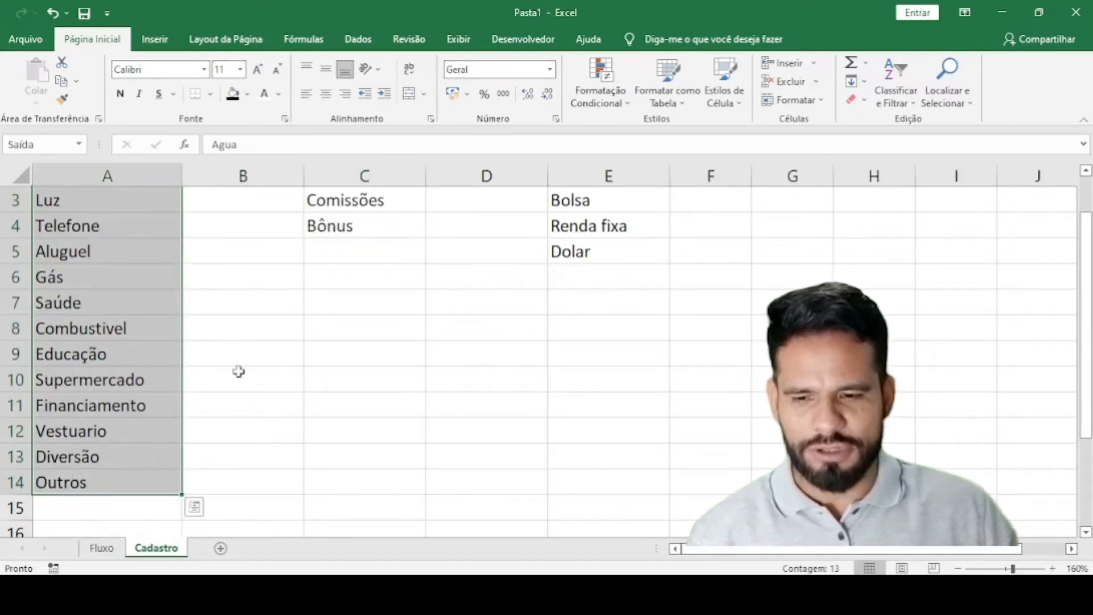
scroll(238, 373, "up", 1)
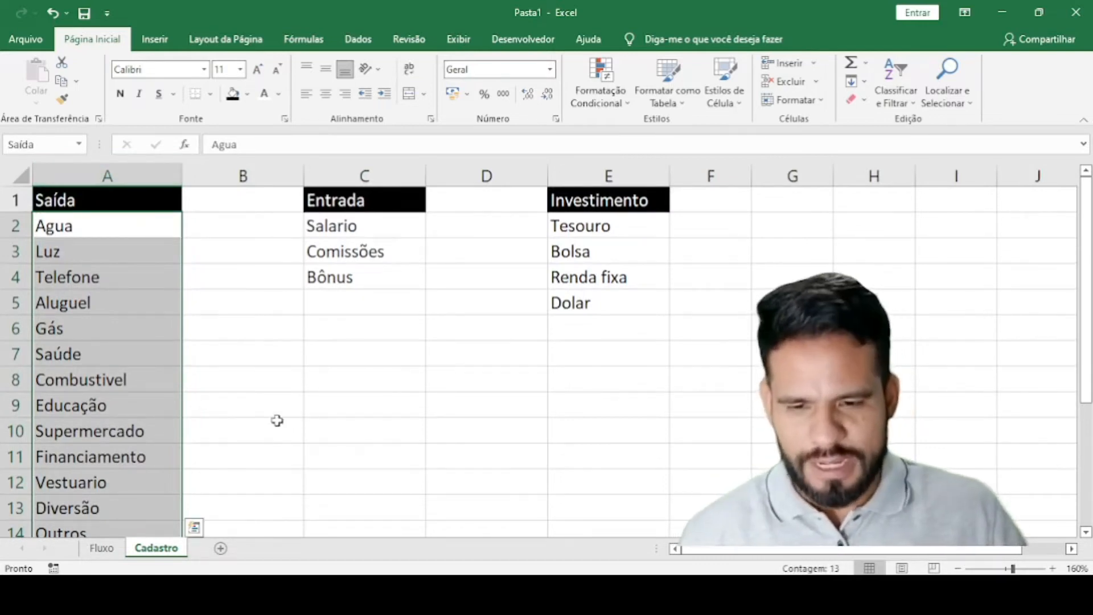
Name the range C2:C4, holding Salario, Comissões and Bônus, as Entrada
left_click(276, 421)
left_click_drag(348, 226, 356, 273)
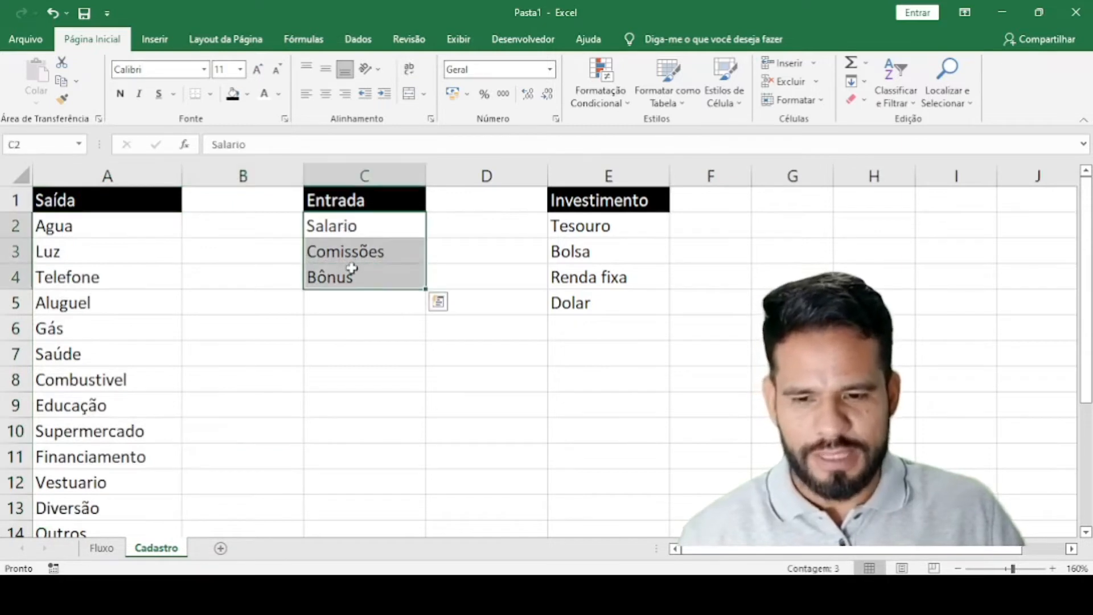
left_click(53, 144)
type("En")
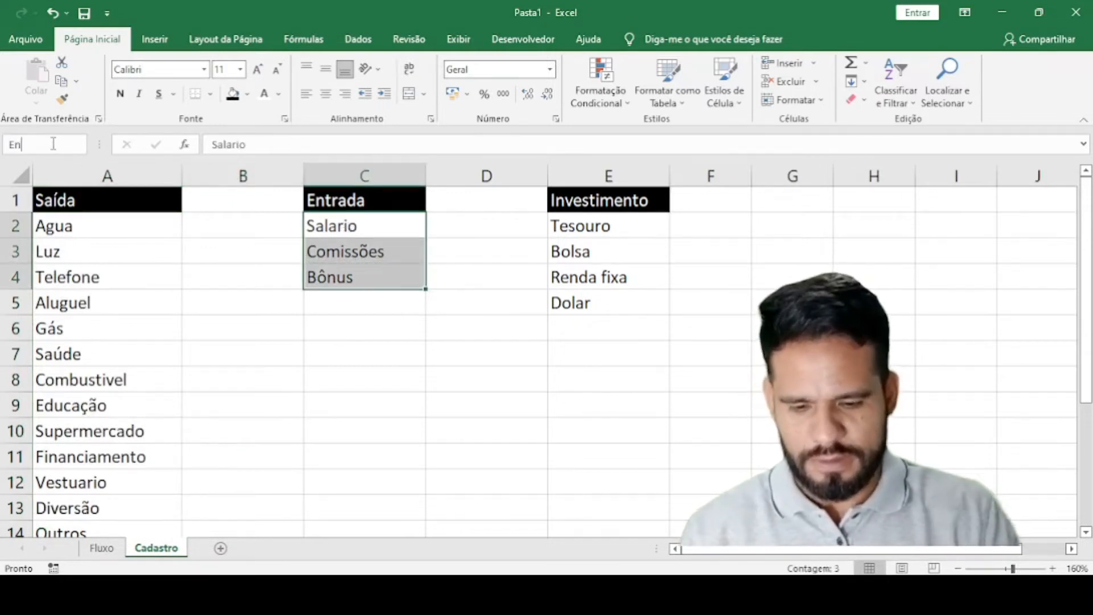
type("trada")
key("Return")
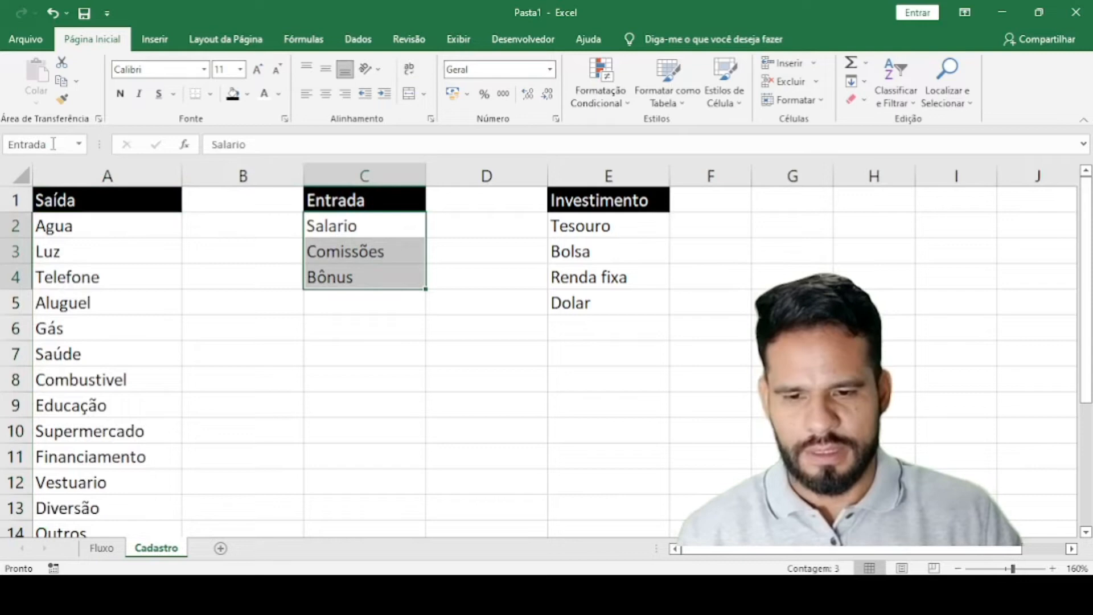
Name the range E2:E5, holding Tesouro, Bolsa, Renda fixa and Dolar, as Investimento
left_click(629, 376)
left_click_drag(634, 224, 647, 295)
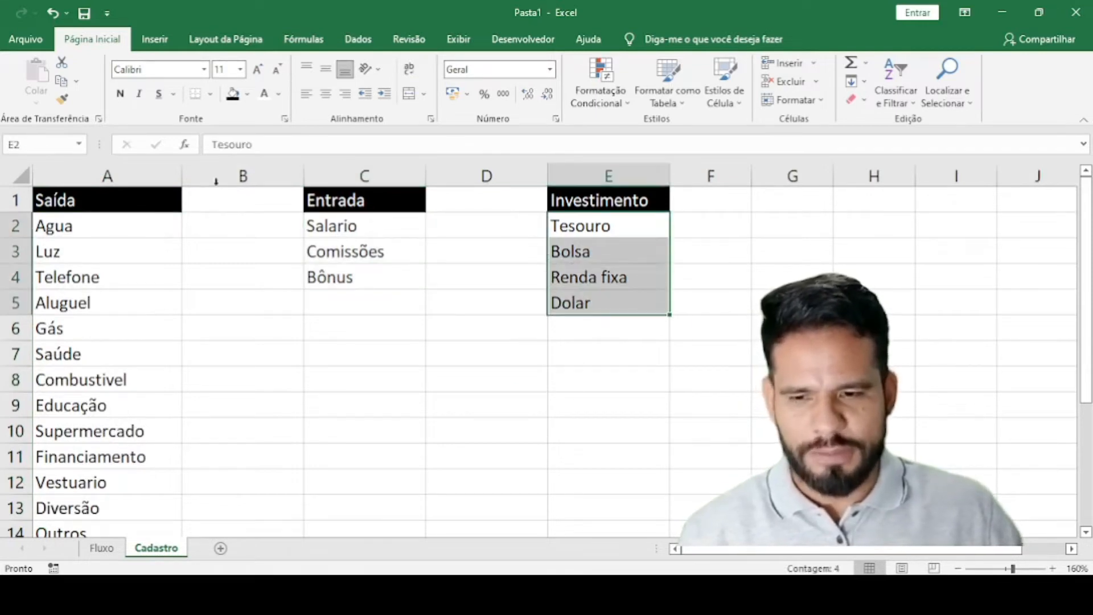
left_click(50, 149)
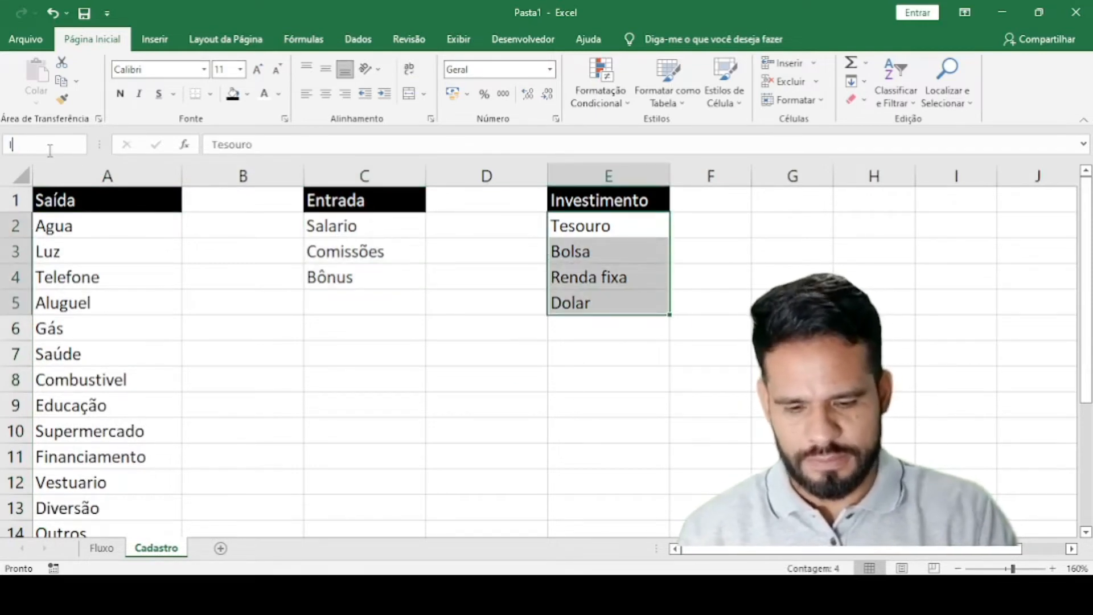
type("Investimento")
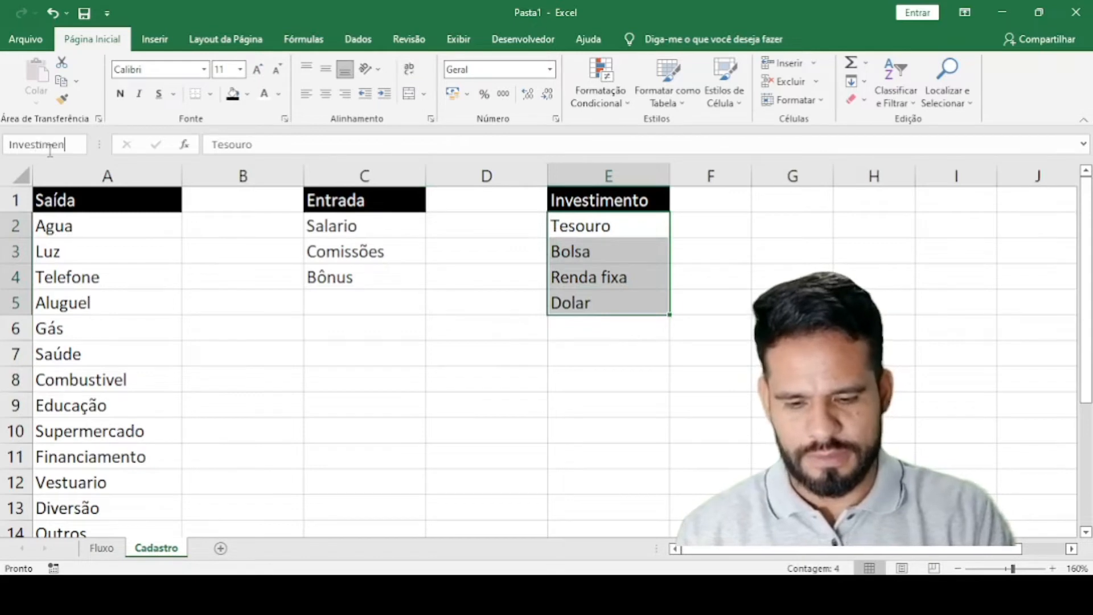
key("Return")
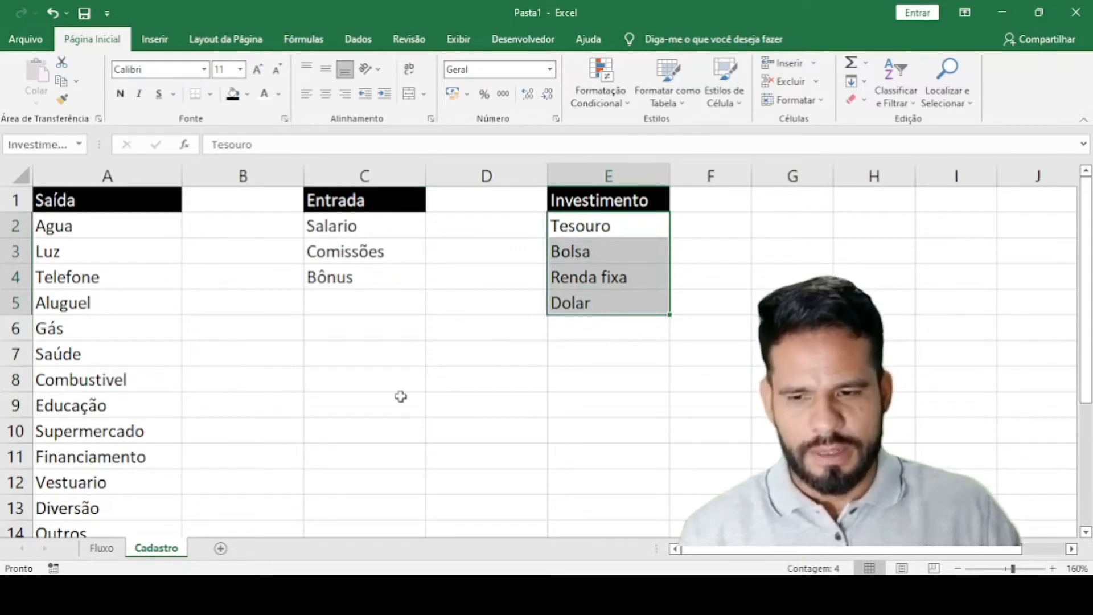
left_click(461, 415)
left_click_drag(951, 403, 871, 362)
left_click_drag(651, 231, 654, 307)
left_click(760, 327)
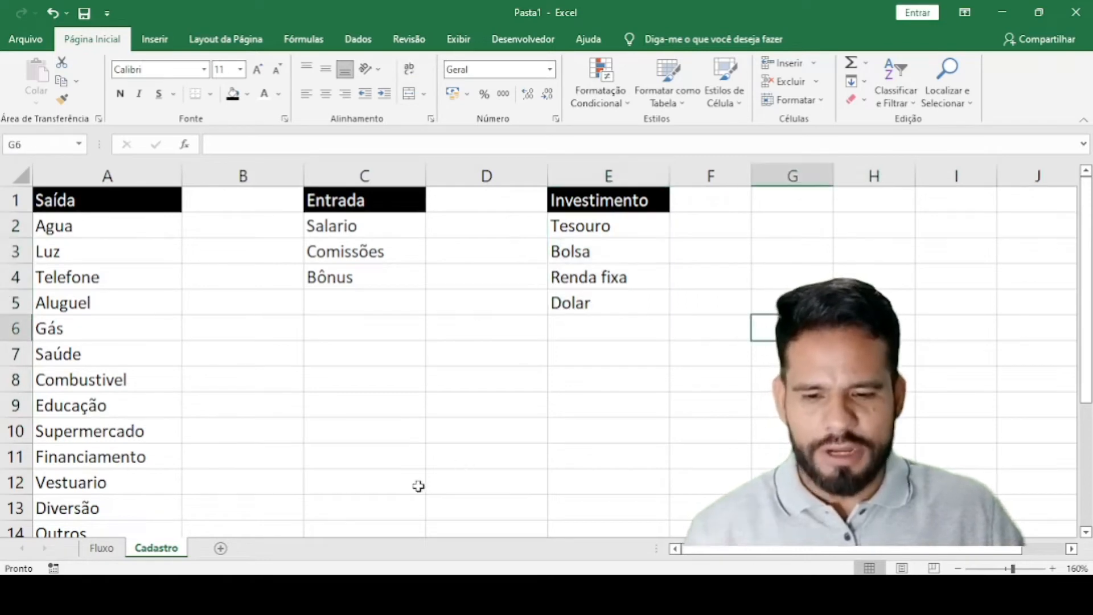
On the Fluxo sheet, begin a data validation for Categoria cell C2 that allows a list
left_click(101, 547)
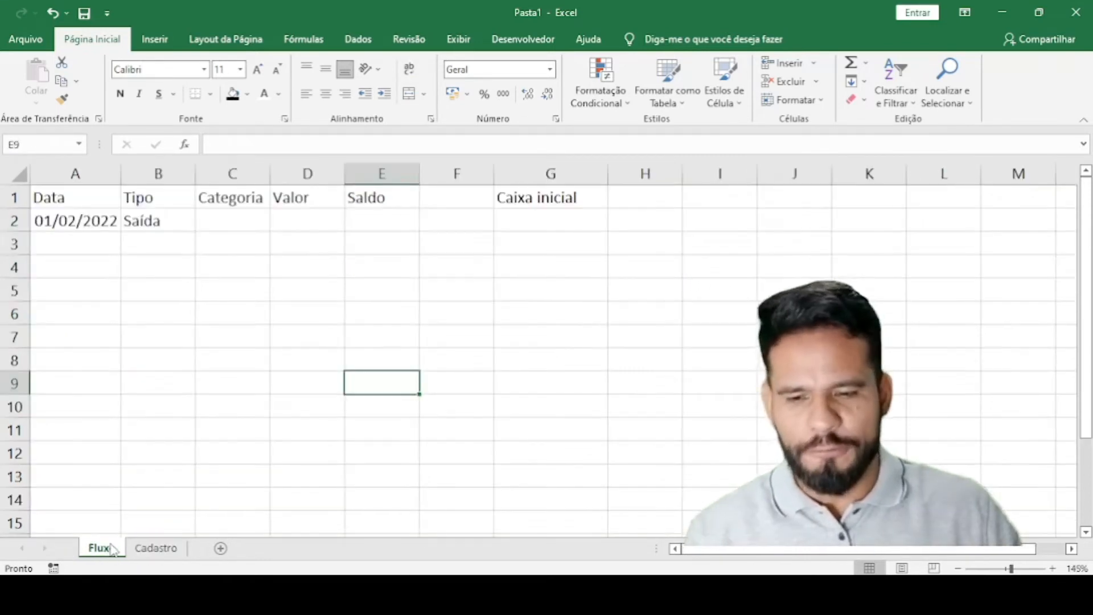
left_click(548, 332)
left_click(259, 215)
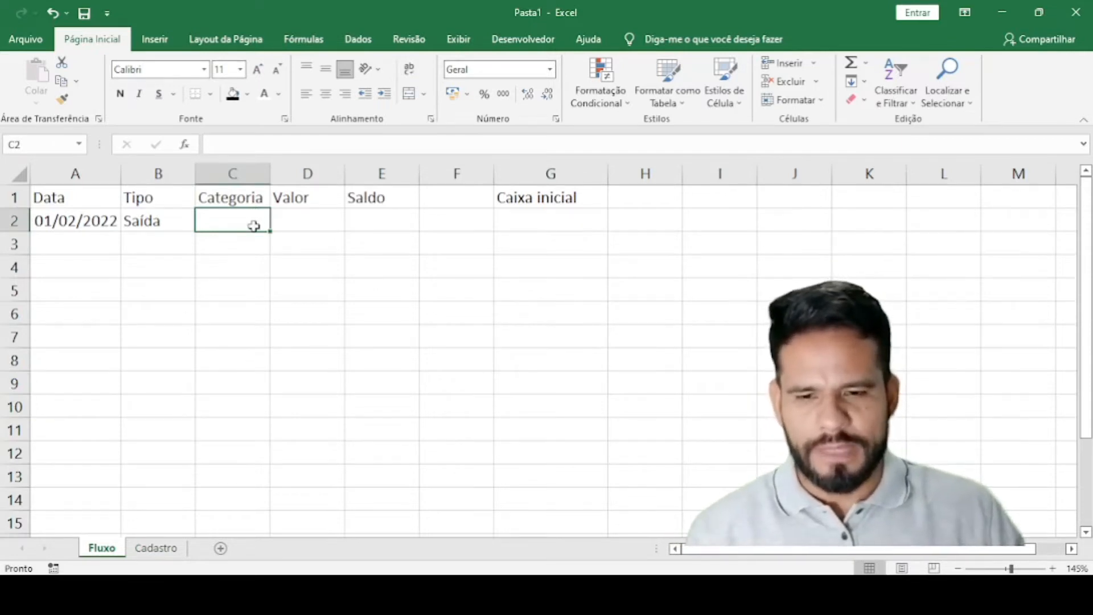
left_click(358, 39)
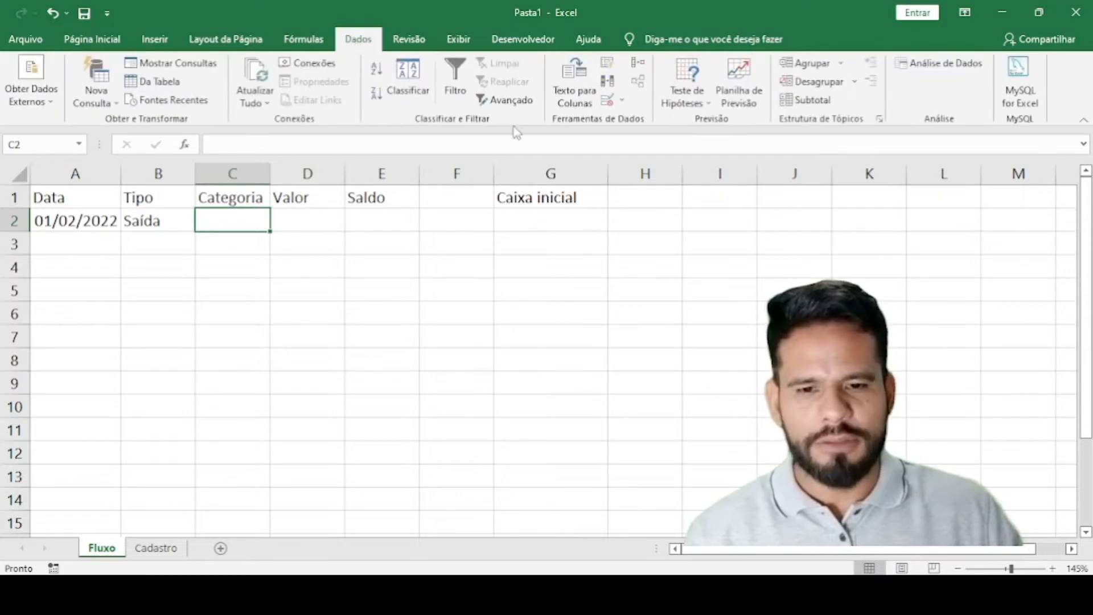
left_click(607, 101)
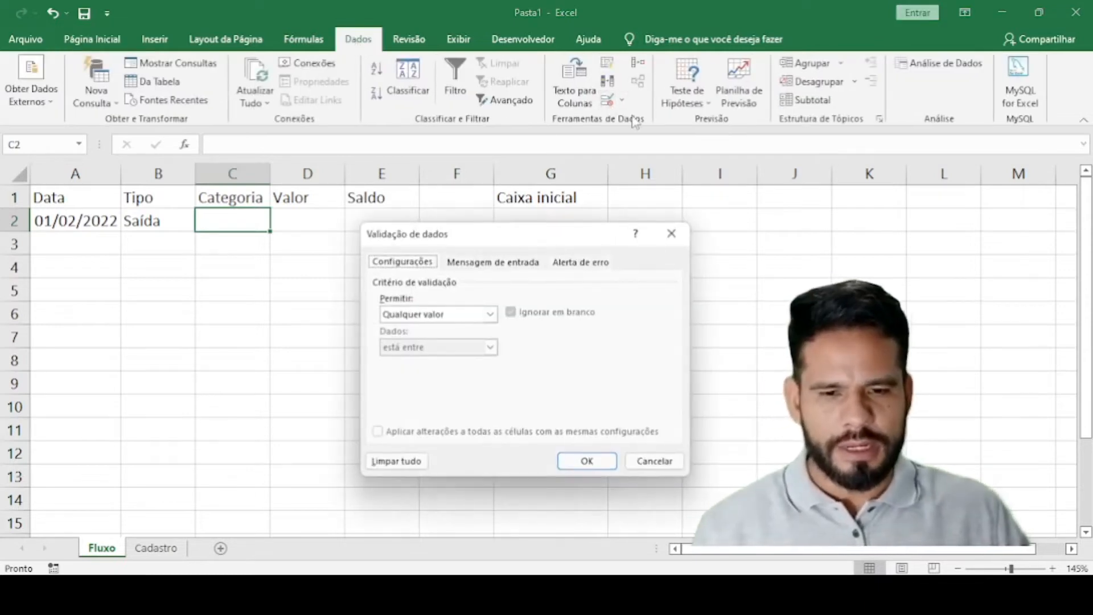
left_click(489, 315)
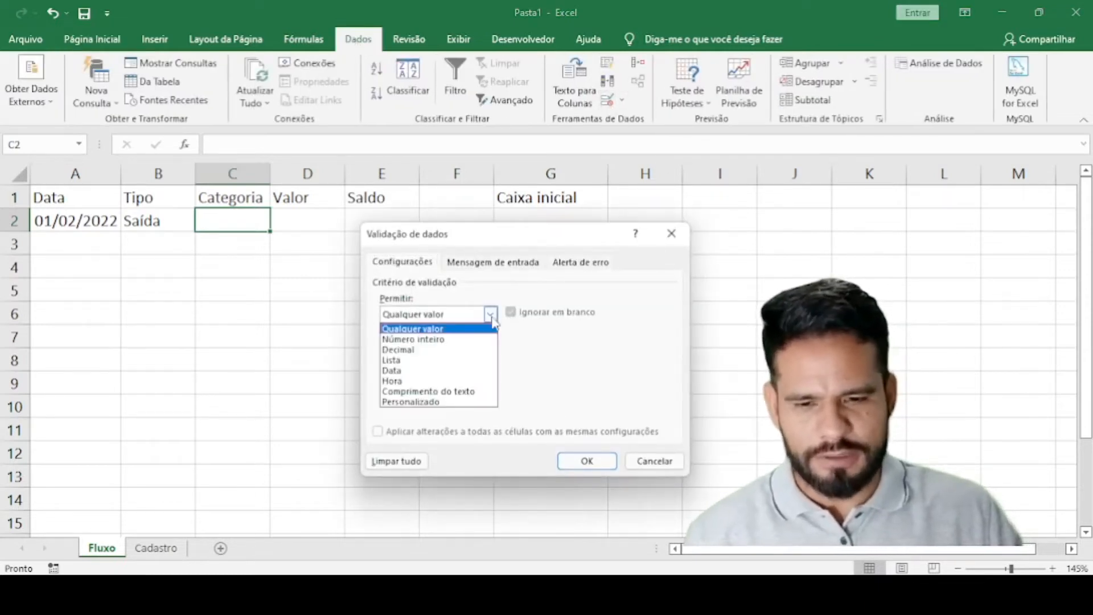
left_click(424, 357)
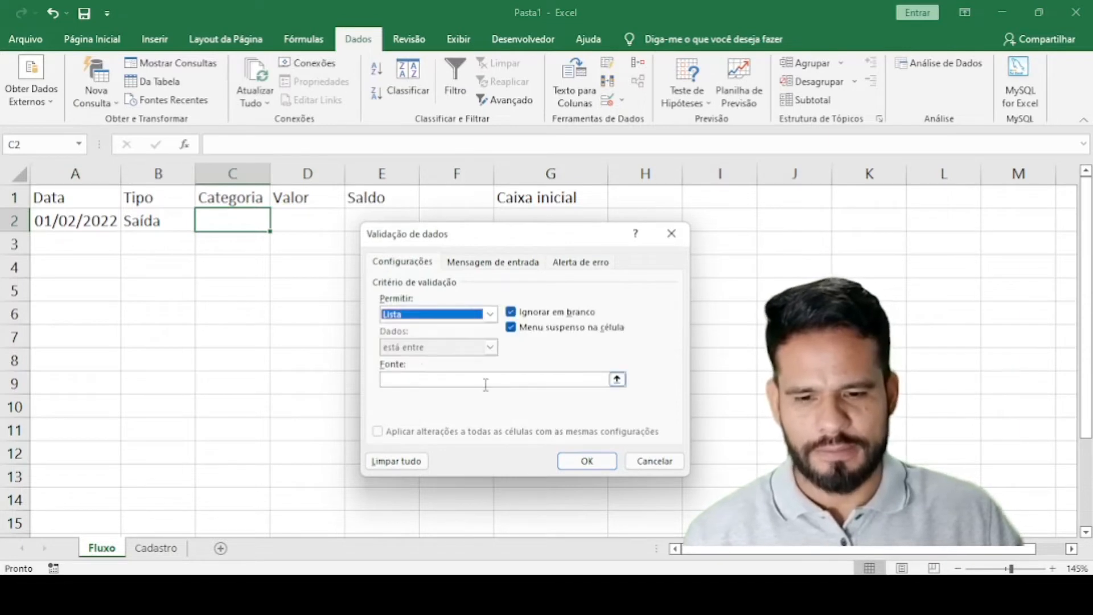
Set the list source to =indireto(B2), with a relative reference to the Tipo cell, and apply the validation
left_click(443, 380)
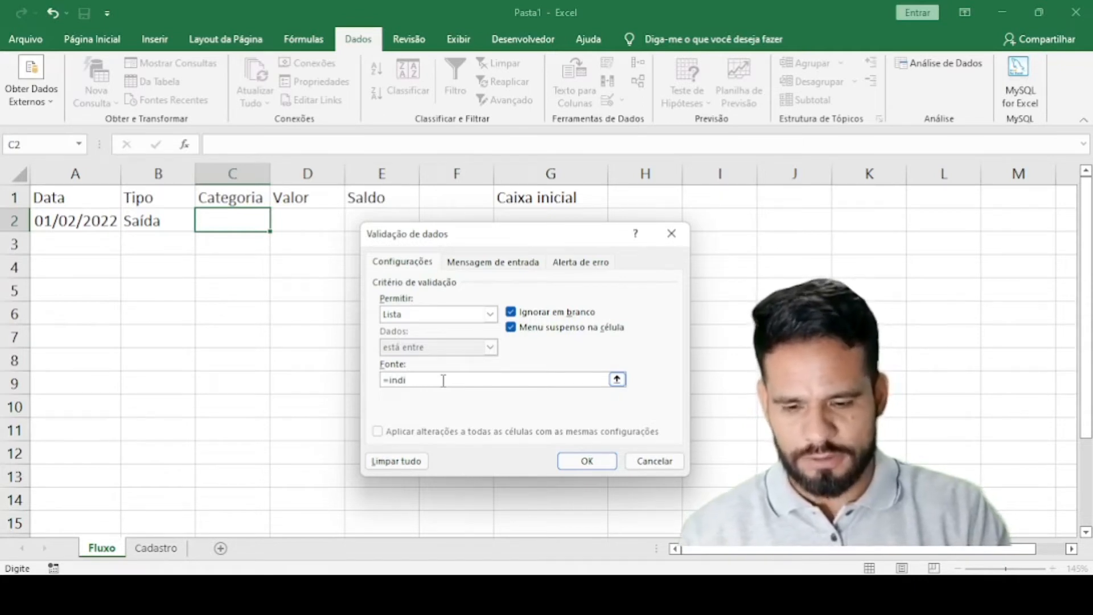
type("re")
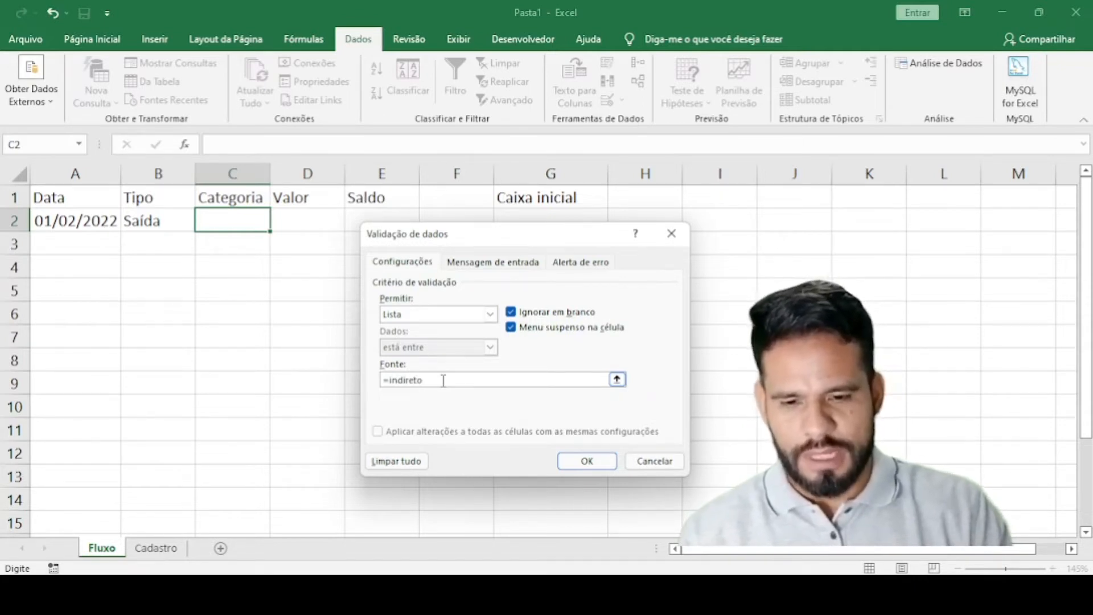
type("to(")
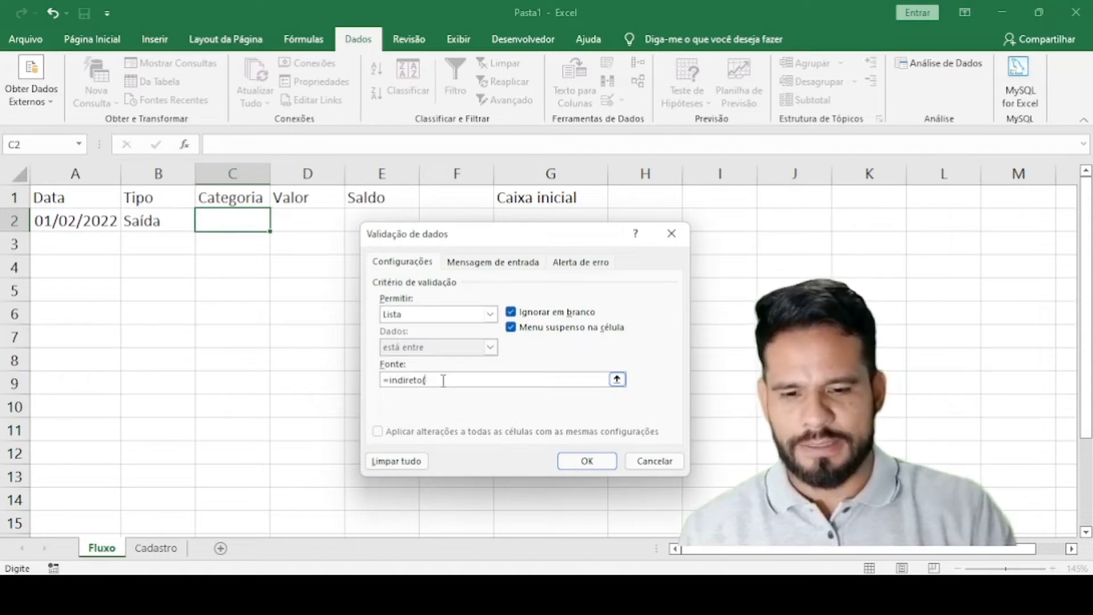
left_click(161, 222)
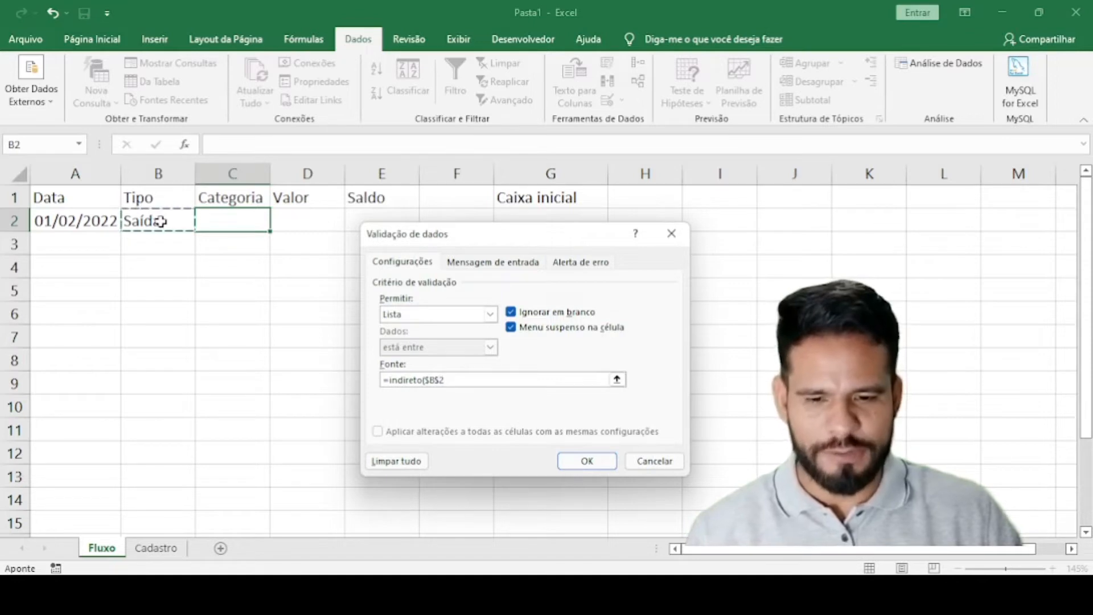
left_click(432, 380)
key("BackSpace")
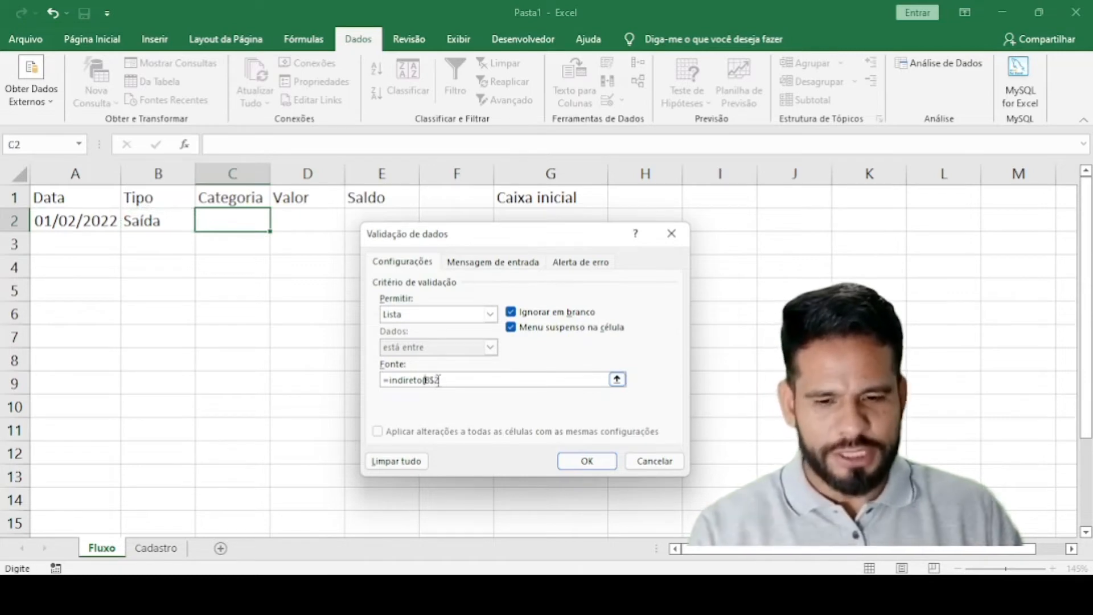
left_click(446, 380)
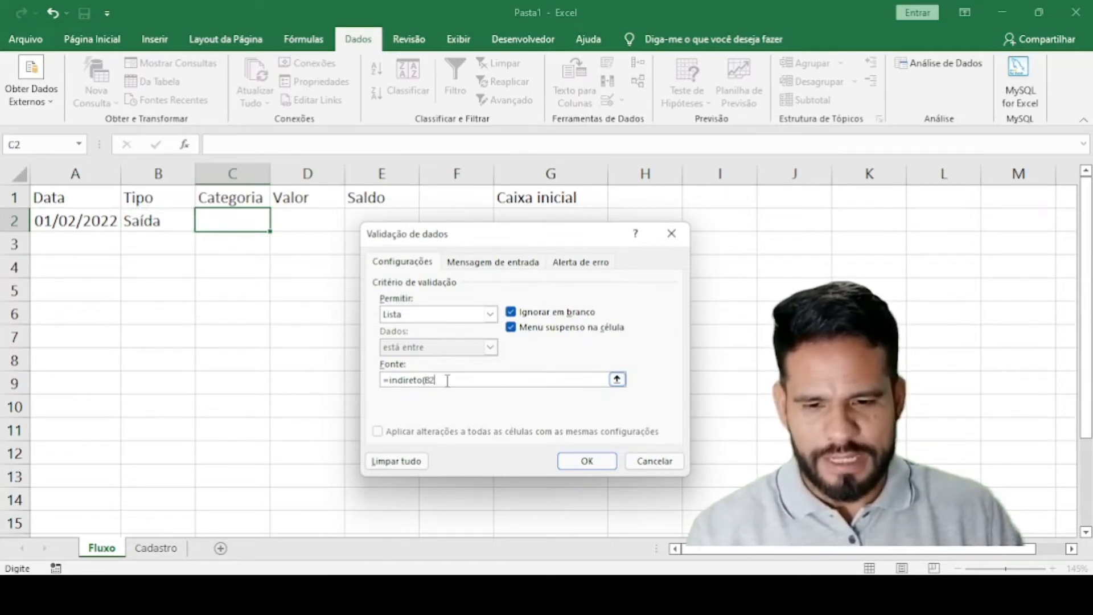
type(")")
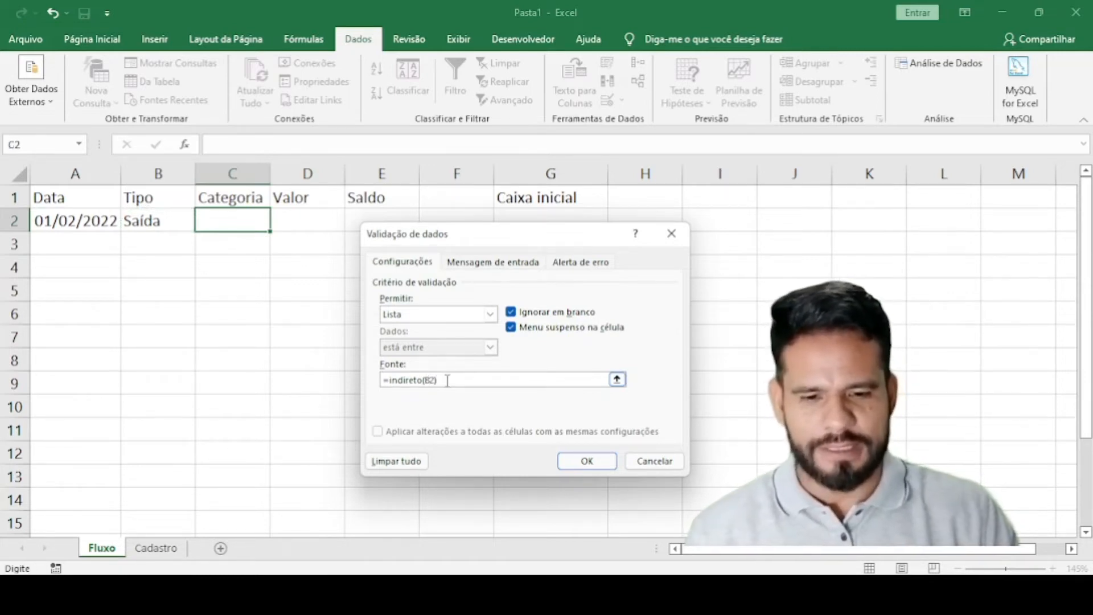
key("Return")
left_click(446, 381)
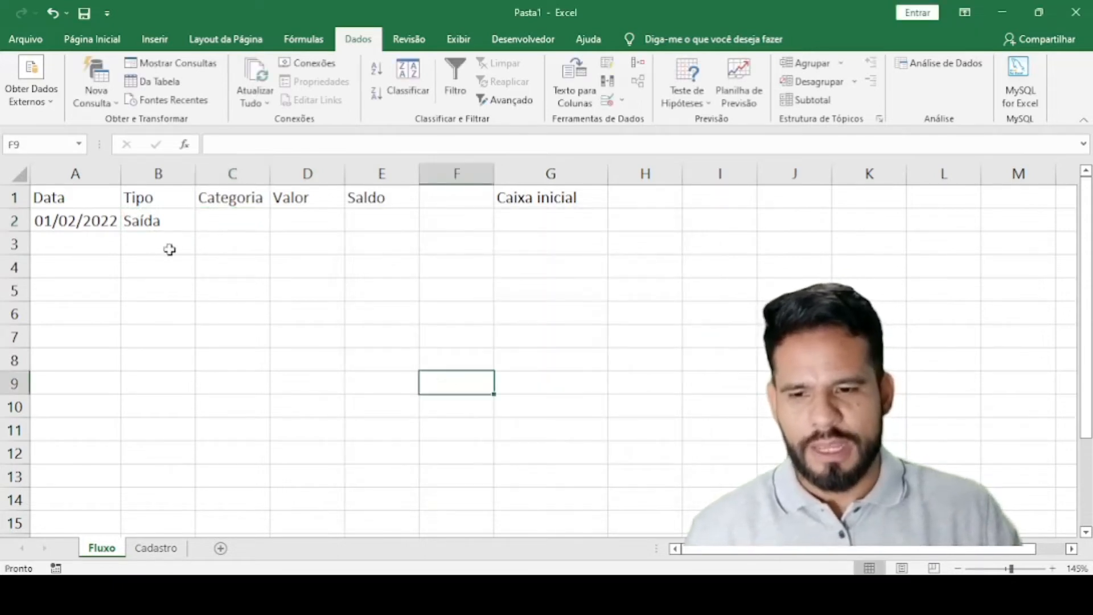
Examine the category options offered in C2 while the type in B2 is Saída
left_click(157, 219)
left_click(185, 271)
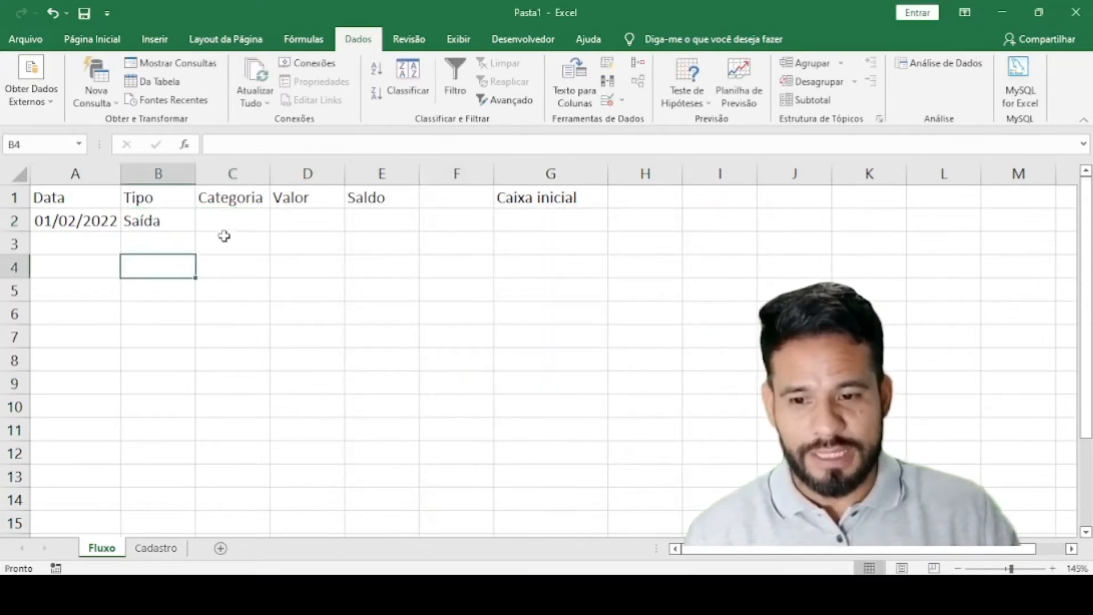
left_click(232, 221)
left_click(277, 225)
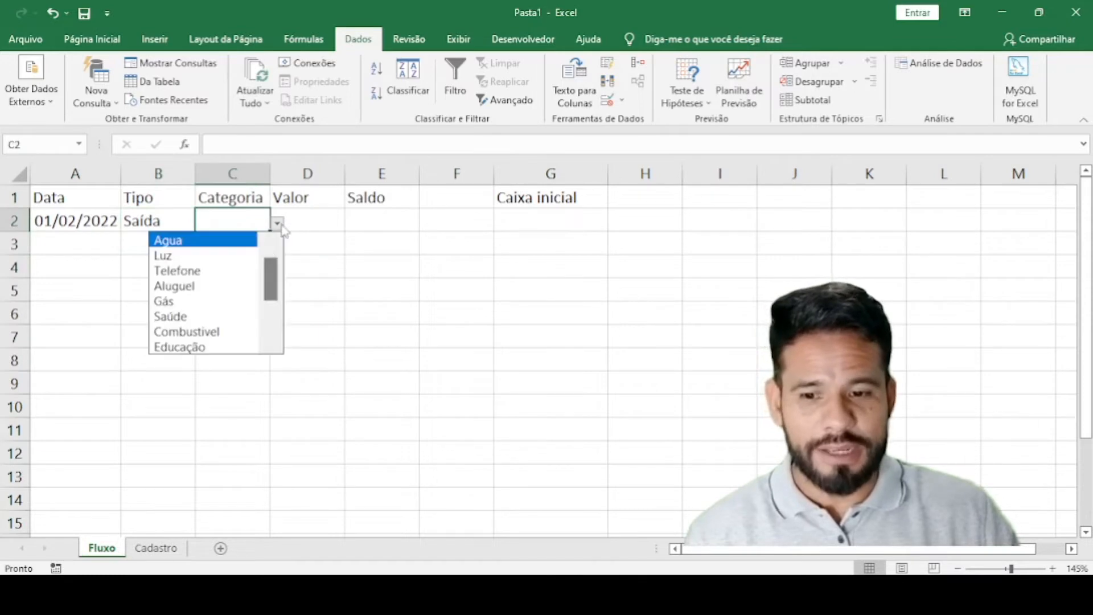
mouse_move(279, 272)
left_mouse_down()
mouse_move(272, 307)
mouse_move(276, 250)
left_mouse_up()
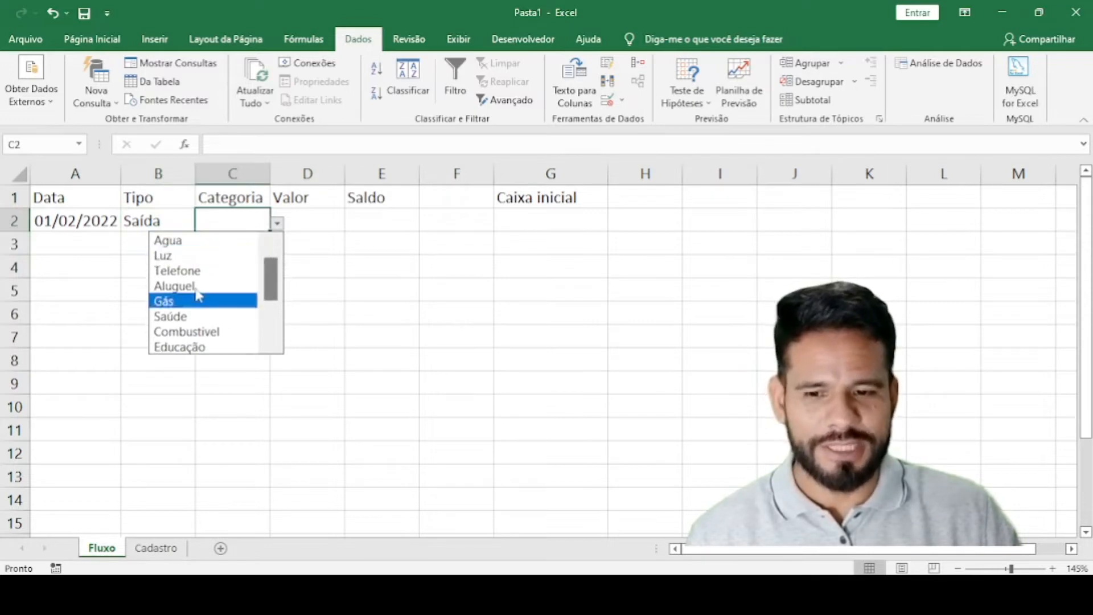
key("Escape")
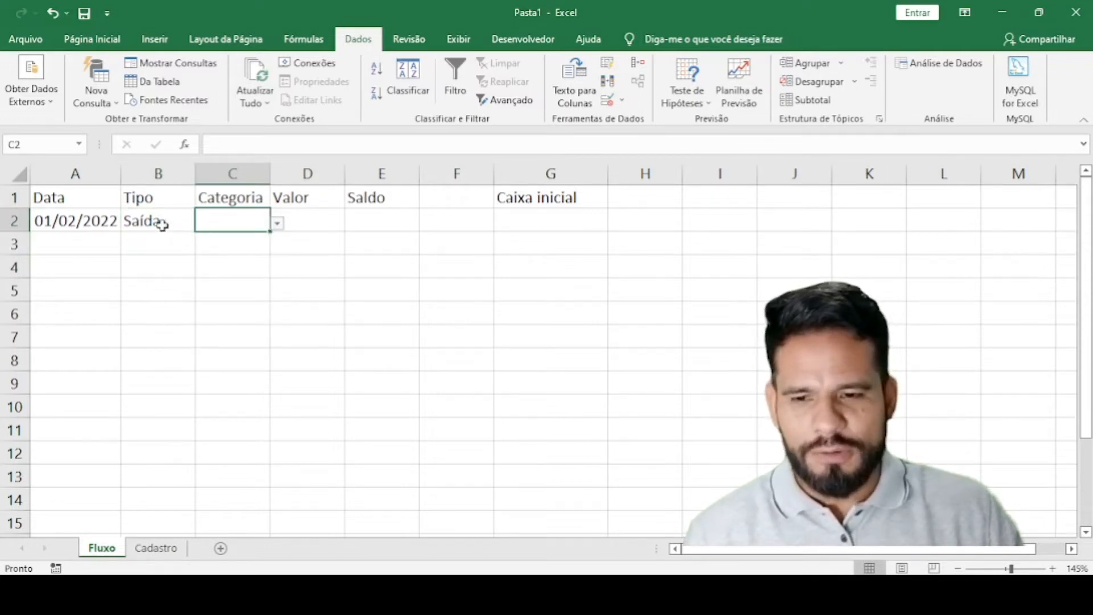
Switch the type in B2 to Entrada and check the category options offered in C2
left_click(161, 224)
left_click(203, 224)
left_click(182, 253)
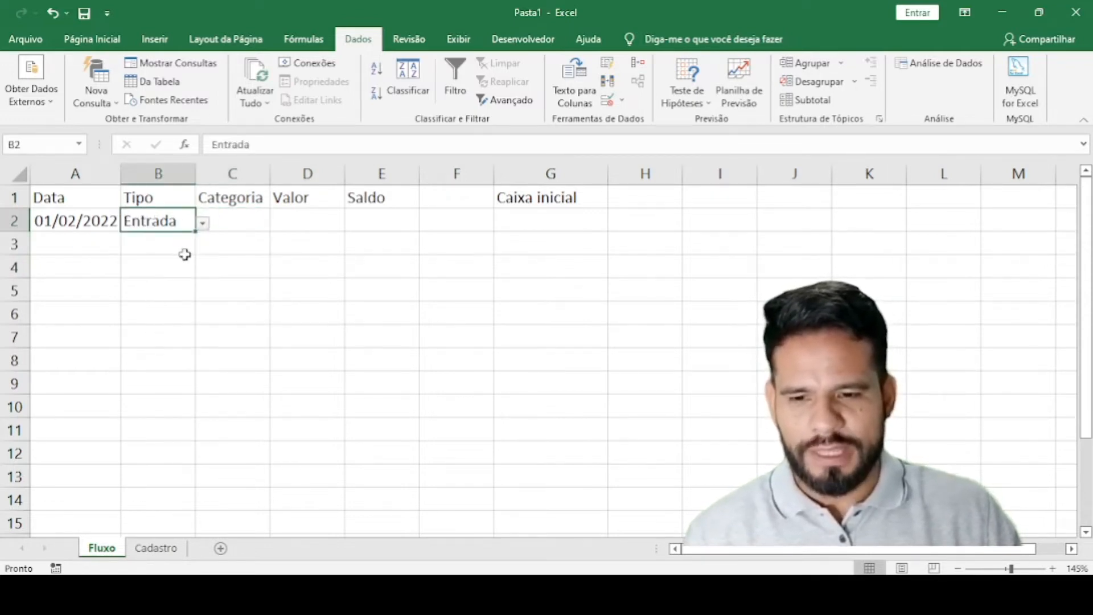
left_click(202, 261)
left_click(245, 224)
left_click(284, 224)
left_click(267, 225)
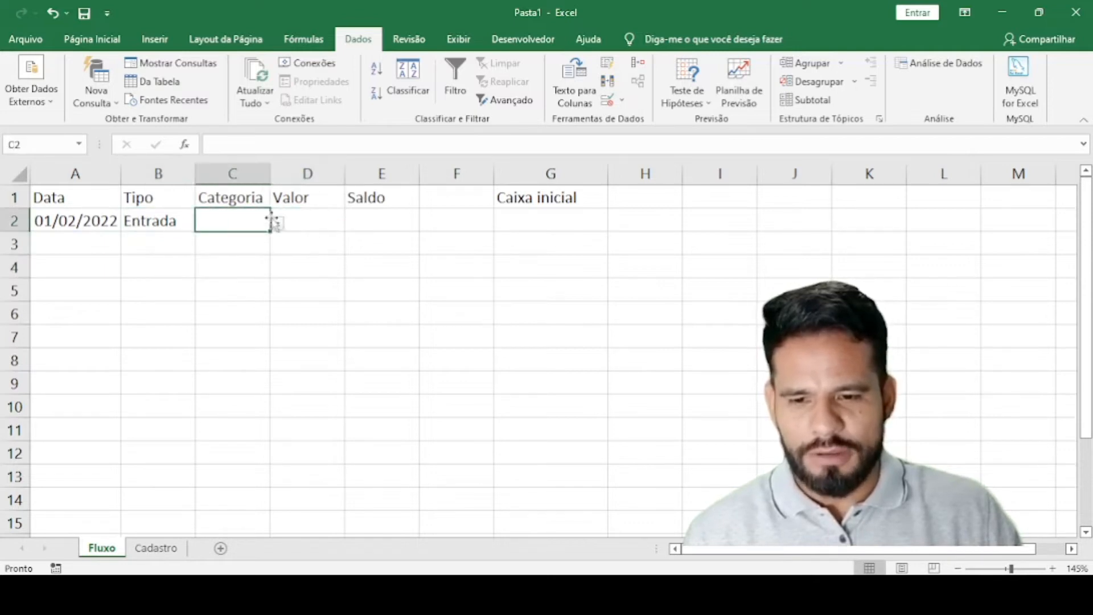
left_click(278, 225)
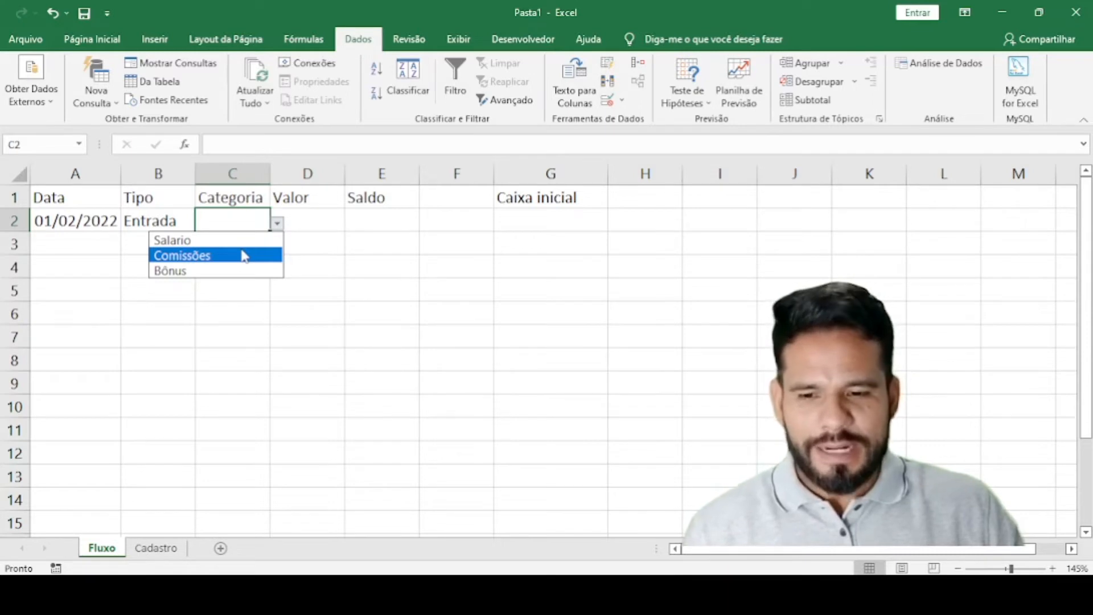
left_click(288, 303)
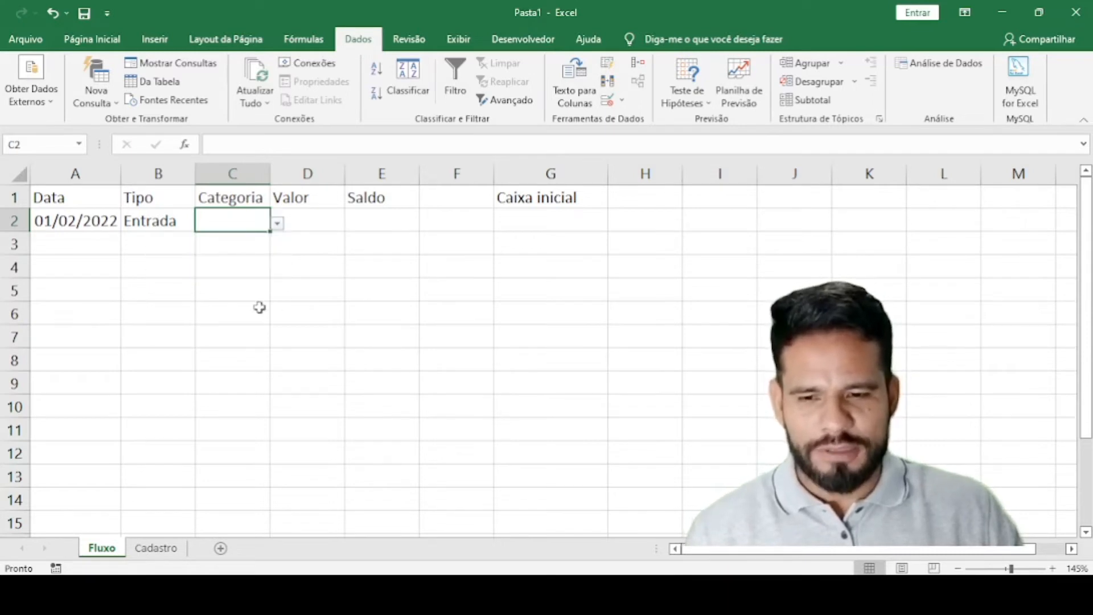
Switch the type in B2 to Investimento and check the category options offered in C2
left_click(161, 217)
left_click(201, 224)
left_click(161, 271)
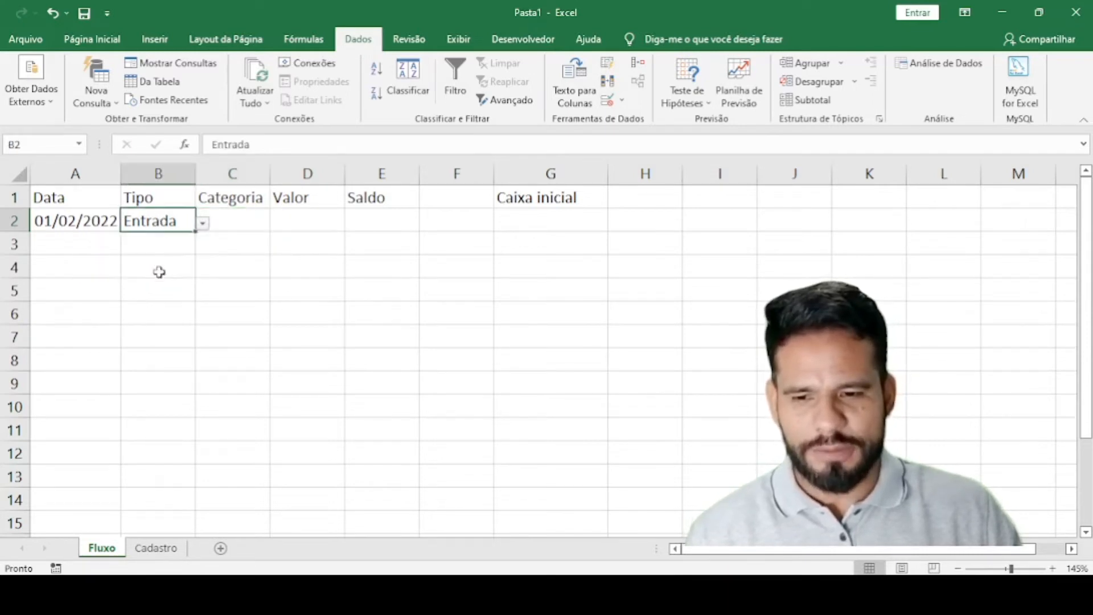
left_click_drag(232, 290, 232, 266)
left_click(247, 213)
left_click(277, 226)
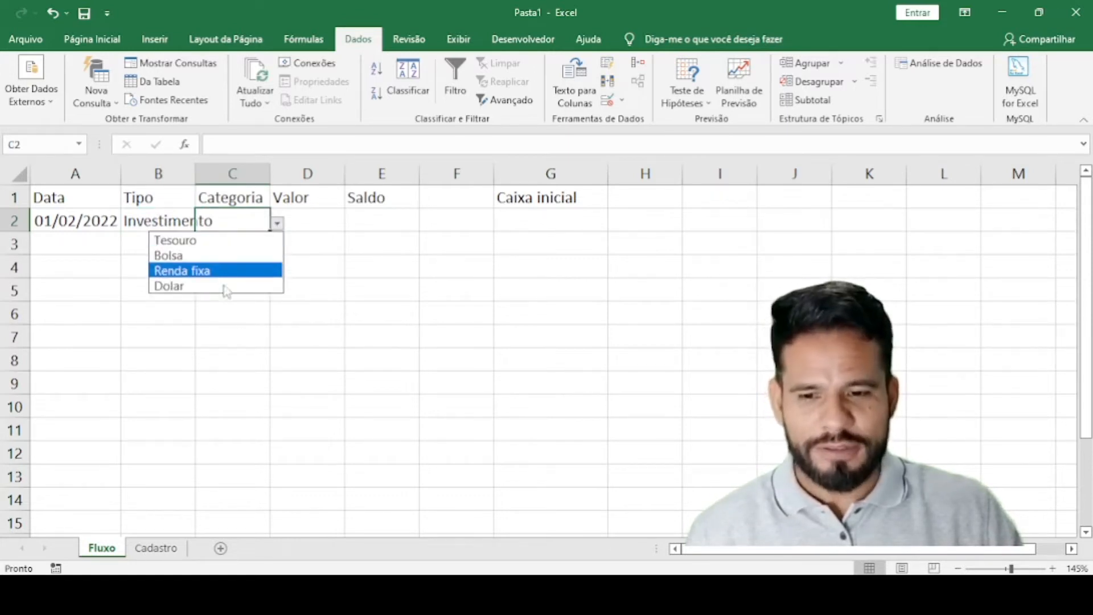
key("Escape")
Widen the Tipo column B so that Investimento fits within its cell
left_click_drag(196, 173, 226, 173)
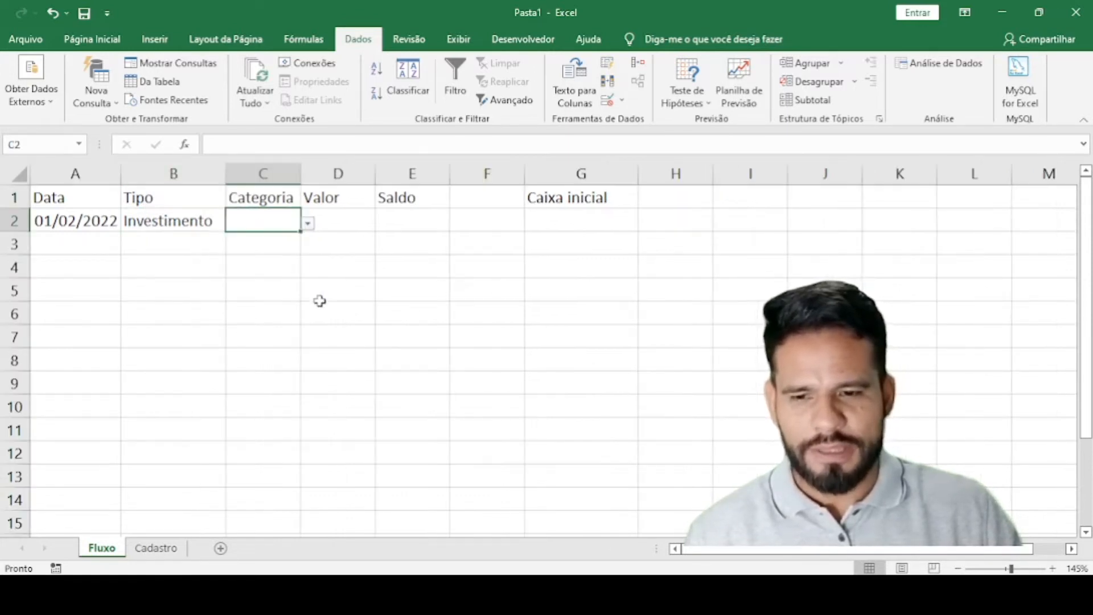
left_click(319, 305)
left_click(289, 218)
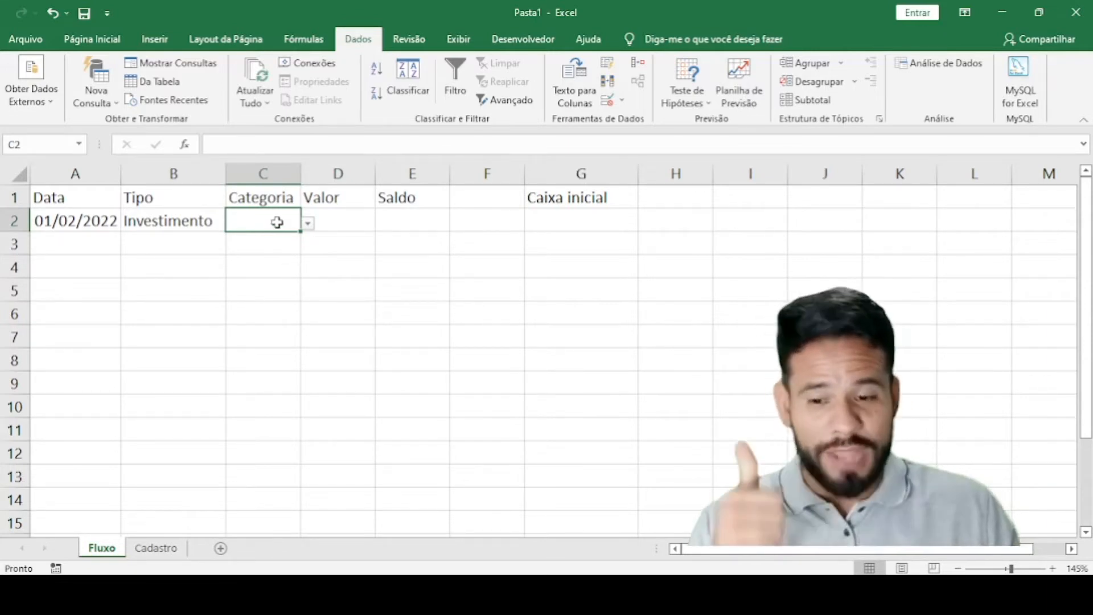
left_click(293, 259)
left_click(339, 222)
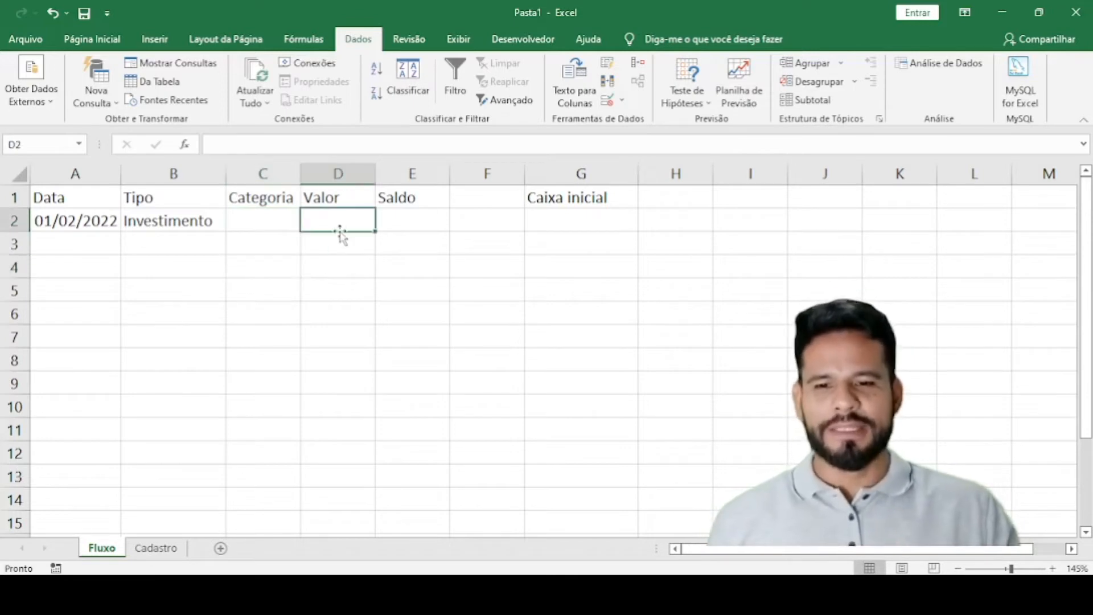
left_click(291, 215)
Choose Saída as the type in B2 and Agua as the category in C2
left_click(217, 227)
left_click(236, 224)
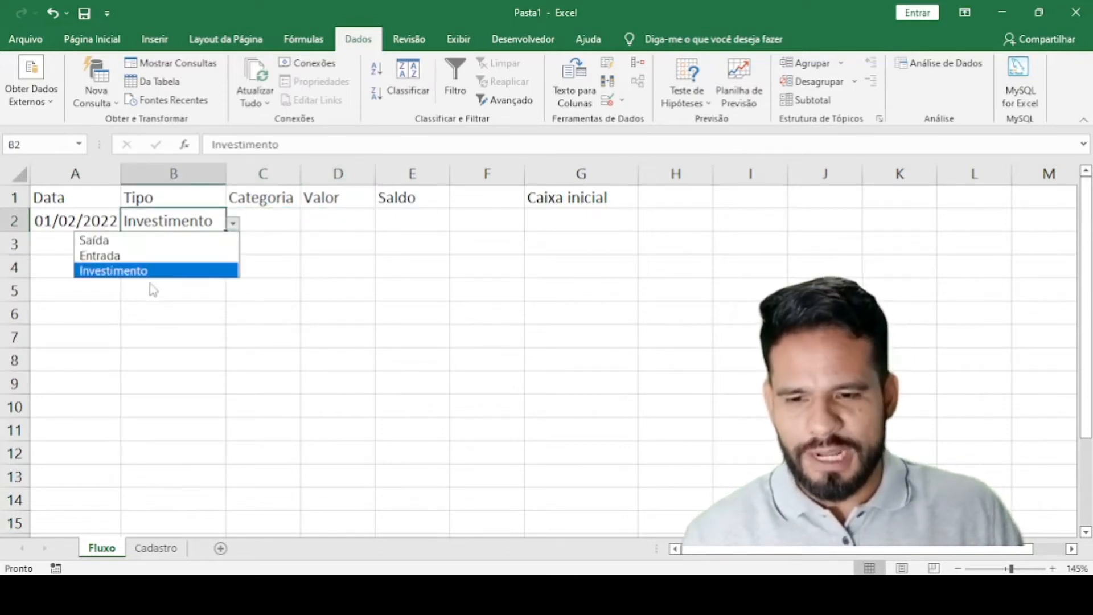
left_click(143, 239)
left_click(288, 281)
left_click(280, 216)
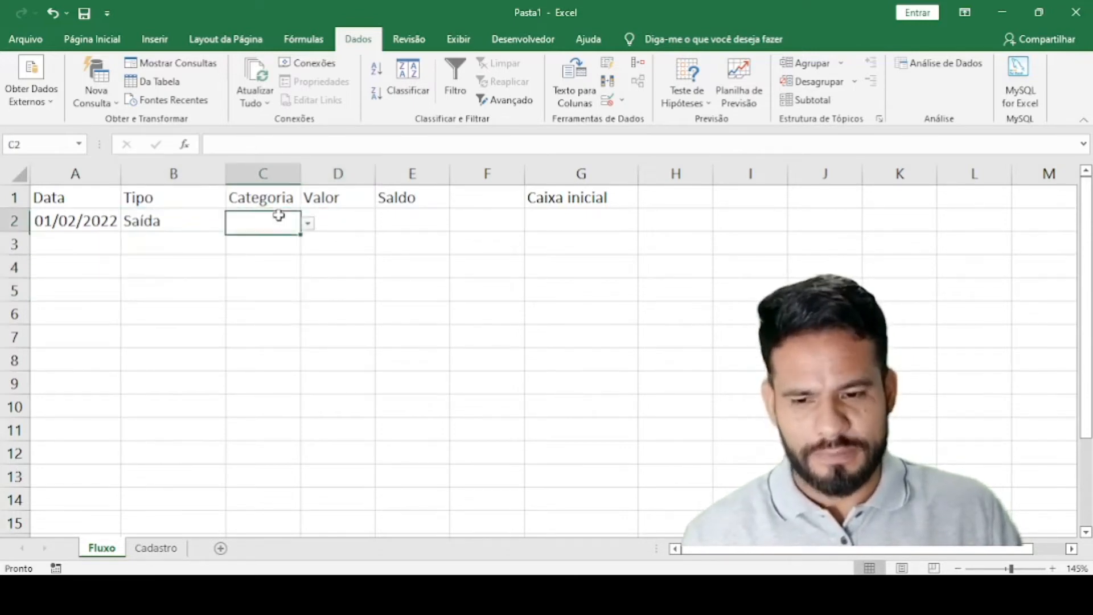
left_click(306, 223)
left_click(234, 242)
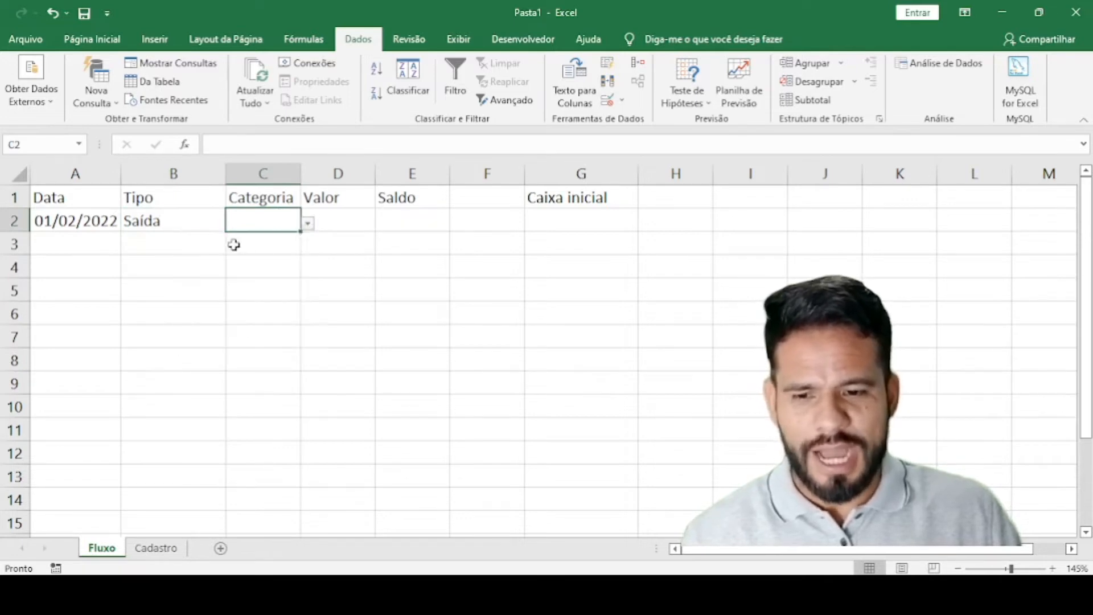
Enter 100 as the Valor of the first entry in D2
left_click(324, 259)
left_click(351, 217)
type("100")
key("Return")
left_click(476, 340)
left_click(354, 281)
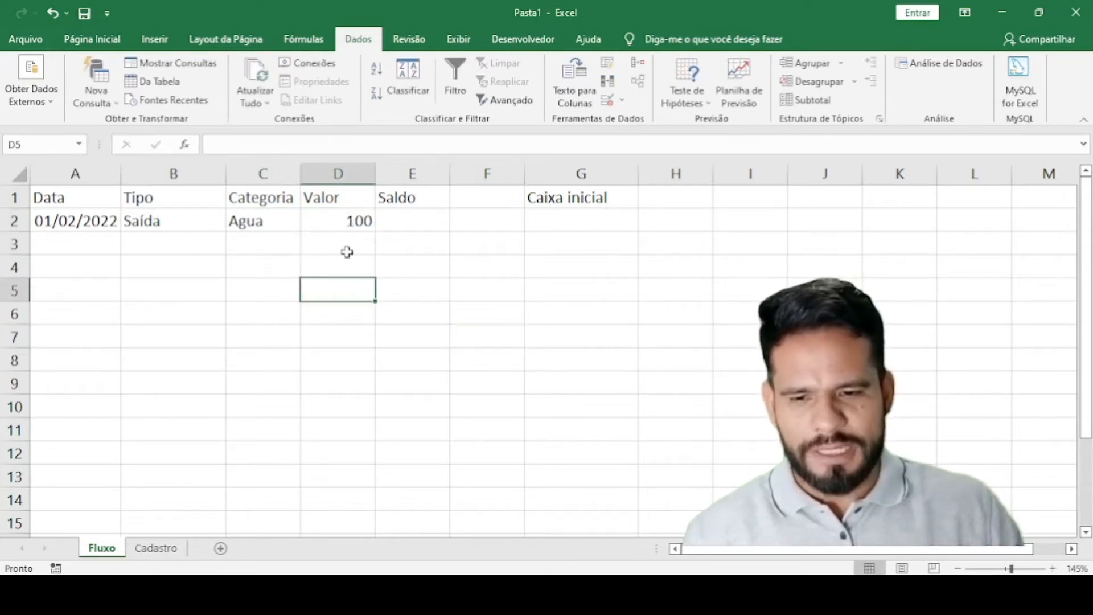
Apply the accounting number format with the R$ symbol to the whole Valor column D
left_click(354, 172)
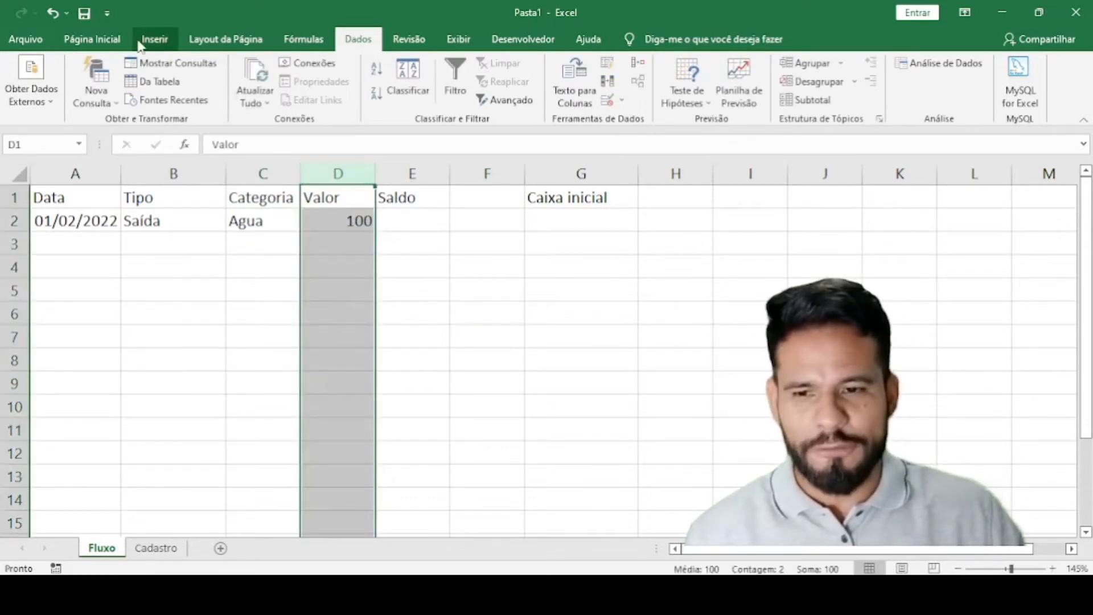
left_click(92, 38)
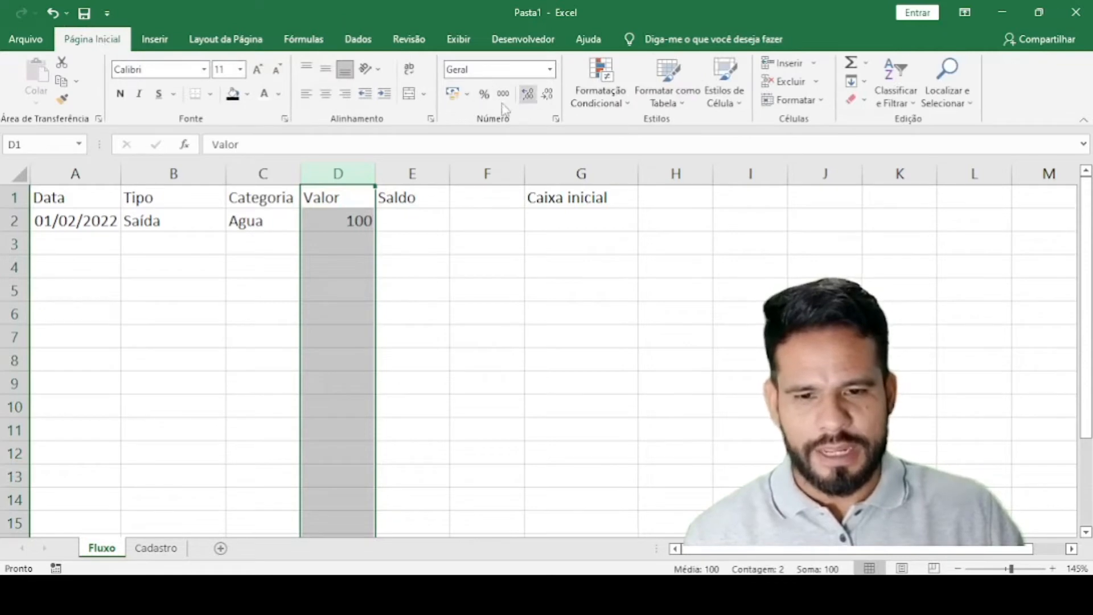
left_click(452, 94)
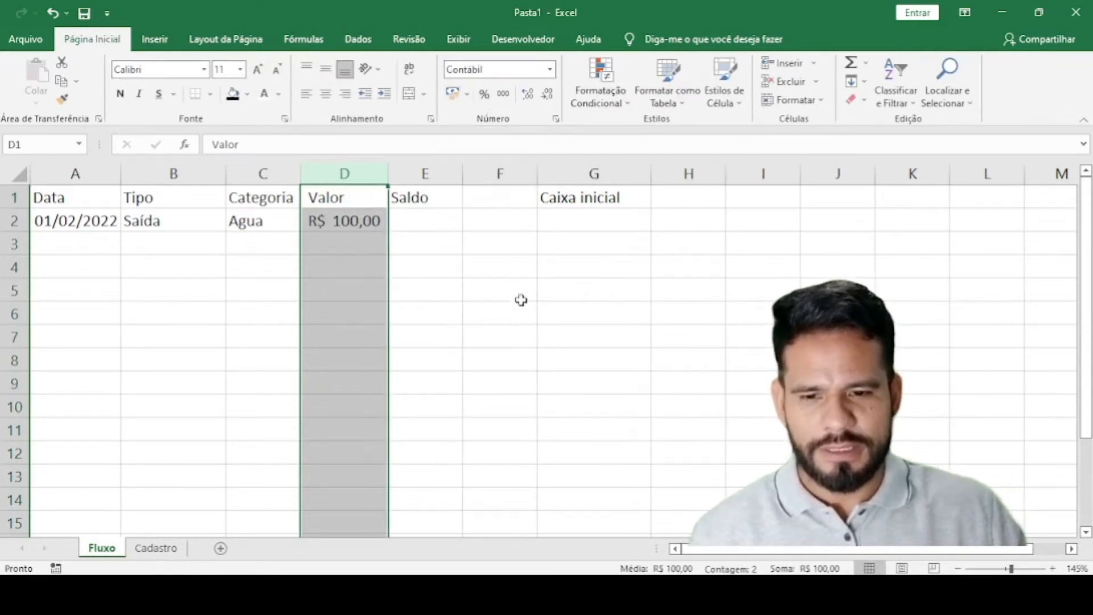
left_click(543, 333)
left_click(358, 220)
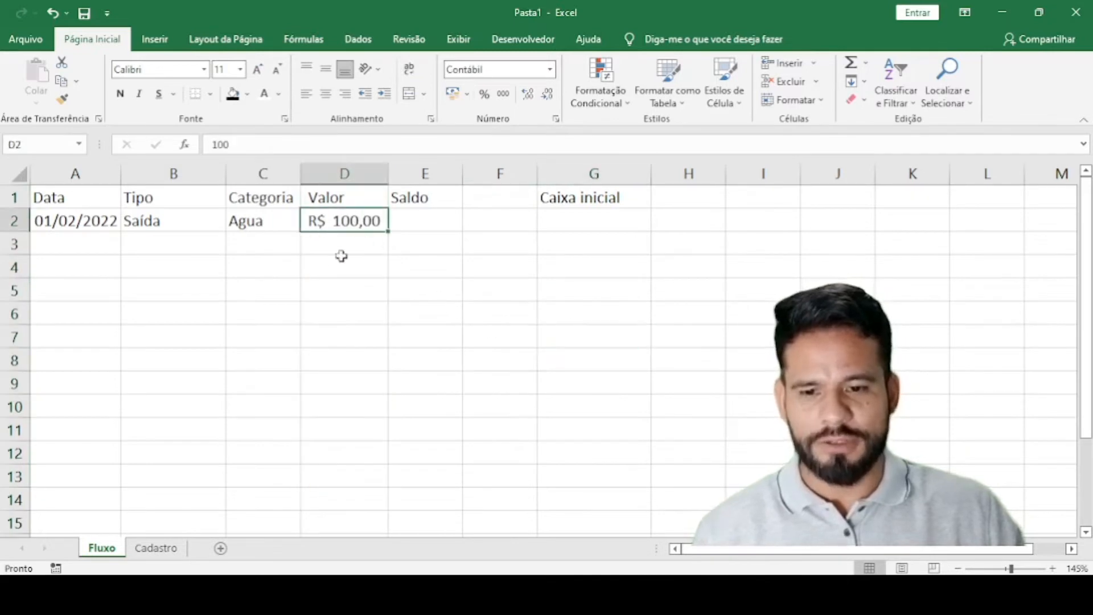
Enter 1000 as the Caixa inicial in H1 and apply the R$ accounting number format to it
left_click(444, 266)
left_click(423, 216)
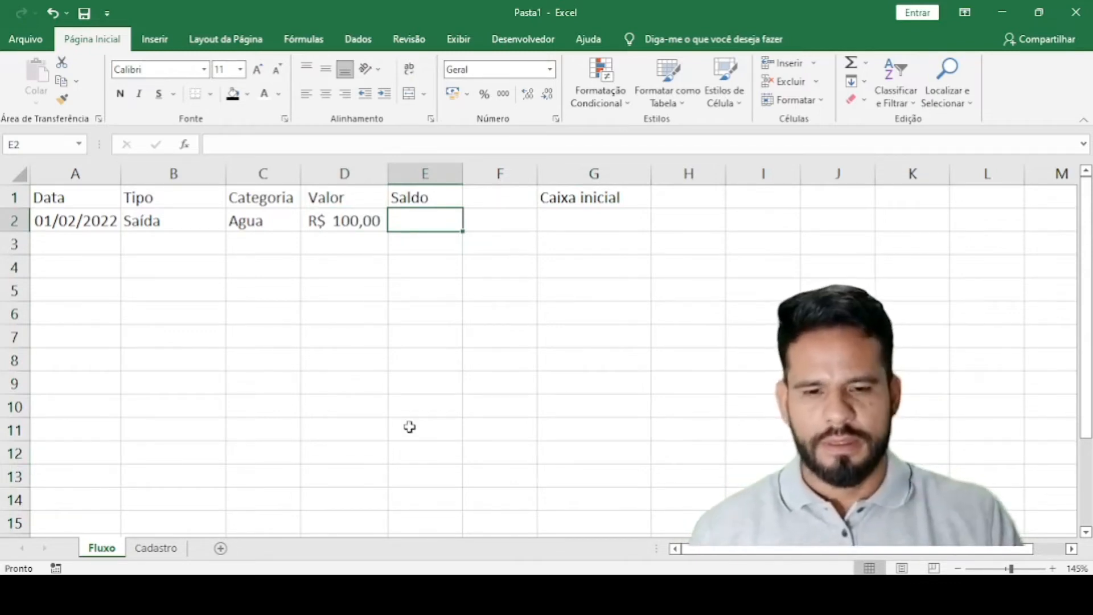
left_click(749, 310)
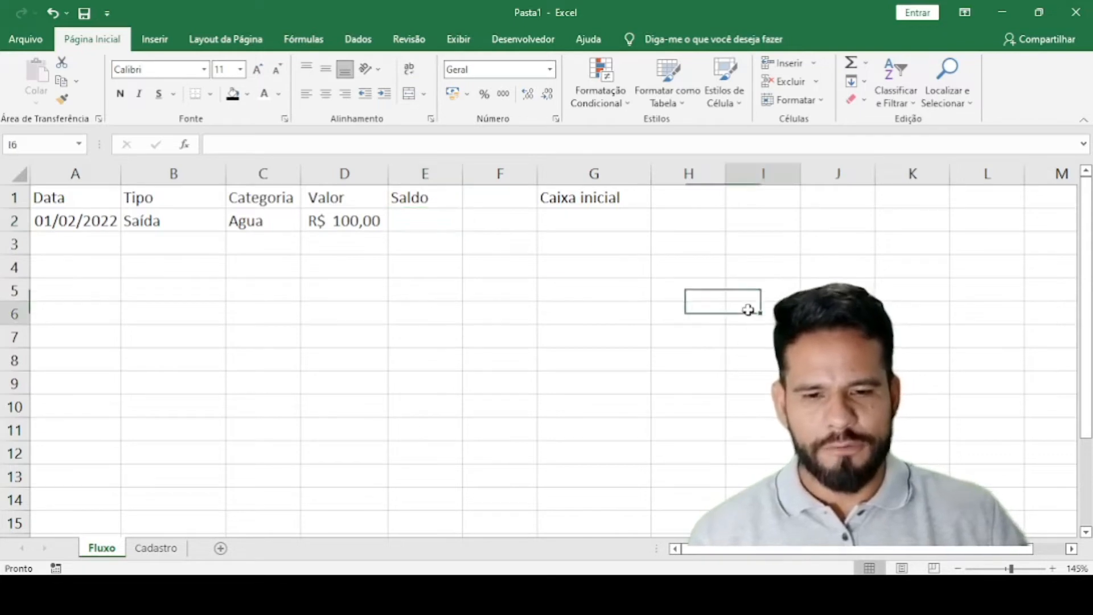
left_click(667, 201)
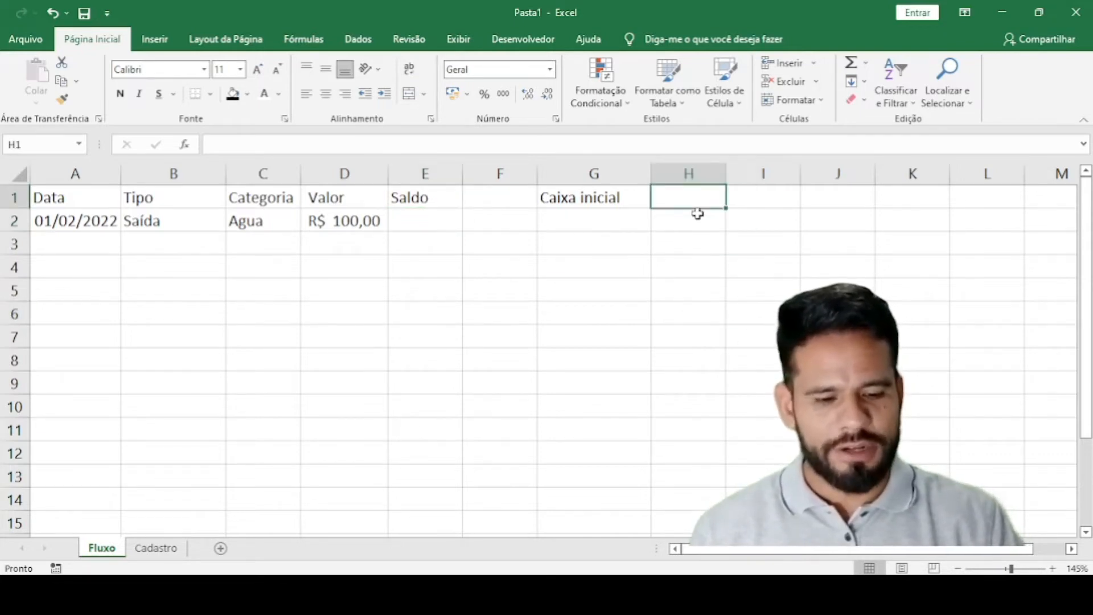
type("1000")
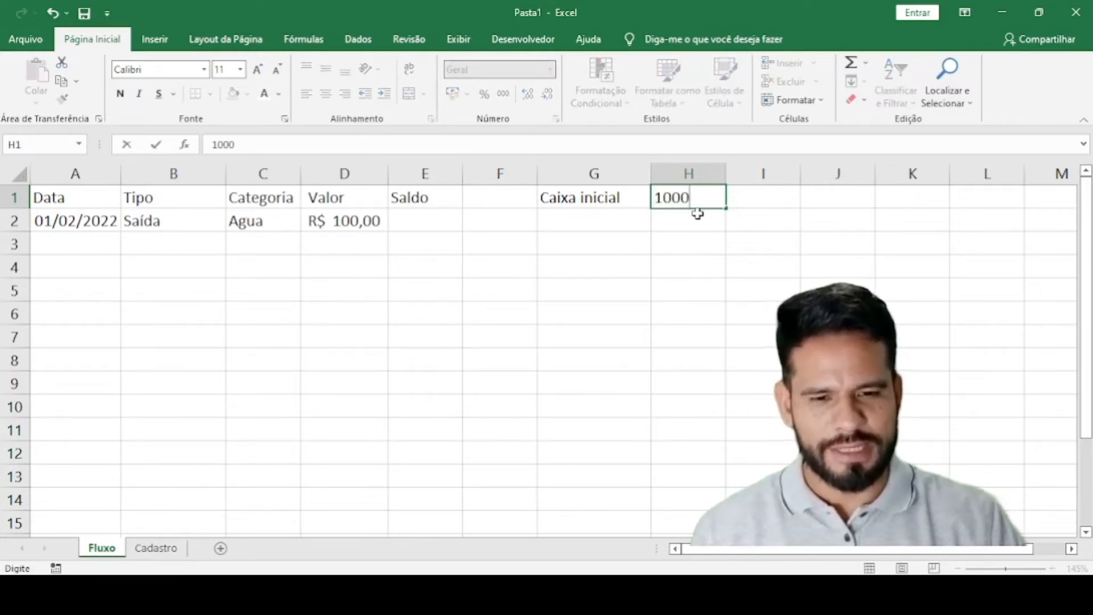
key("Return")
left_click(701, 197)
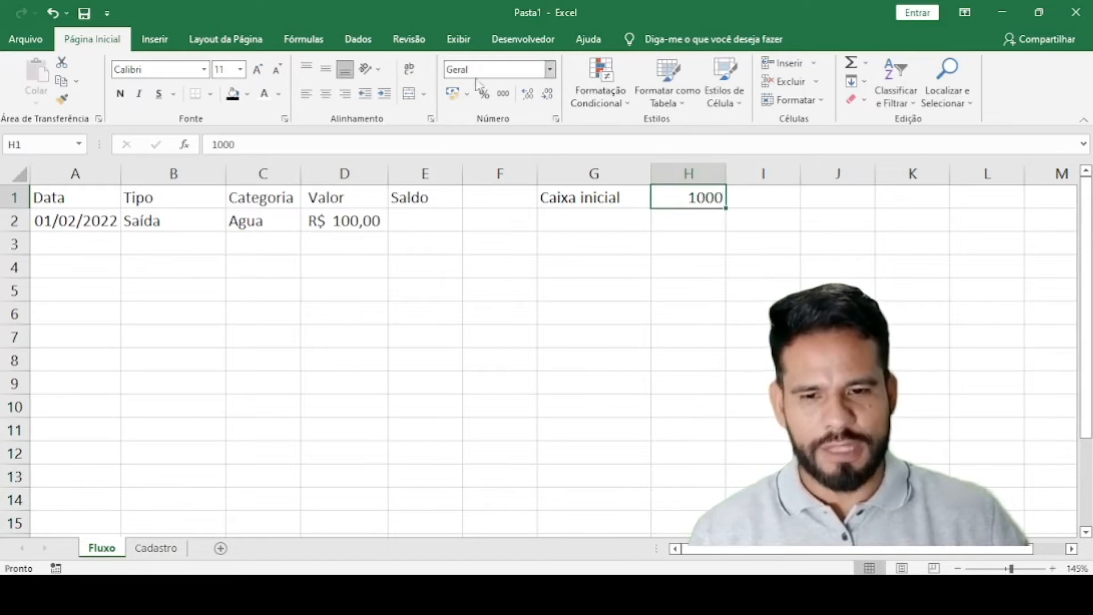
left_click(455, 95)
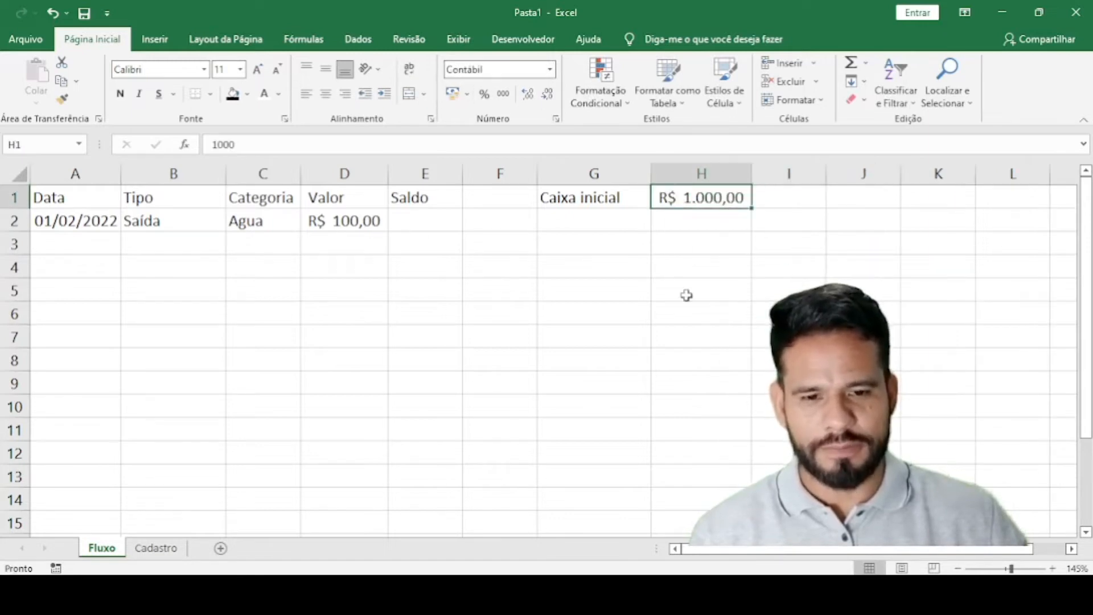
Begin the Saldo formula in E2 by adding to H1 a SE test of whether B2 equals "Entrada"
left_click(584, 293)
left_click(437, 219)
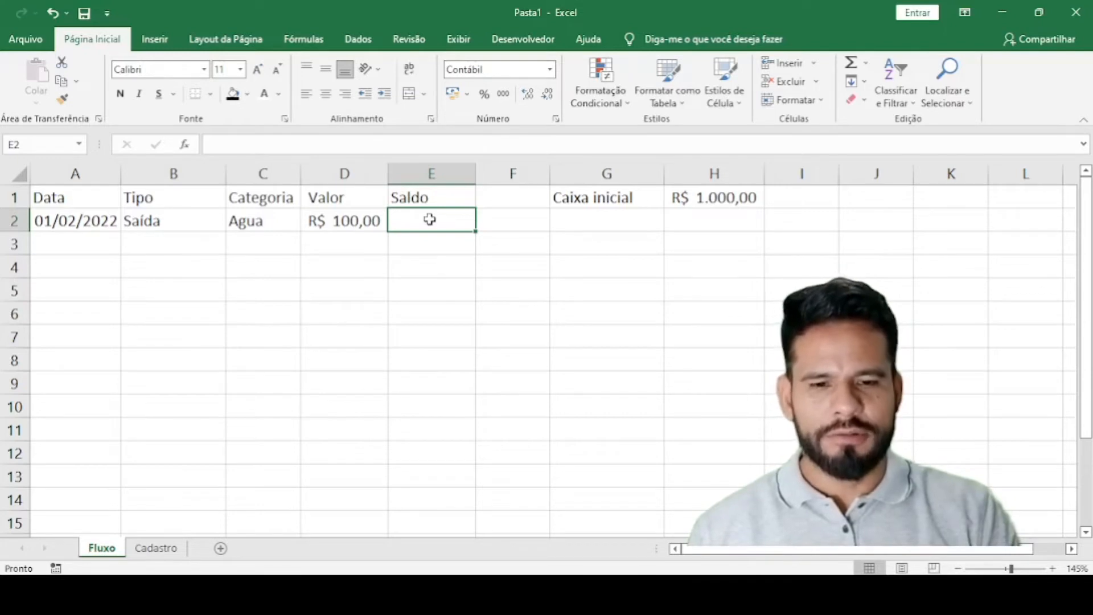
type("=")
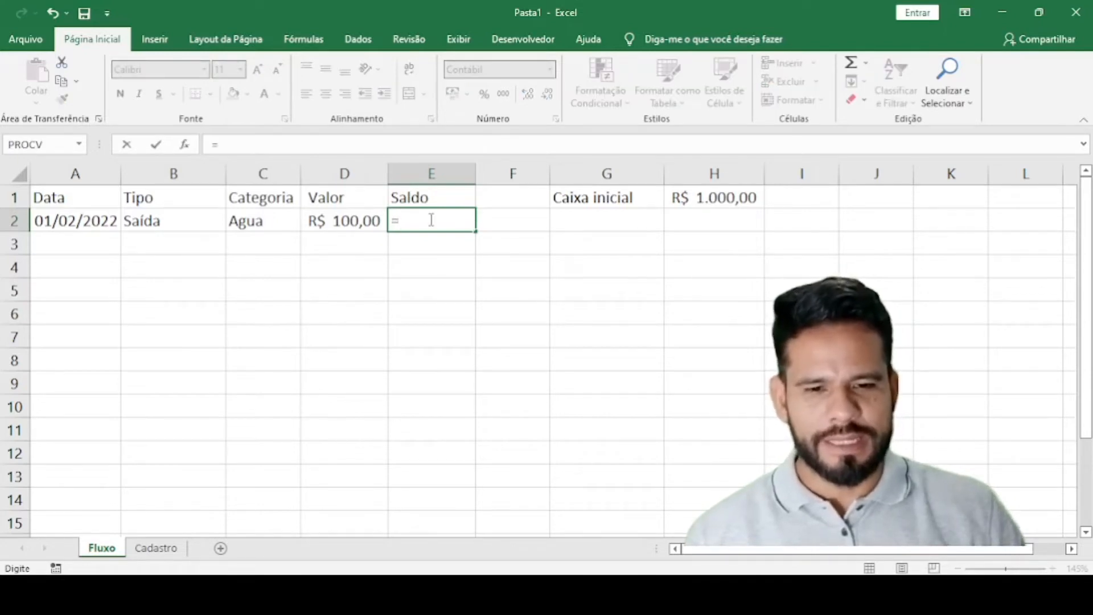
left_click(691, 194)
type("+")
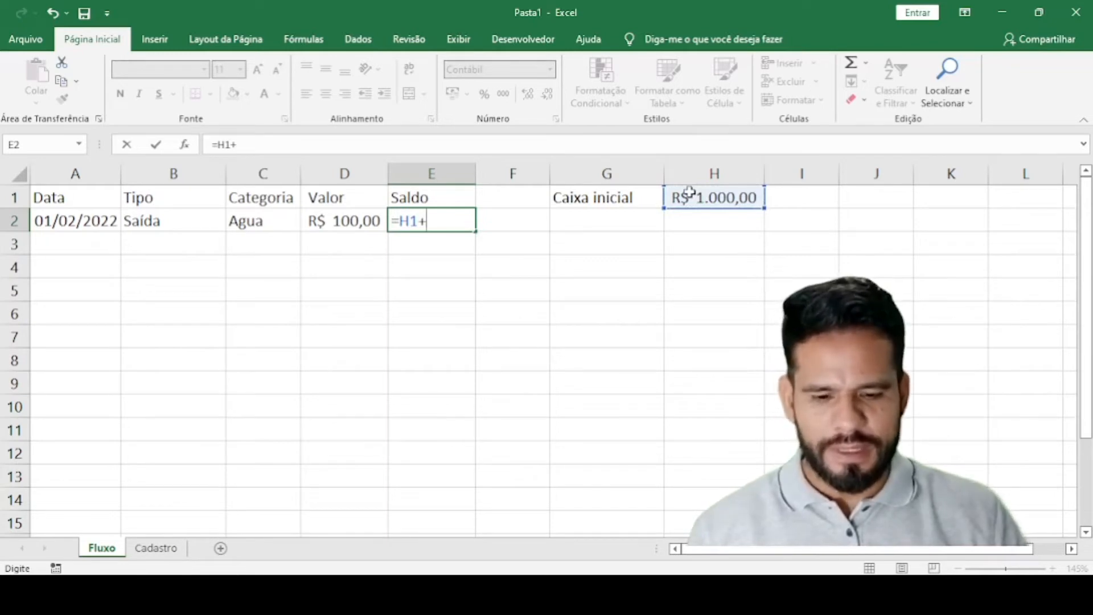
type("se")
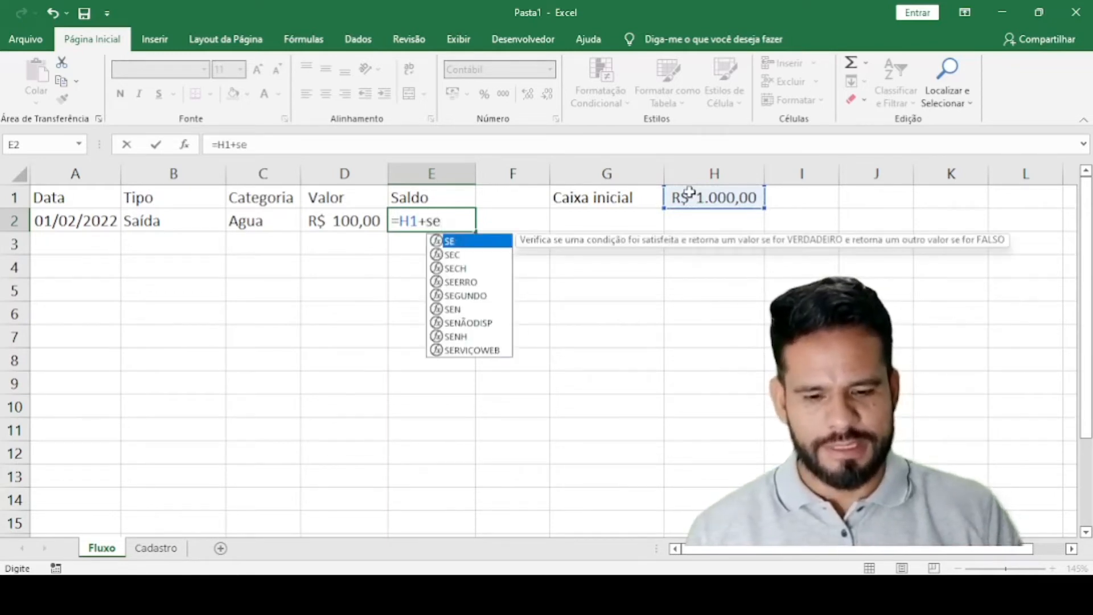
type("(")
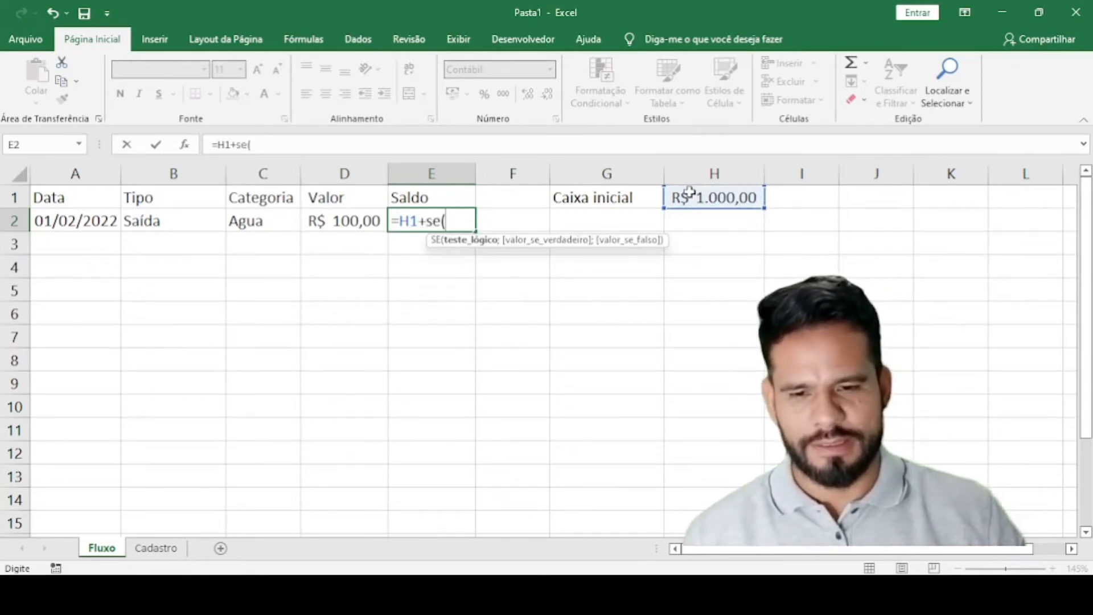
left_click(181, 222)
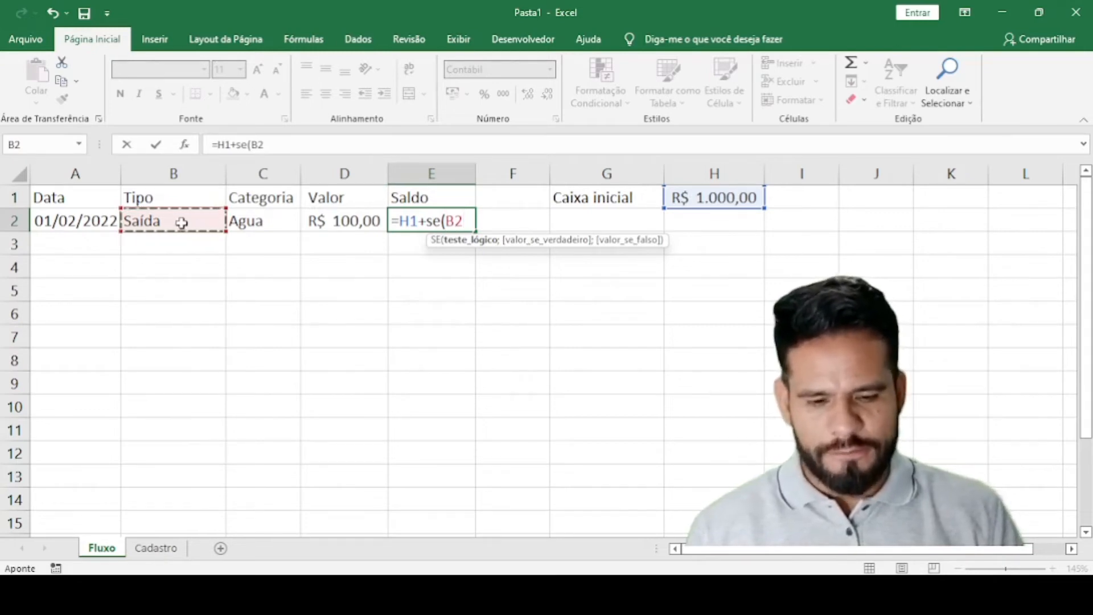
type("=")
type("\"S")
type("Entrada")
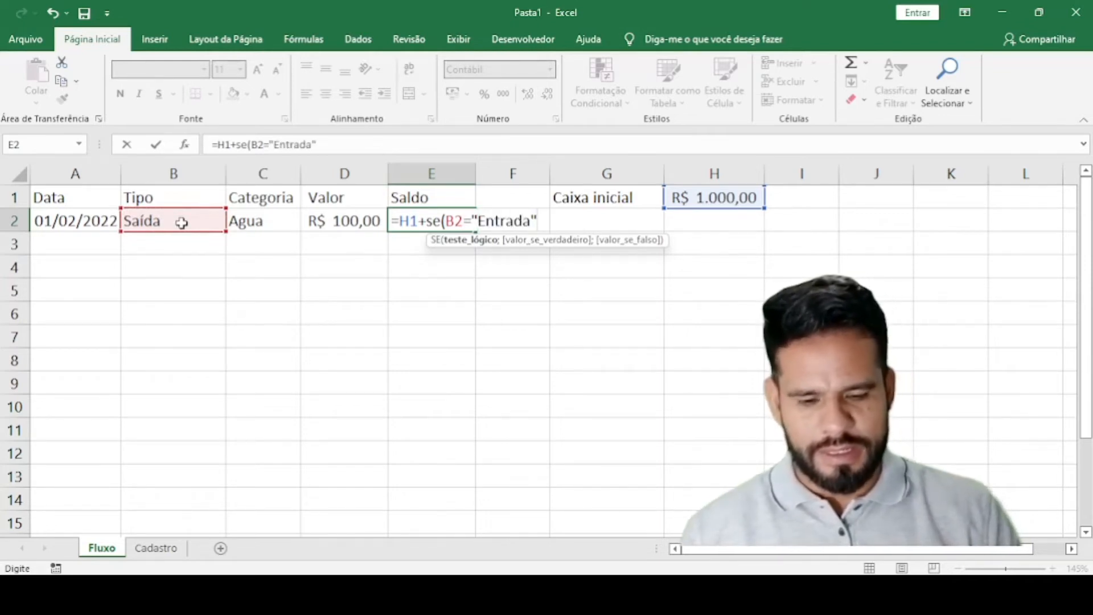
Complete the SE function in E2 with +D2 when true and -D2 when false, and enter the formula
type(";")
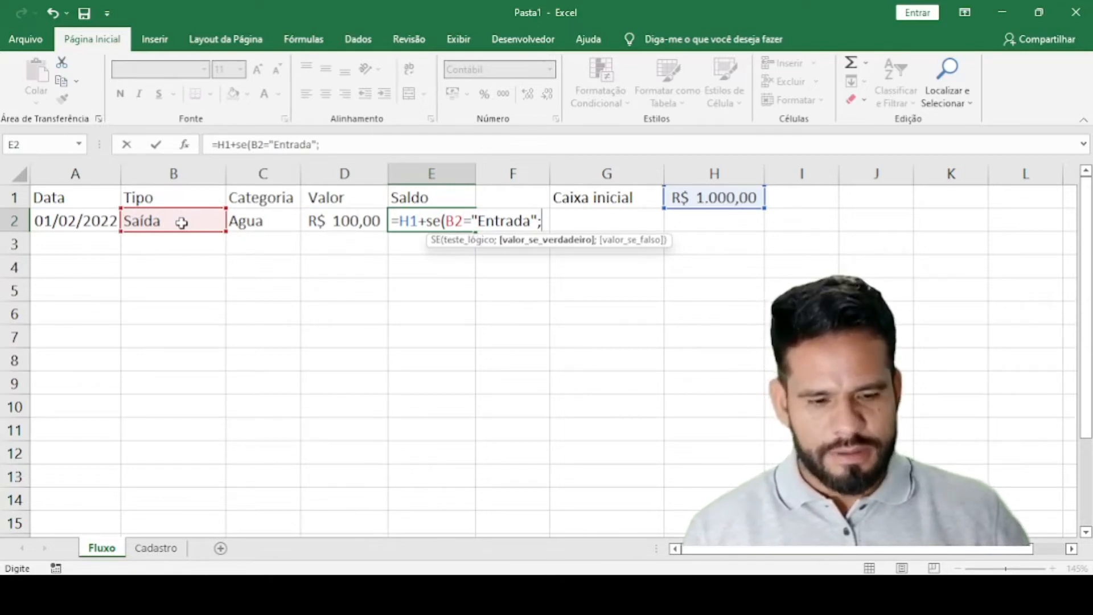
type("+")
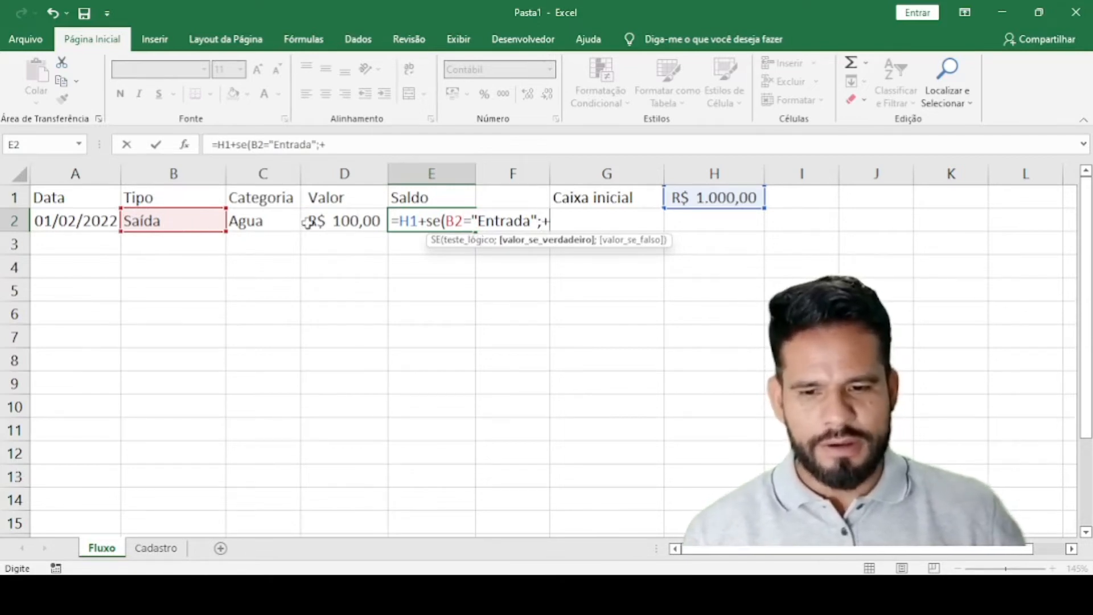
left_click(339, 221)
type(";")
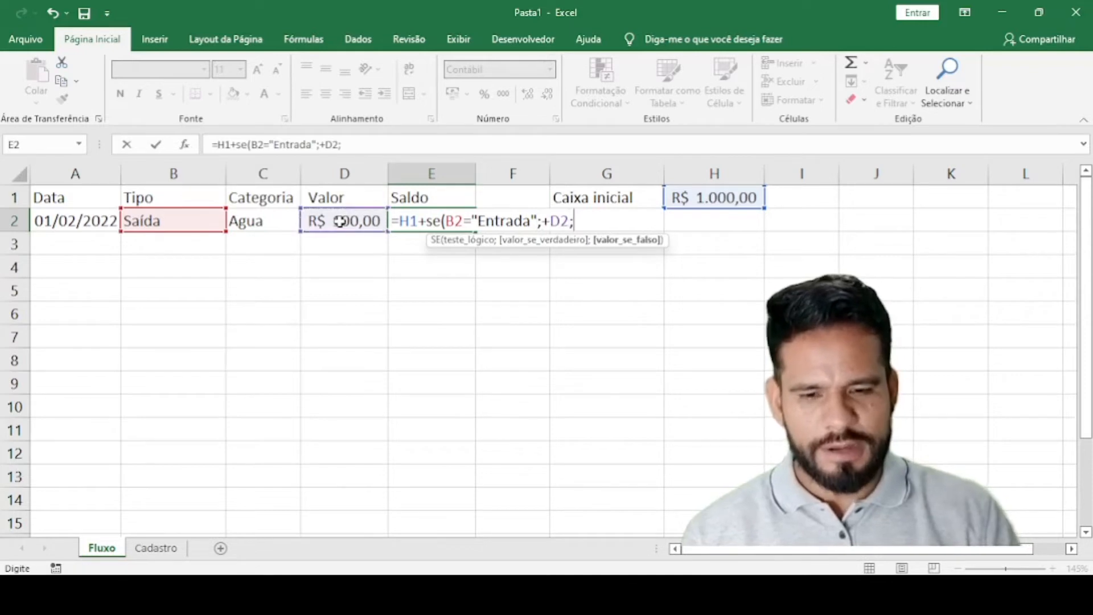
type("-")
left_click(340, 221)
type(")")
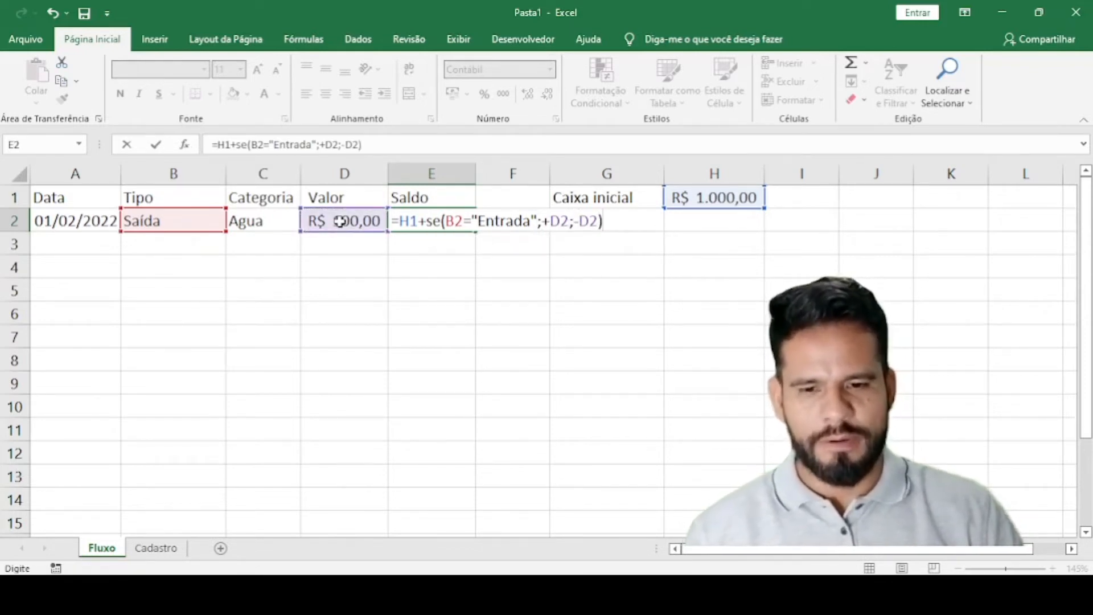
key("Return")
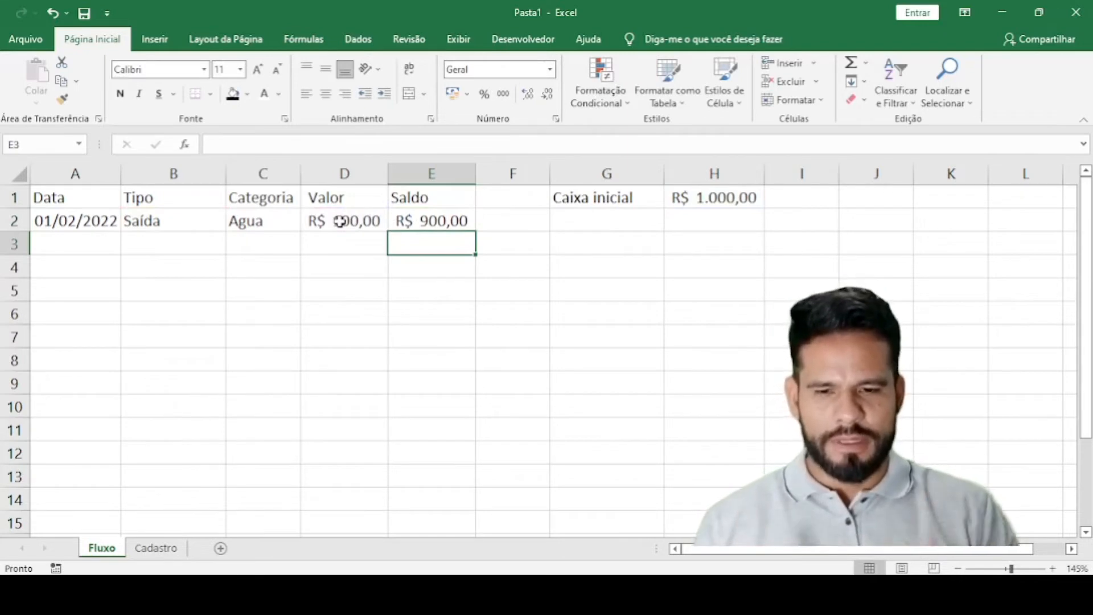
Check the Saldo in E2 for the Saída entry against the initial cash in H1 and the value in D2
left_click(690, 199)
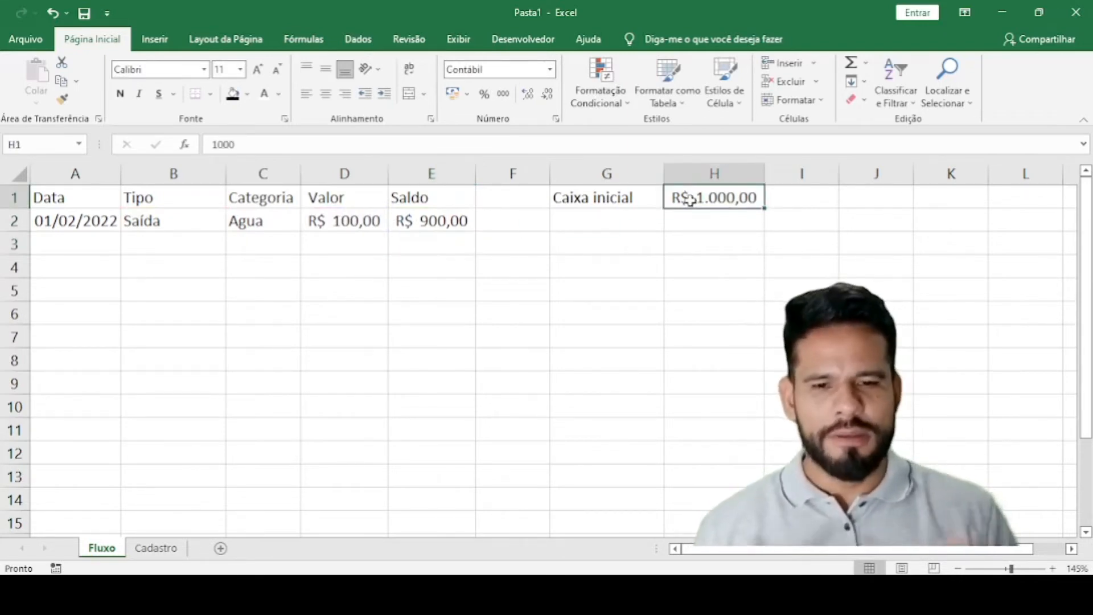
left_click(192, 222)
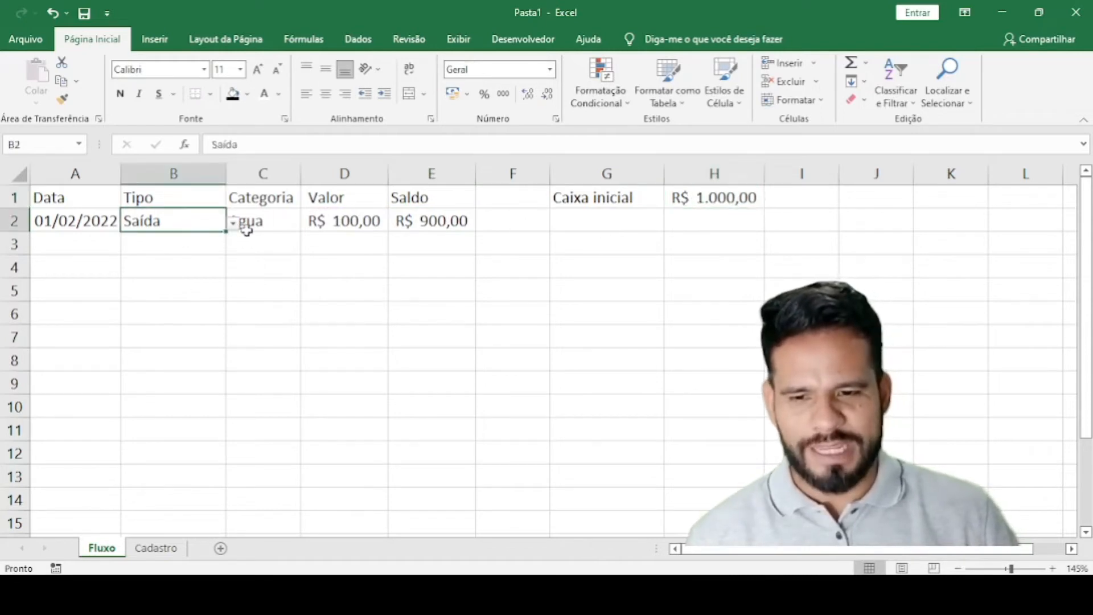
left_click(246, 227)
left_click(337, 224)
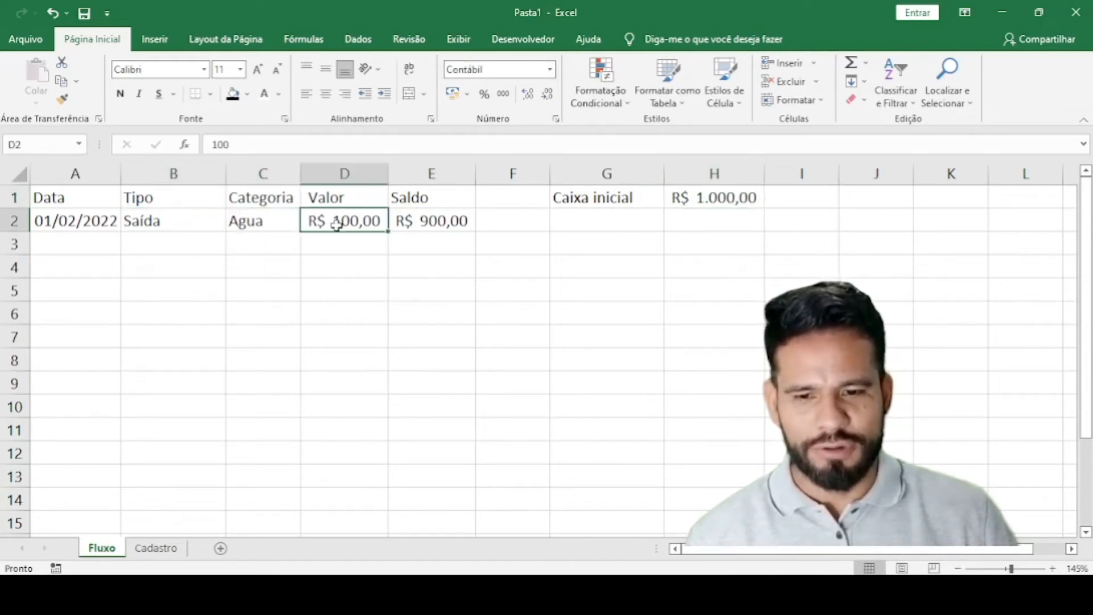
left_click(434, 219)
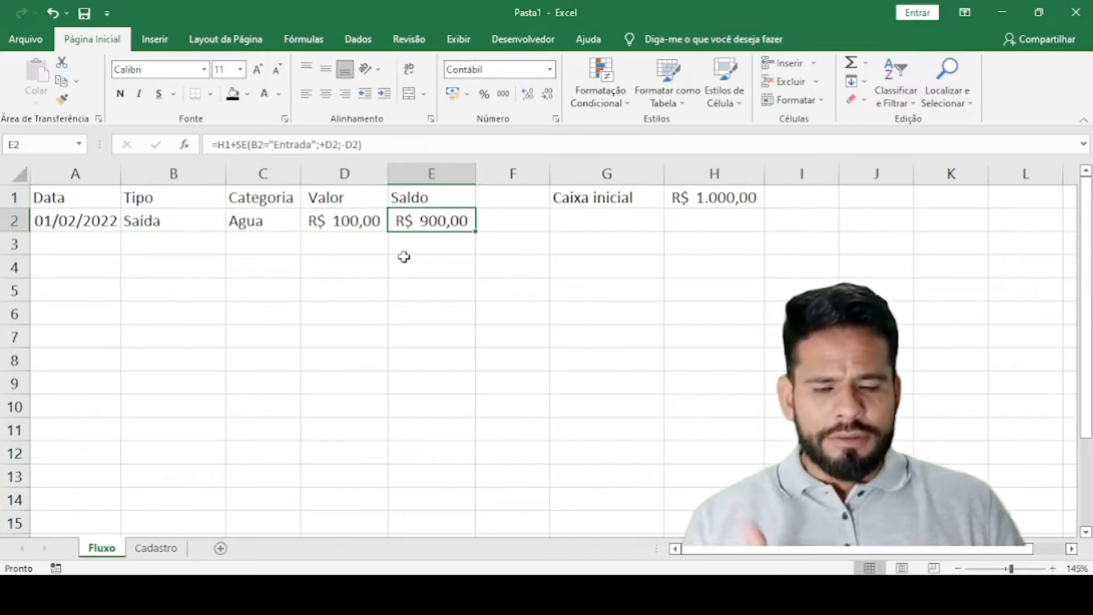
Change the first entry's type in B2 to Entrada and its category in C2 to Salario
left_click(203, 221)
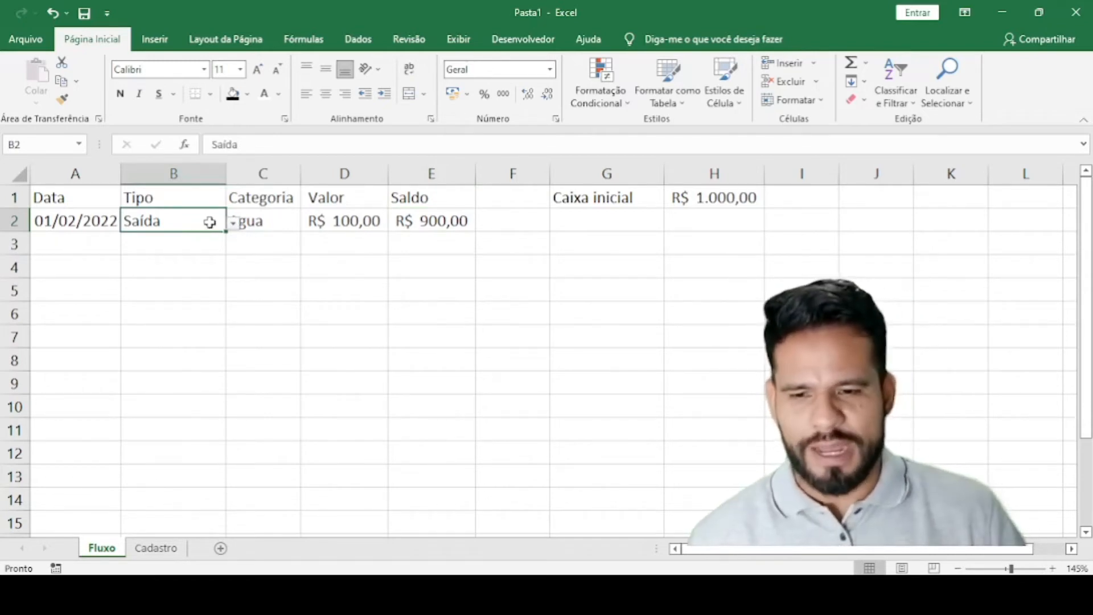
left_click(233, 223)
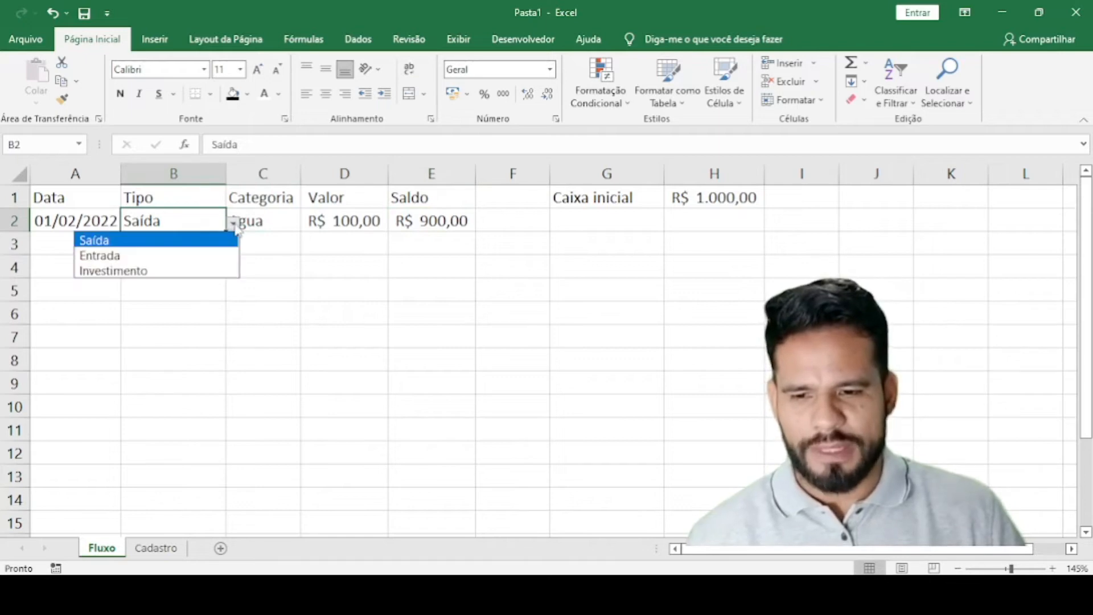
left_click(195, 255)
left_click(276, 221)
left_click(307, 226)
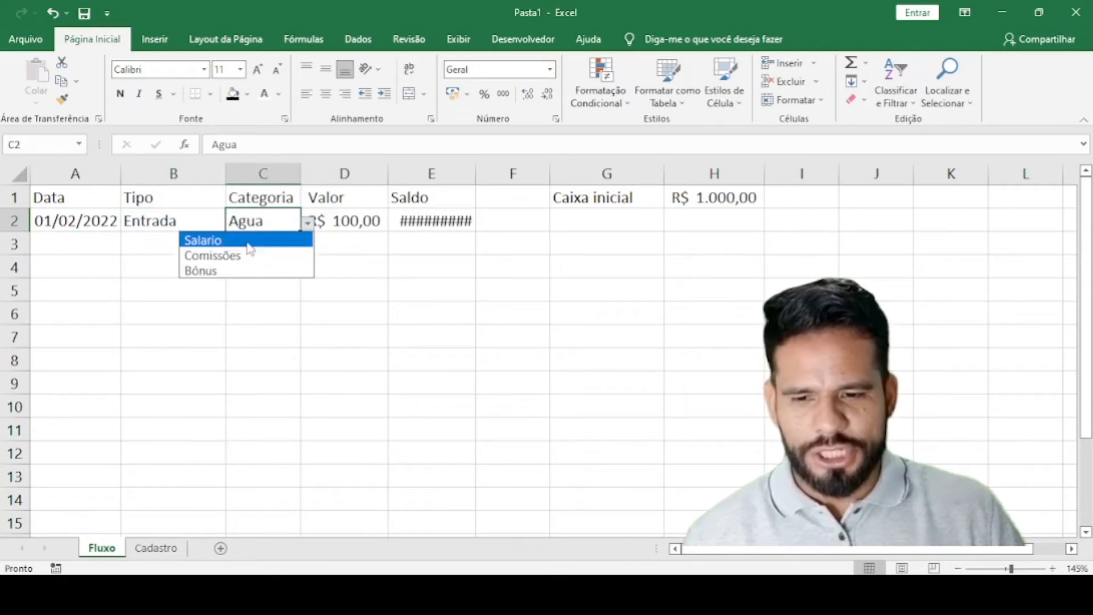
left_click(250, 241)
Widen the Saldo column E so that the balance in E2 fits within its cell
left_click(326, 224)
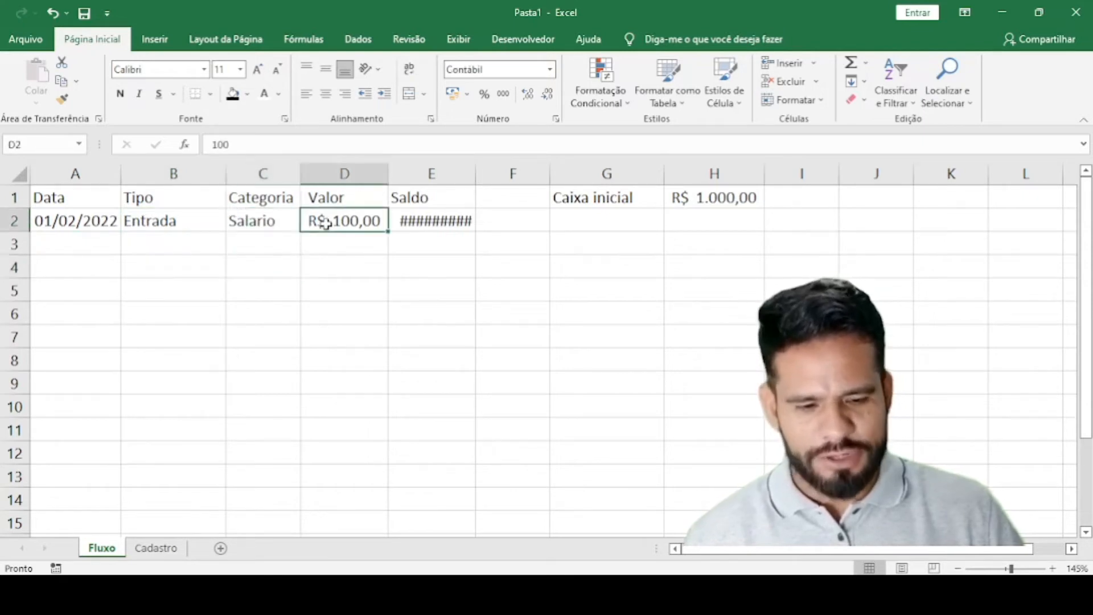
left_click_drag(476, 173, 487, 176)
left_click(467, 310)
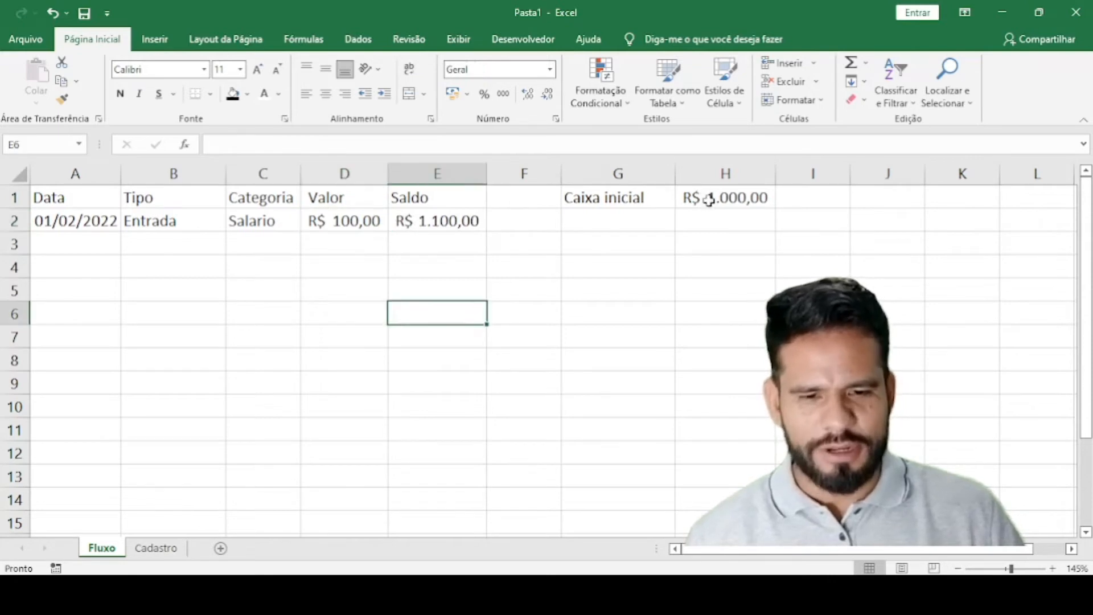
Compare the Saldo in E2 for the Entrada entry with the initial cash in H1 and the row's type, category and value
left_click(709, 199)
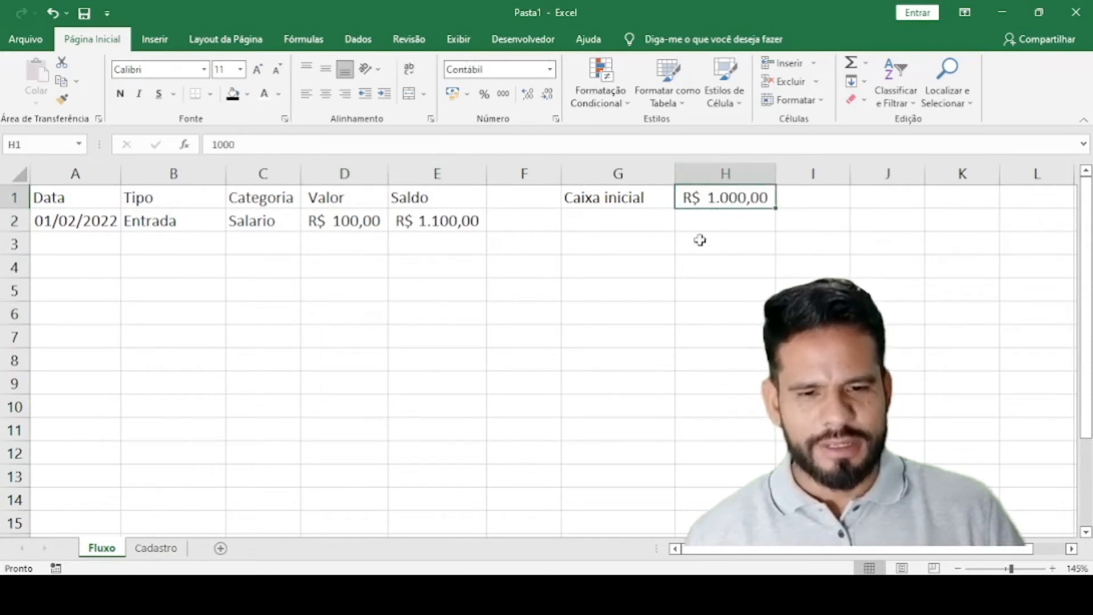
left_click(181, 225)
left_click(264, 221)
left_click(341, 222)
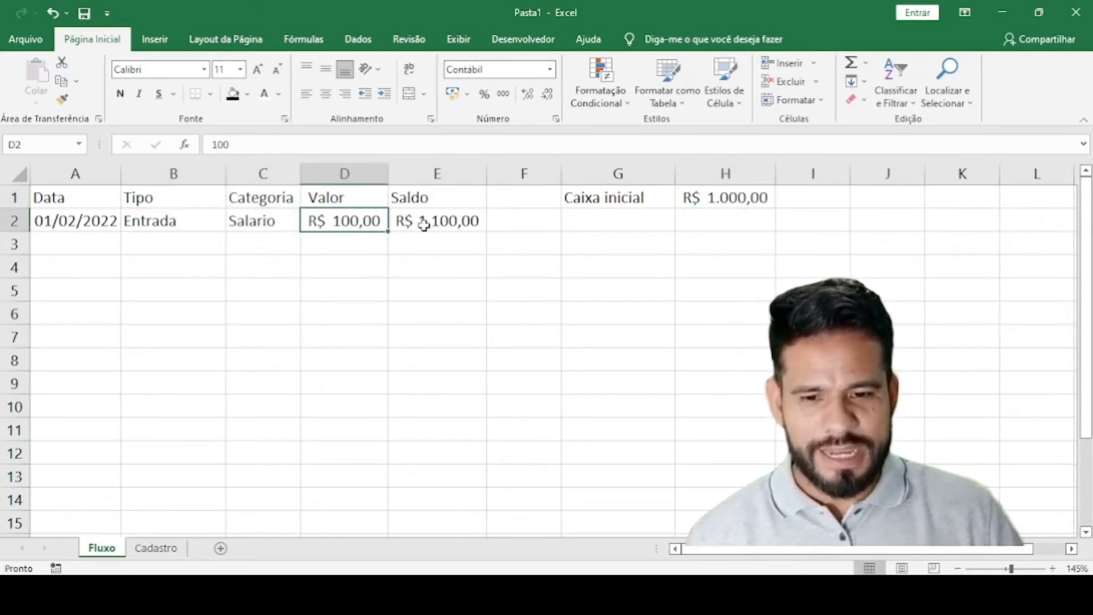
left_click(425, 222)
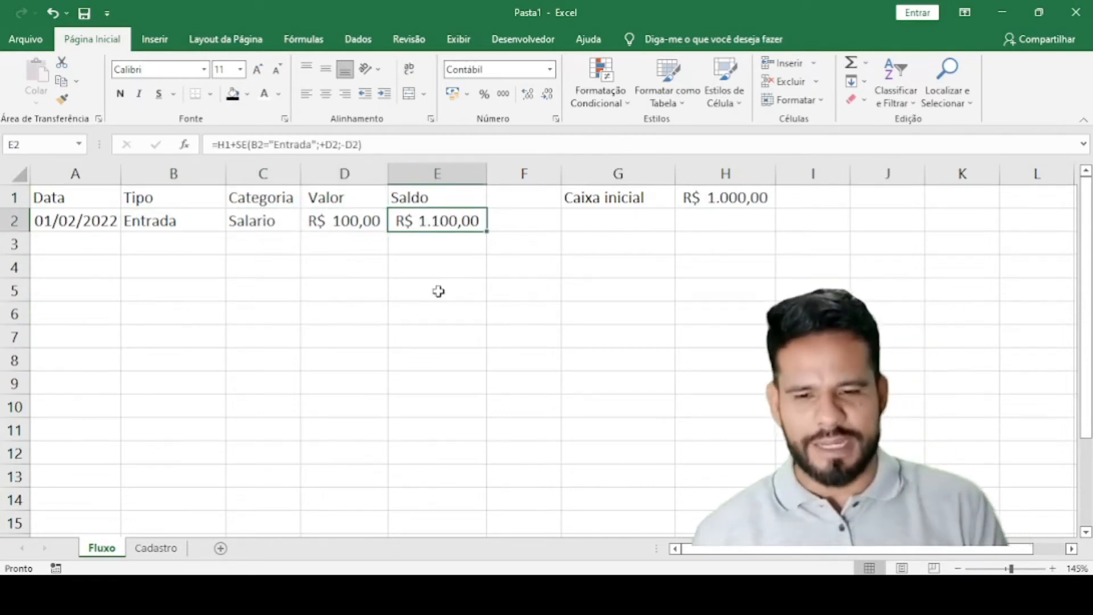
Switch the type in B2 to Saída and back to Entrada to test the Saldo formula in E2
left_click(206, 221)
left_click(231, 224)
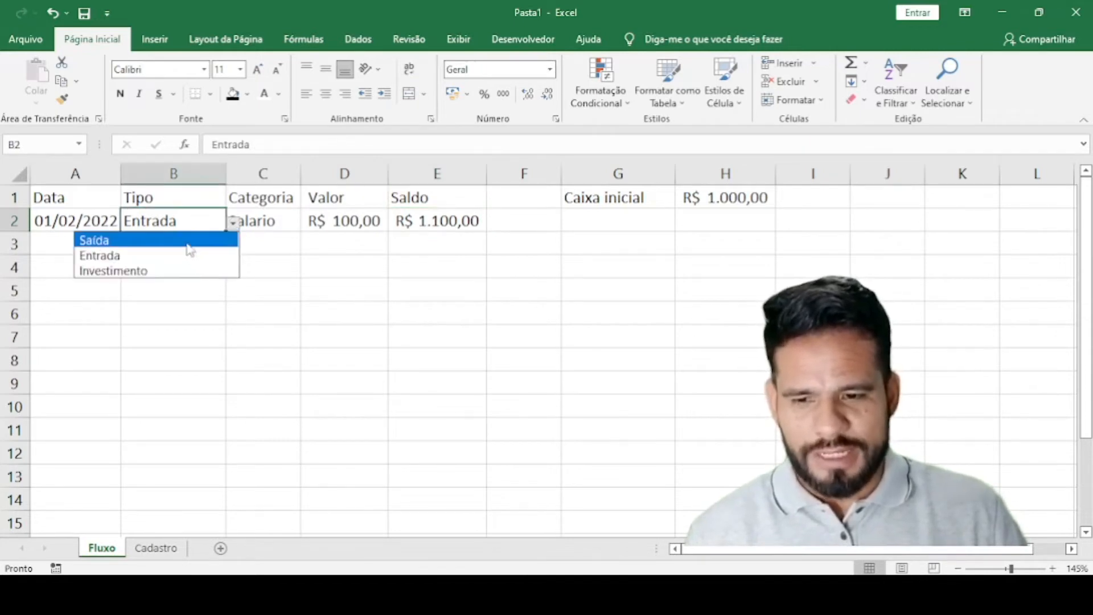
left_click(190, 238)
left_click(234, 223)
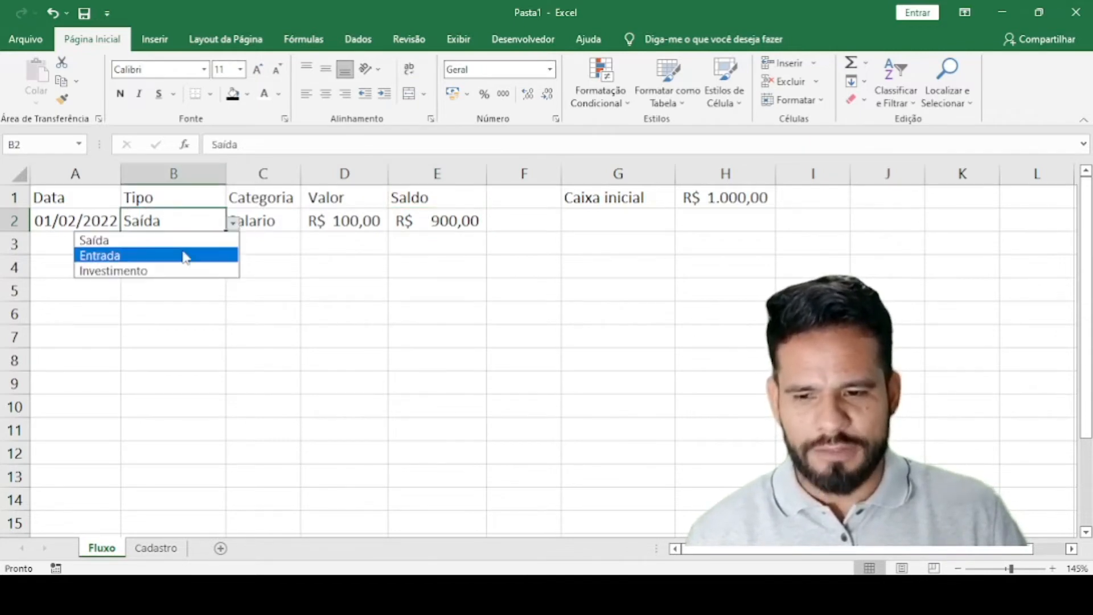
left_click(185, 257)
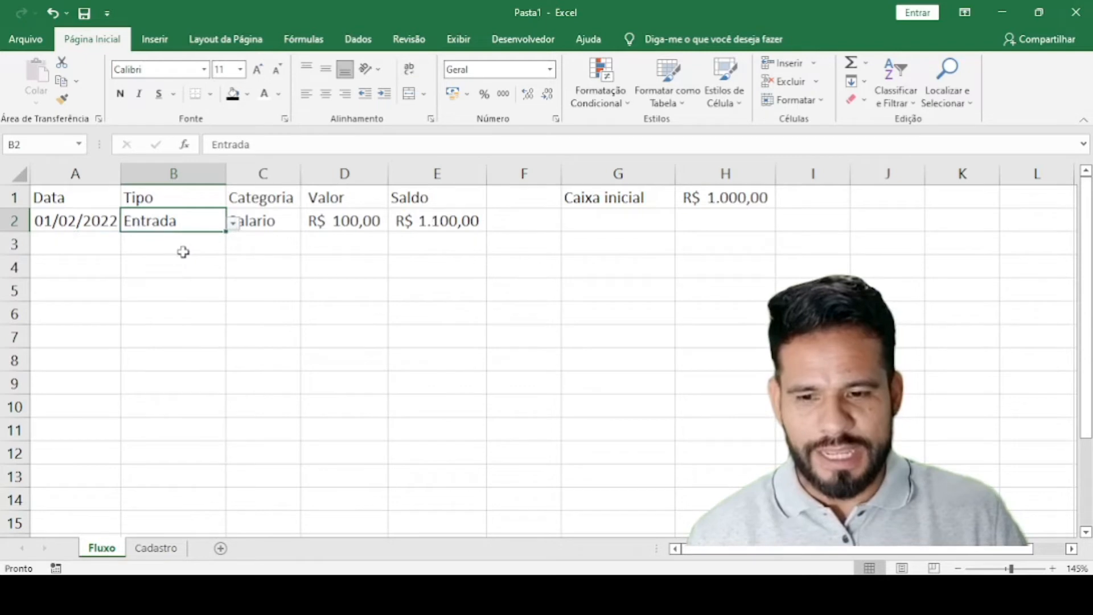
left_click(454, 223)
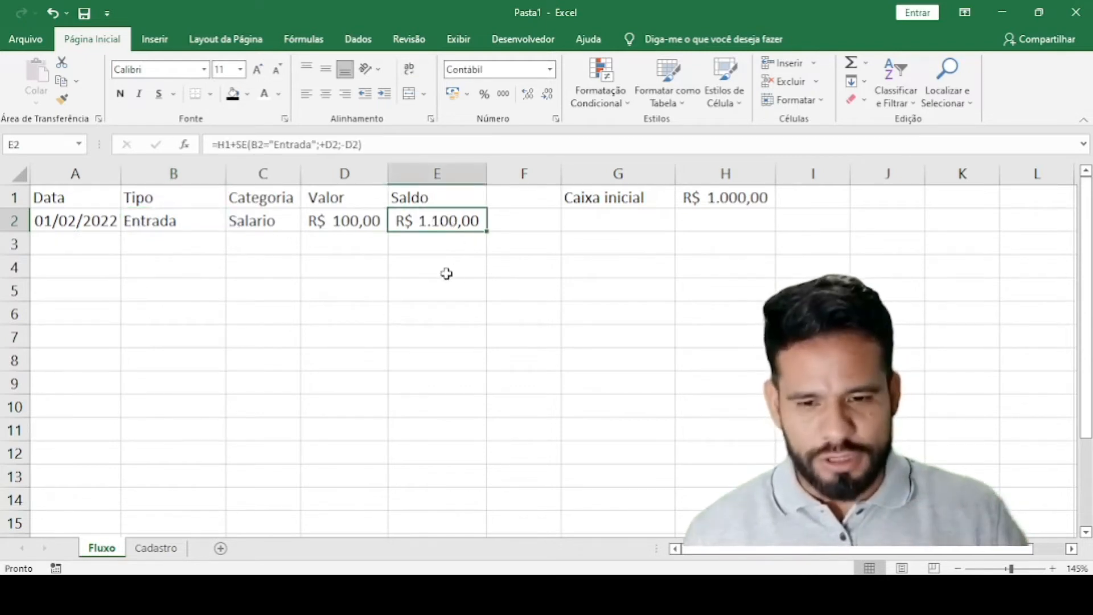
Change the first entry's type in B2 to Investimento and check how the Saldo formula in E2 responds
left_click(202, 227)
left_click(233, 225)
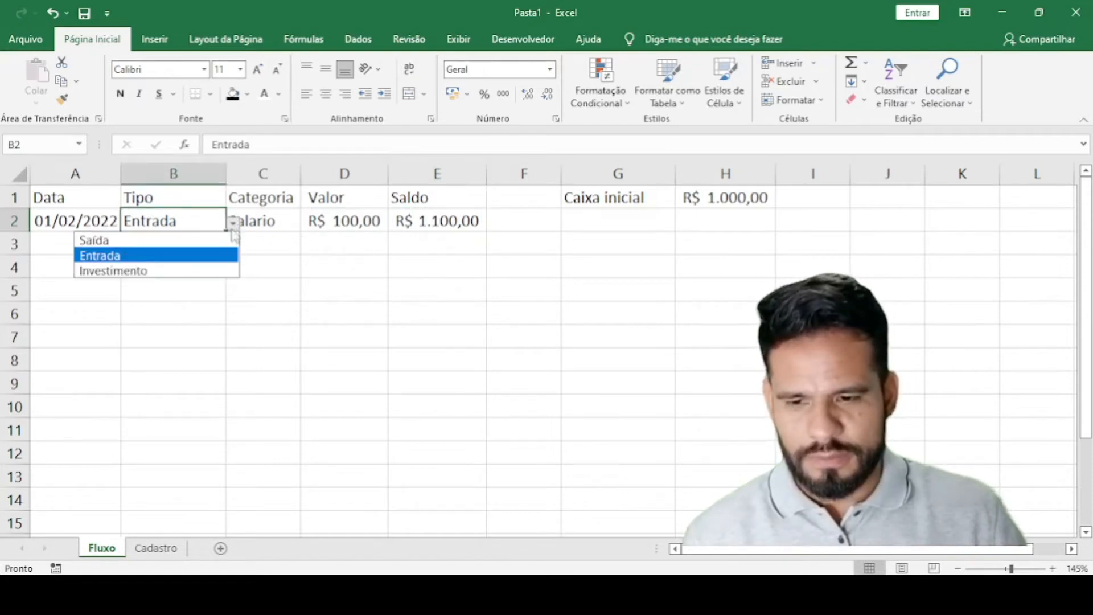
left_click(210, 272)
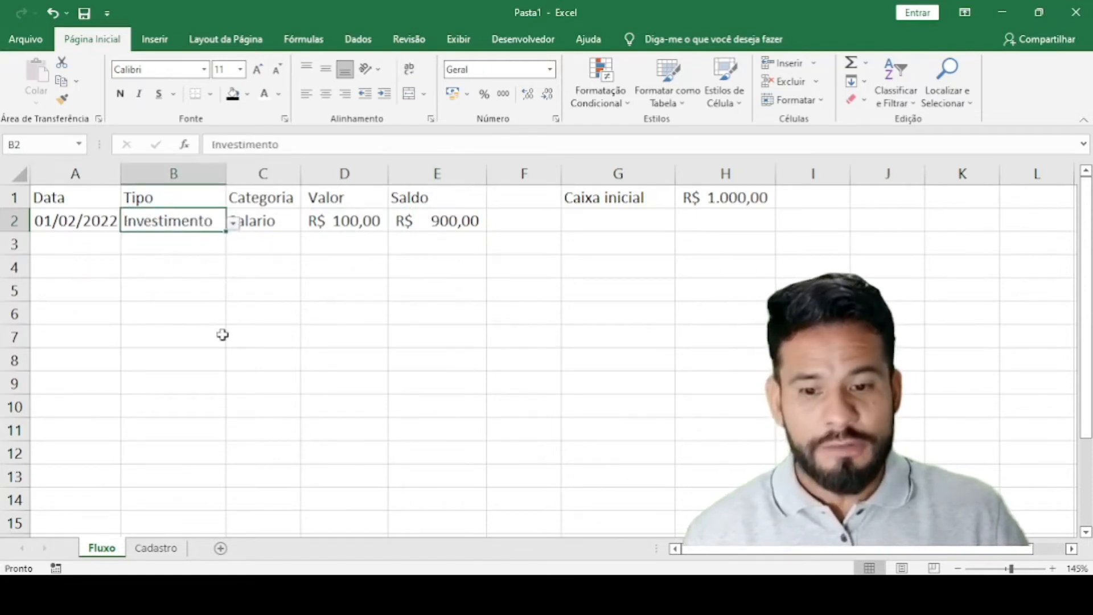
left_click(447, 230)
left_click(178, 216)
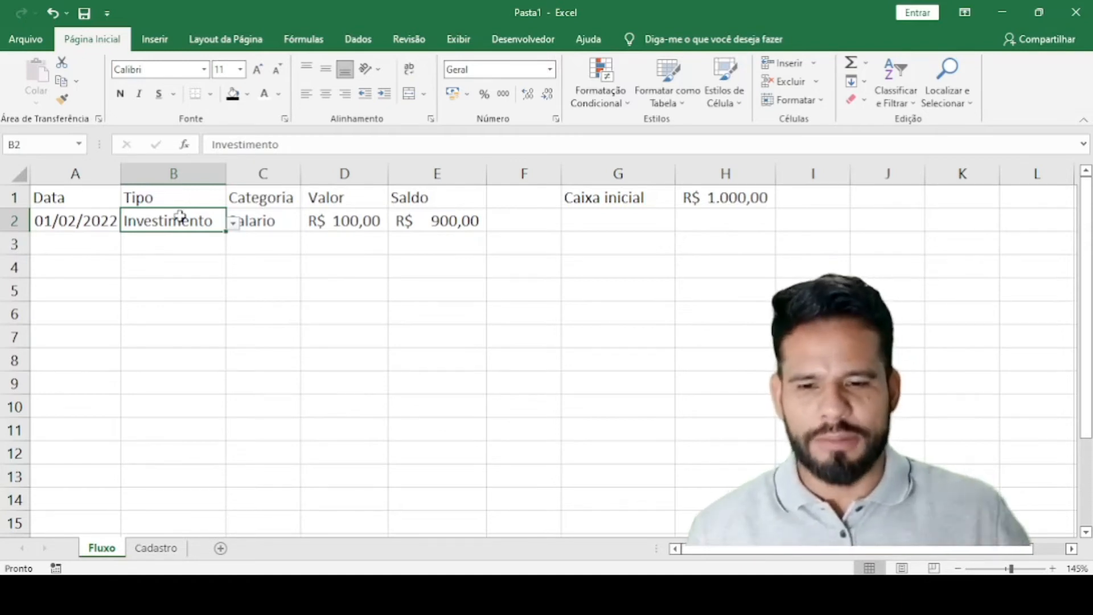
left_click(343, 268)
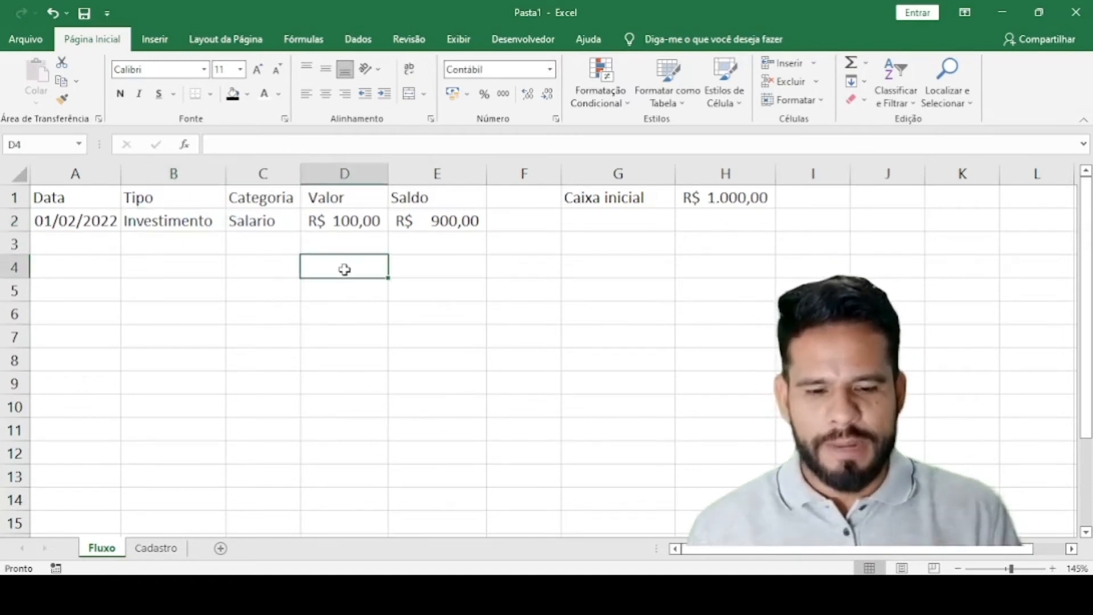
left_click(442, 222)
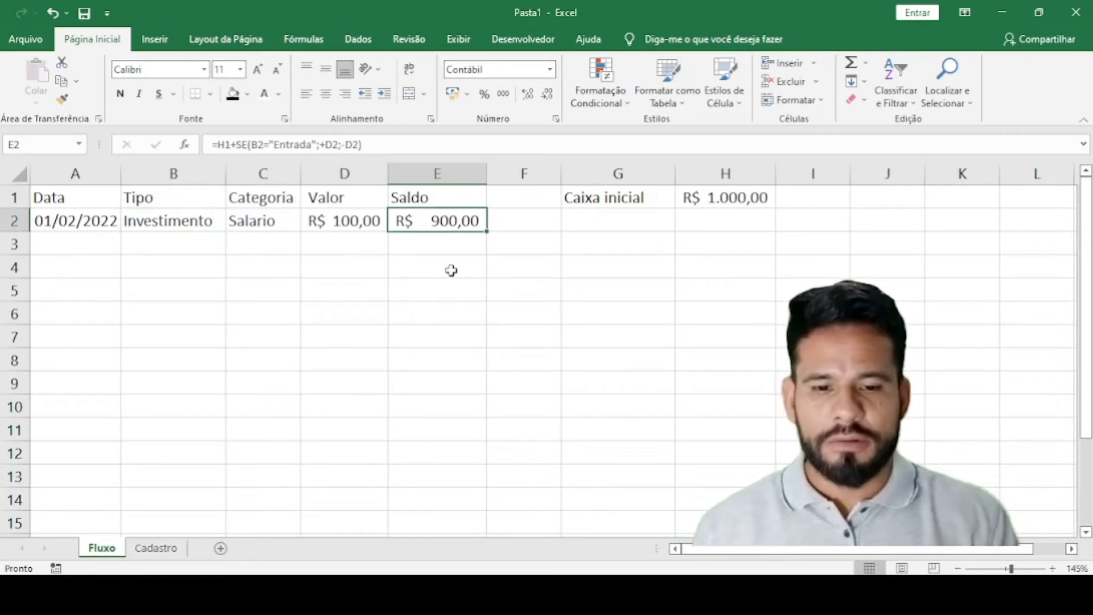
left_click(450, 270)
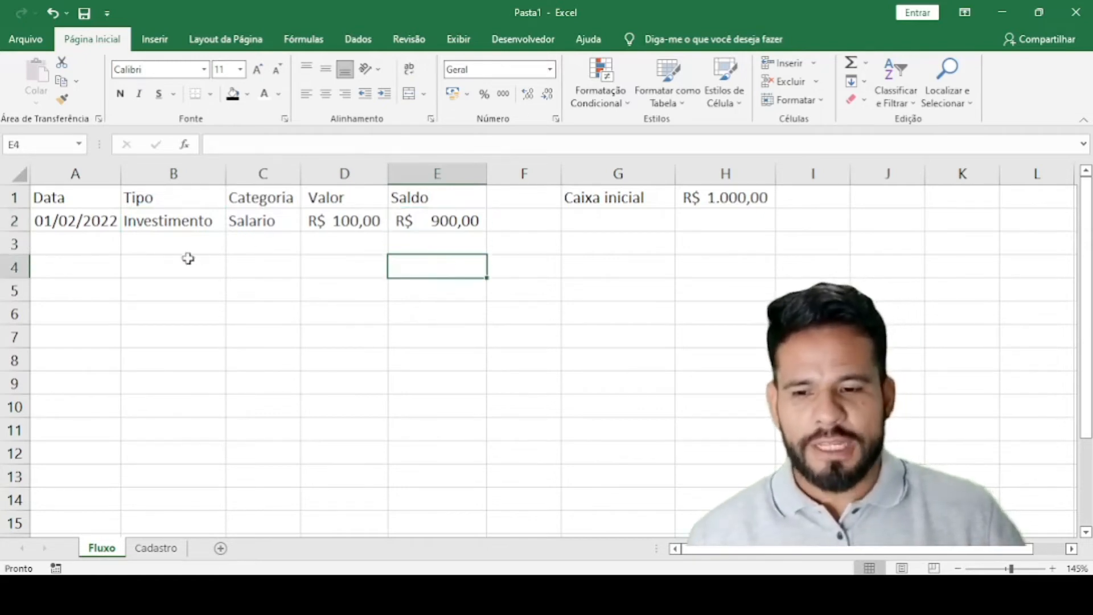
Enter the current date, 01/02/2022, for the second entry in A3
left_click(117, 245)
key("ctrl+;")
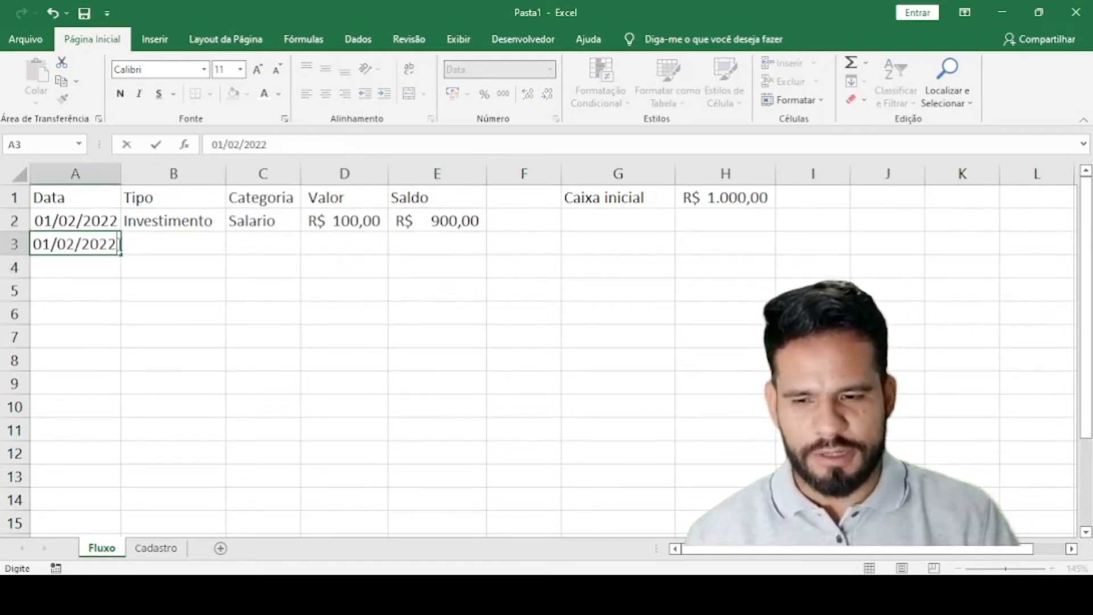
key("Tab")
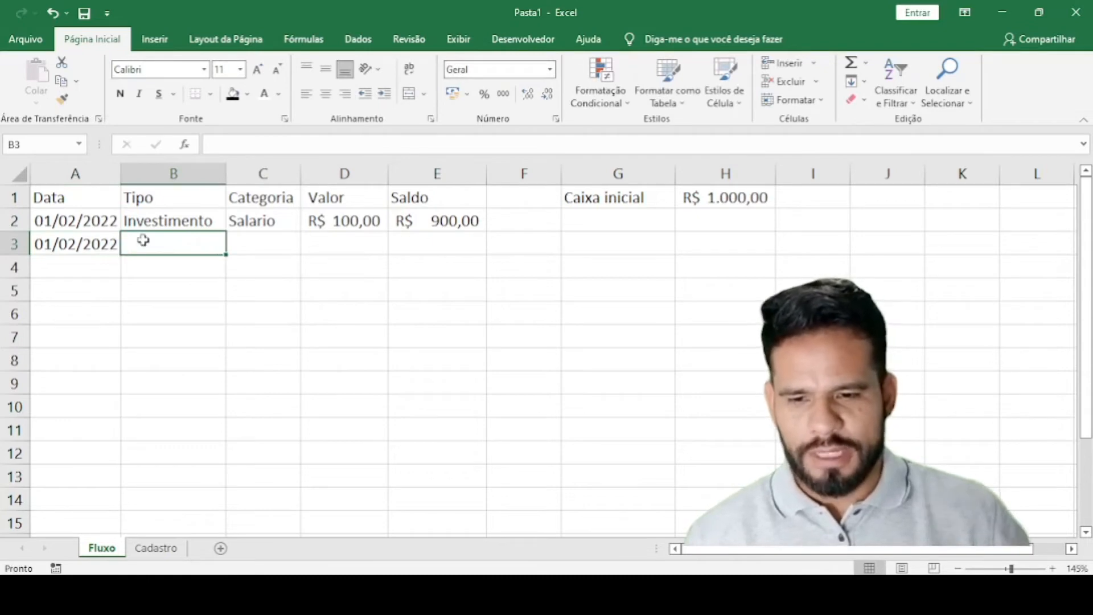
Copy the type from B2 and the category from C2, with their drop-downs, into B3 and C3
left_click(163, 220)
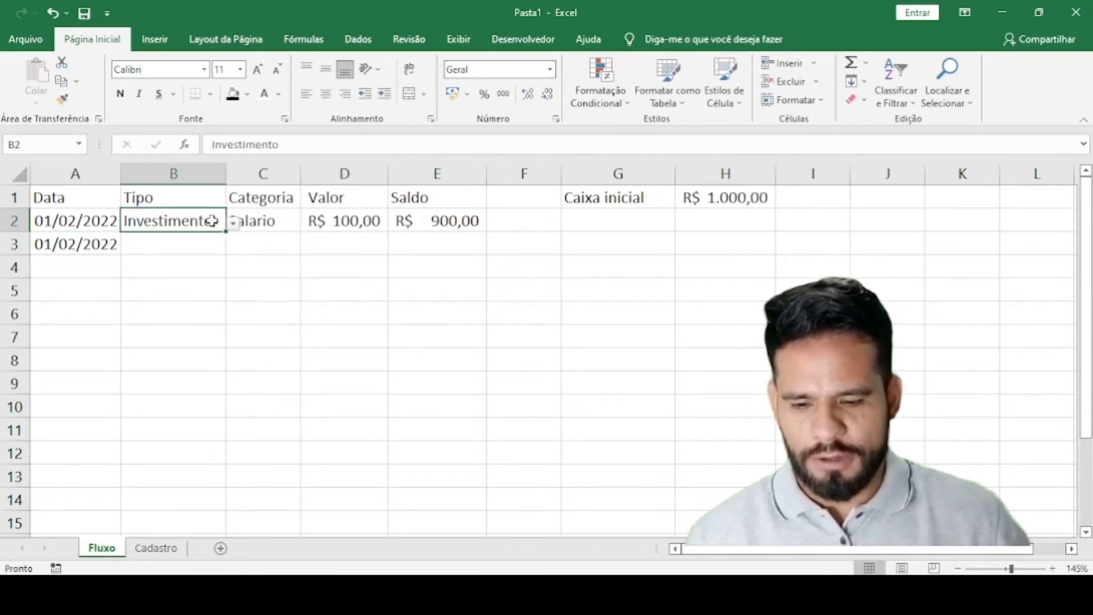
key("ctrl+c")
left_click(196, 242)
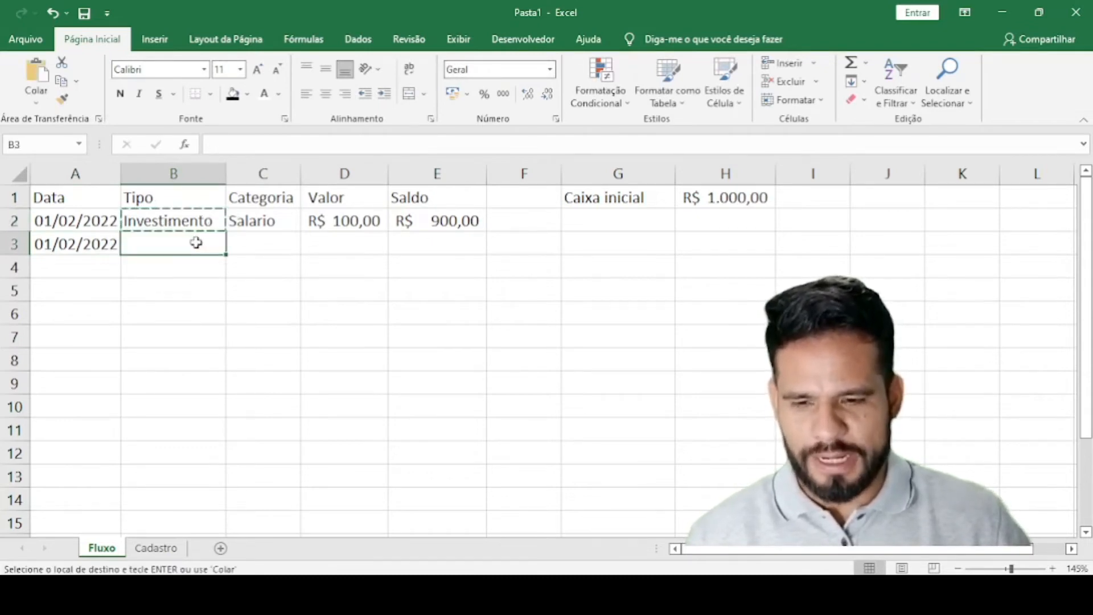
key("ctrl+v")
left_click(249, 226)
key("ctrl+c")
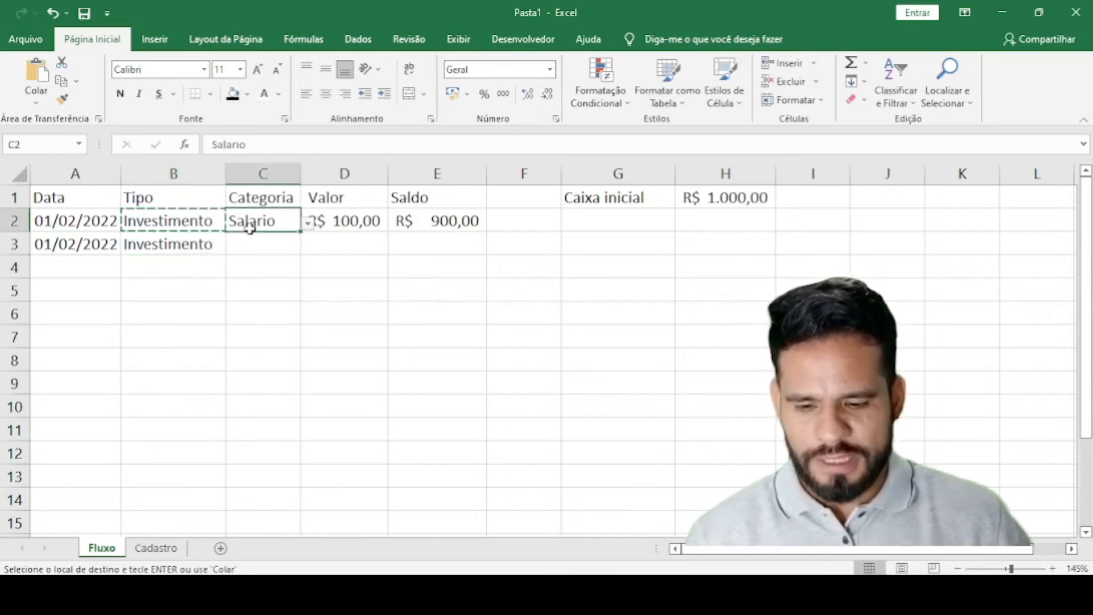
left_click(262, 243)
key("ctrl+v")
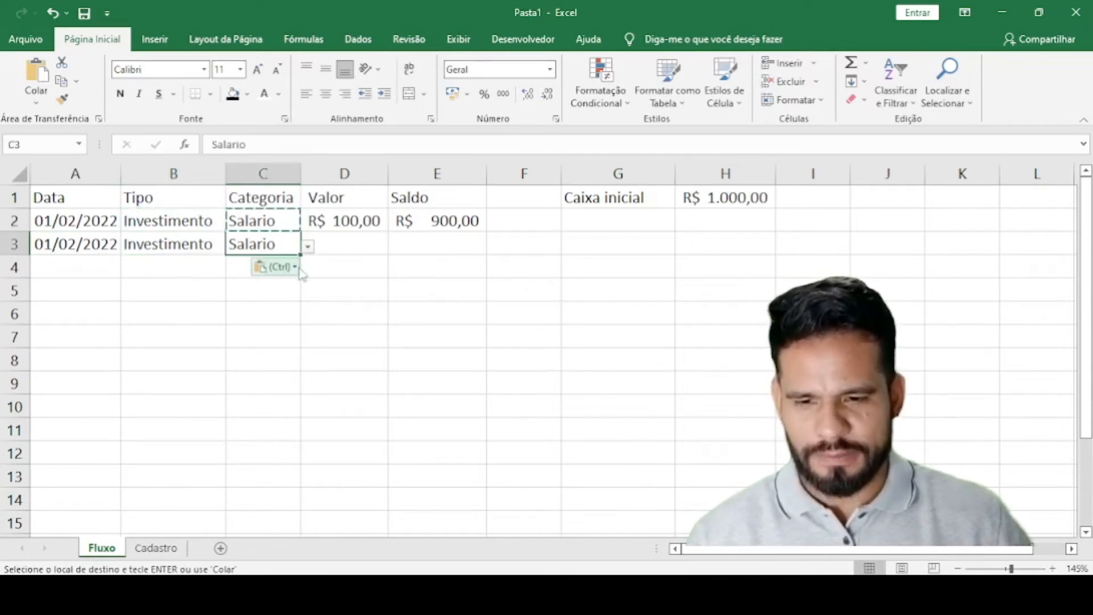
Enter 100 as the second entry's Valor in D3
left_click(349, 247)
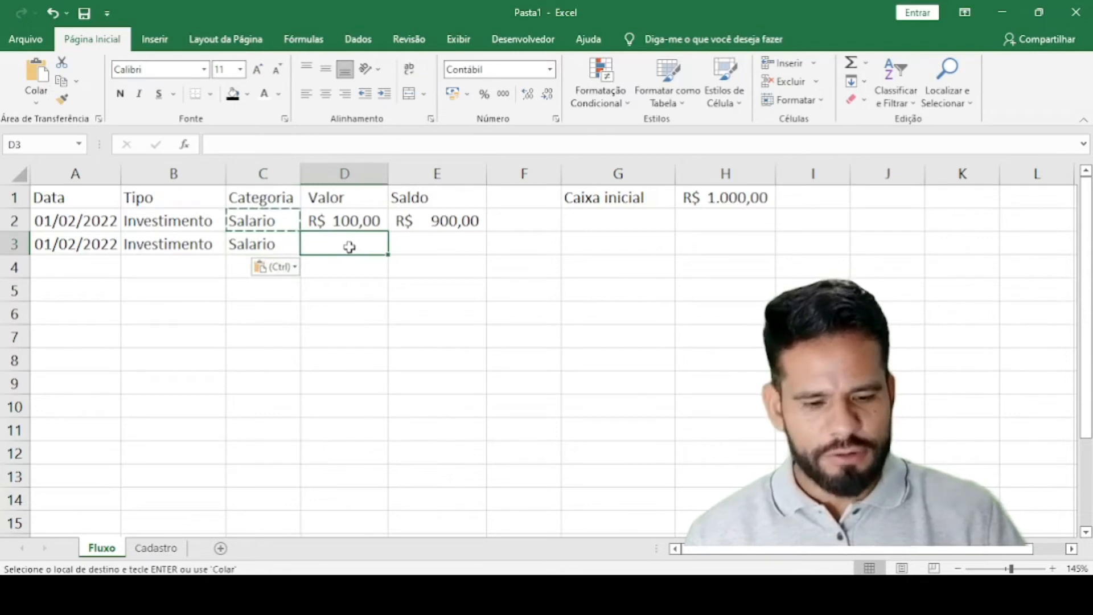
type("100")
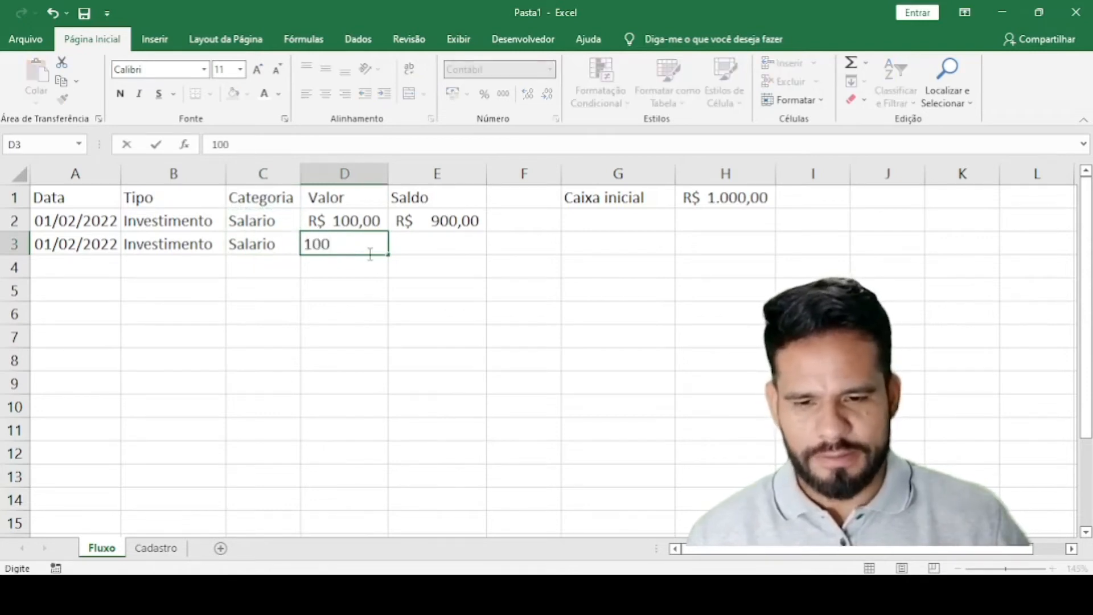
left_click(414, 293)
Begin the Saldo formula in E3 with the previous balance E2 plus an SE function testing whether B3 equals "Entrada"
left_click(442, 246)
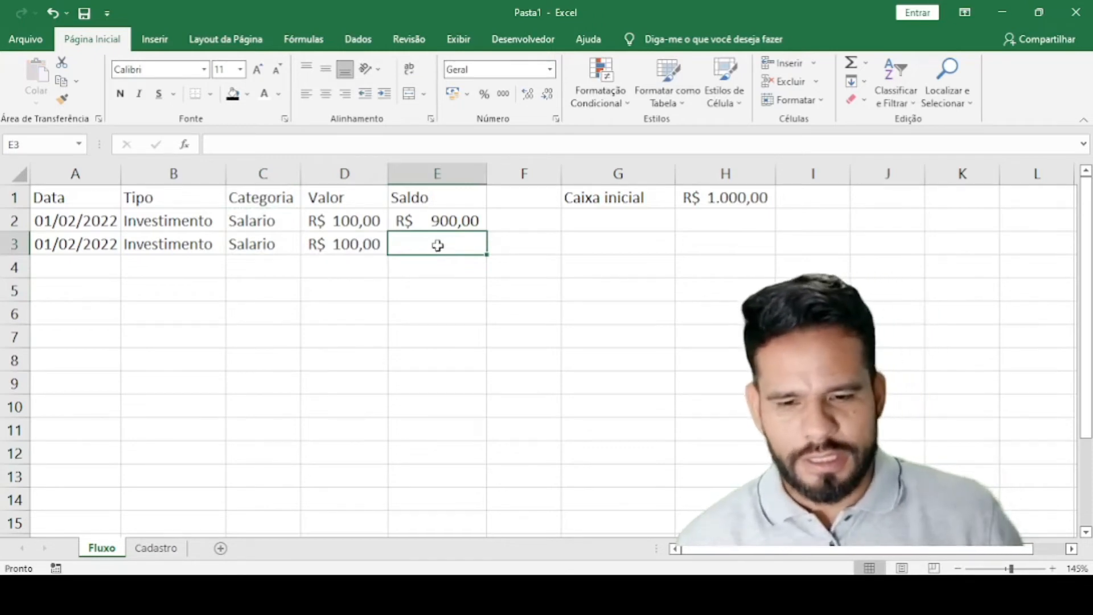
left_click(458, 220)
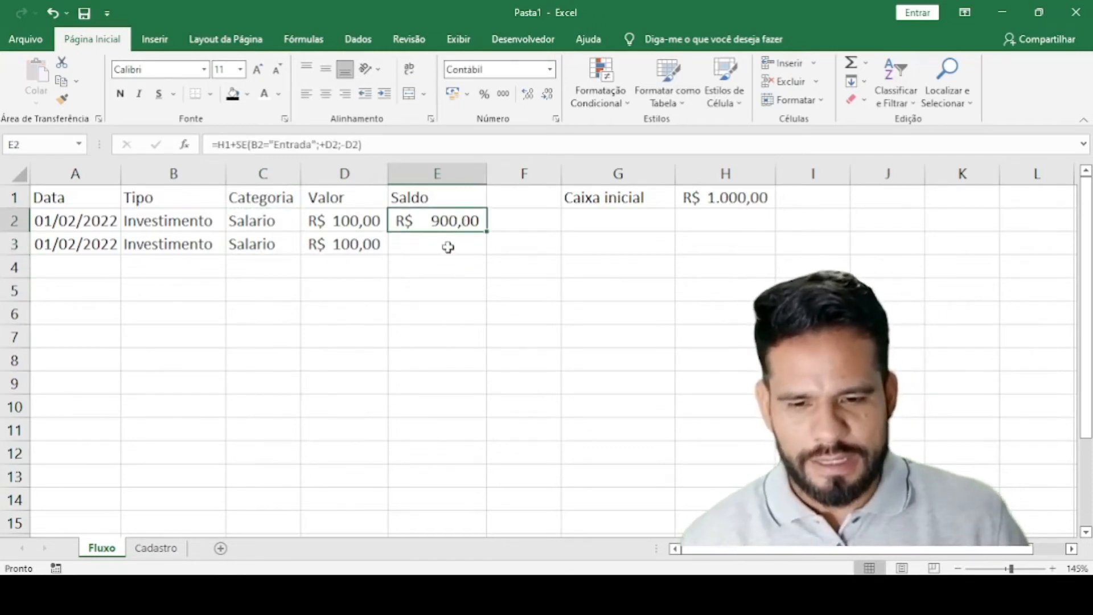
left_click(448, 246)
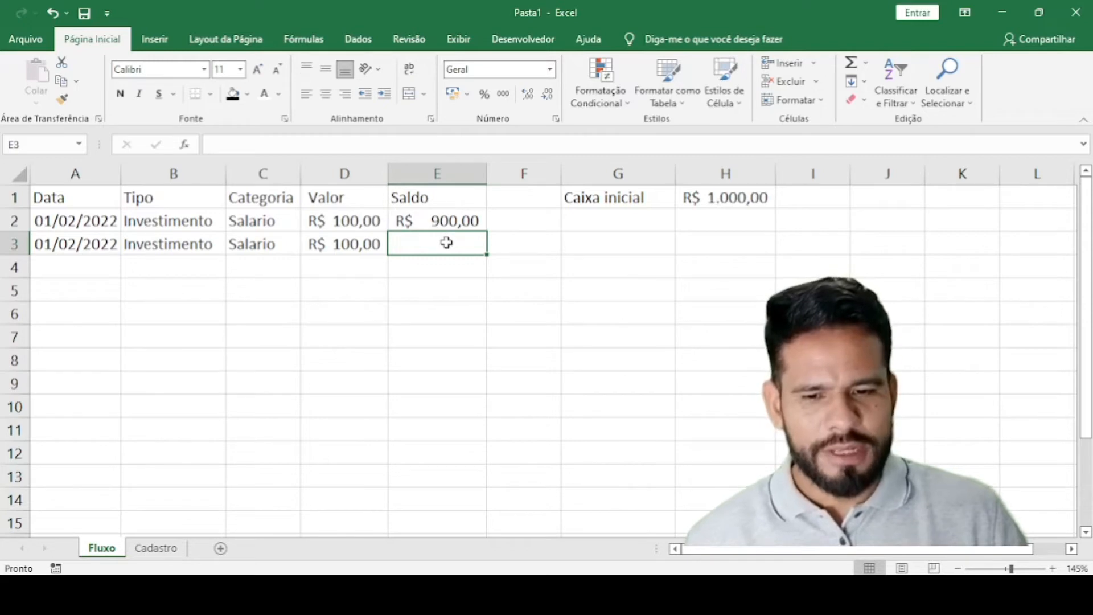
left_click(450, 223)
left_click(454, 244)
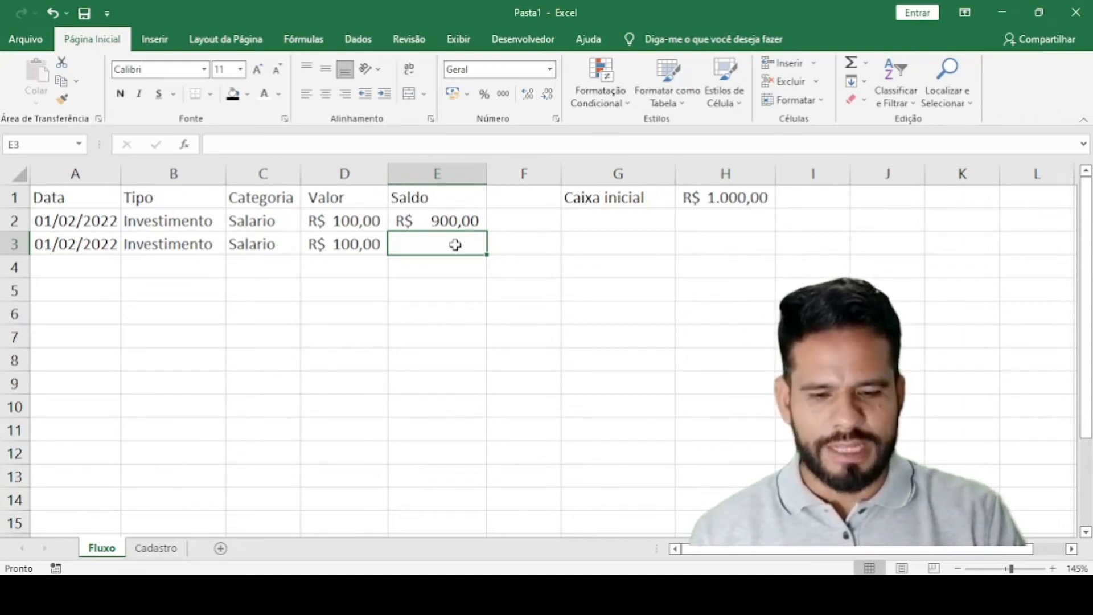
type("=")
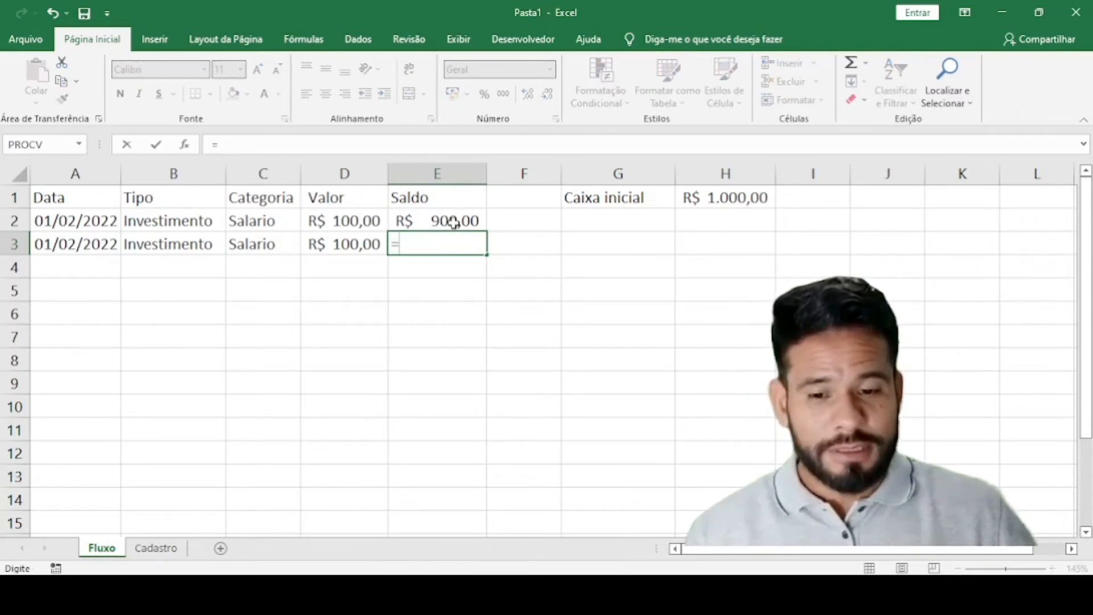
left_click(453, 222)
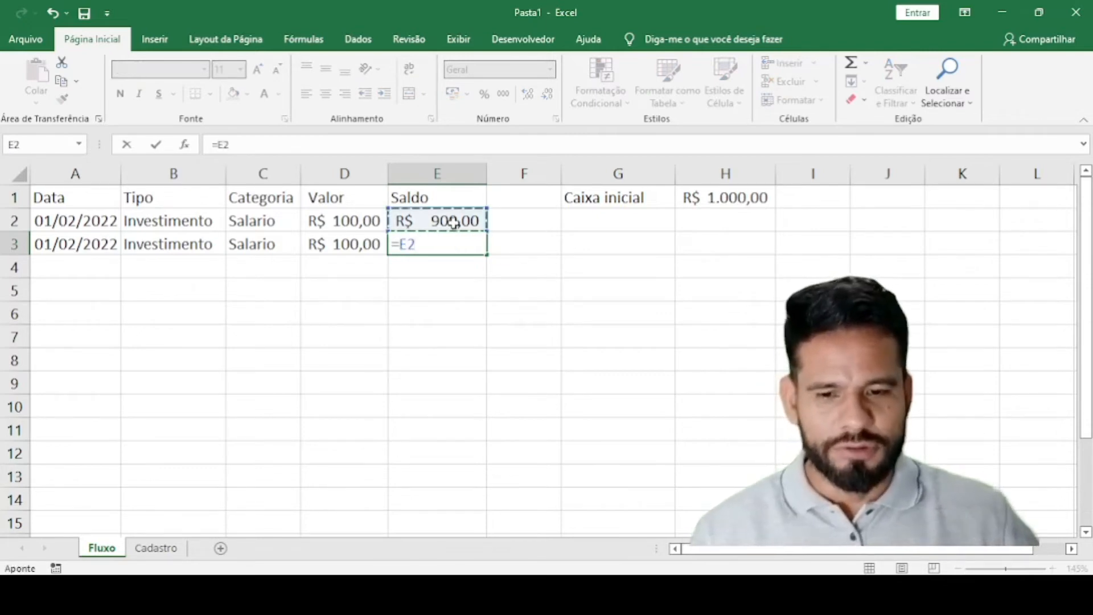
type("+")
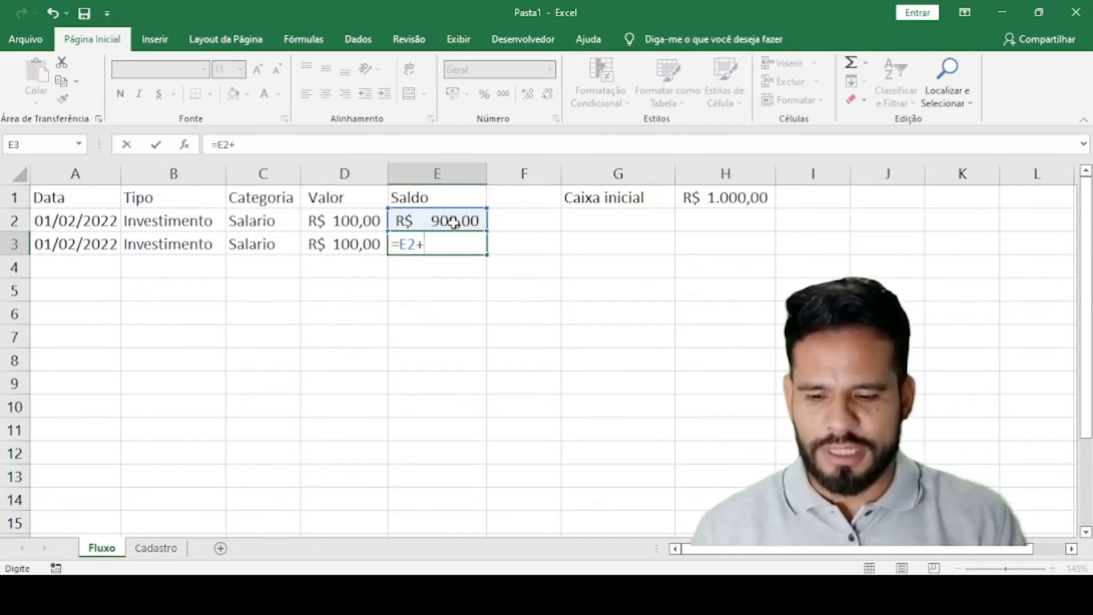
type("se(")
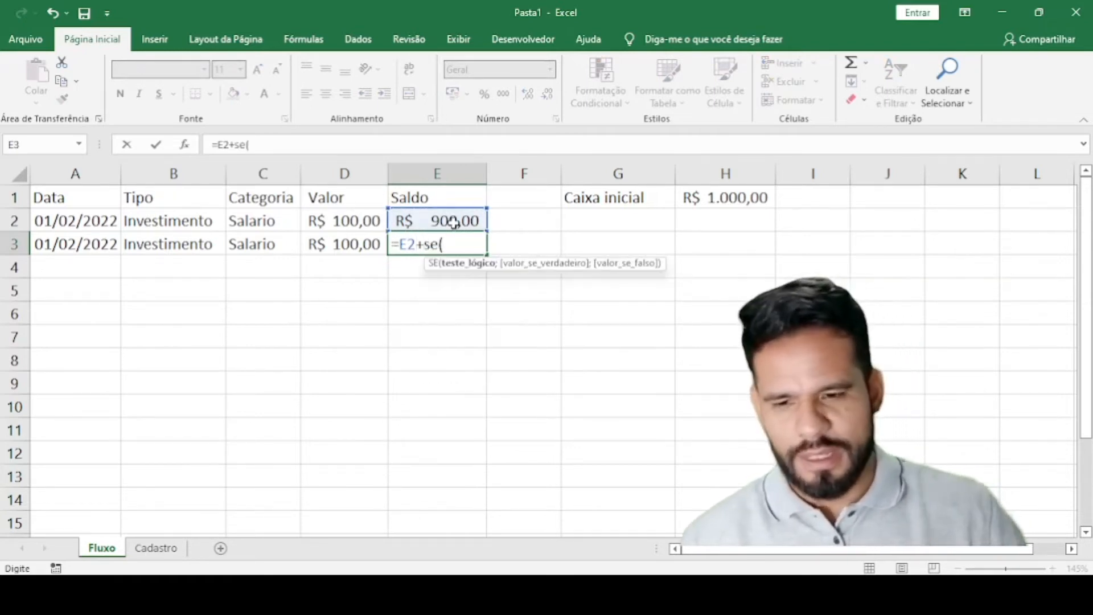
left_click(193, 244)
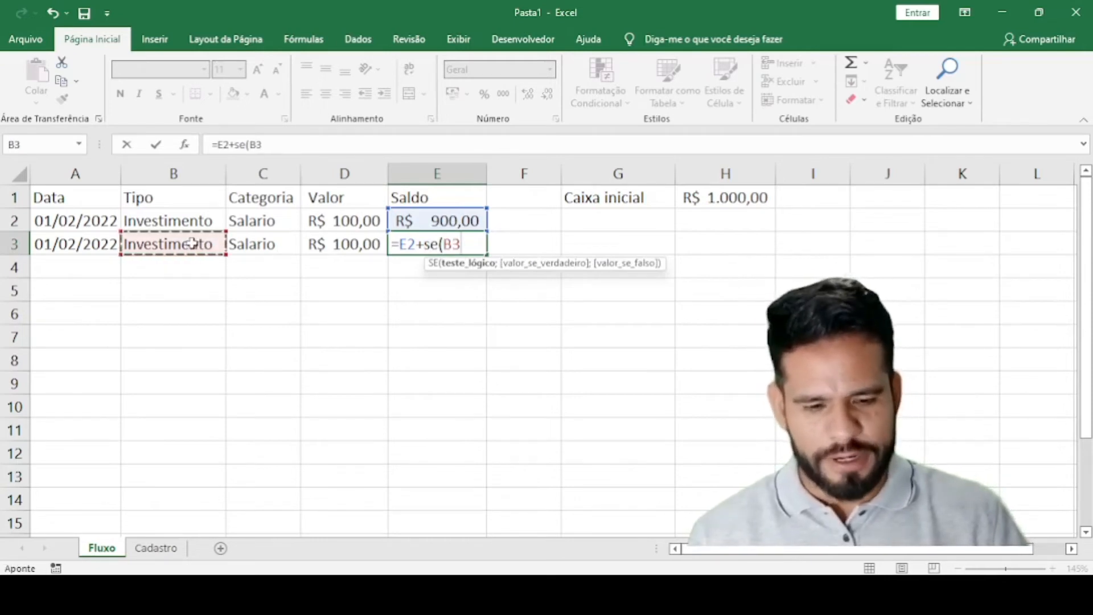
type("=")
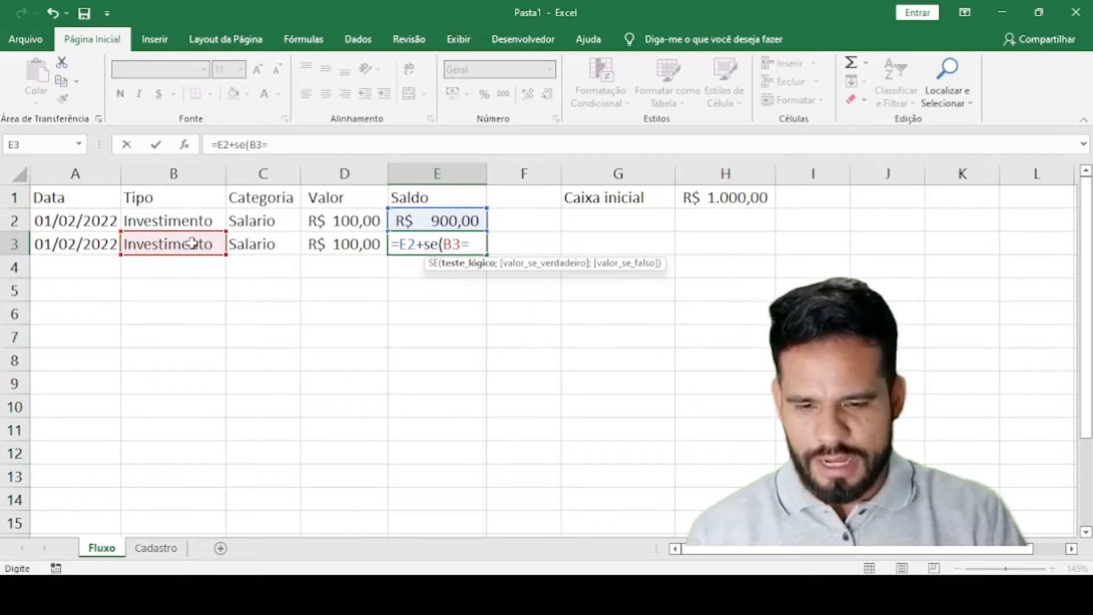
type("\"")
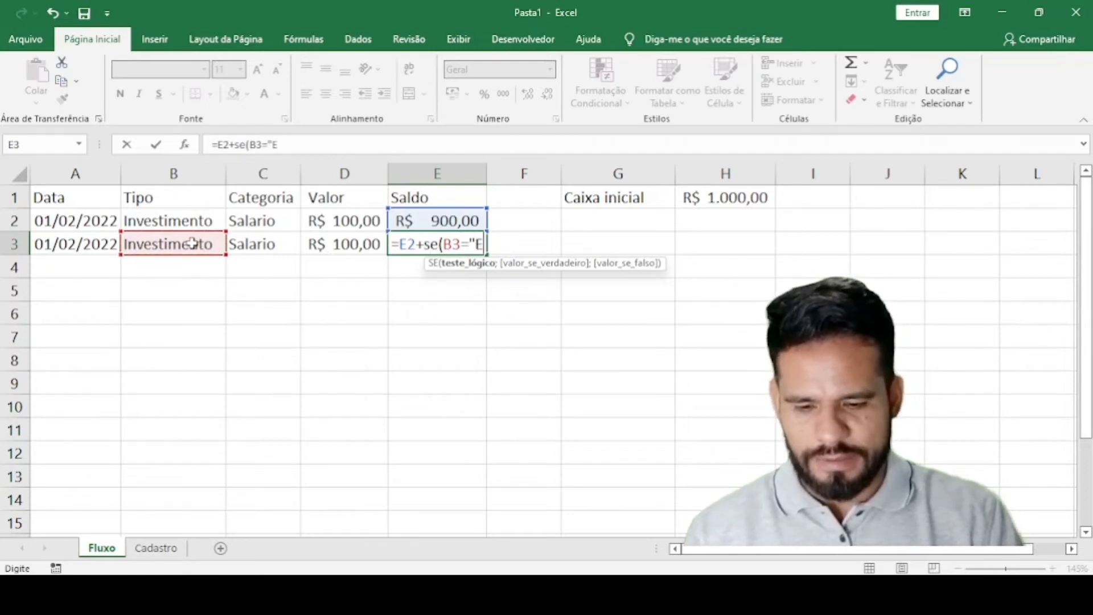
type("Entrada\"")
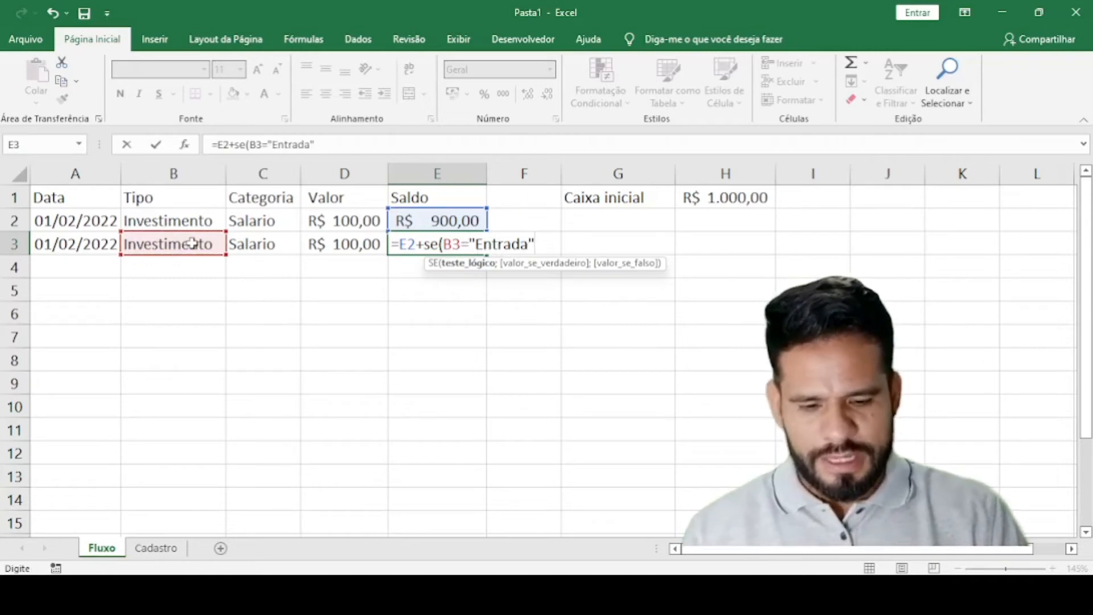
Complete the SE function in E3 with +D3 if true and -D3 if false, and confirm the formula
type(";+")
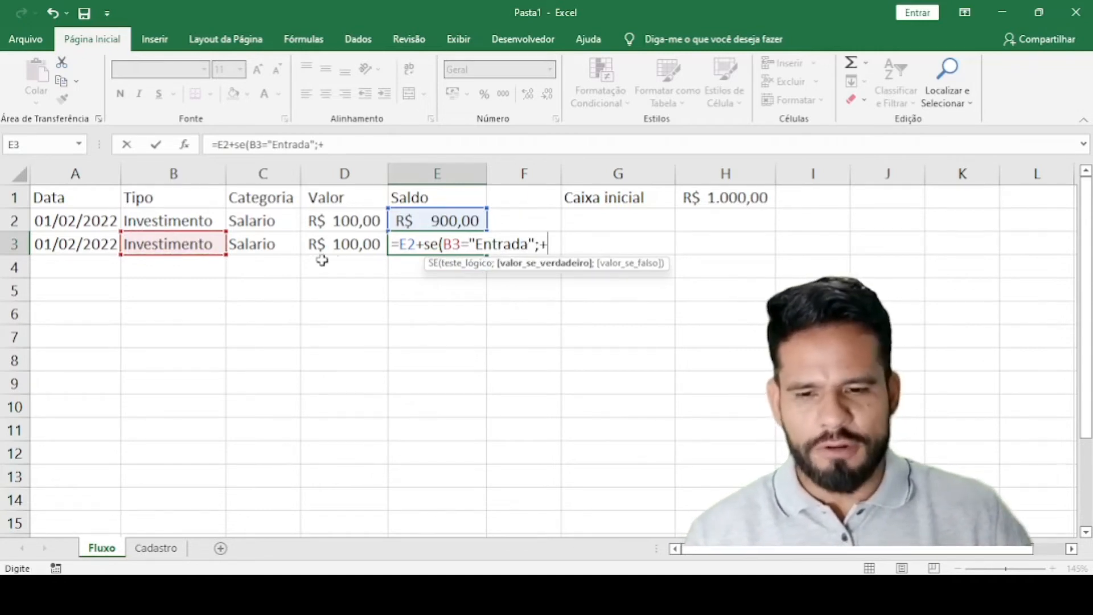
left_click(341, 244)
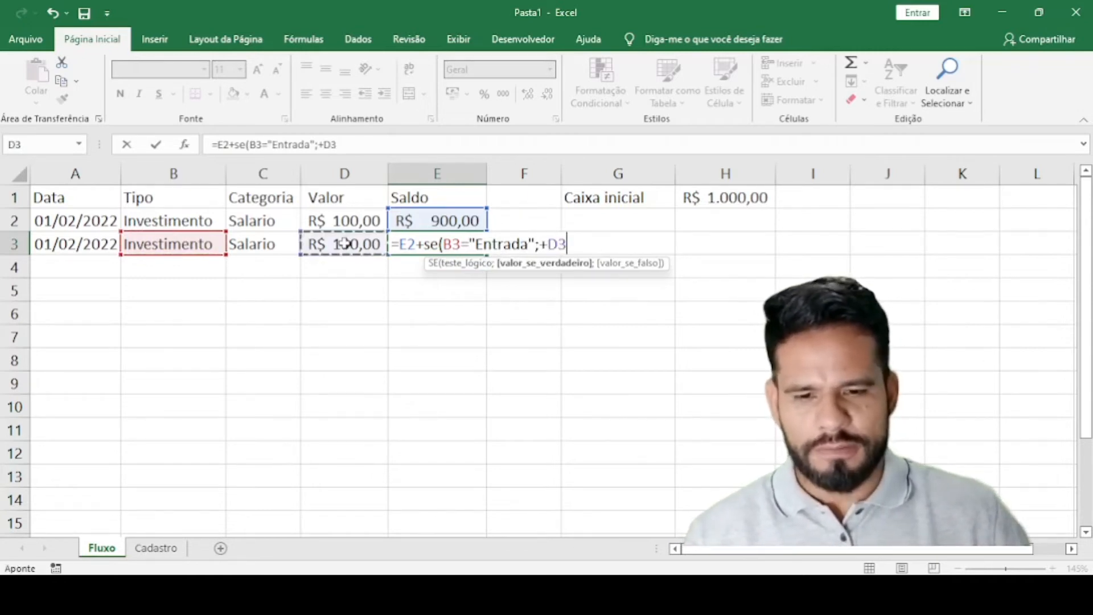
type(";")
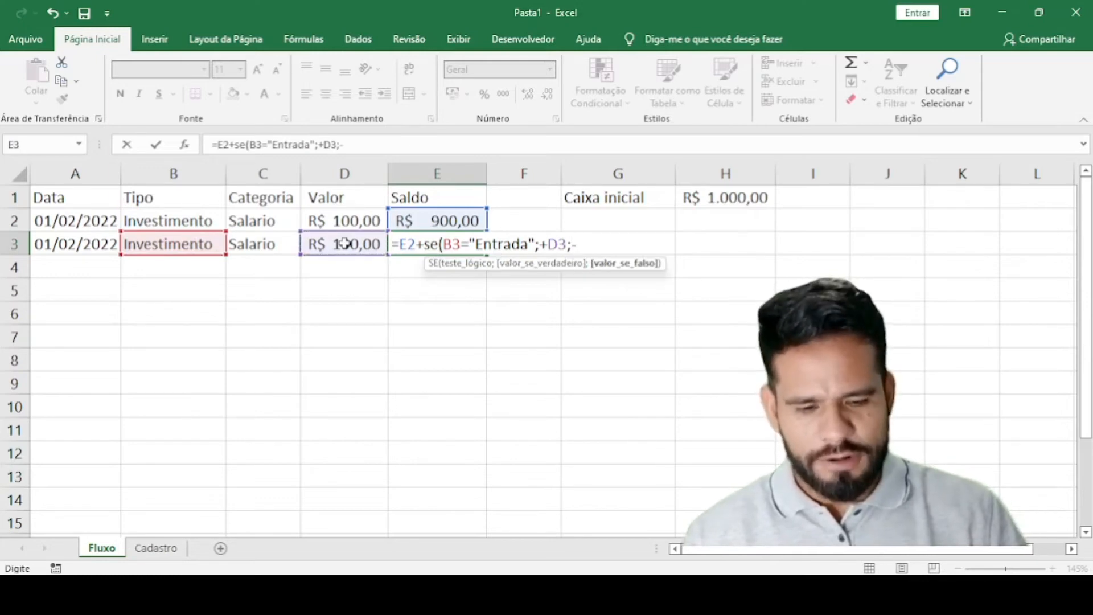
type("-")
left_click(345, 244)
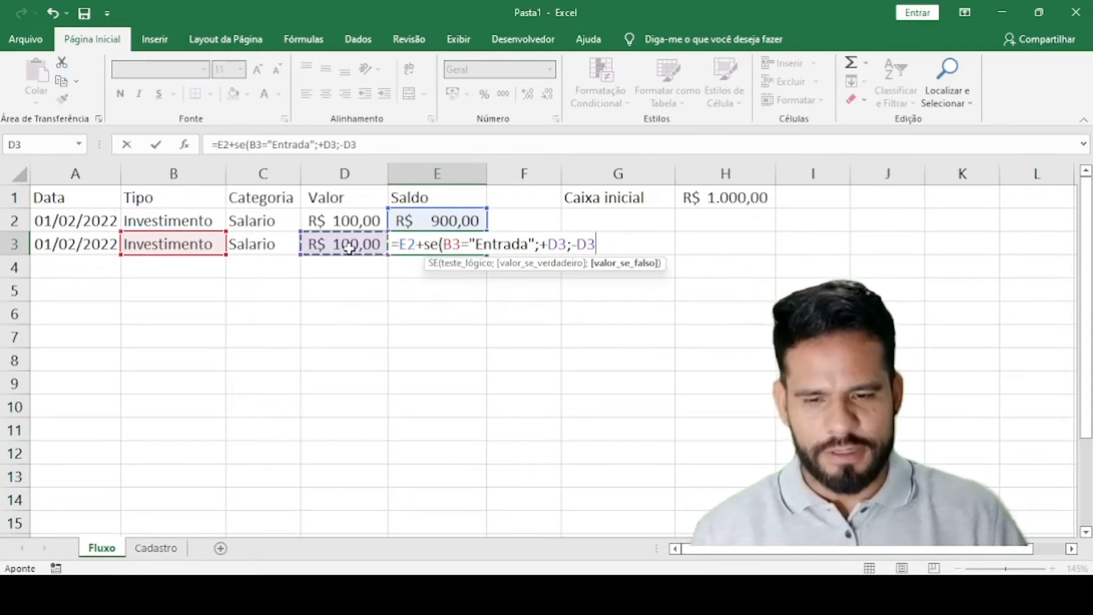
type(")")
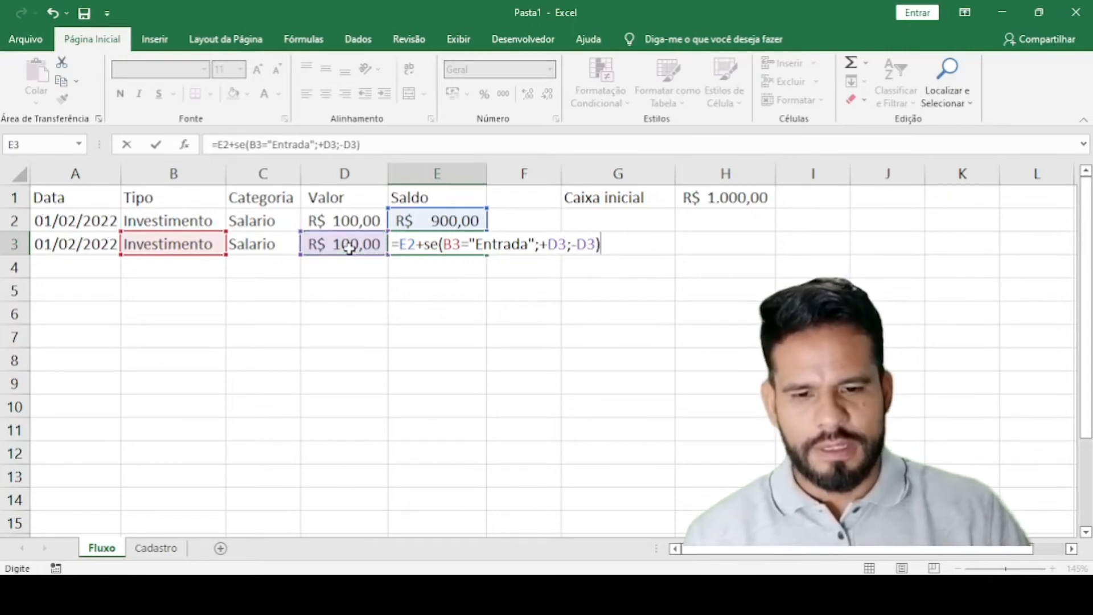
key("Return")
left_click(423, 316)
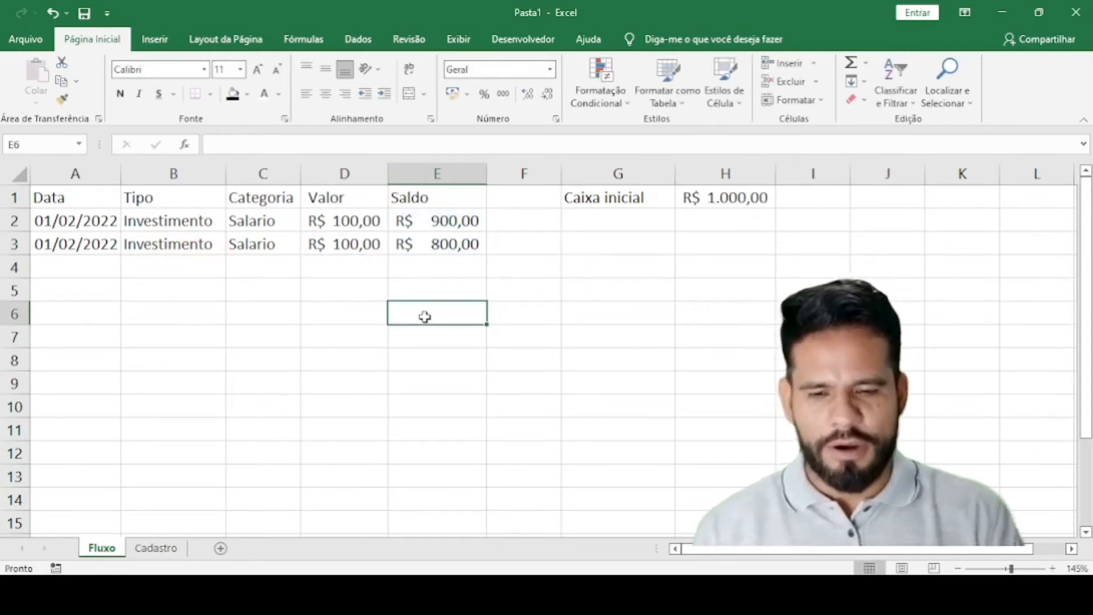
Change the first entry's type in B2 to Saída and its category in C2 to Agua, using their drop-down lists
left_click(196, 213)
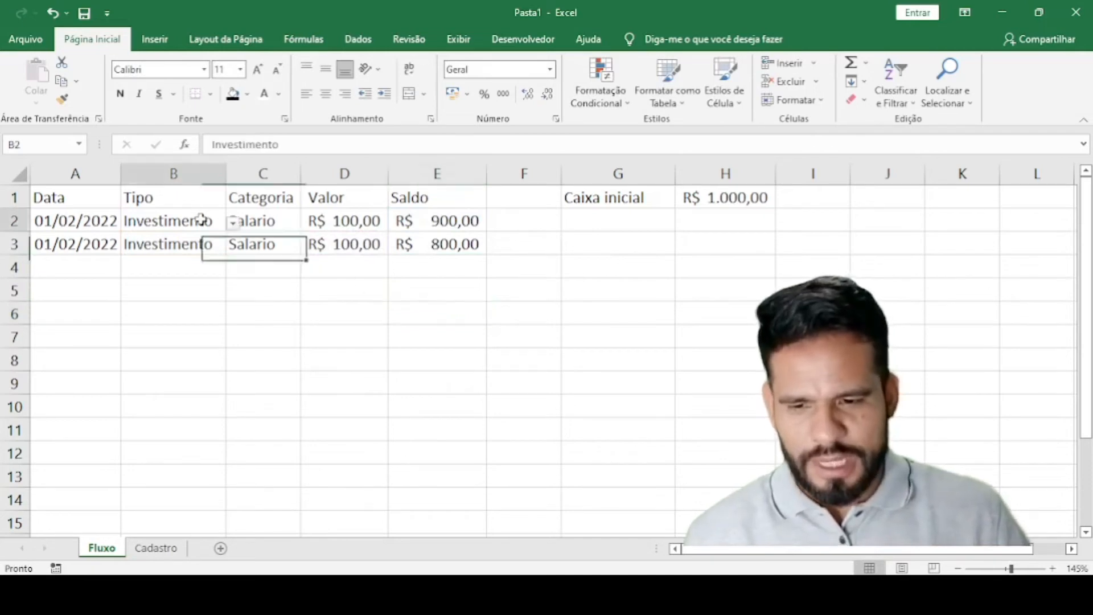
left_click(233, 223)
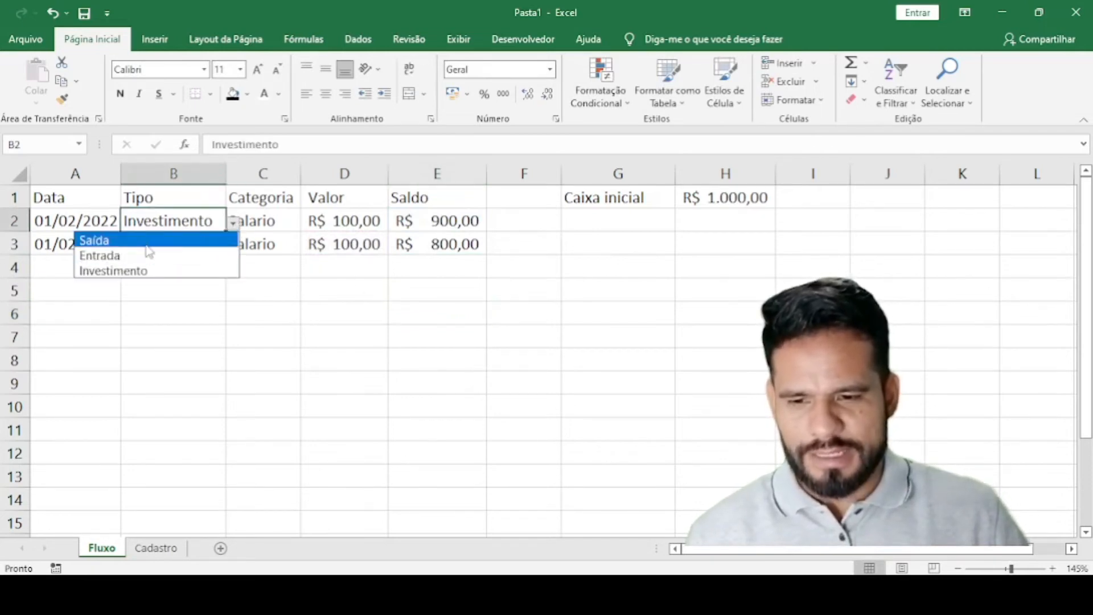
left_click(162, 240)
left_click(260, 223)
left_click(307, 223)
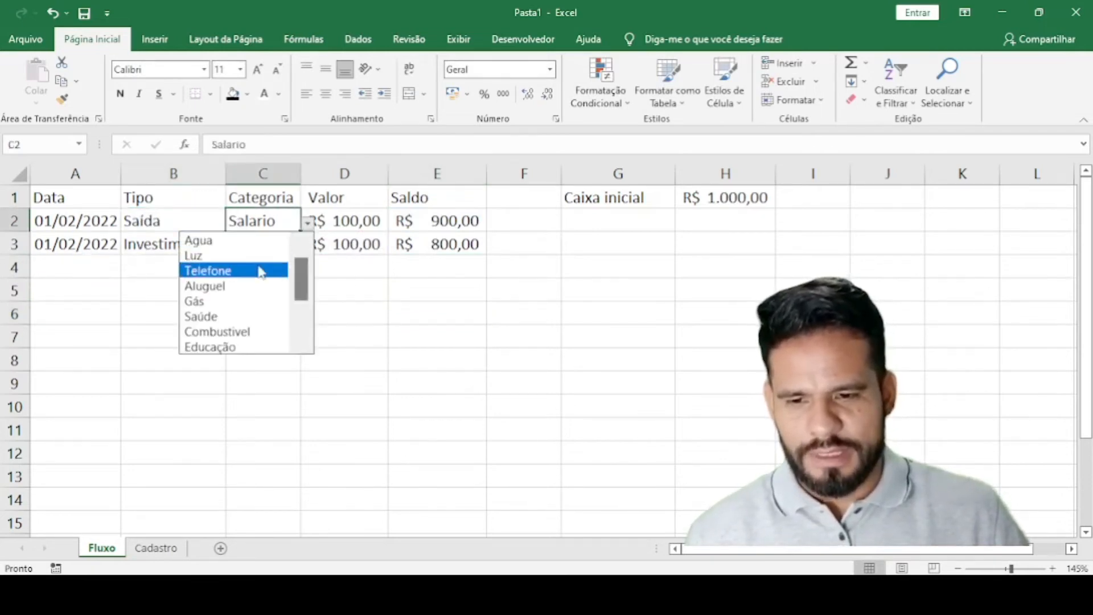
left_click(251, 242)
left_click(371, 319)
Change the second entry's type in B3 to Entrada, keeping Salario as its category
left_click(188, 245)
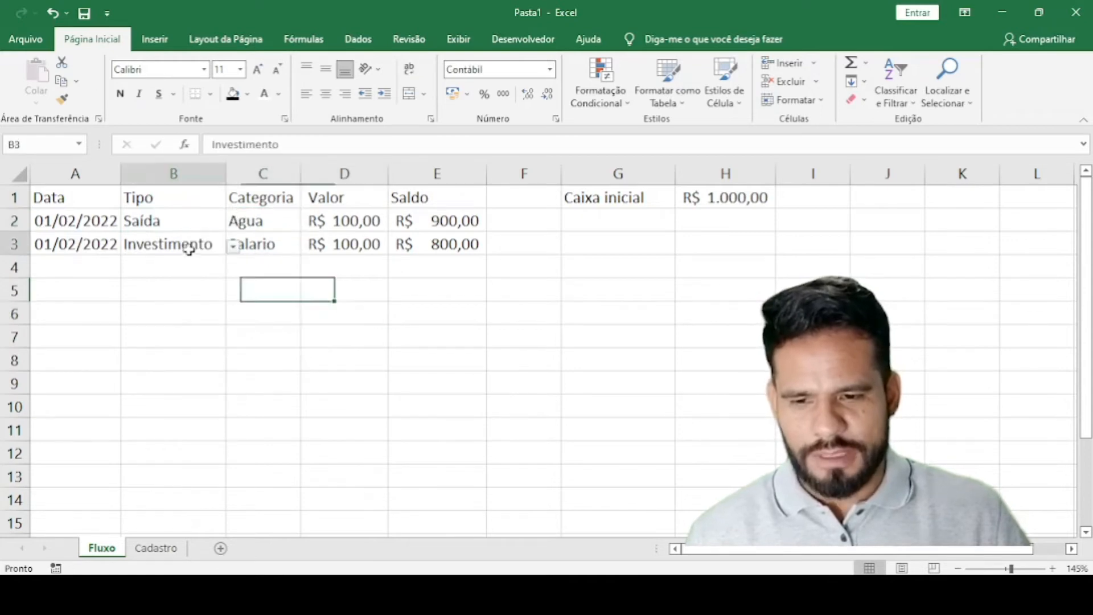
left_click(233, 245)
left_click(160, 279)
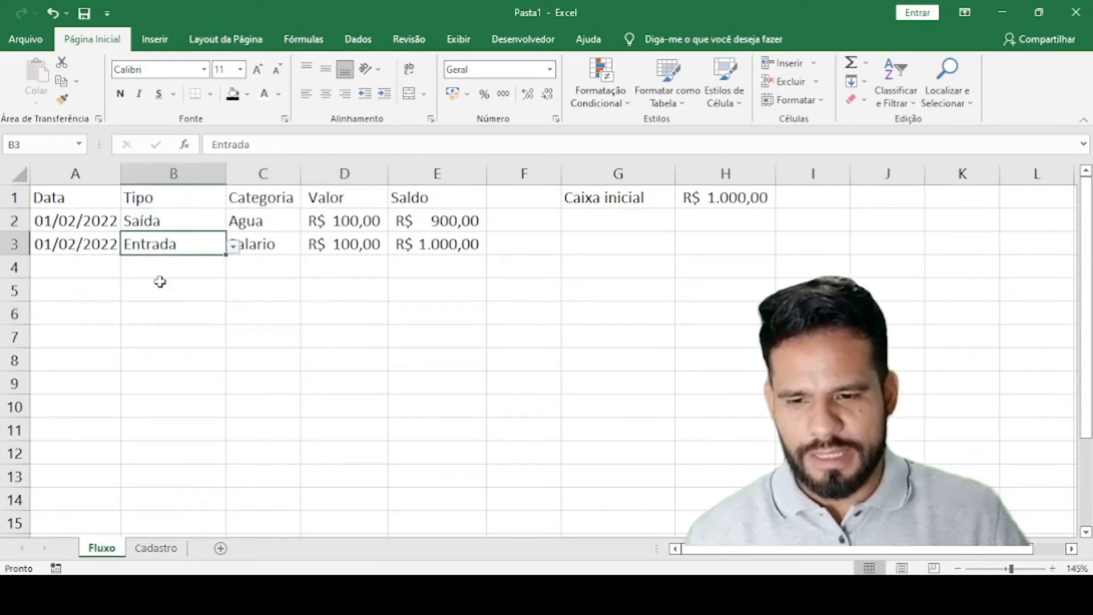
left_click(261, 239)
left_click(324, 273)
Set the second entry's Valor in D3 to 1000
left_click(341, 244)
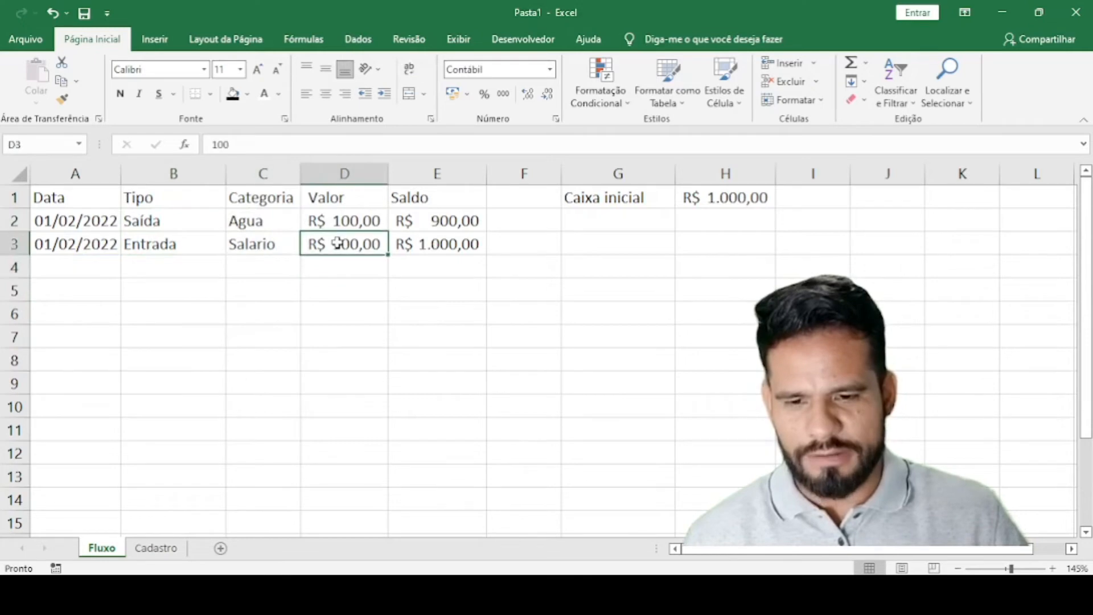
left_click(361, 319)
left_click(358, 245)
type("1000")
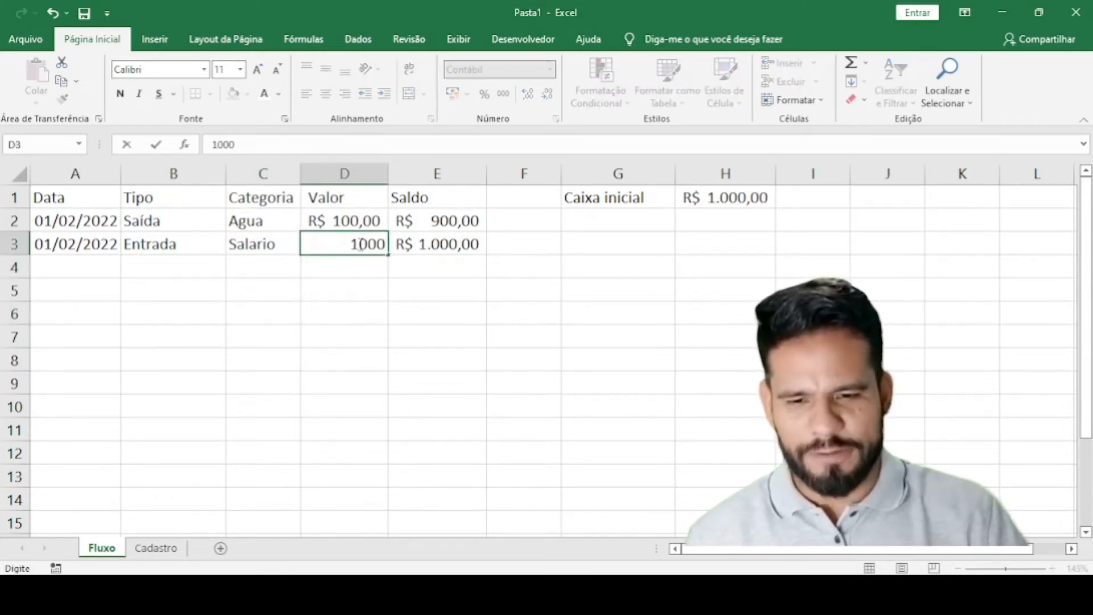
key("Return")
left_click(371, 317)
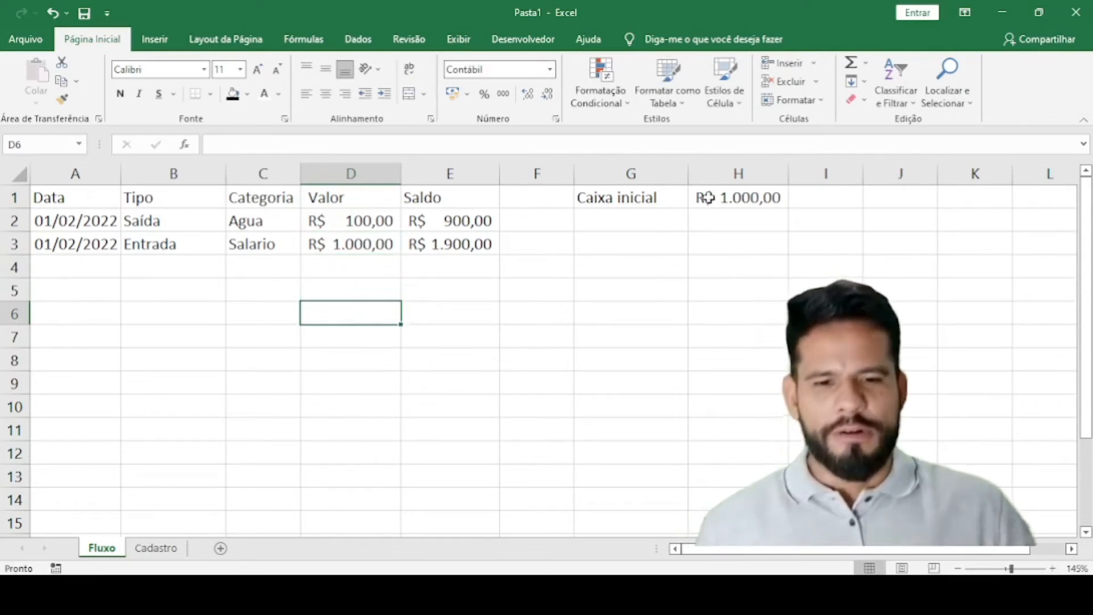
Convert the entries in A1:E3 into a table with headers
key("ctrl+z")
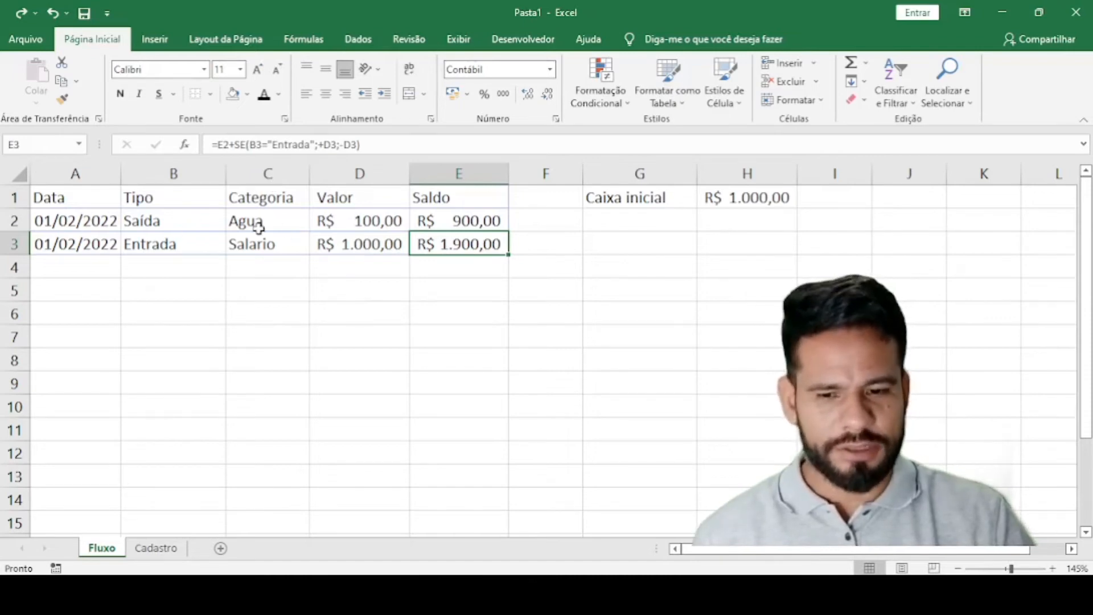
left_click(78, 194)
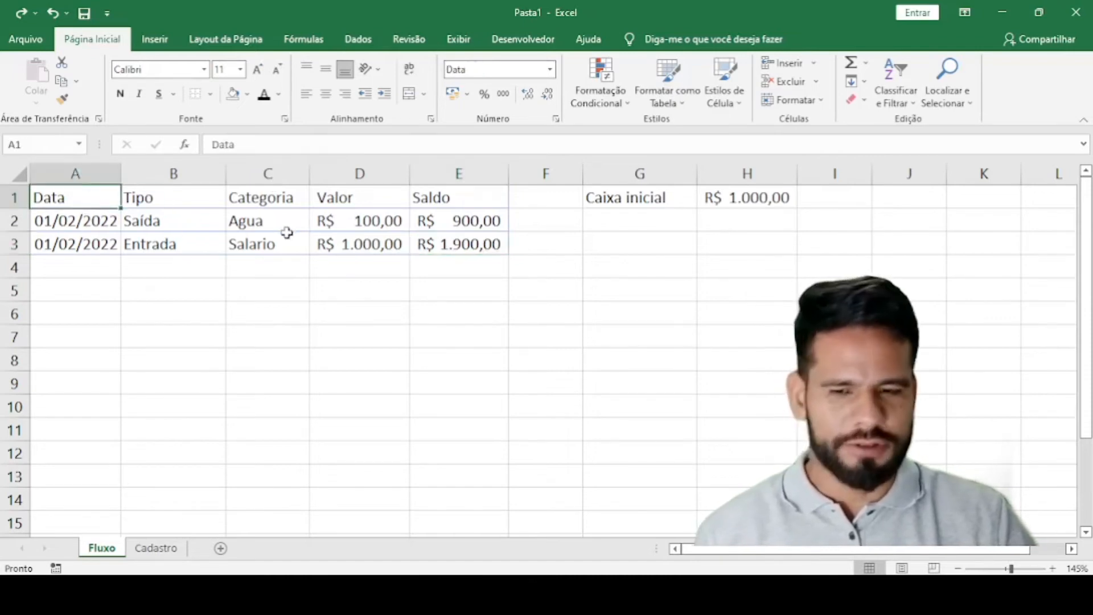
left_click(171, 44)
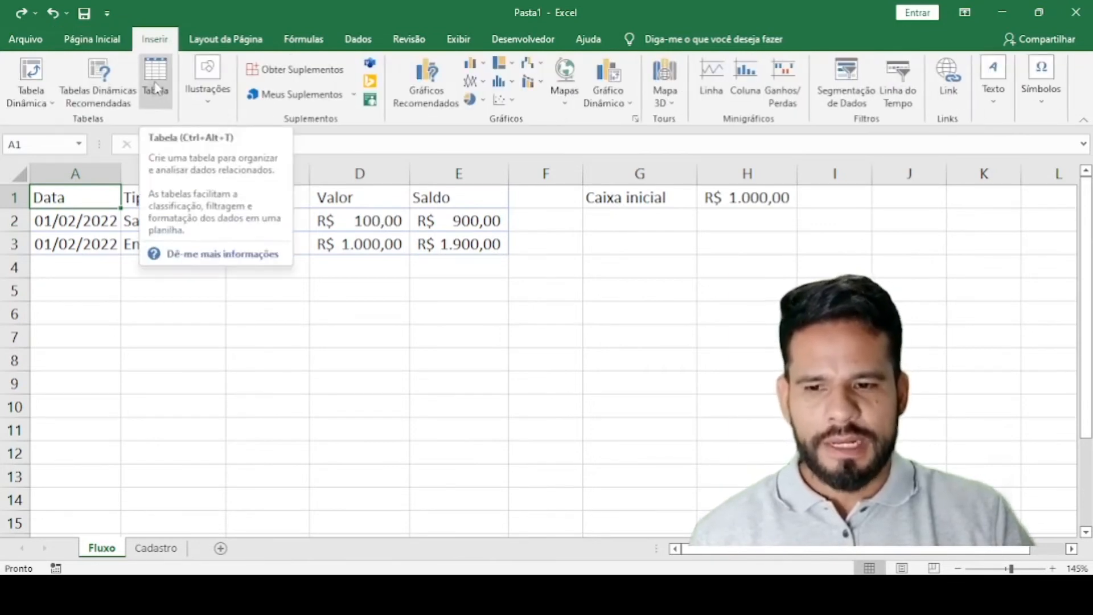
left_click(156, 87)
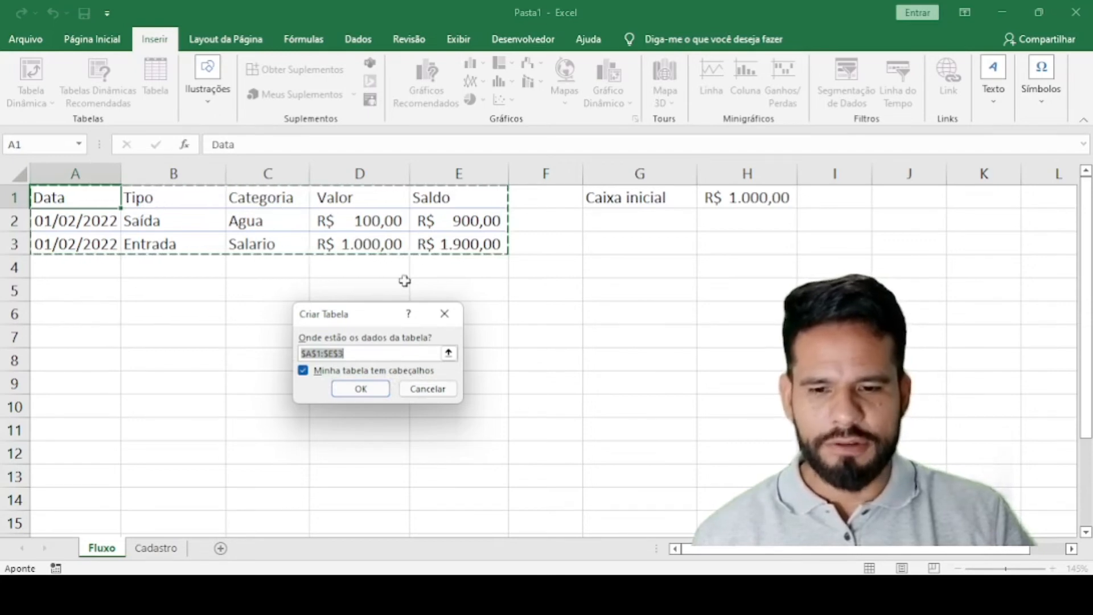
left_click(362, 389)
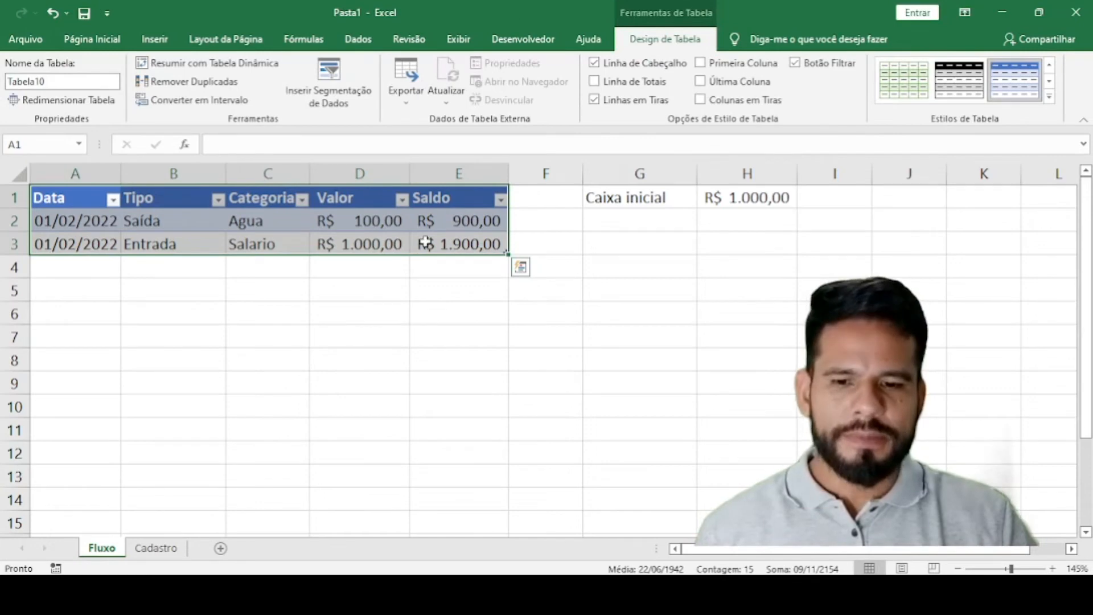
Check the Saldo formula in E2 of the new table
left_click(438, 224)
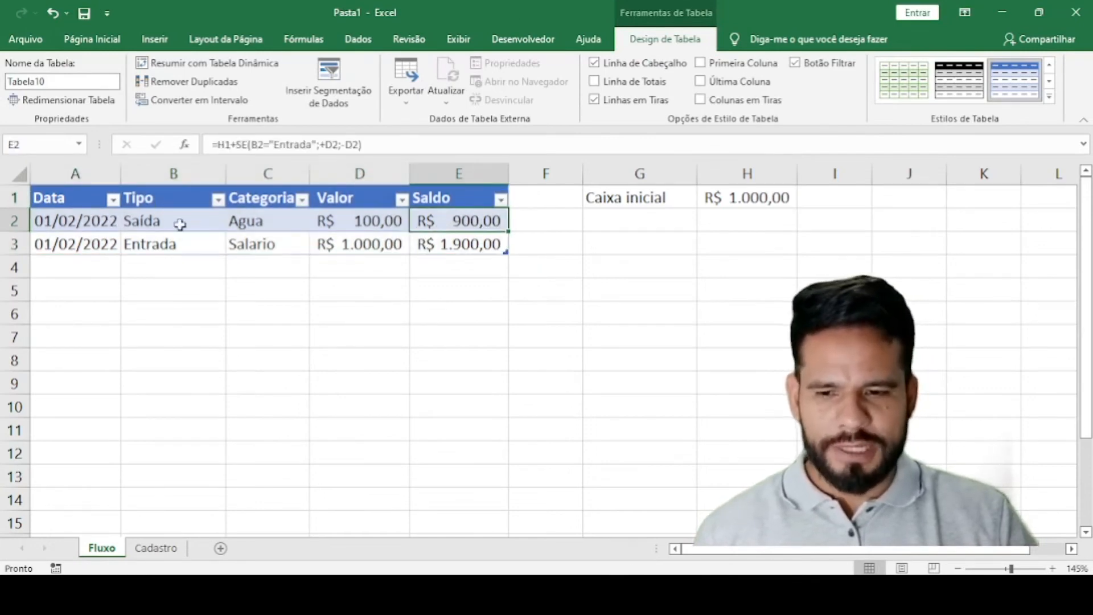
left_click(368, 217)
left_click(448, 224)
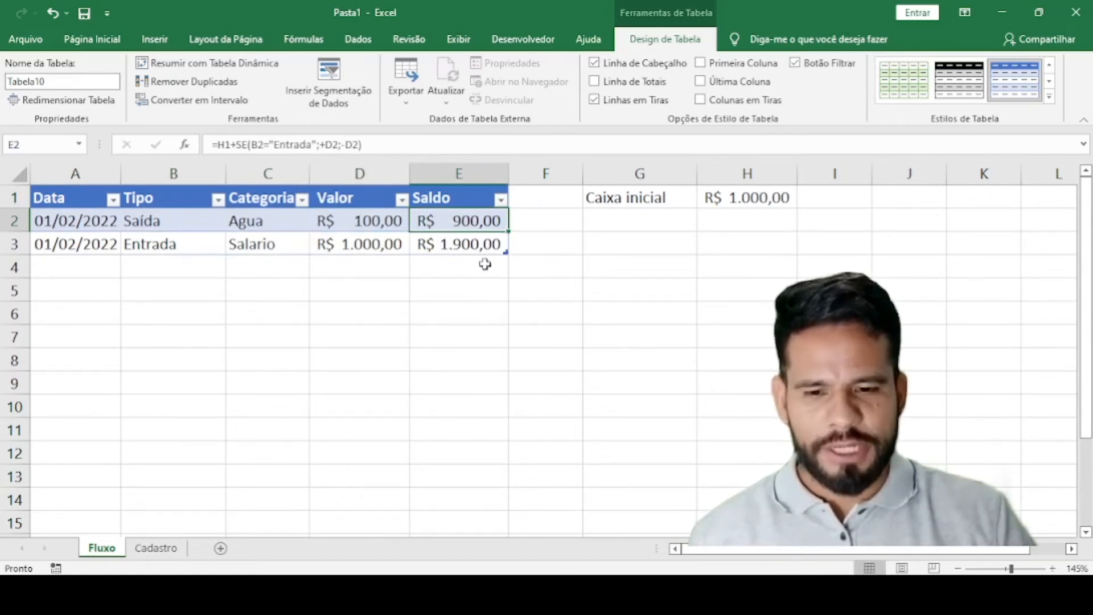
Start a third table row by inserting the current date, 01/02/2022, in A4
left_click(82, 267)
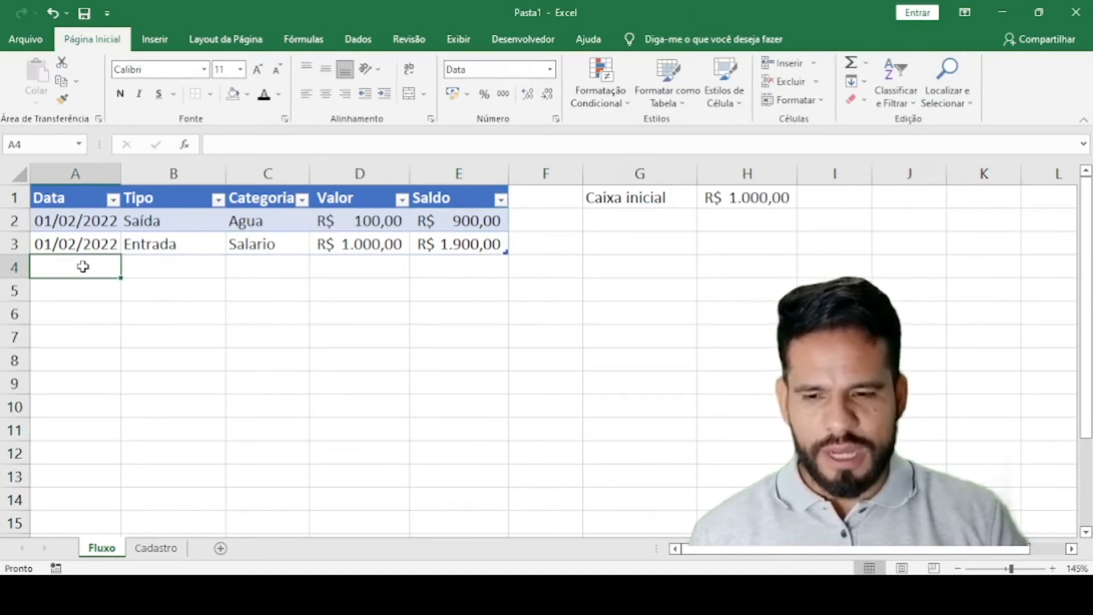
key("ctrl+semicolon")
key("Return")
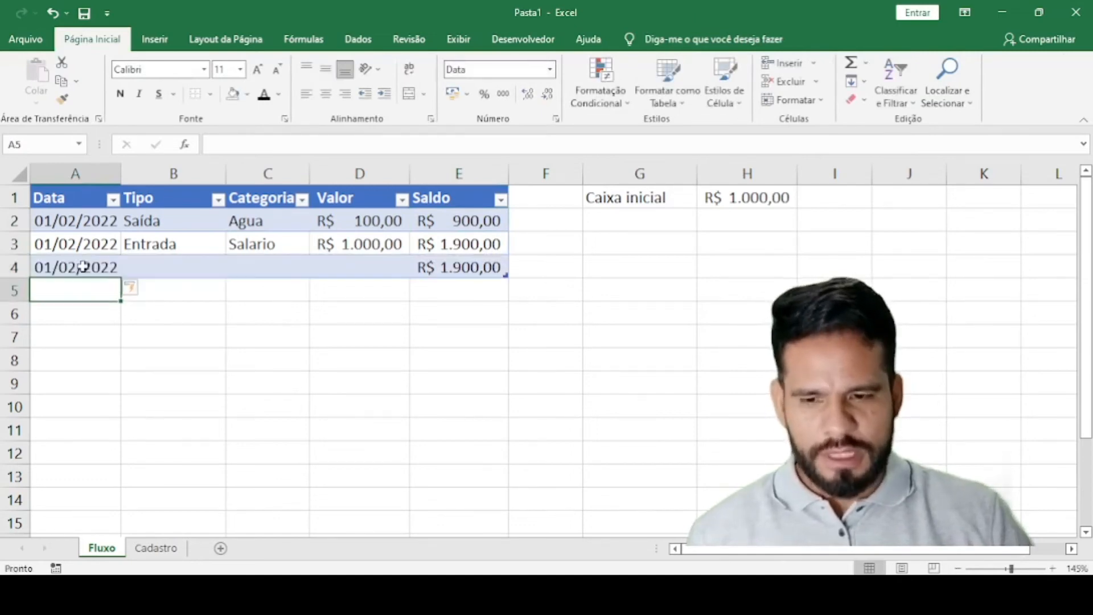
Compare the cells of the new row 4 with row 3 for carried-over drop-downs, formats and the Saldo formula
left_click(194, 273)
left_click(268, 263)
left_click(345, 270)
left_click(439, 266)
left_click(378, 267)
left_click(272, 268)
left_click(208, 282)
left_click(206, 246)
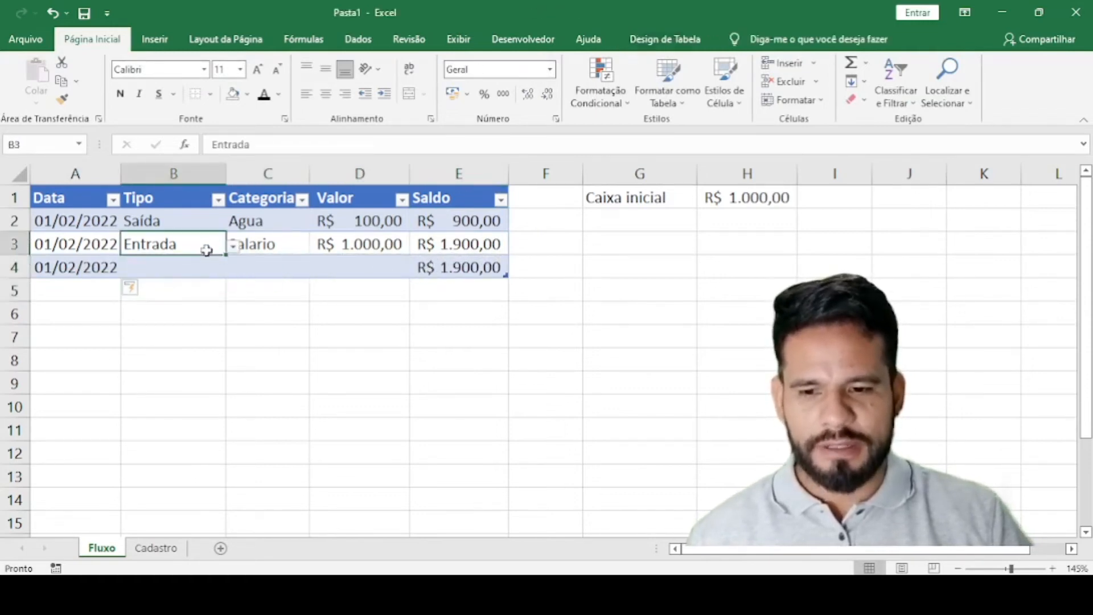
left_click(288, 248)
left_click(345, 263)
left_click(349, 249)
left_click(435, 244)
left_click(205, 267)
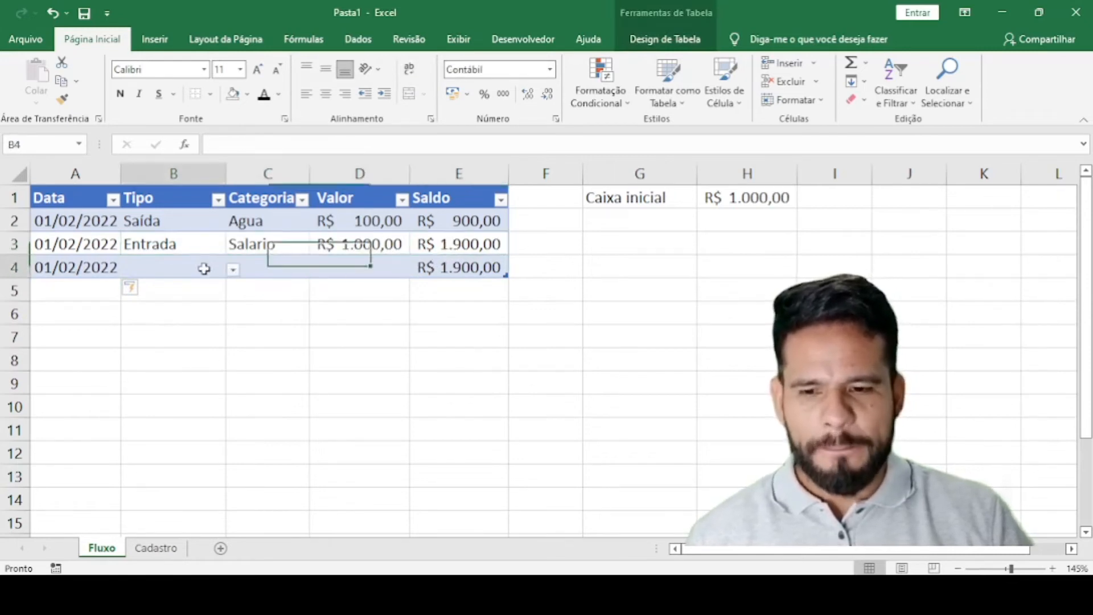
key("Tab")
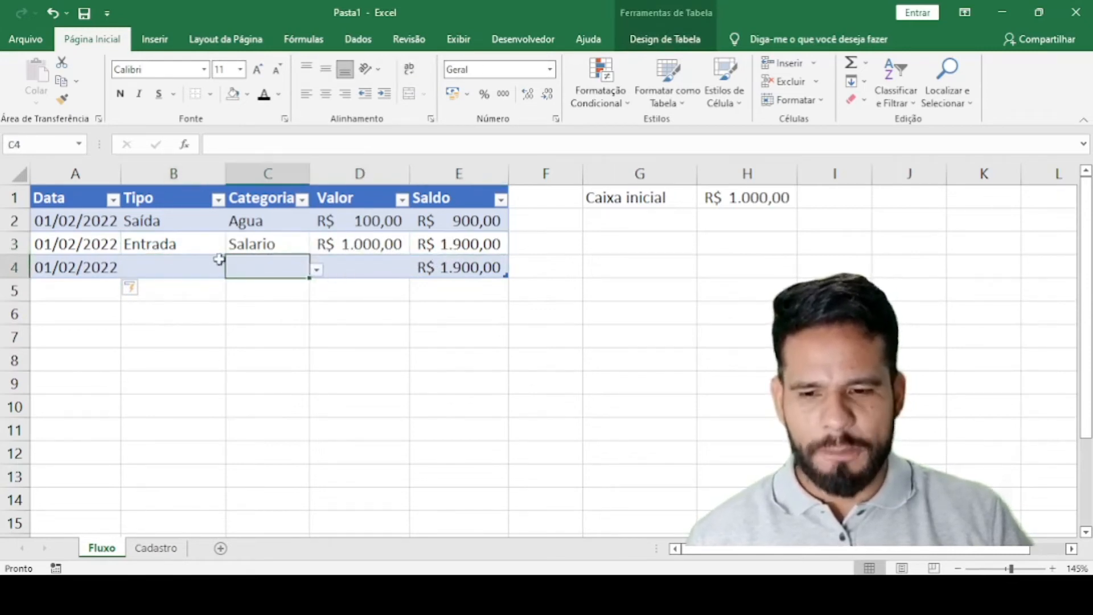
Choose Investimento as the third entry's type in B4 and Tesouro as its category in C4
left_click(218, 261)
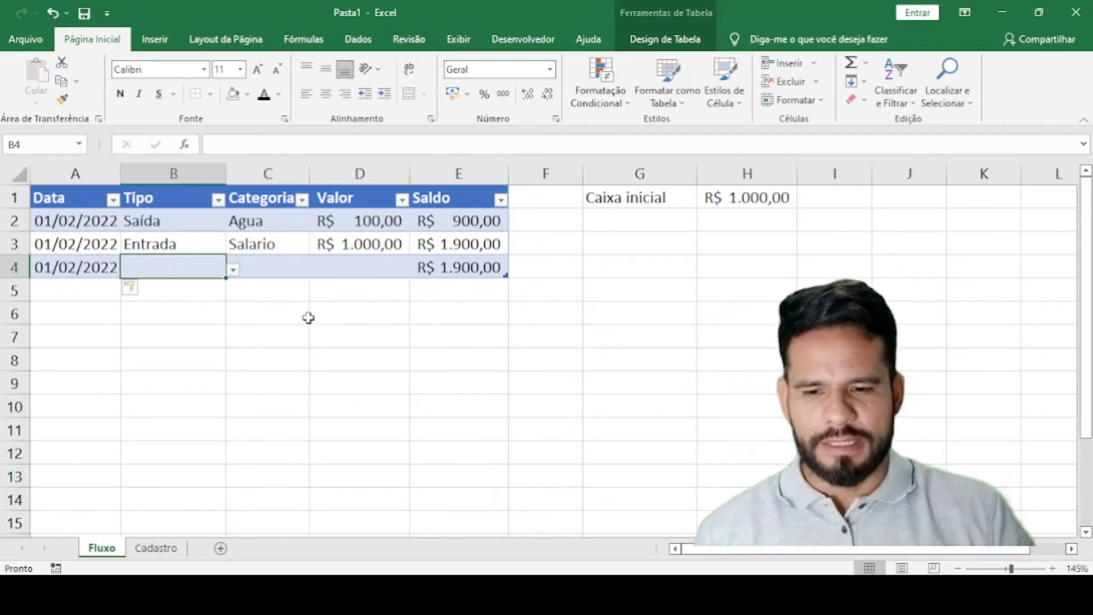
left_click(233, 269)
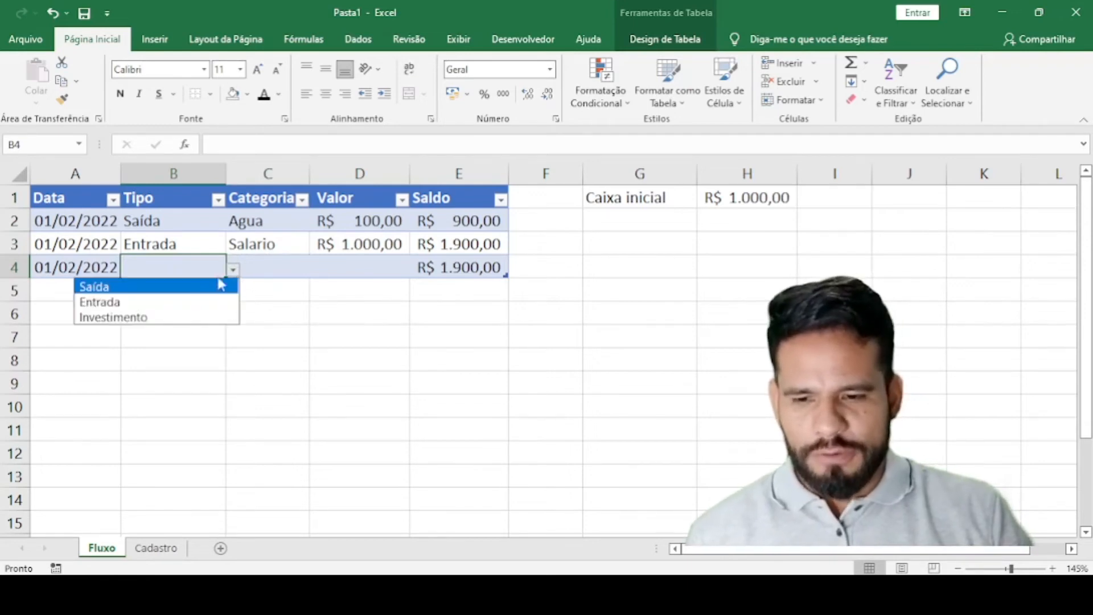
left_click(145, 316)
left_click(293, 270)
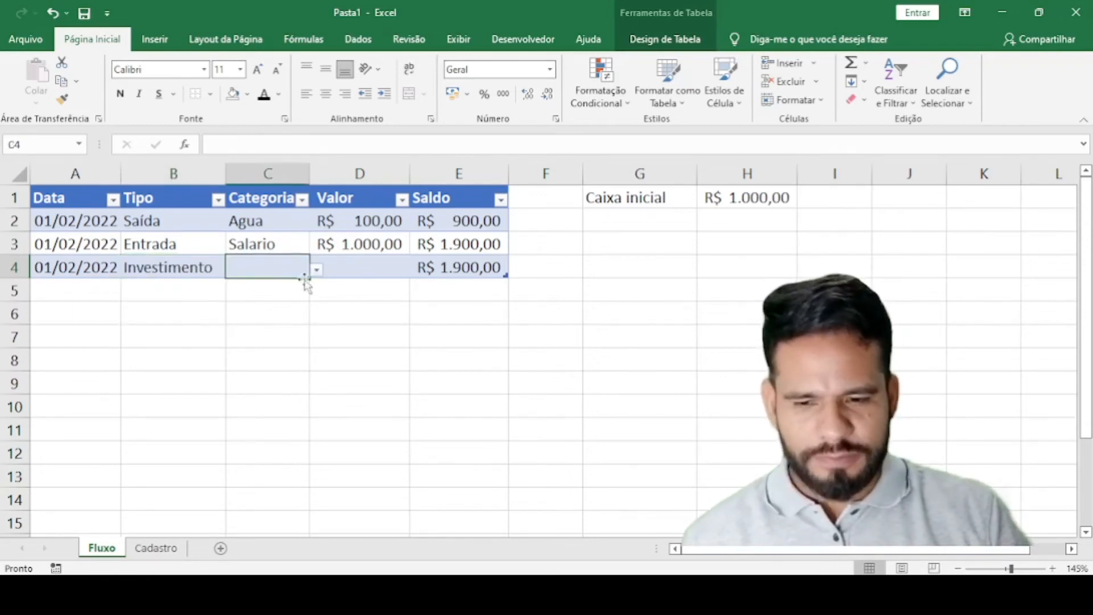
left_click(315, 270)
left_click(284, 290)
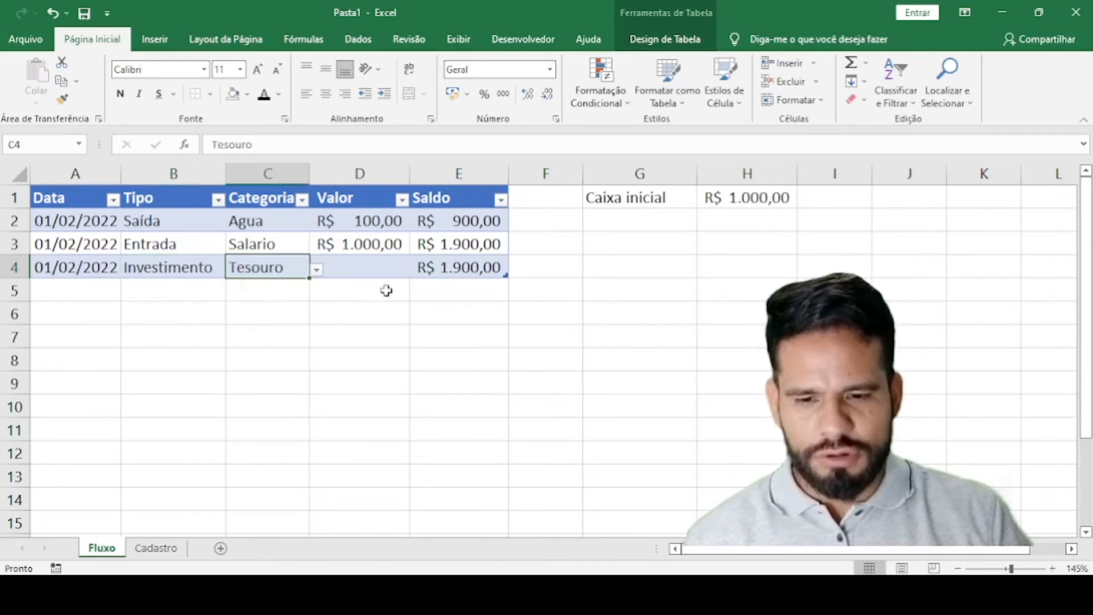
Enter 1000 as the third entry's Valor in D4
left_click(386, 270)
type("1000")
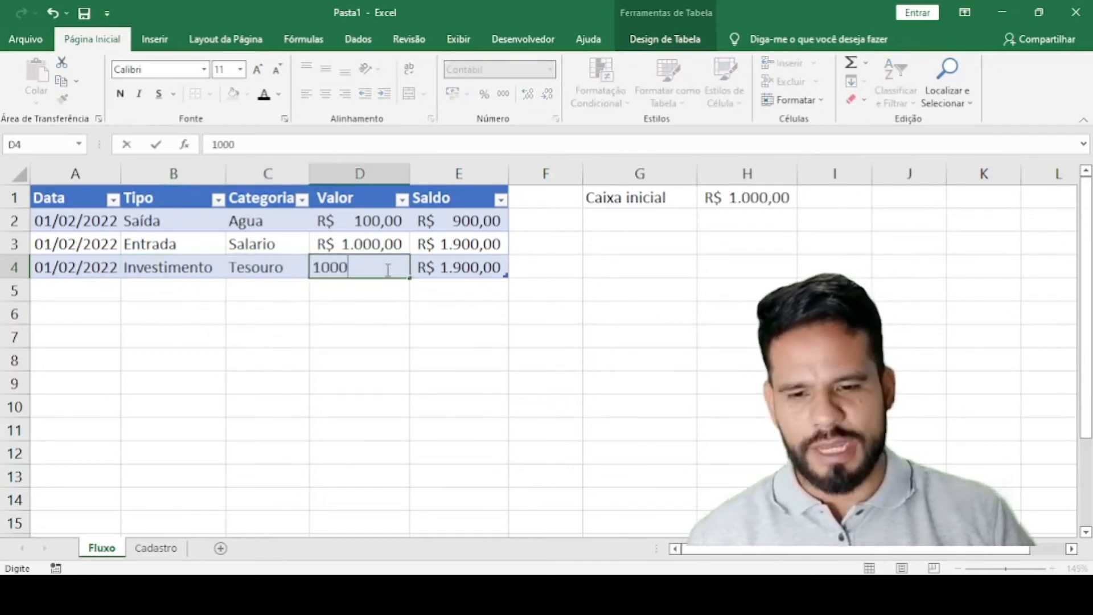
key("Return")
left_click(400, 330)
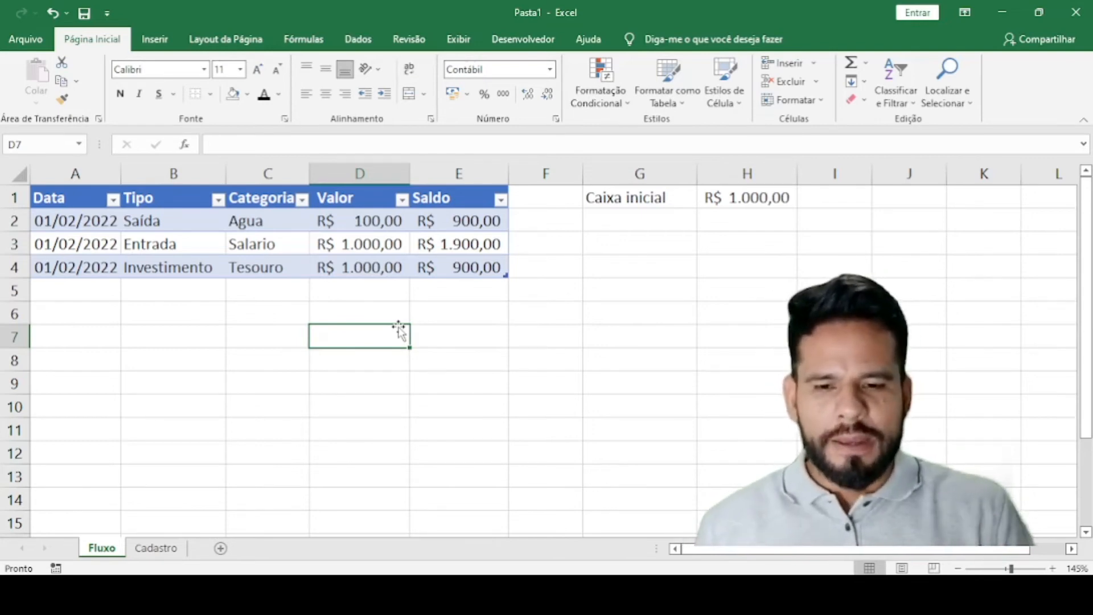
Review the Saída, Entrada and Investimento entries row by row, along with the Tipo options available in B2
left_click_drag(88, 219, 334, 223)
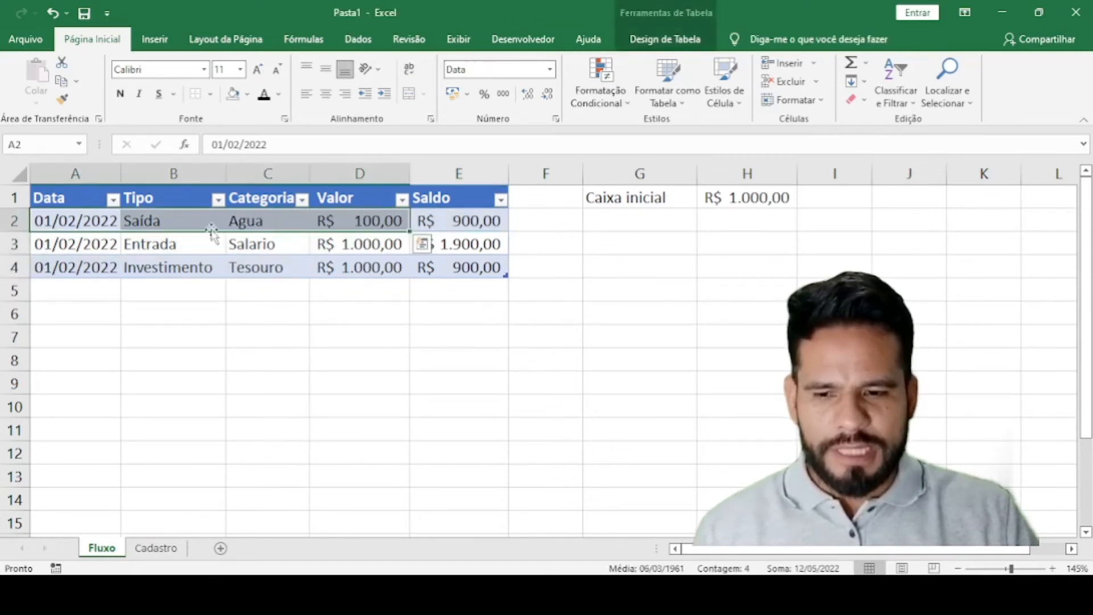
left_click(193, 224)
left_click(234, 223)
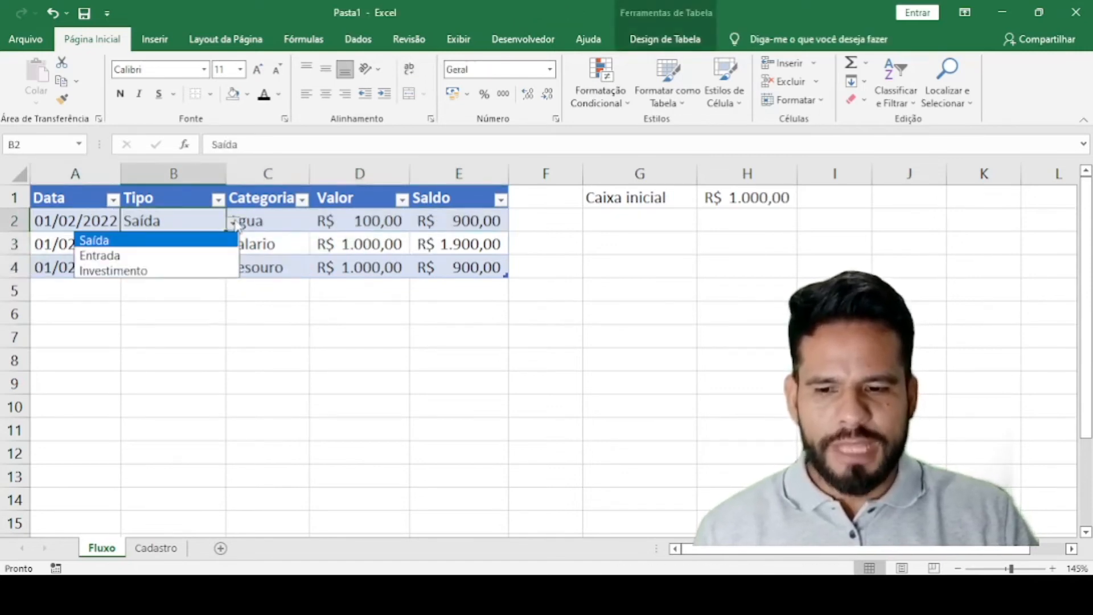
left_click(195, 222)
left_click_drag(105, 215, 466, 219)
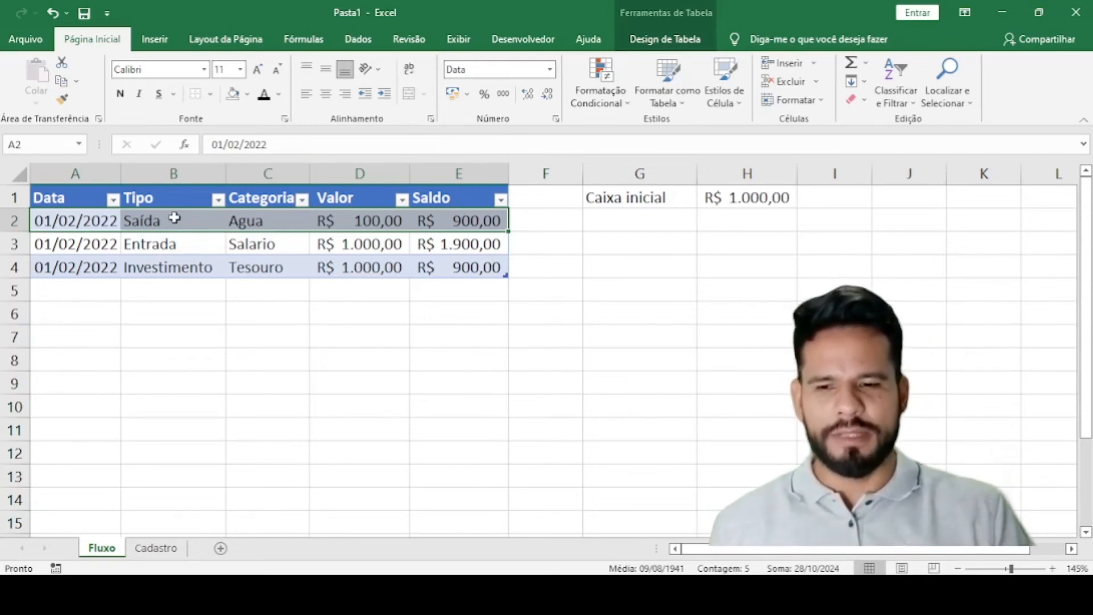
left_click(104, 241)
left_click_drag(105, 240, 461, 244)
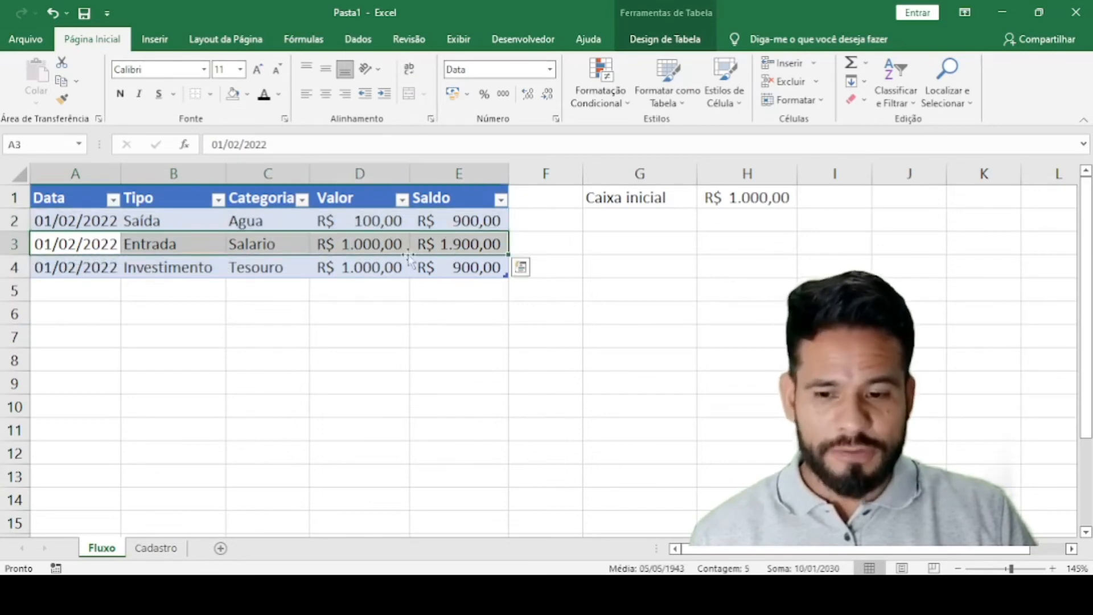
left_click(191, 247)
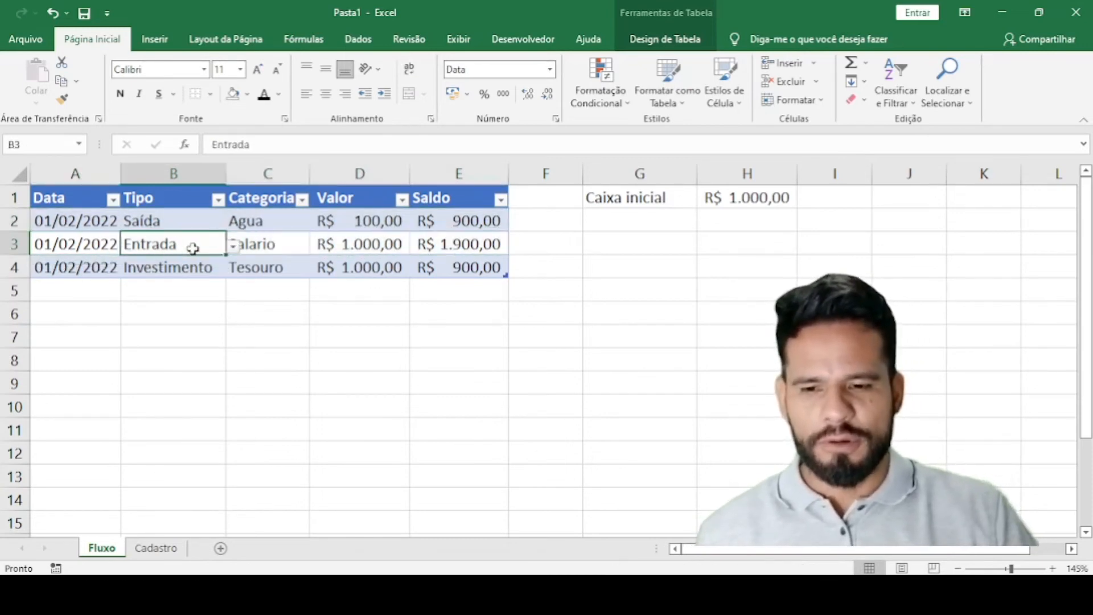
left_click(119, 250)
left_click_drag(120, 250, 436, 250)
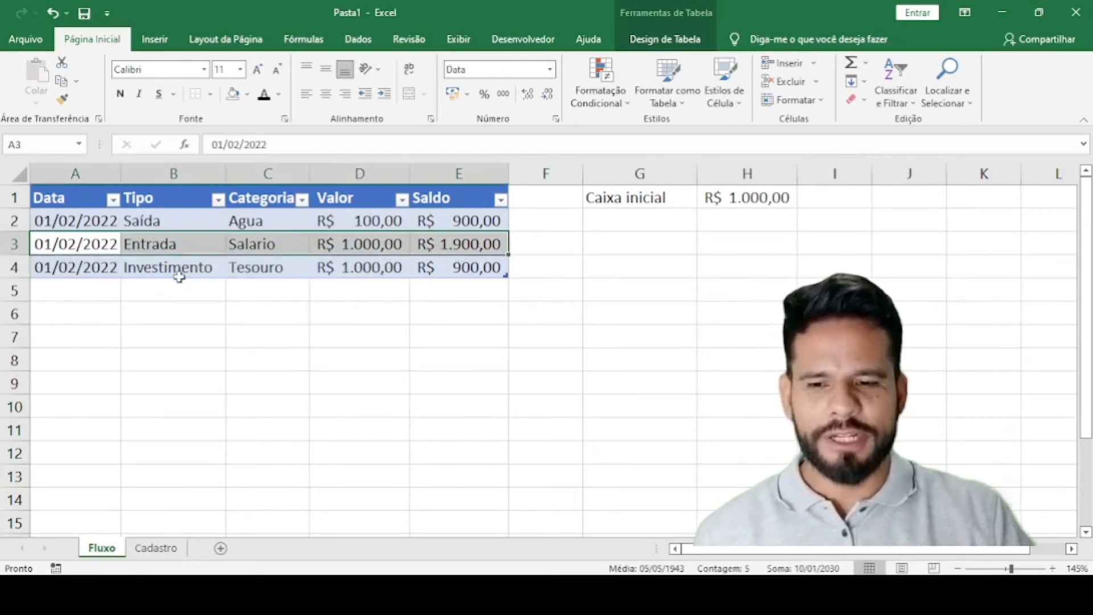
left_click_drag(107, 274, 430, 268)
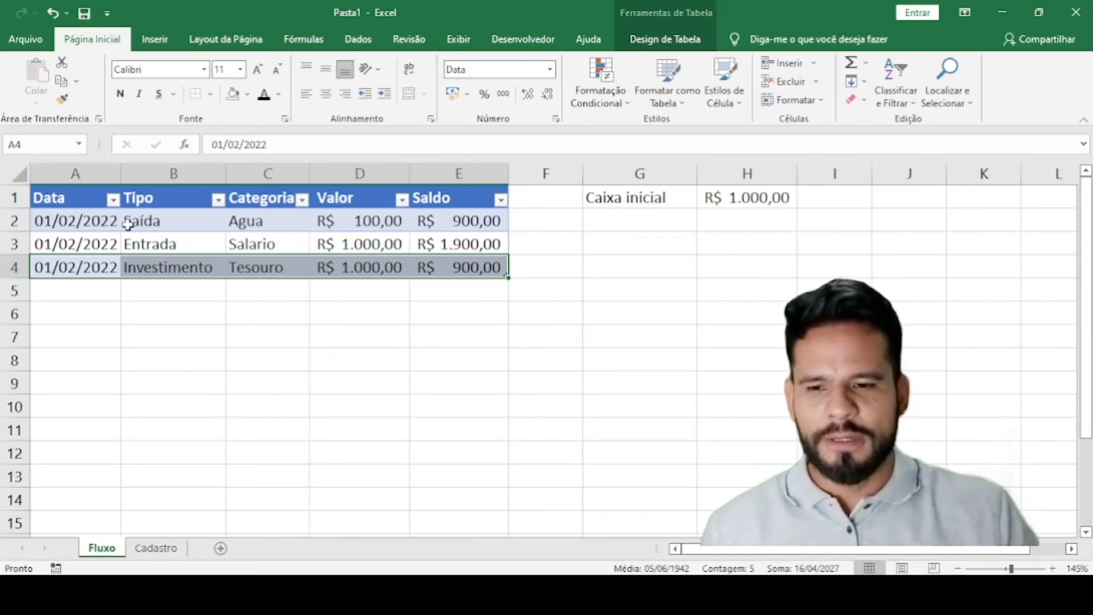
left_click(128, 223)
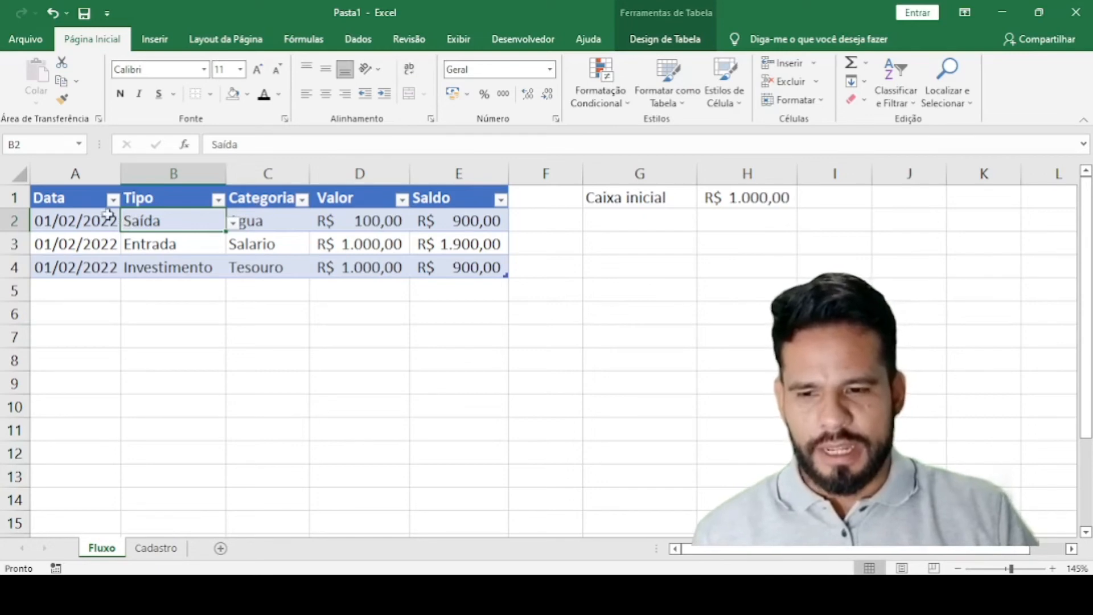
left_click(79, 224)
left_click_drag(78, 223, 445, 264)
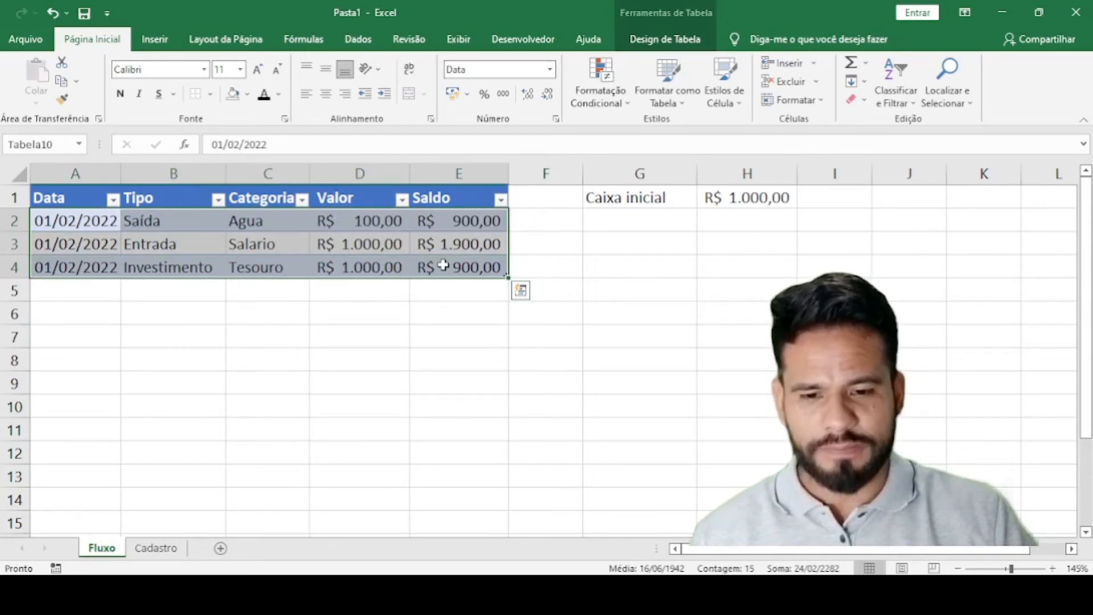
Start a formula-based conditional formatting rule for A2:E4 using the condition =$B2="Saída"
key("ctrl+q")
left_click_drag(100, 227, 450, 274)
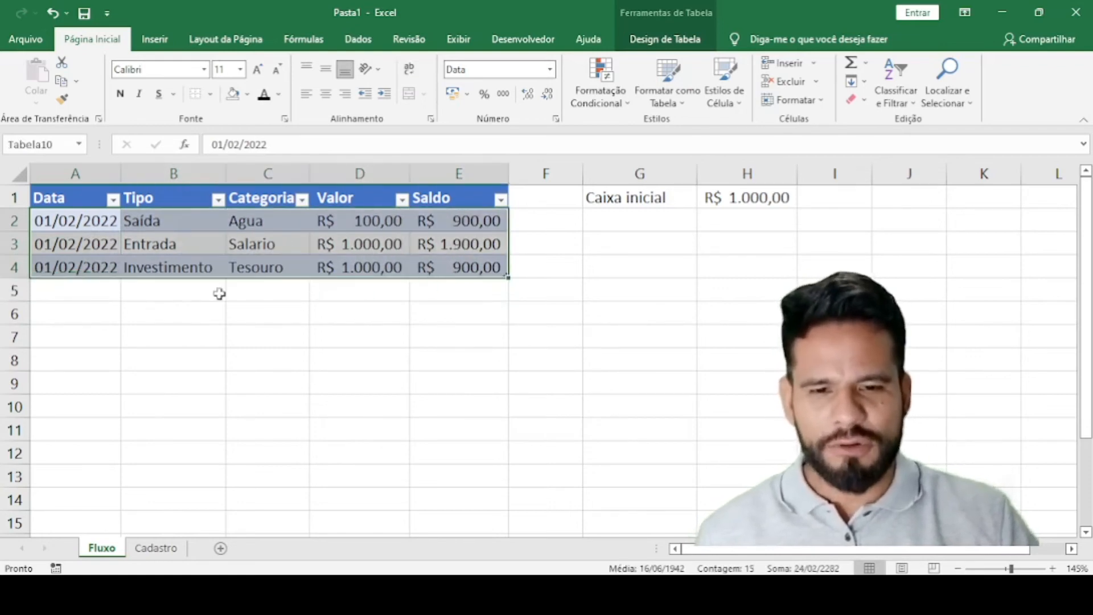
left_click(608, 100)
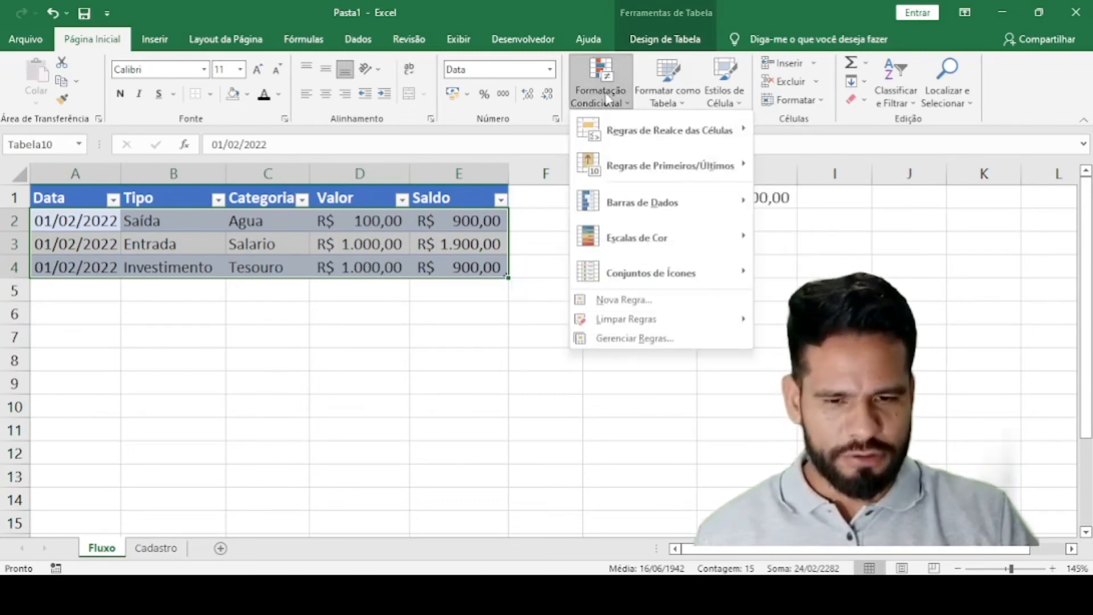
left_click(625, 300)
left_click_drag(424, 193, 576, 131)
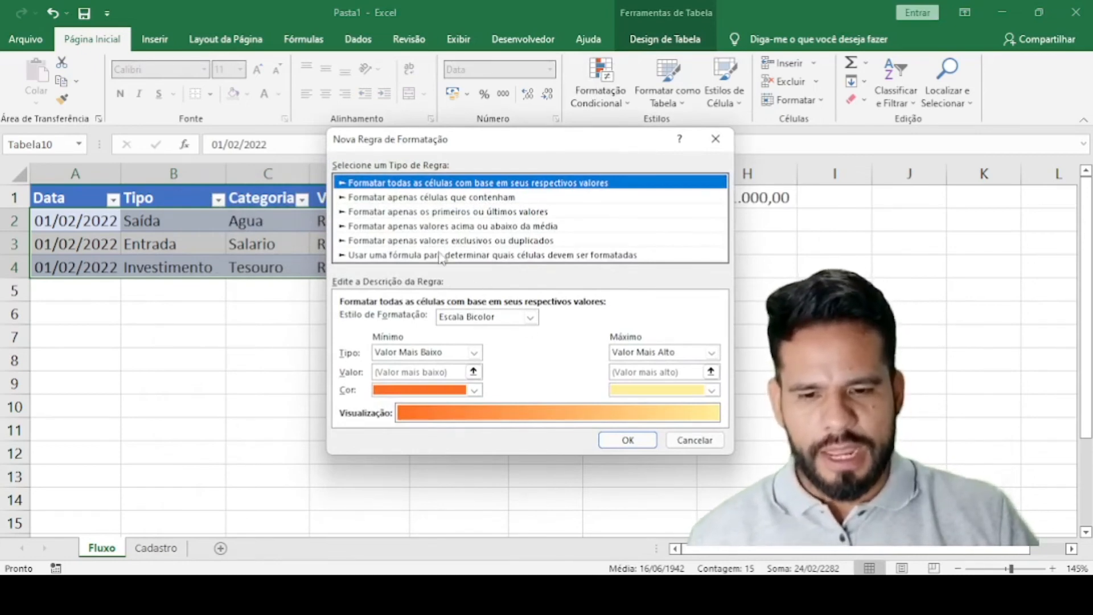
left_click(362, 256)
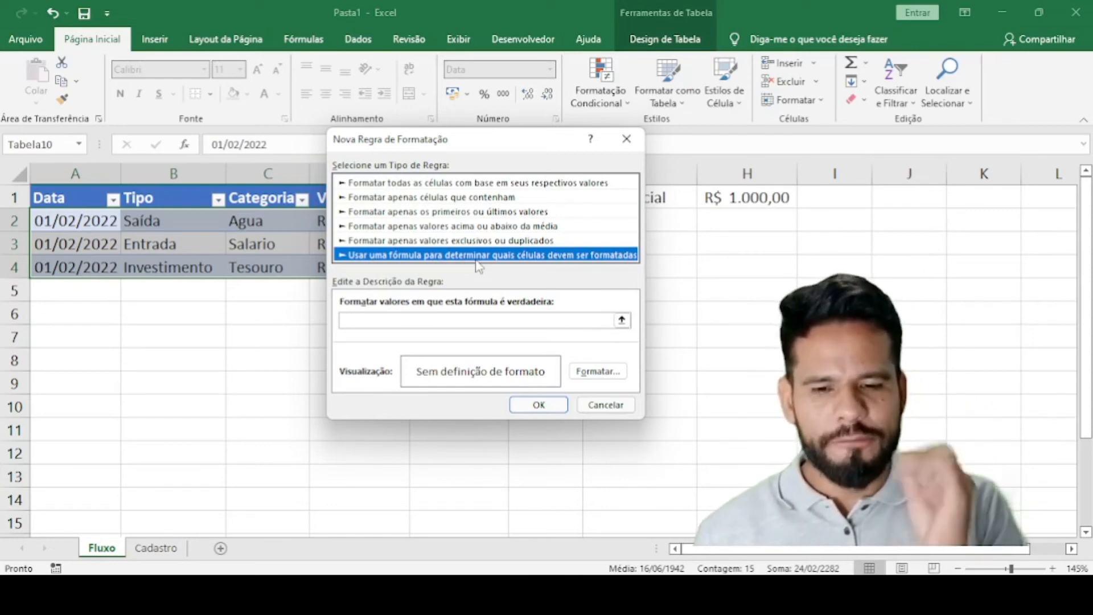
left_click(370, 317)
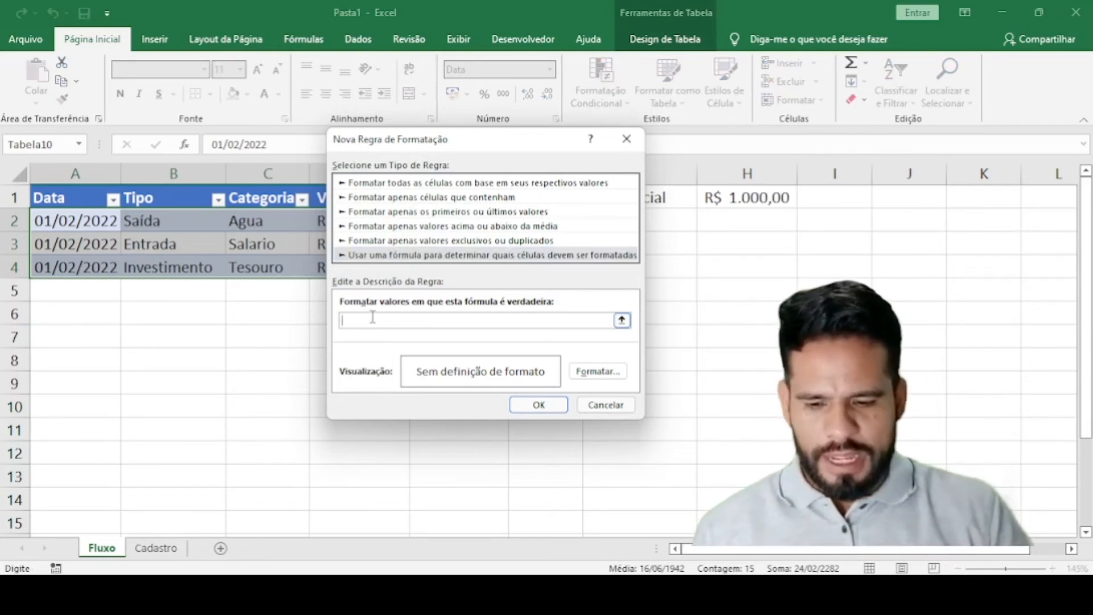
type("=")
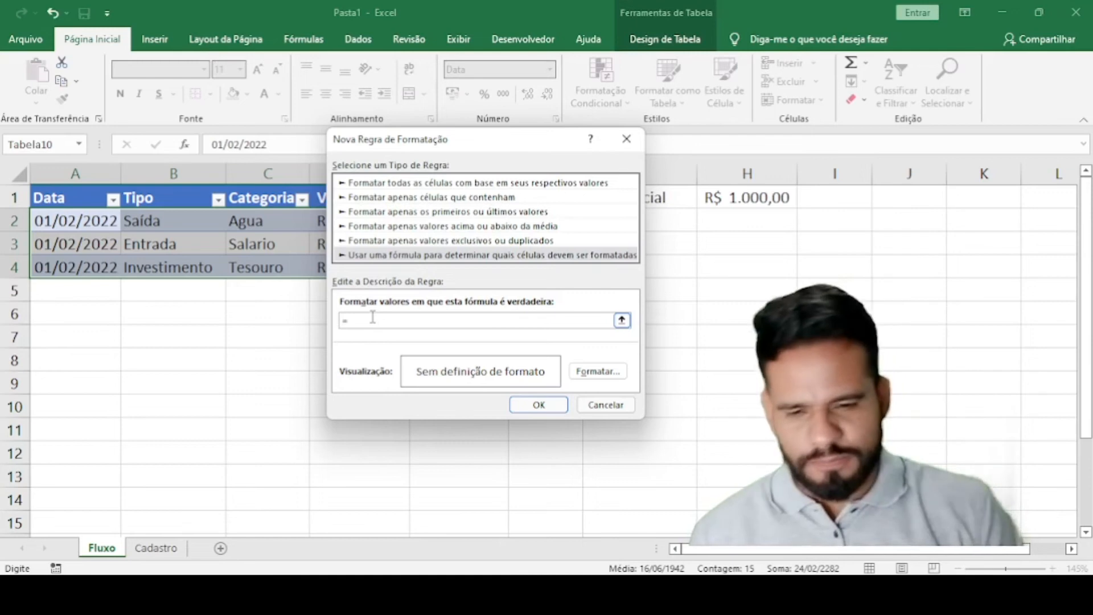
left_click(179, 221)
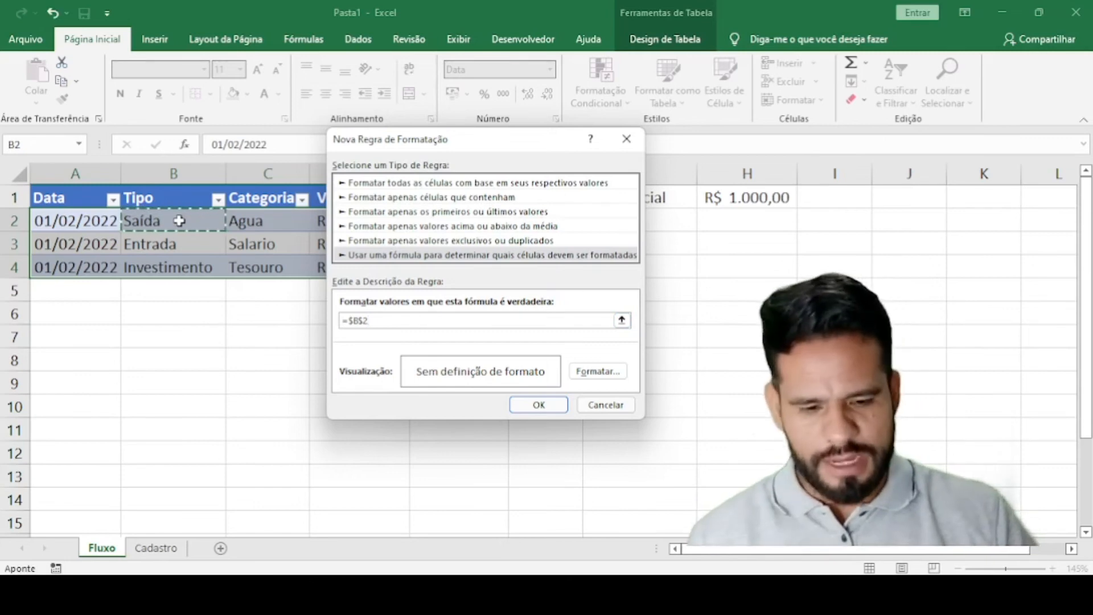
left_click(365, 320)
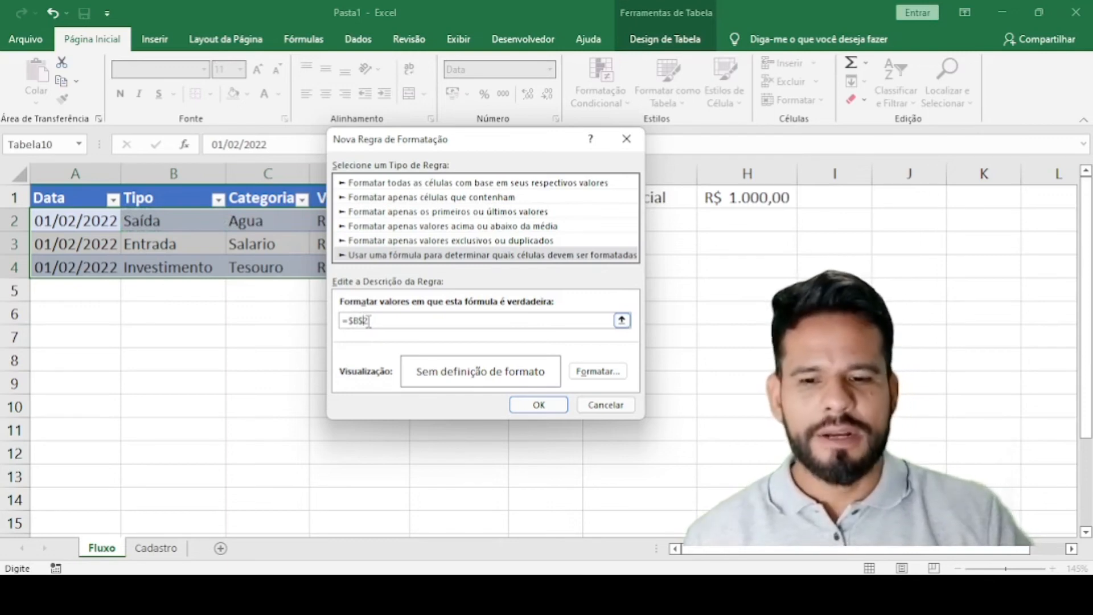
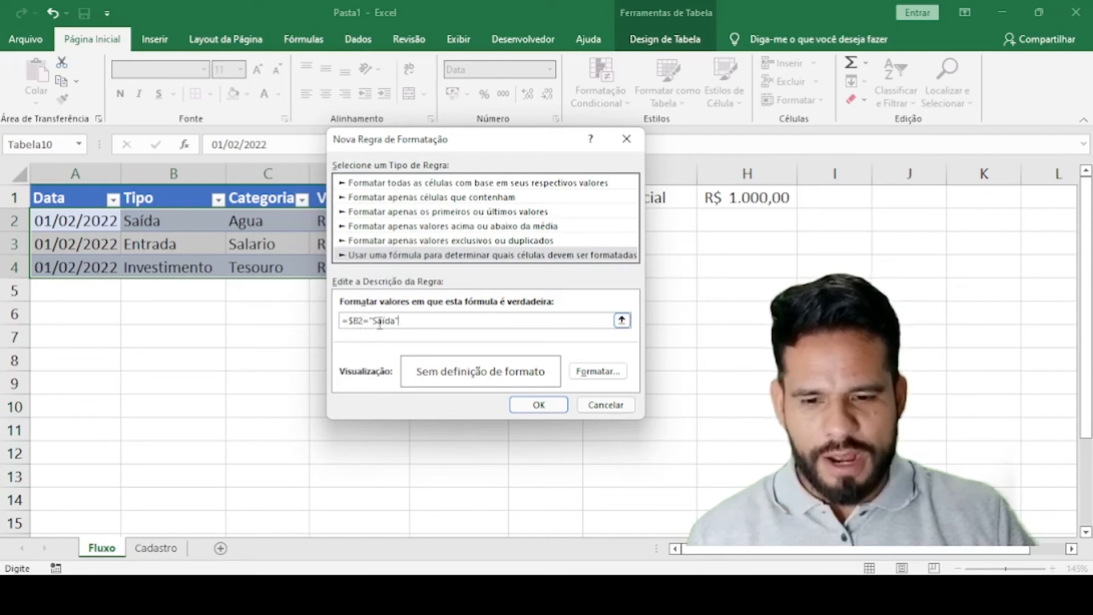
Give the Saída rule a medium grey fill and apply it to the table rows
left_click(607, 376)
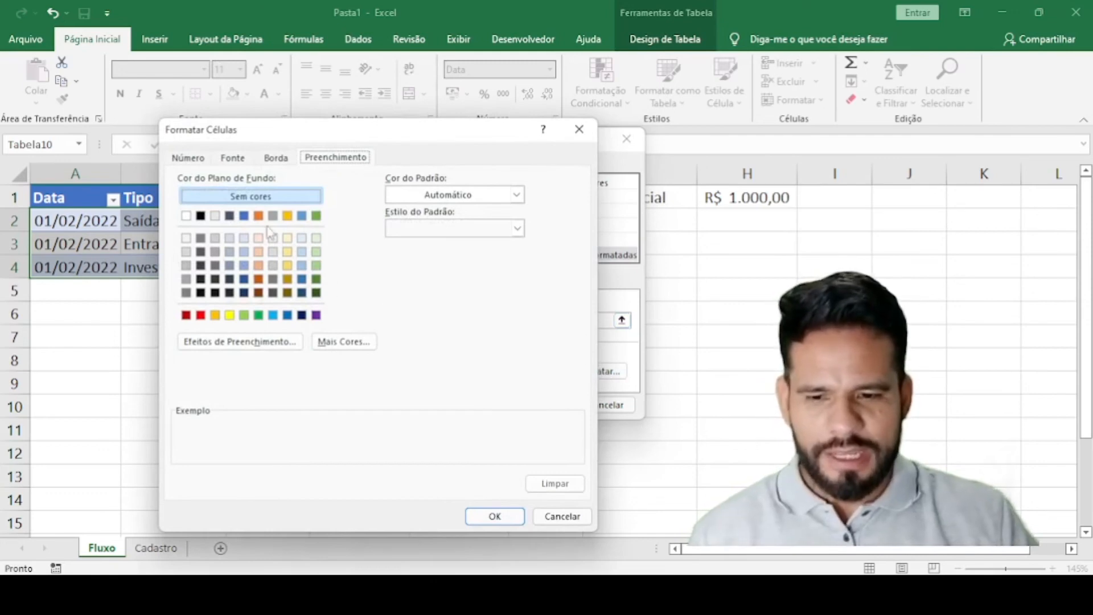
left_click(215, 252)
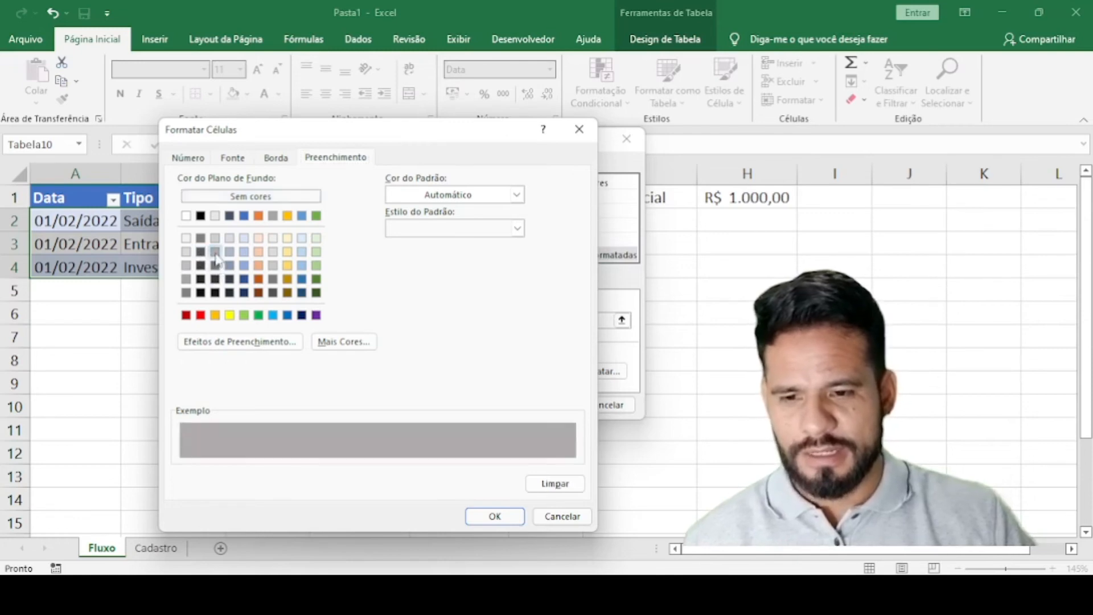
left_click_drag(440, 139, 725, 157)
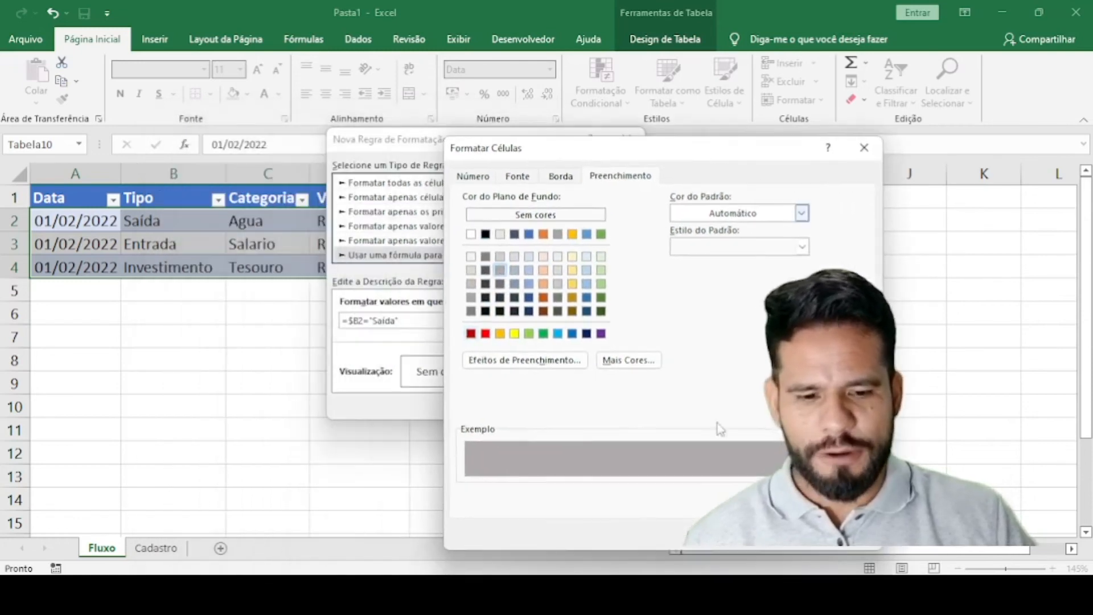
left_click(779, 534)
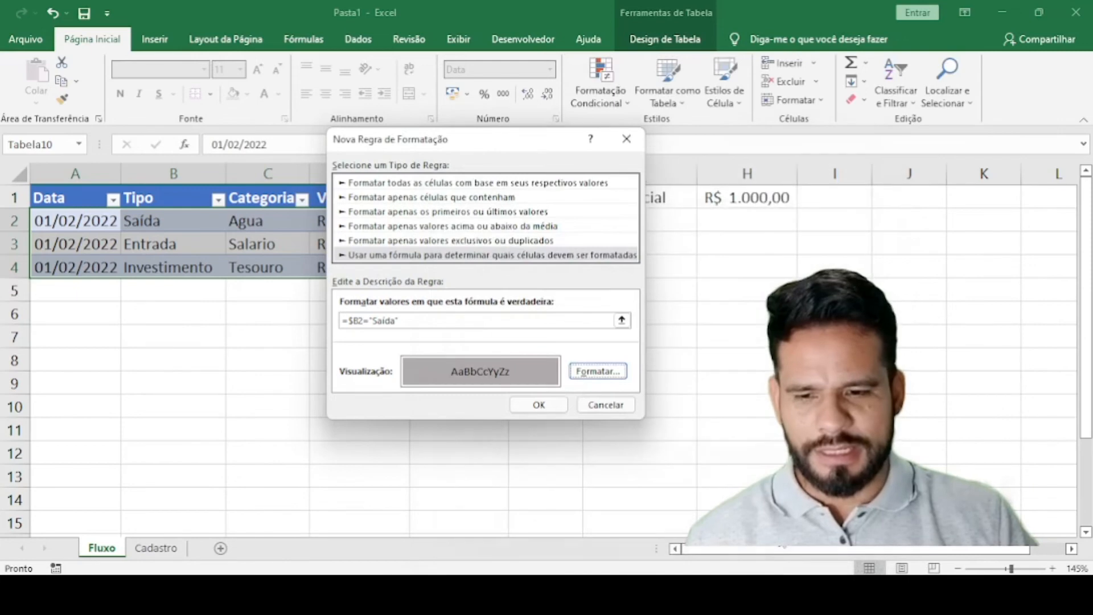
left_click(539, 405)
left_click(444, 405)
left_click(214, 405)
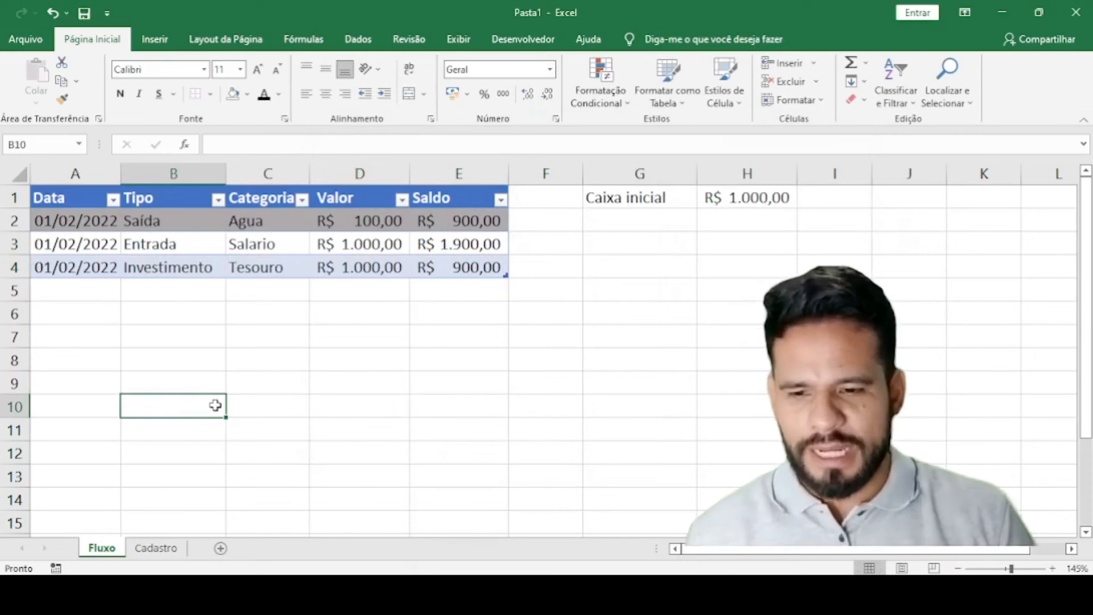
Test the Saída rule by switching the type in B2 to Entrada and back to Saída
left_click(213, 259)
left_click(228, 225)
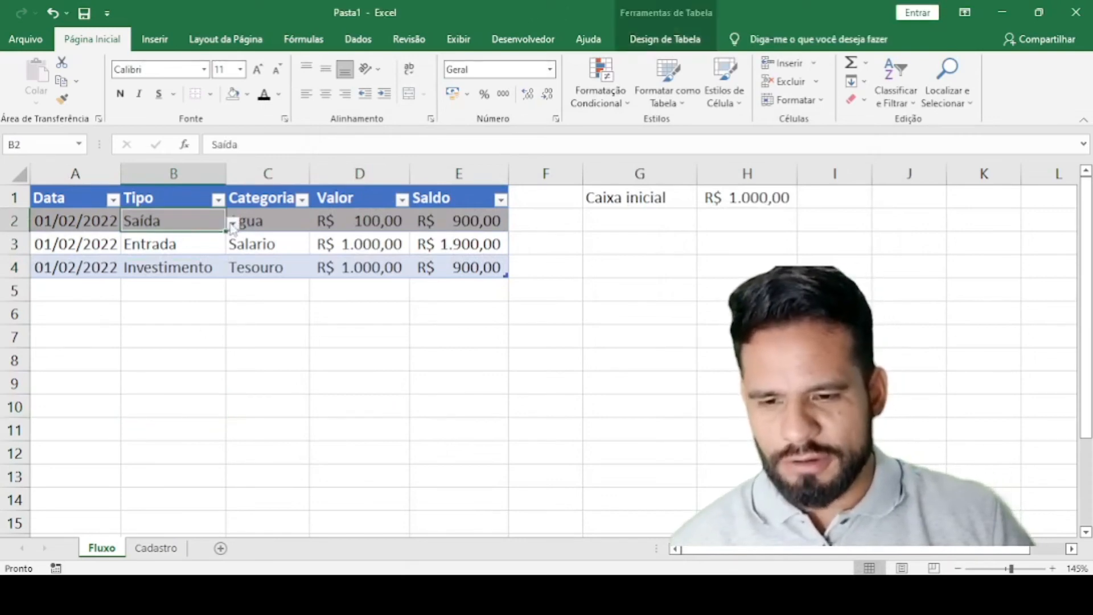
left_click(233, 223)
left_click(160, 255)
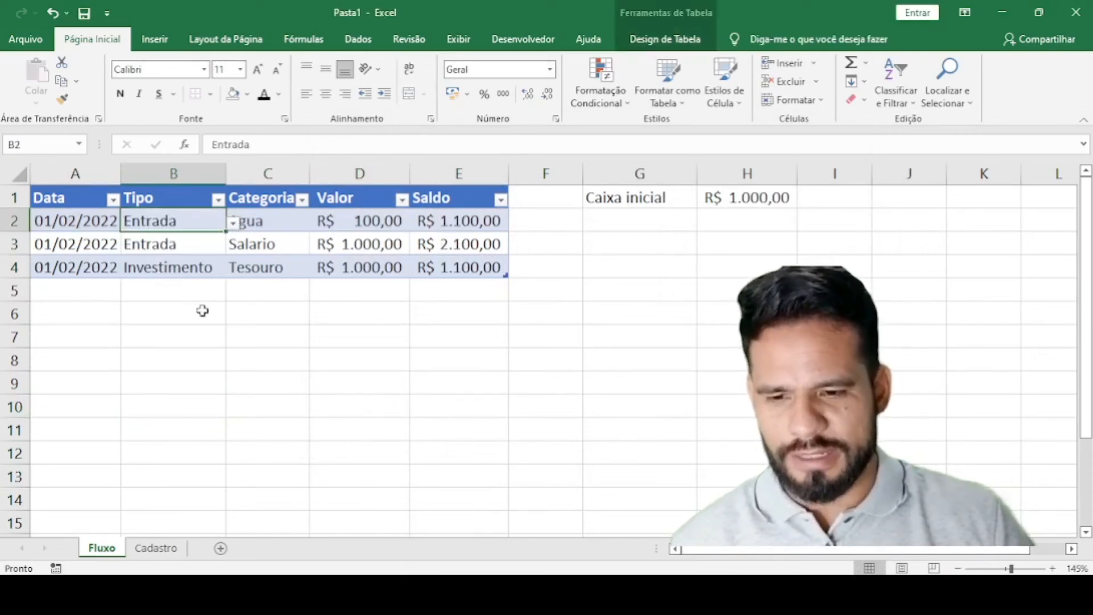
left_click(207, 317)
left_click(217, 220)
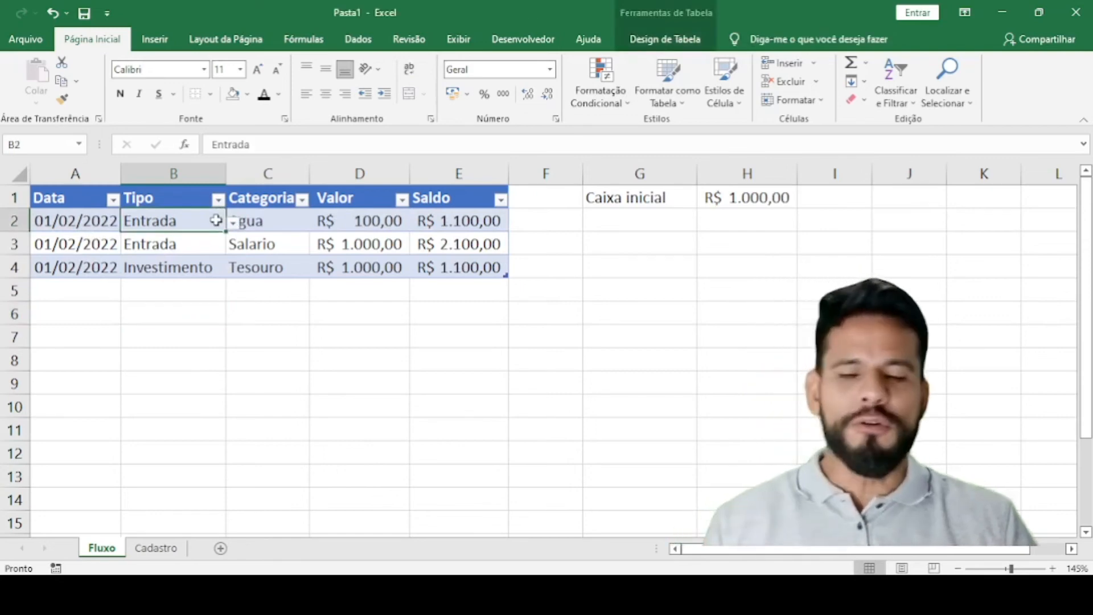
left_click(233, 223)
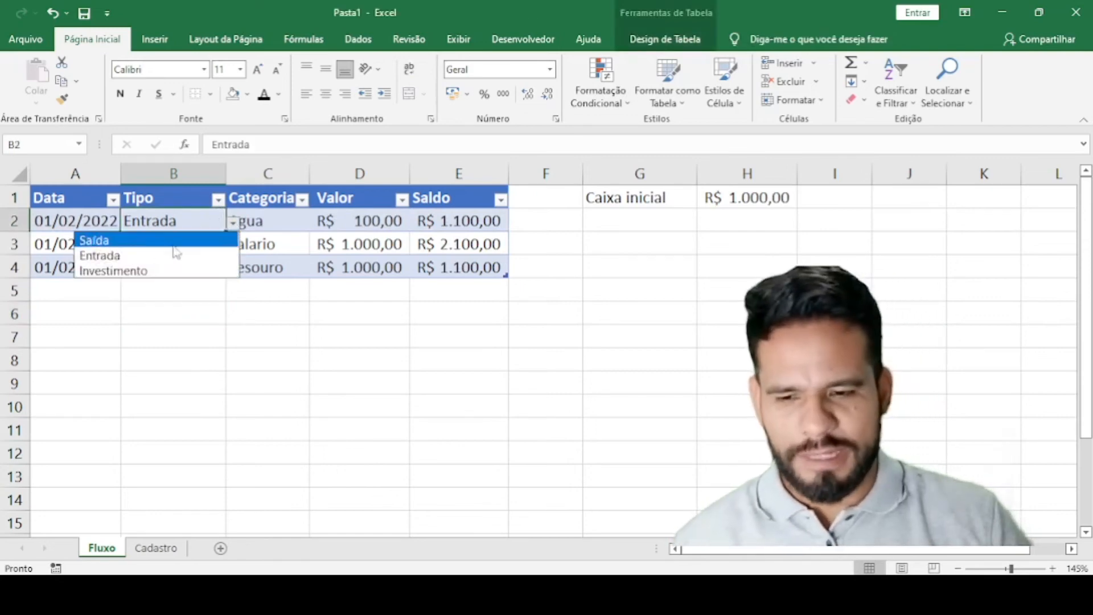
left_click(155, 242)
left_click(191, 251)
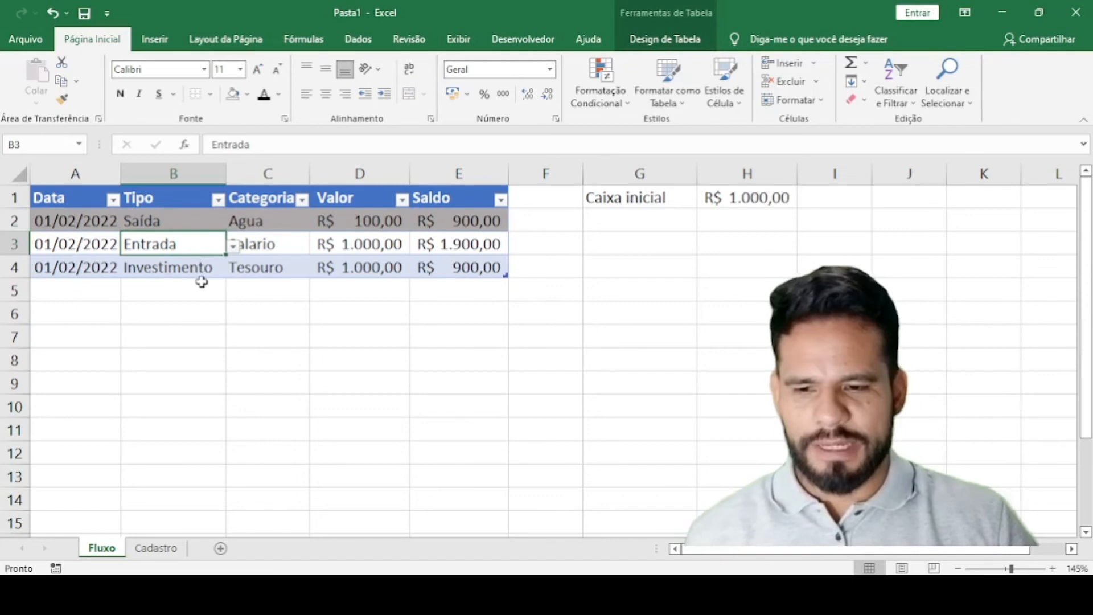
left_click_drag(238, 379, 238, 365)
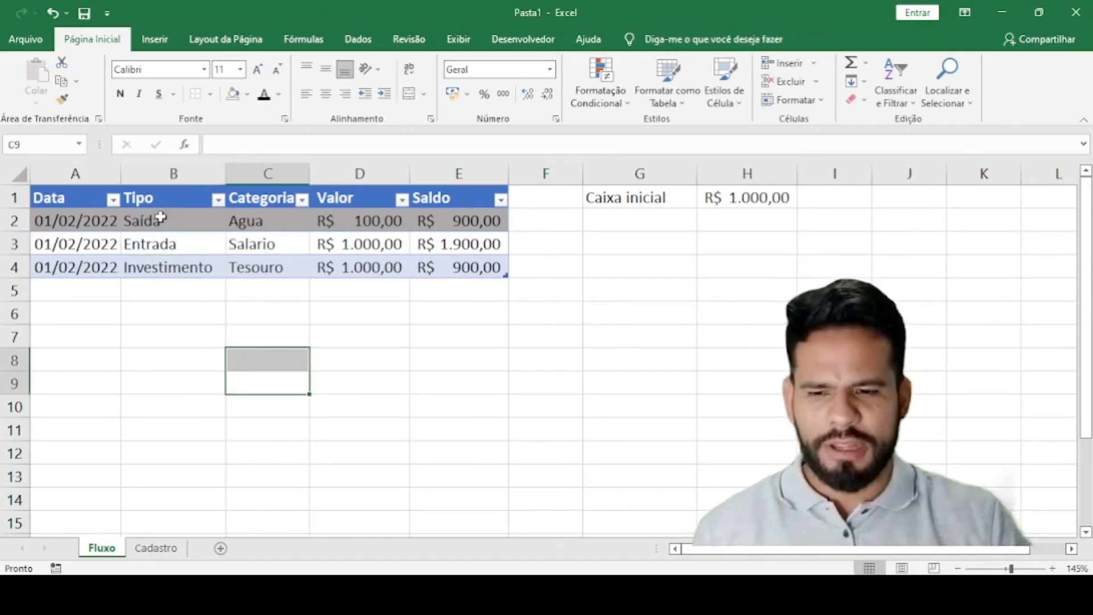
left_click(161, 217)
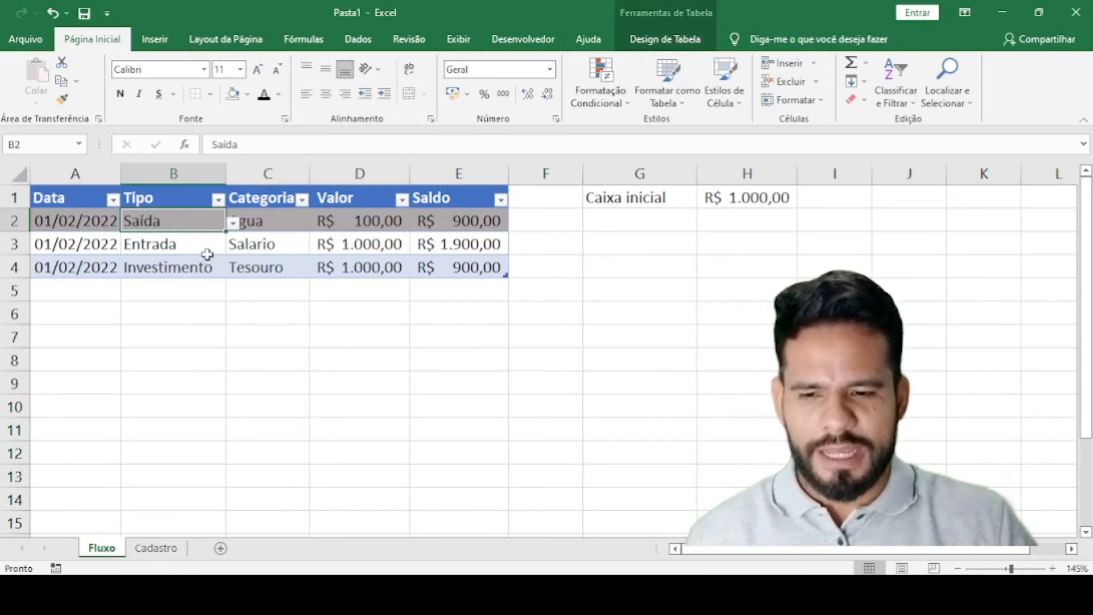
Create another formula-based conditional formatting rule for A2:E4 with the condition =$B2="Entrada"
left_click_drag(92, 222, 456, 263)
left_click(600, 83)
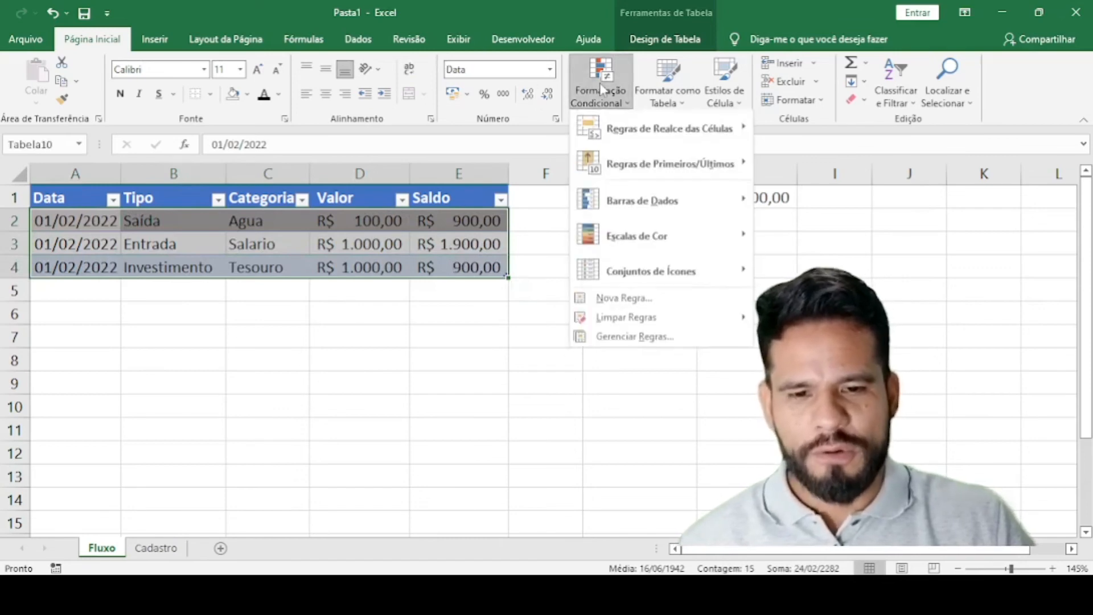
left_click(642, 308)
left_click(346, 238)
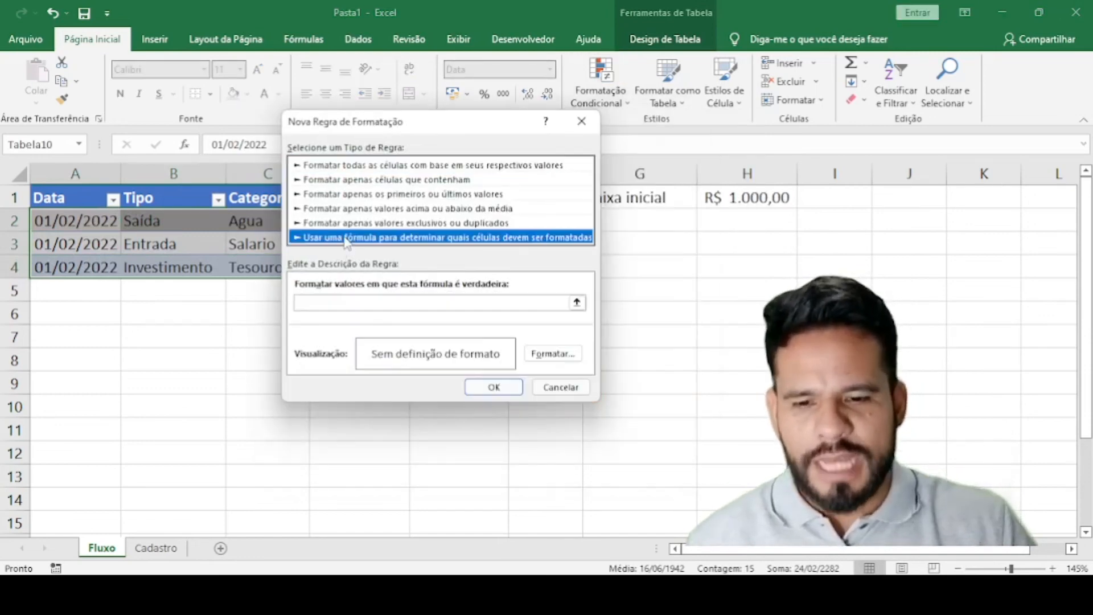
left_click(354, 303)
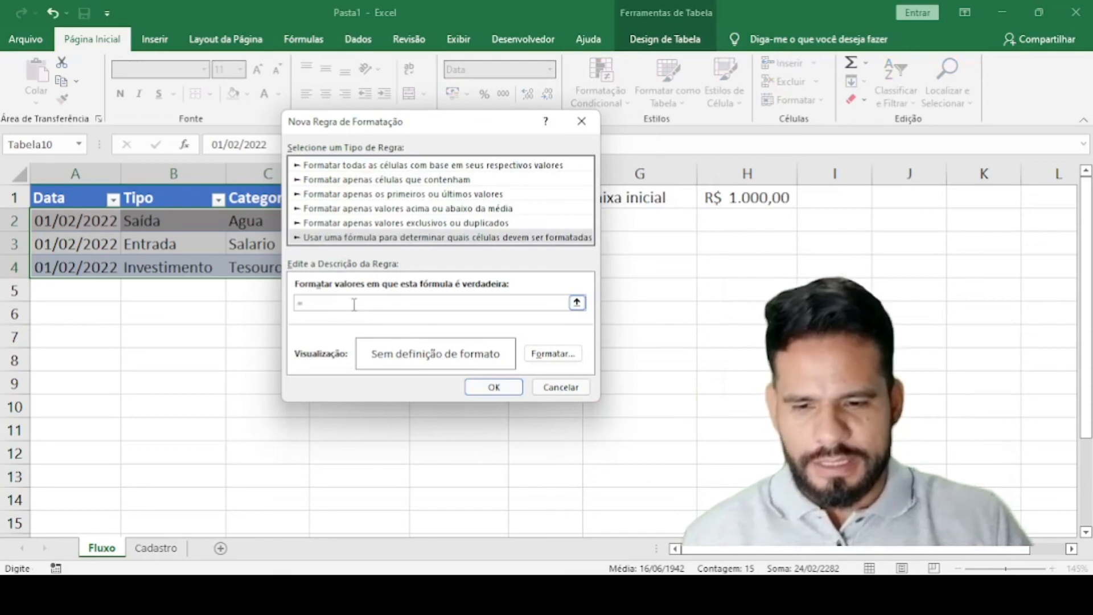
left_click(175, 227)
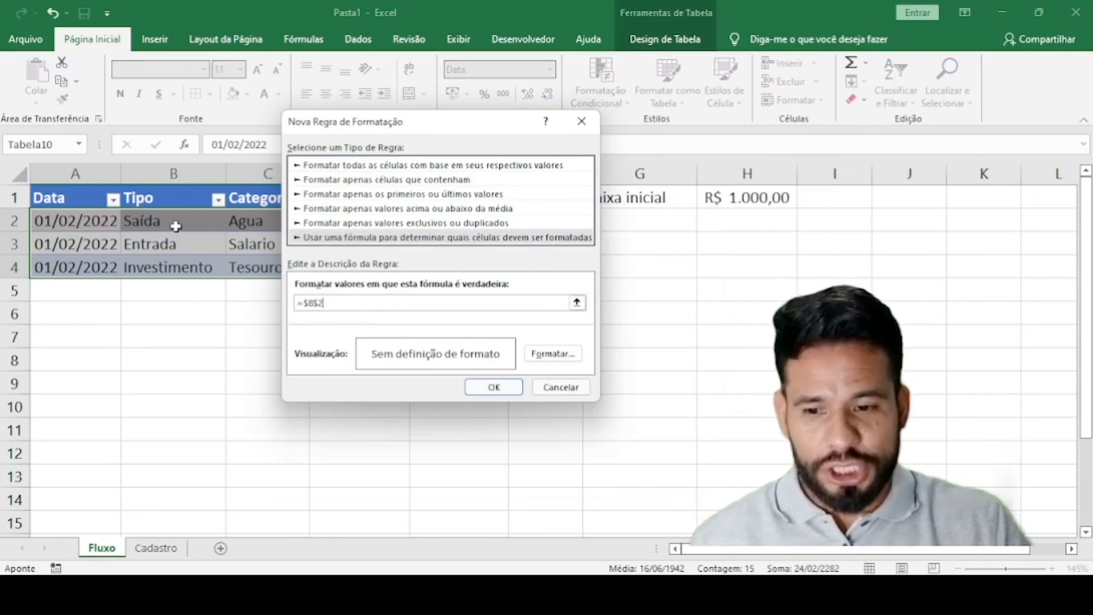
left_click(320, 302)
key("BackSpace")
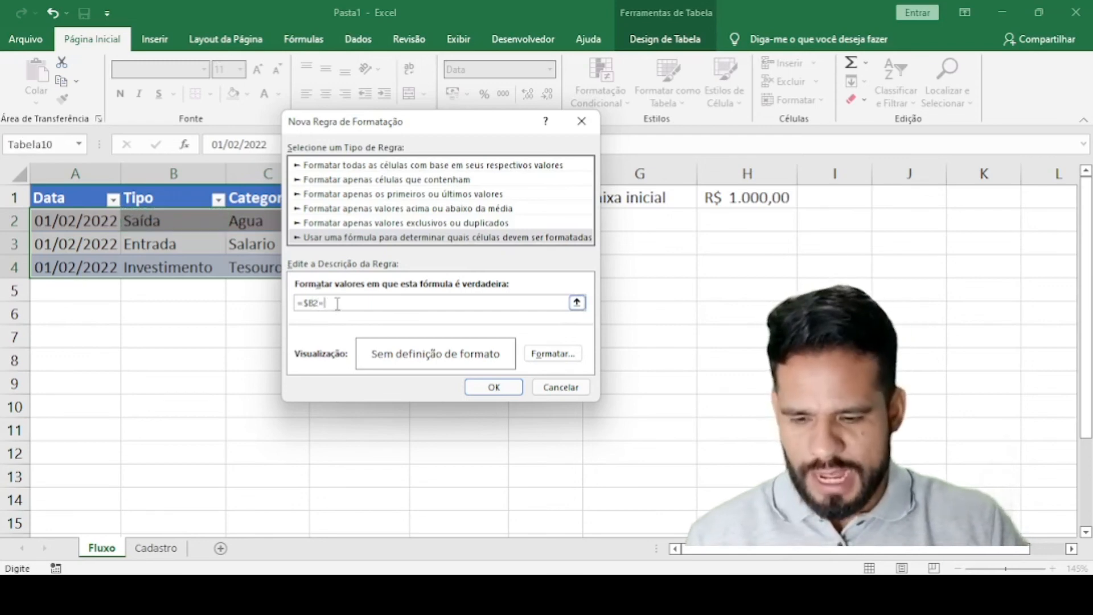
type("=\"Entrada")
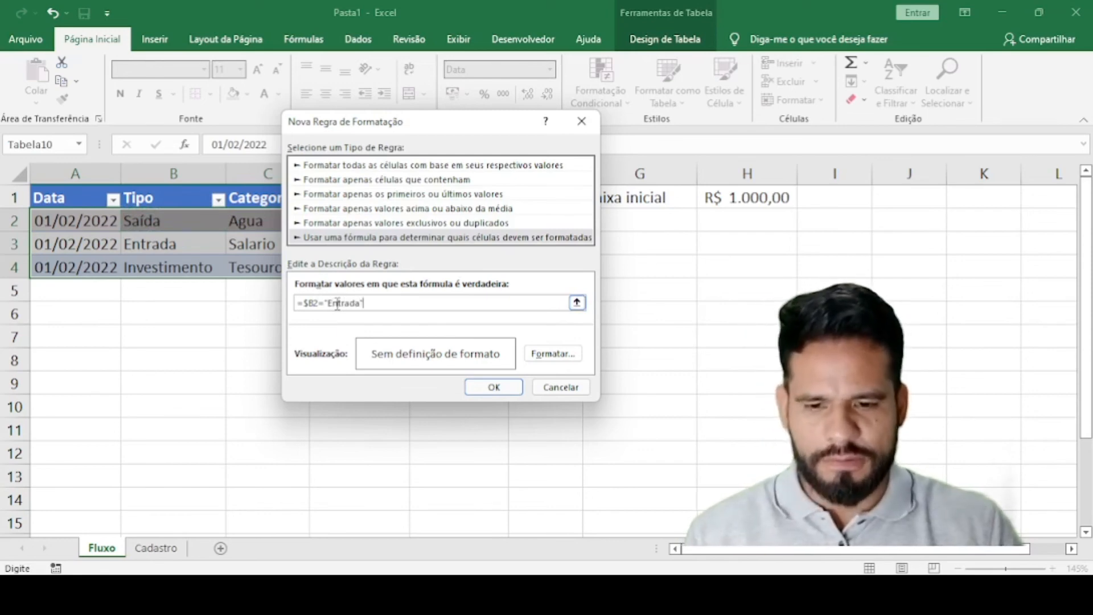
Assign the standard light green fill to the Entrada rule and apply it
left_click(572, 353)
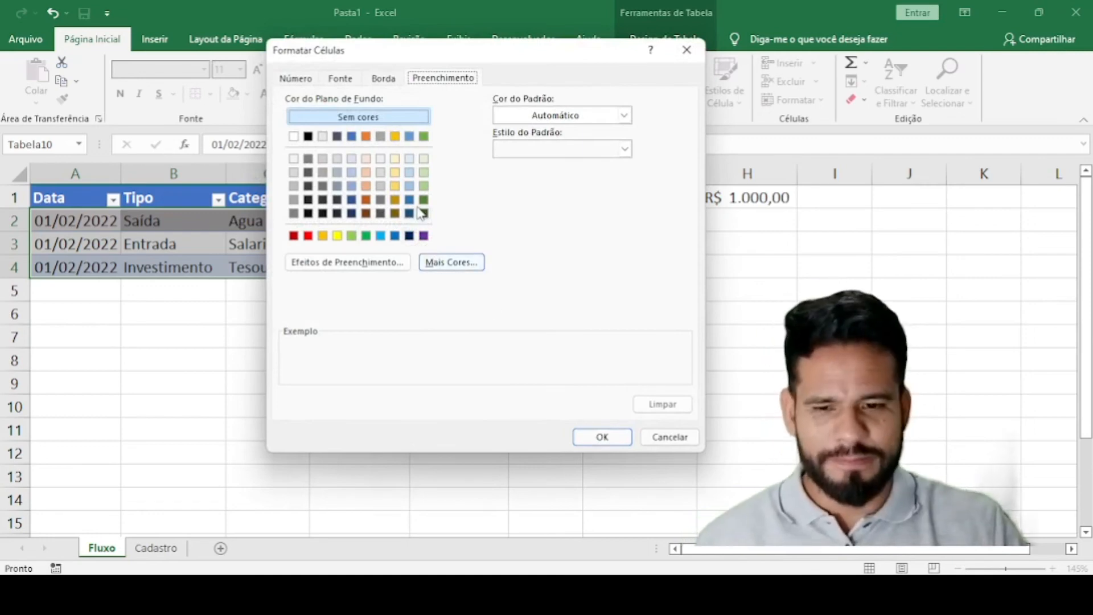
left_click(353, 236)
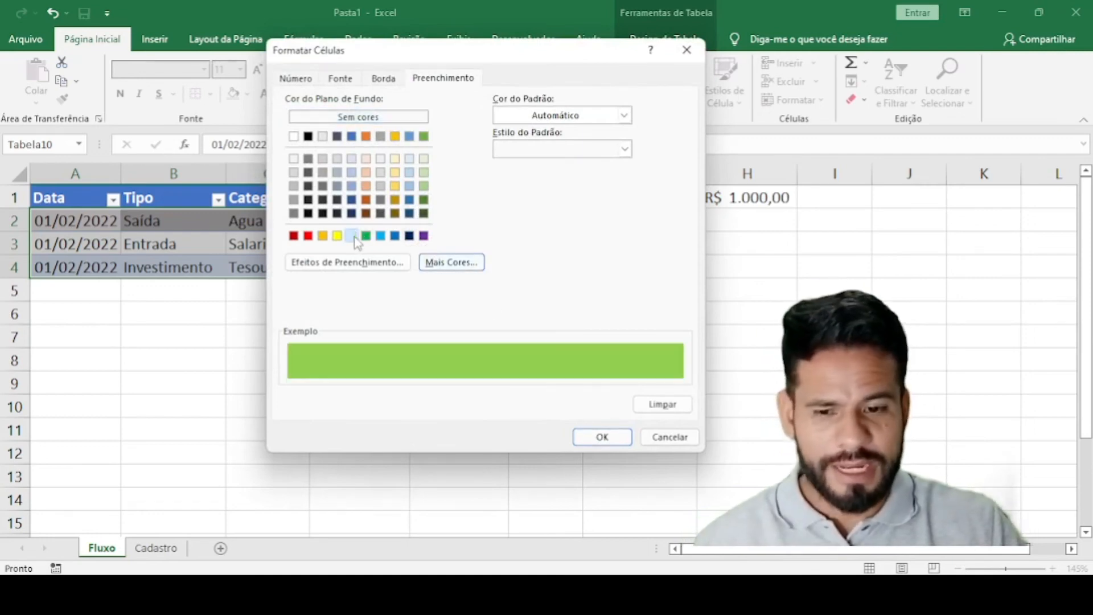
left_click(604, 437)
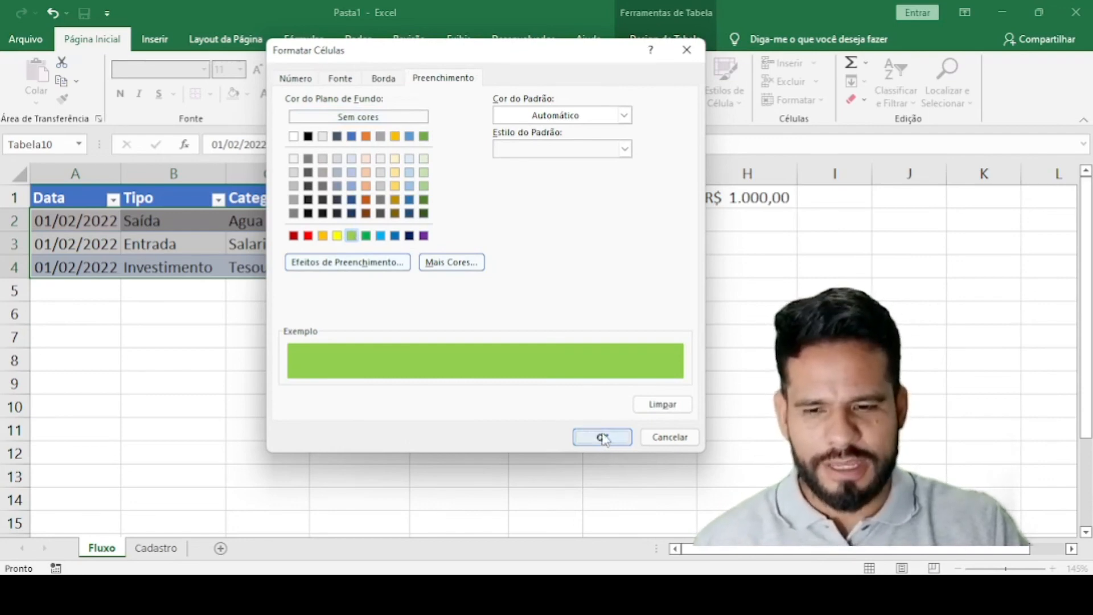
left_click(494, 387)
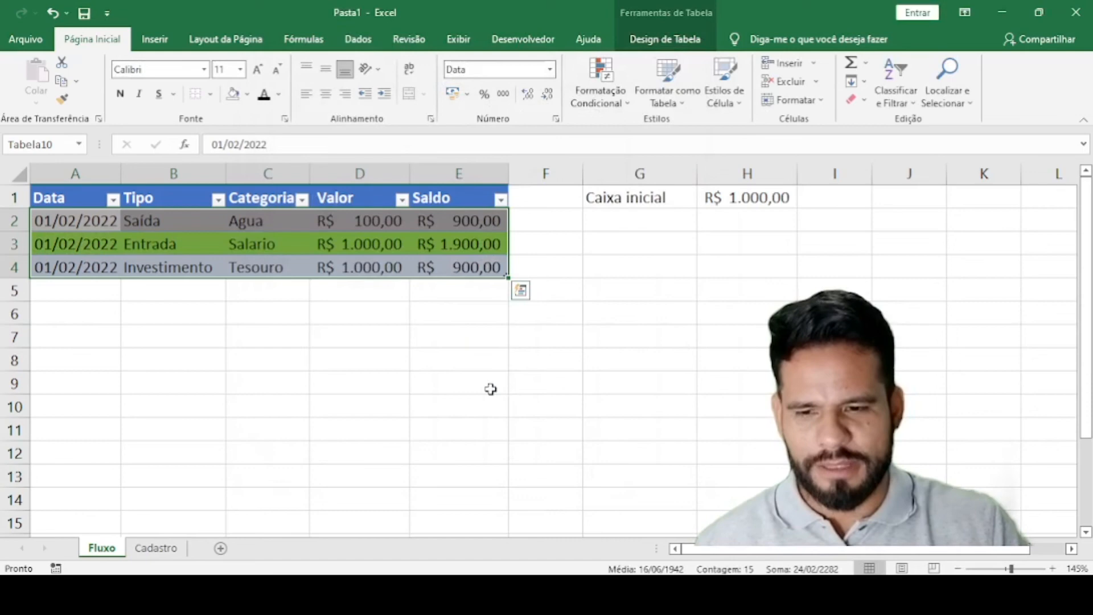
left_click(490, 388)
Check the row colouring of the Entrada and Investimento entries in the table
left_click(184, 242)
left_click(277, 245)
left_click(569, 284)
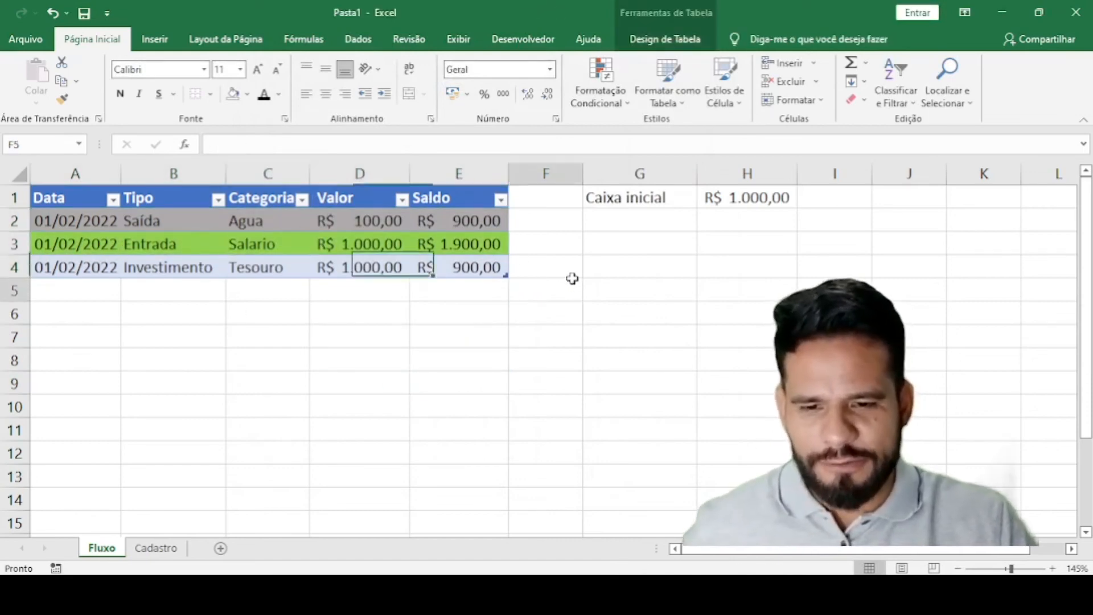
left_click(606, 336)
left_click(291, 338)
left_click(192, 250)
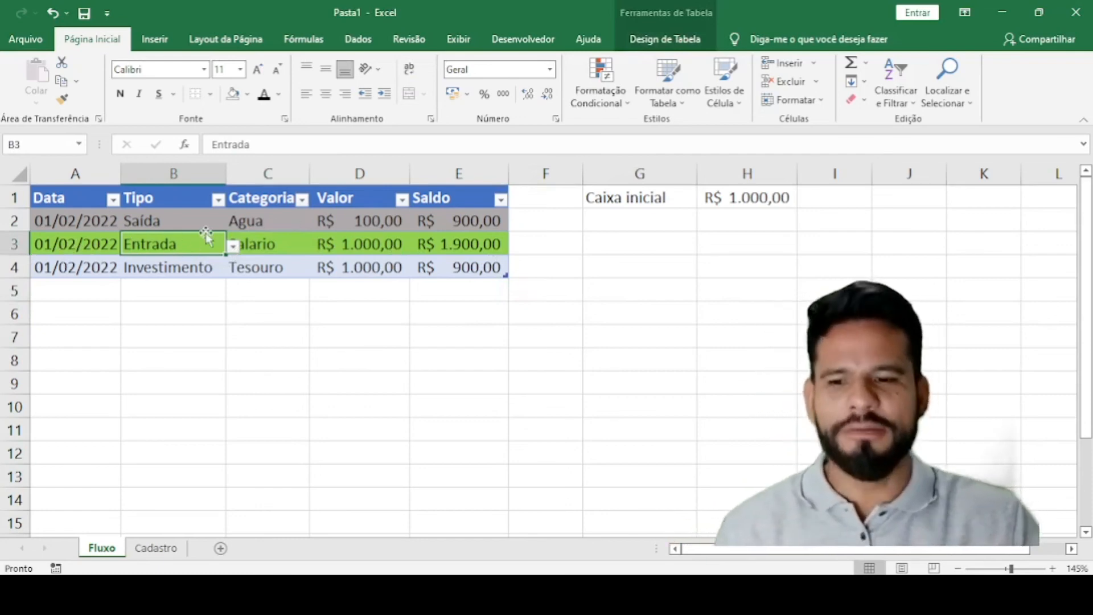
left_click(206, 268)
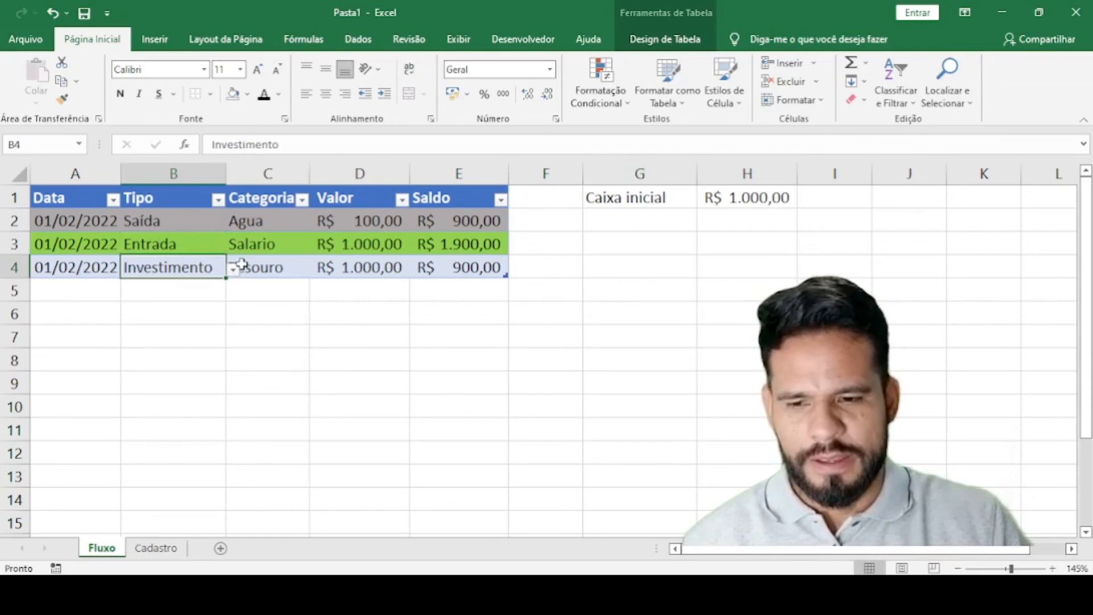
Create a third formula-based conditional formatting rule for A2:E4 with the condition =$B2="Investimento"
left_click_drag(62, 219, 501, 268)
left_click(607, 83)
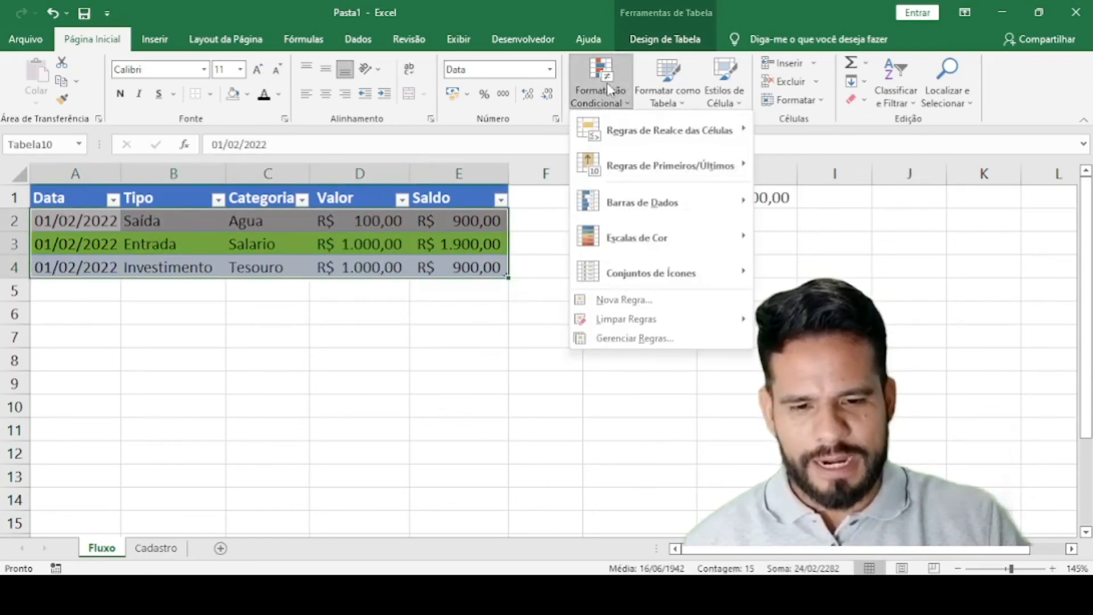
left_click(601, 302)
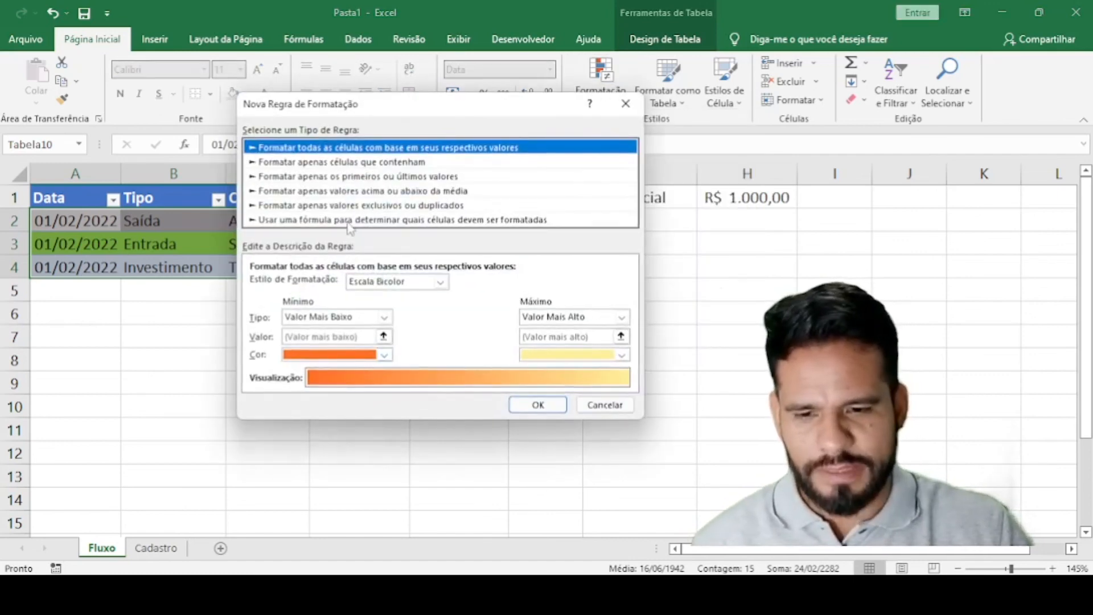
left_click(337, 219)
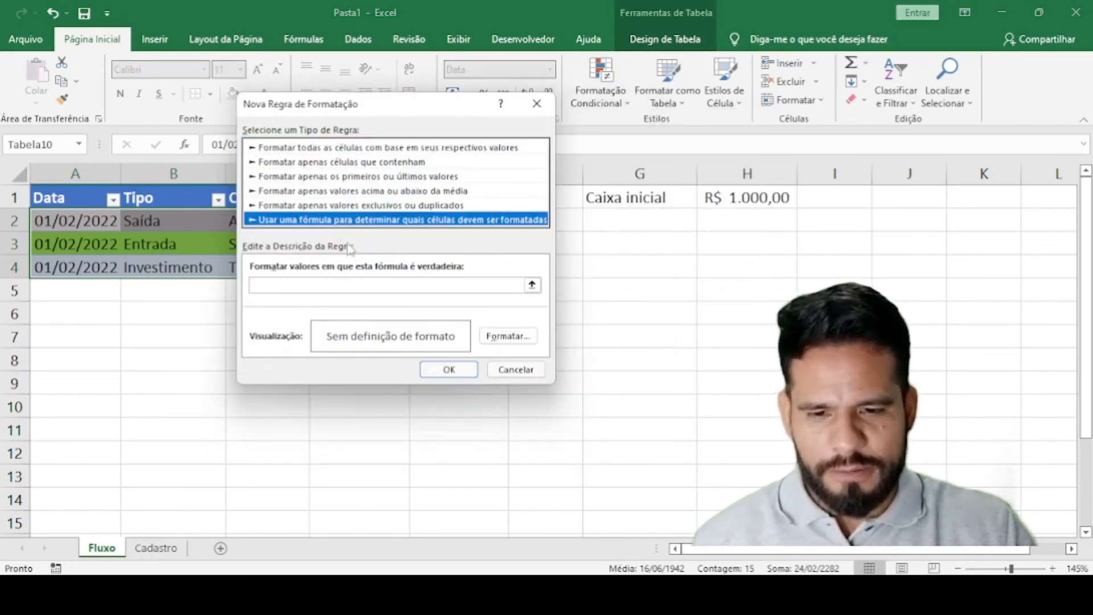
left_click(382, 292)
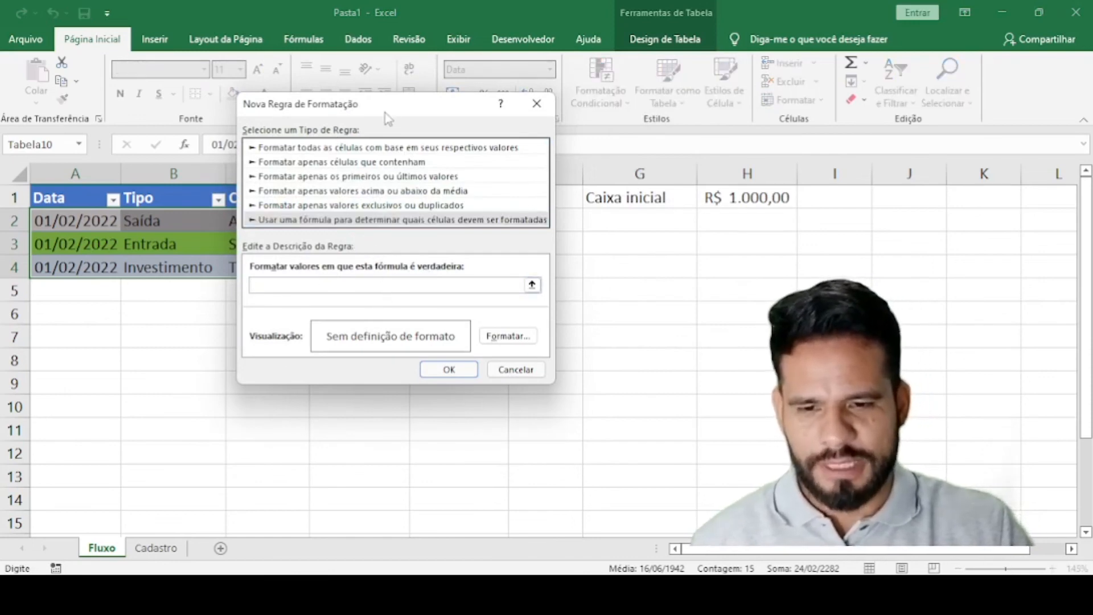
left_click_drag(384, 103, 442, 116)
type("=")
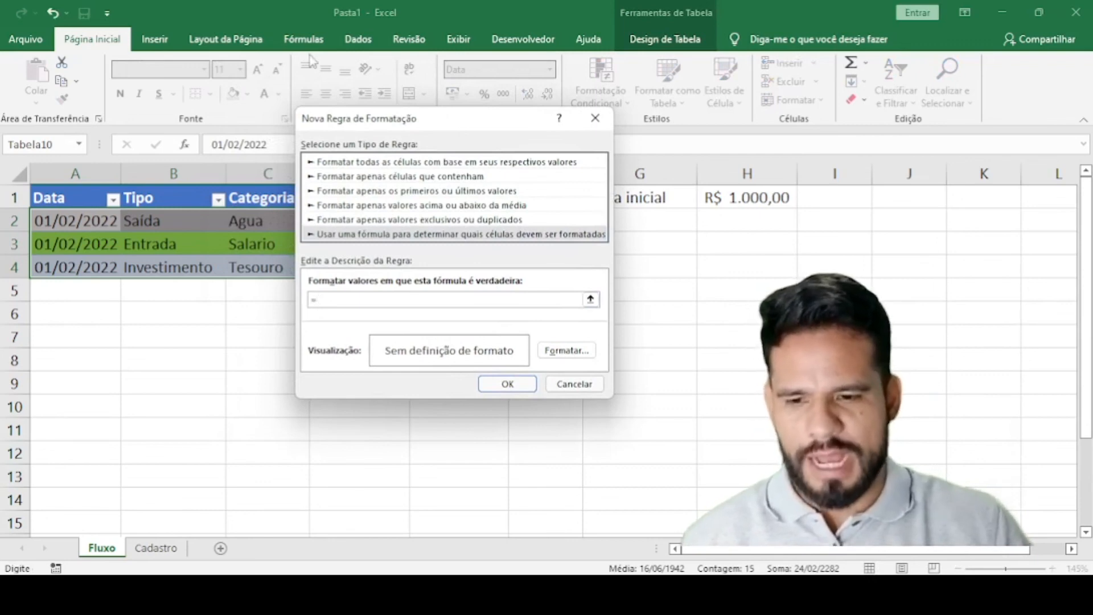
left_click(187, 220)
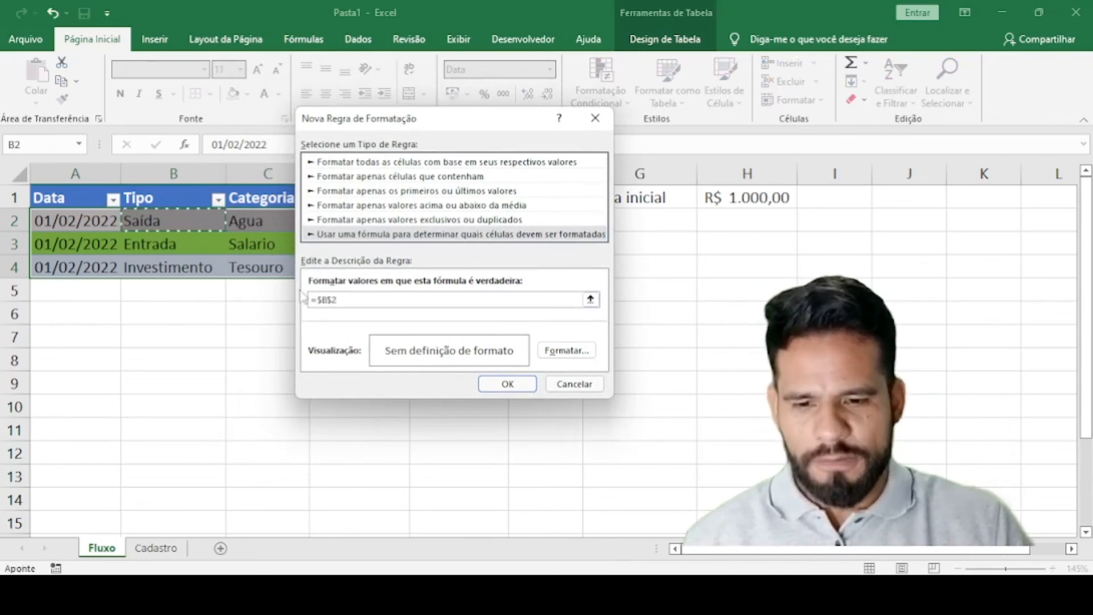
left_click(333, 299)
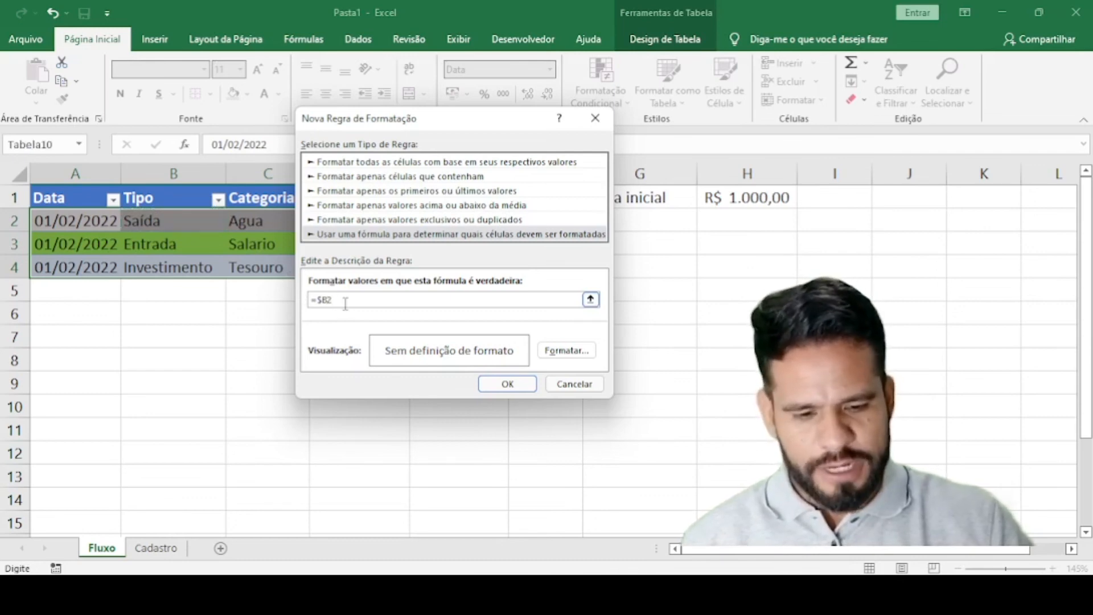
type("\"Inves")
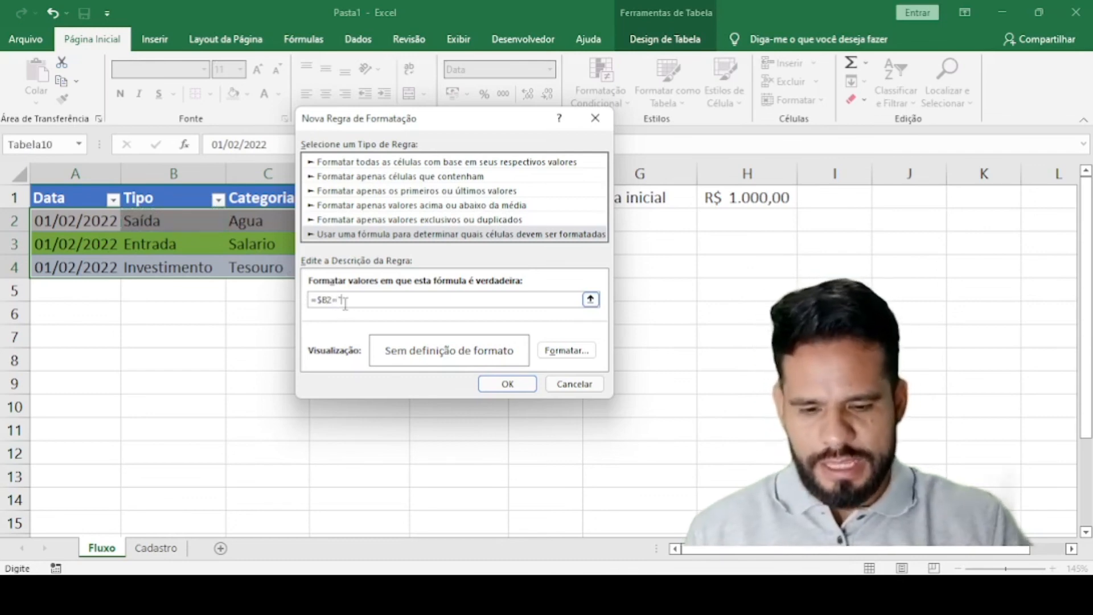
type("tim")
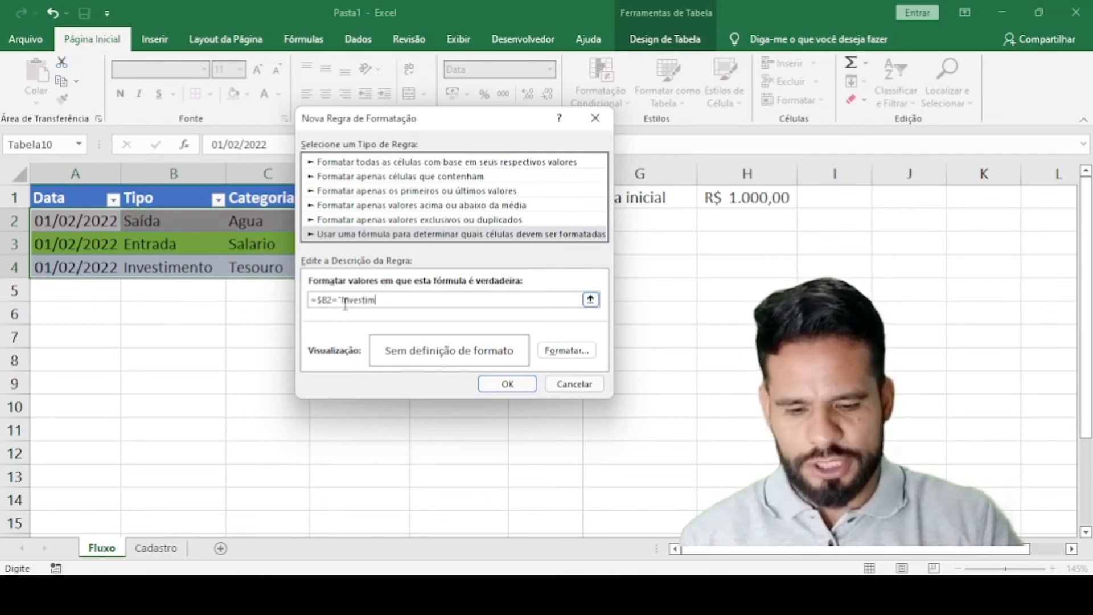
type("ento\"")
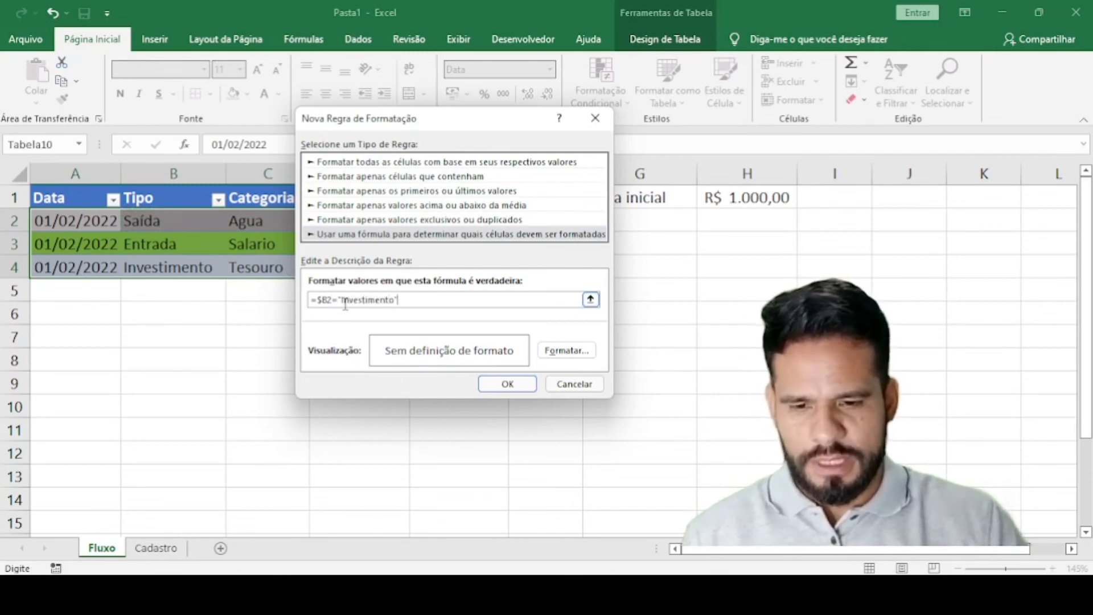
Assign the standard orange fill to the Investimento rule and apply it to the table rows
left_click(565, 353)
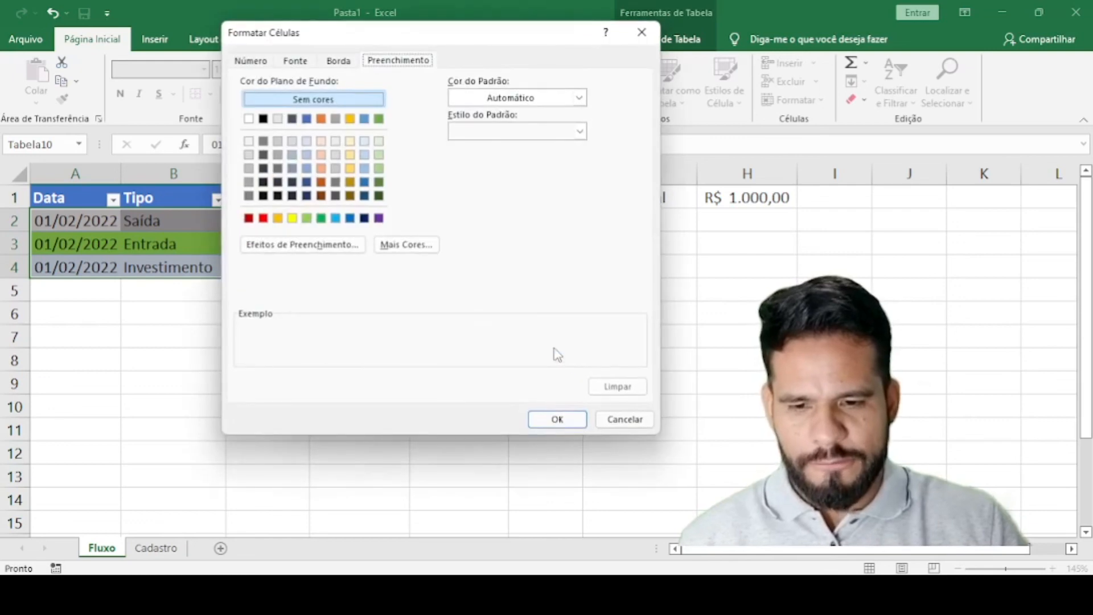
left_click(278, 219)
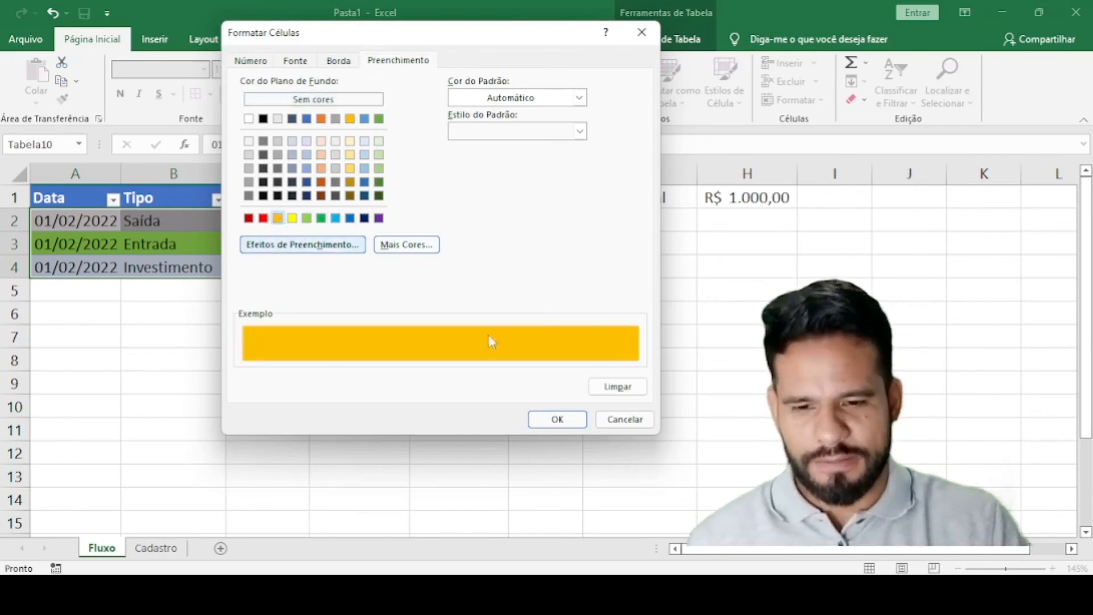
left_click(564, 415)
left_click(507, 383)
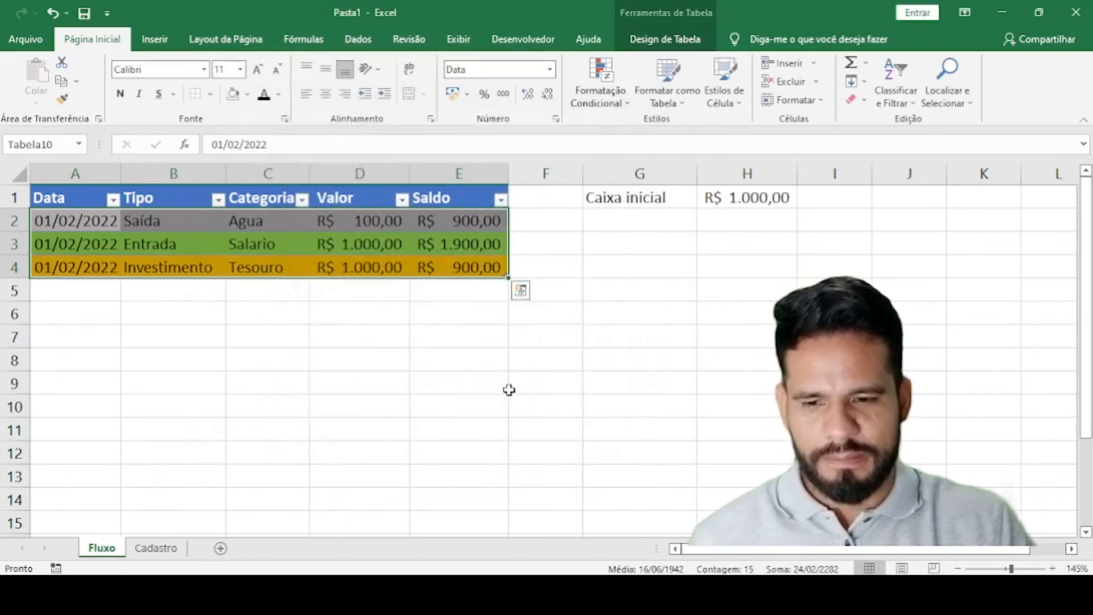
left_click(248, 408)
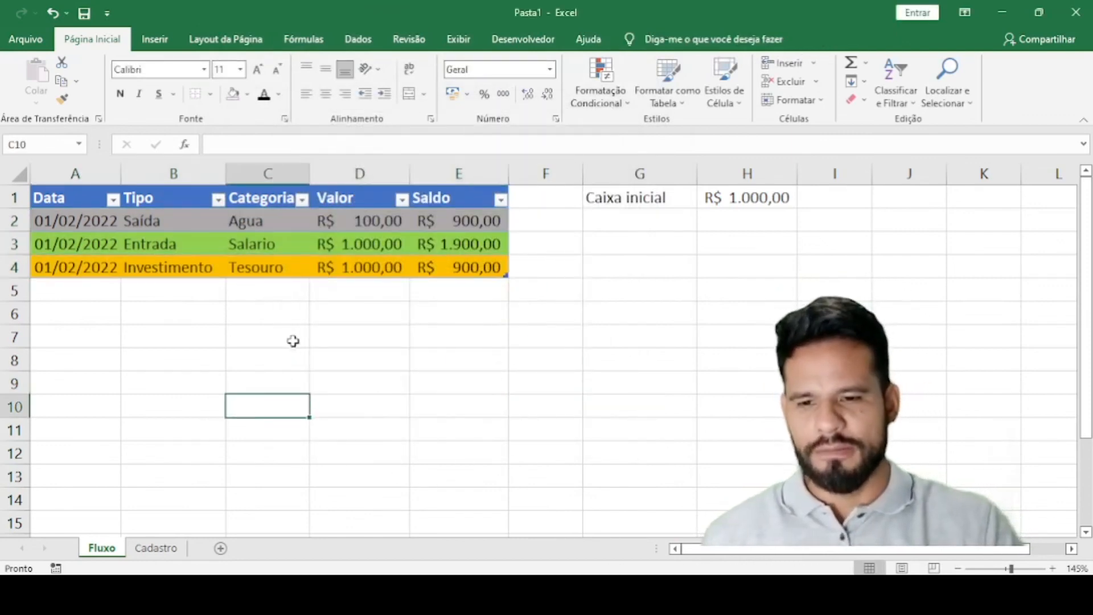
Test the row colouring by clearing the Tipo cells B3, B4 and B2
left_click(191, 226)
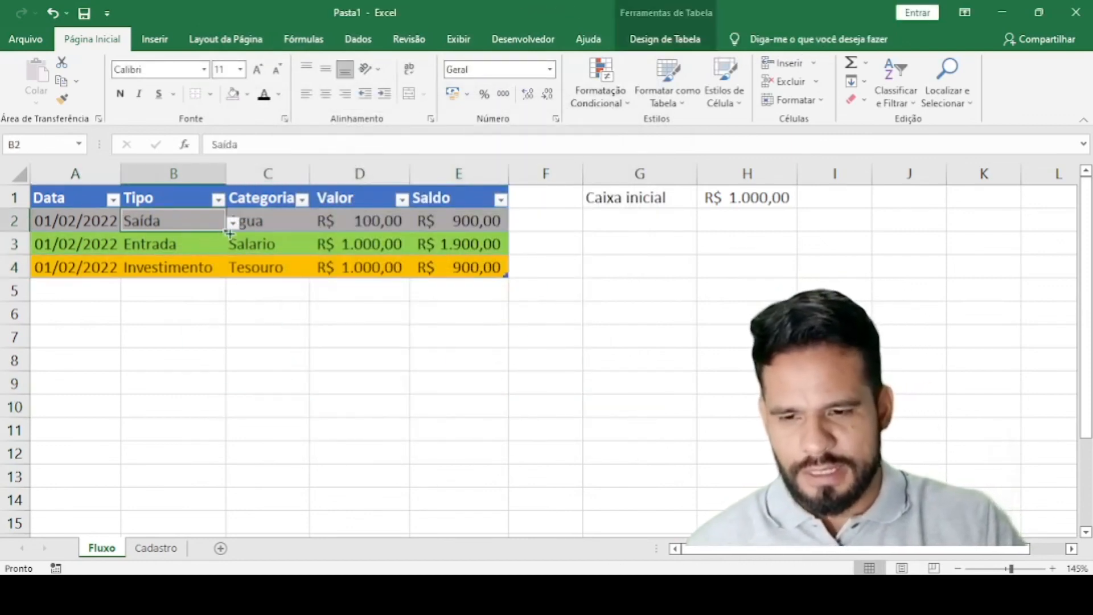
left_click(210, 244)
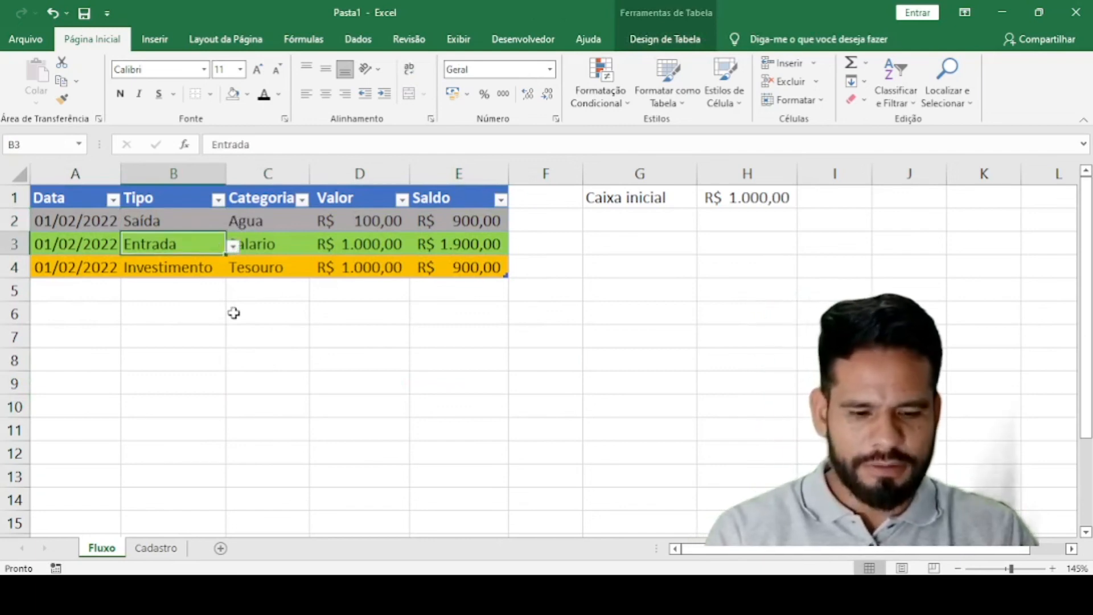
key("Delete")
left_click(234, 354)
left_click(200, 267)
key("Delete")
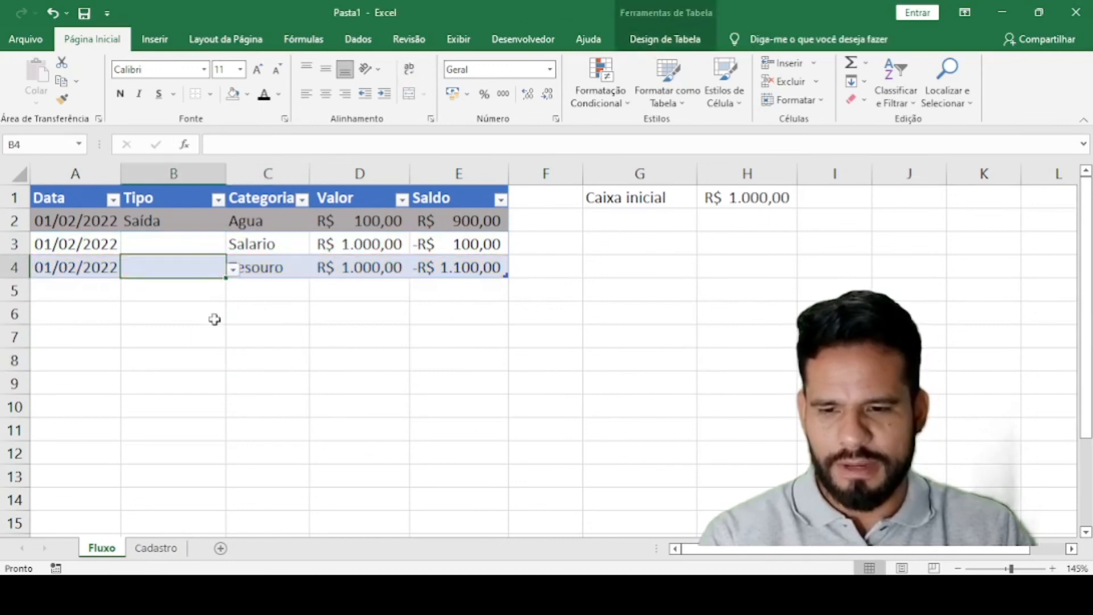
left_click(215, 317)
left_click(214, 220)
key("Delete")
left_click(229, 328)
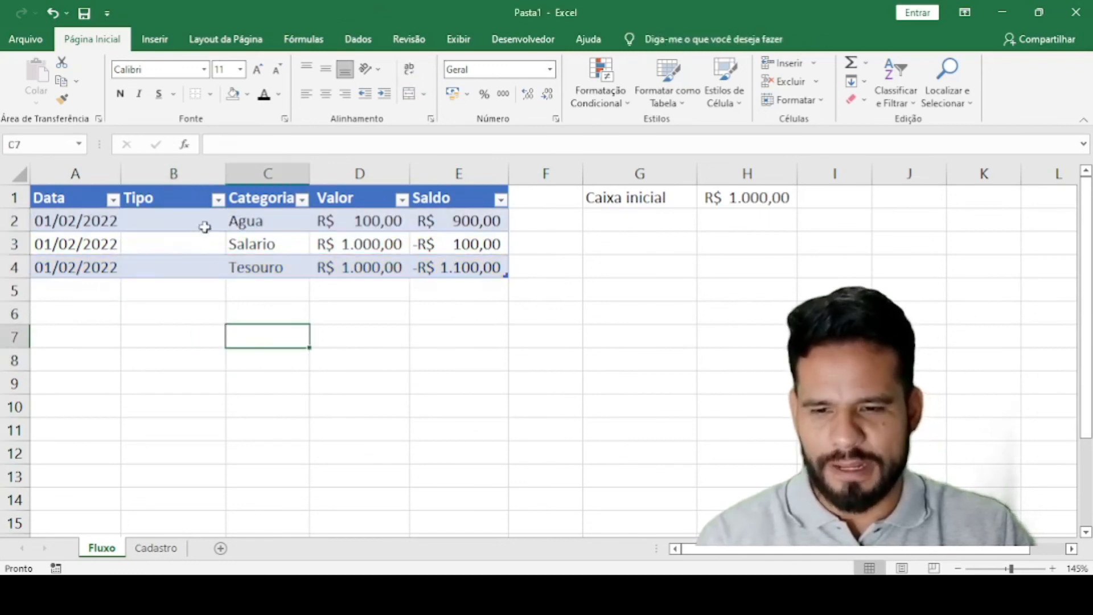
Undo the three Tipo deletions in B2, B4 and B3
key("ctrl+z")
left_click(236, 386)
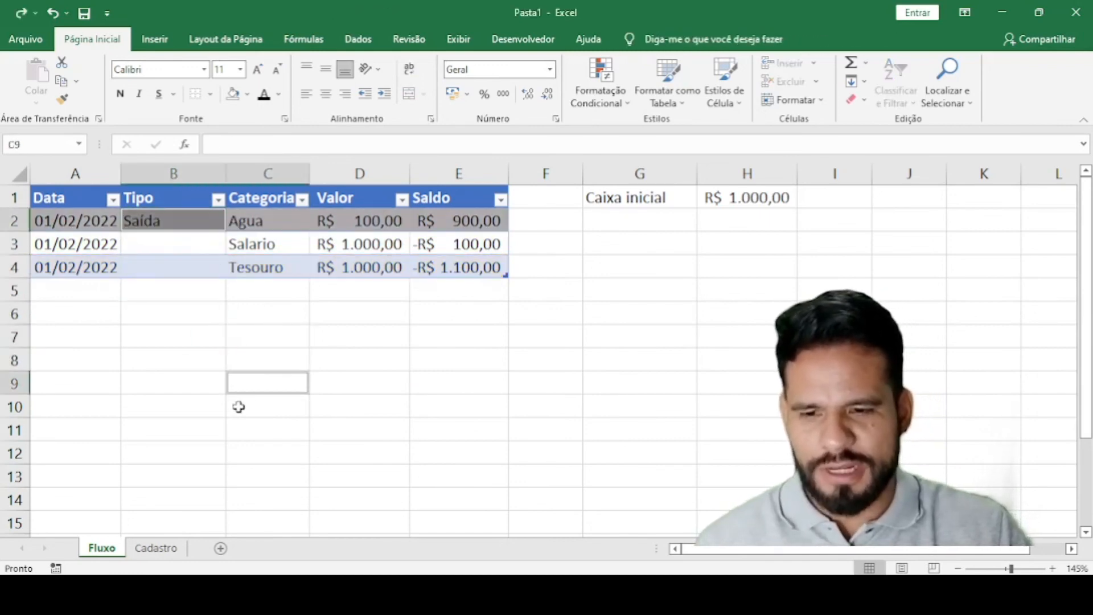
key("ctrl+z")
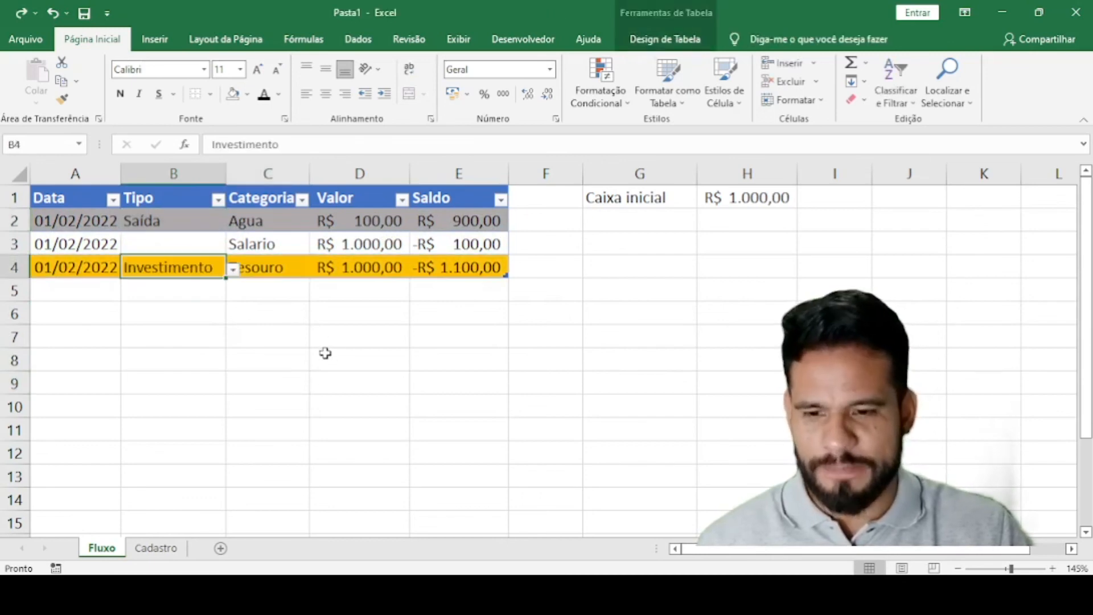
left_click(216, 322)
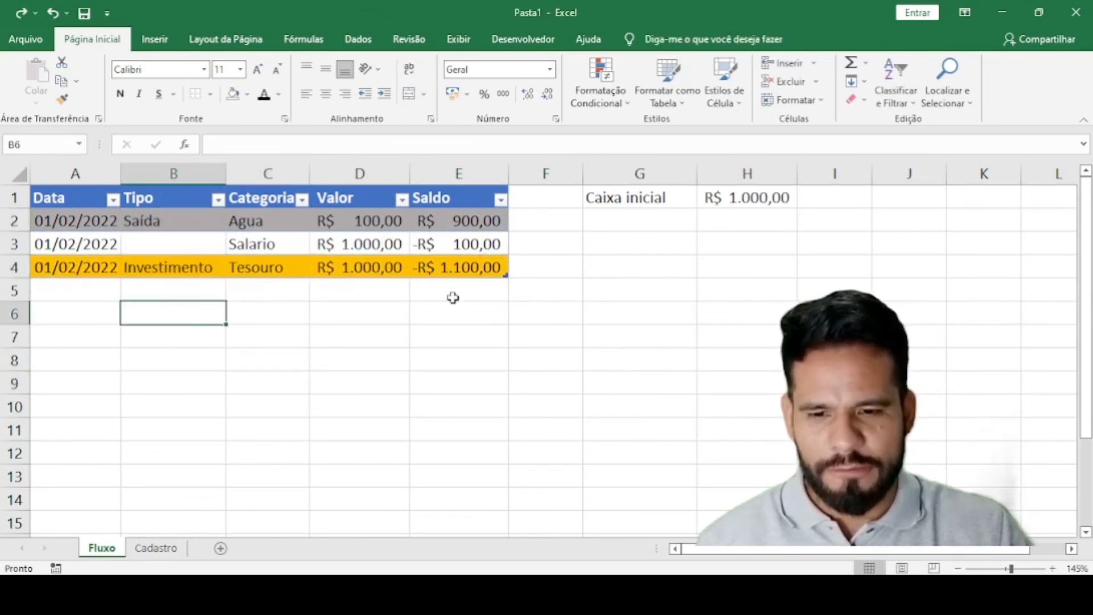
key("ctrl+z")
key("ctrl+z")
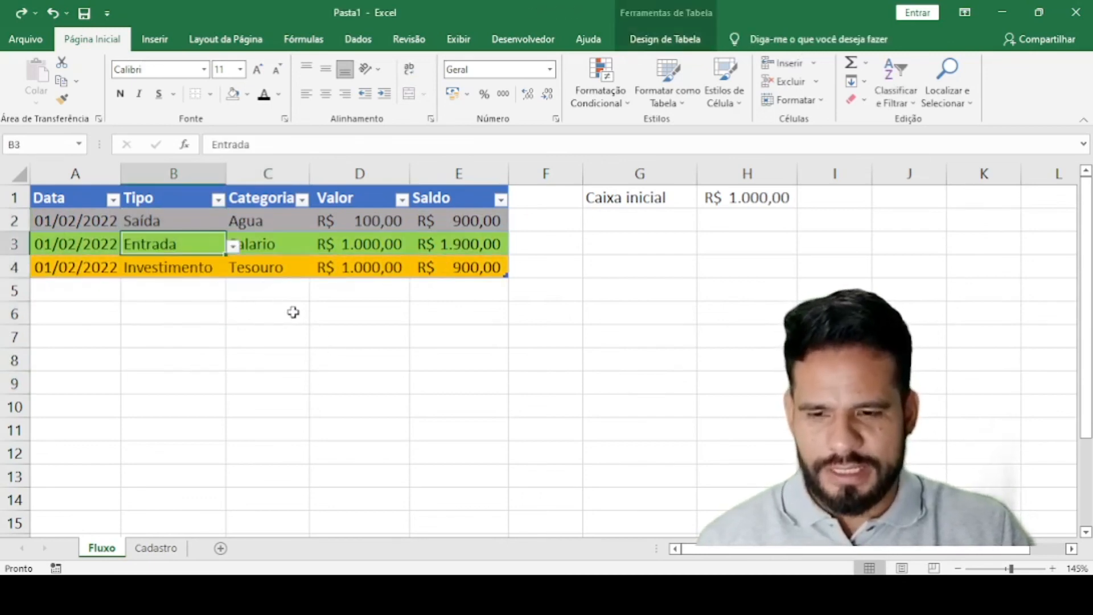
left_click(290, 313)
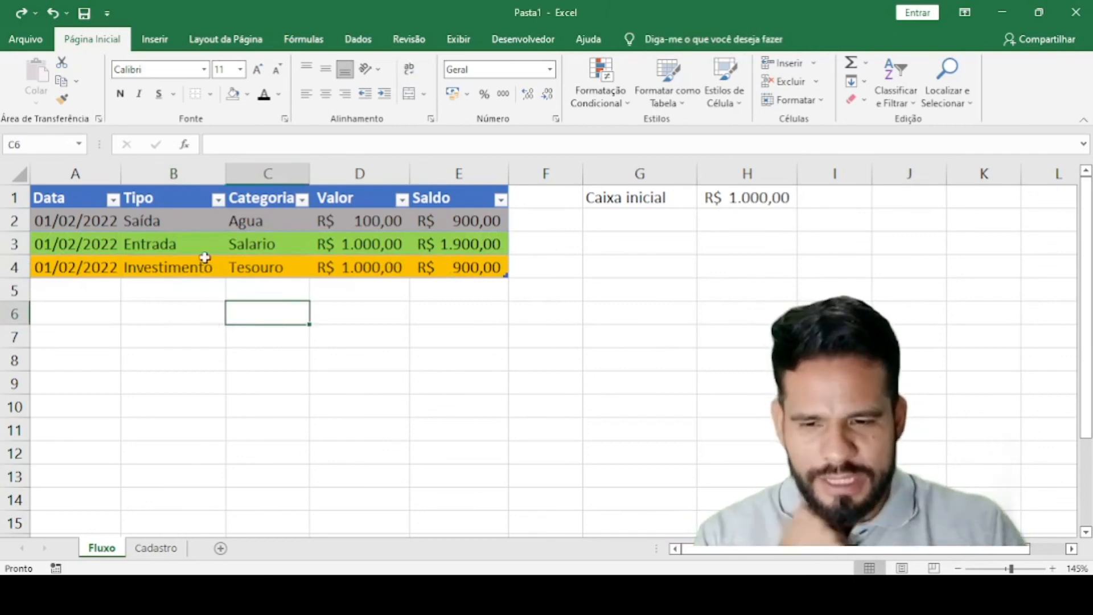
left_click(195, 220)
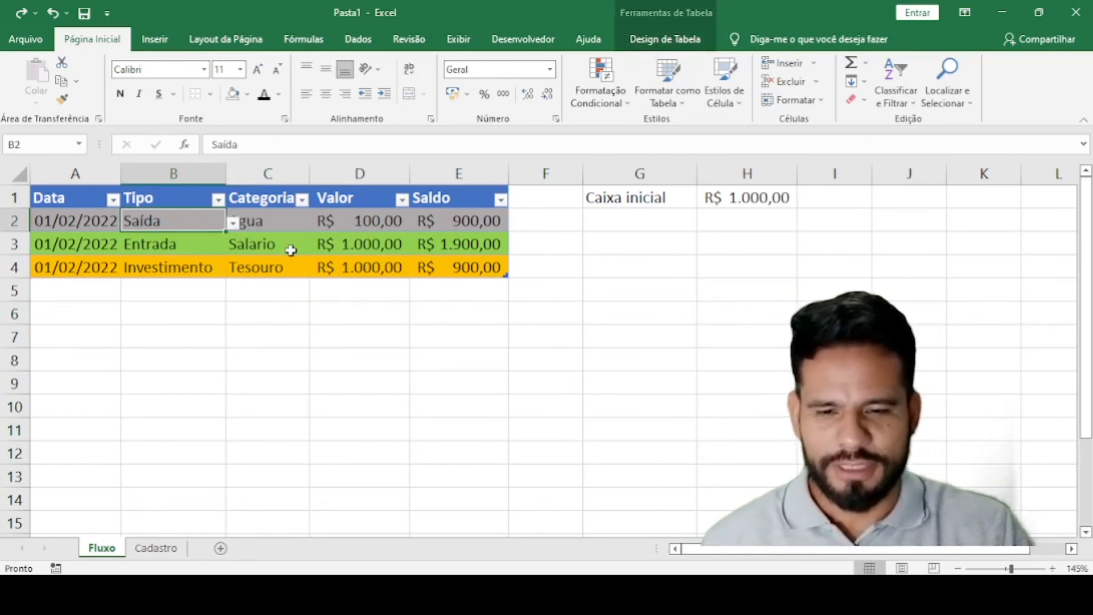
Start a new table entry in row 5 with the current date 01/02/2022 and the type Saída
left_click(92, 288)
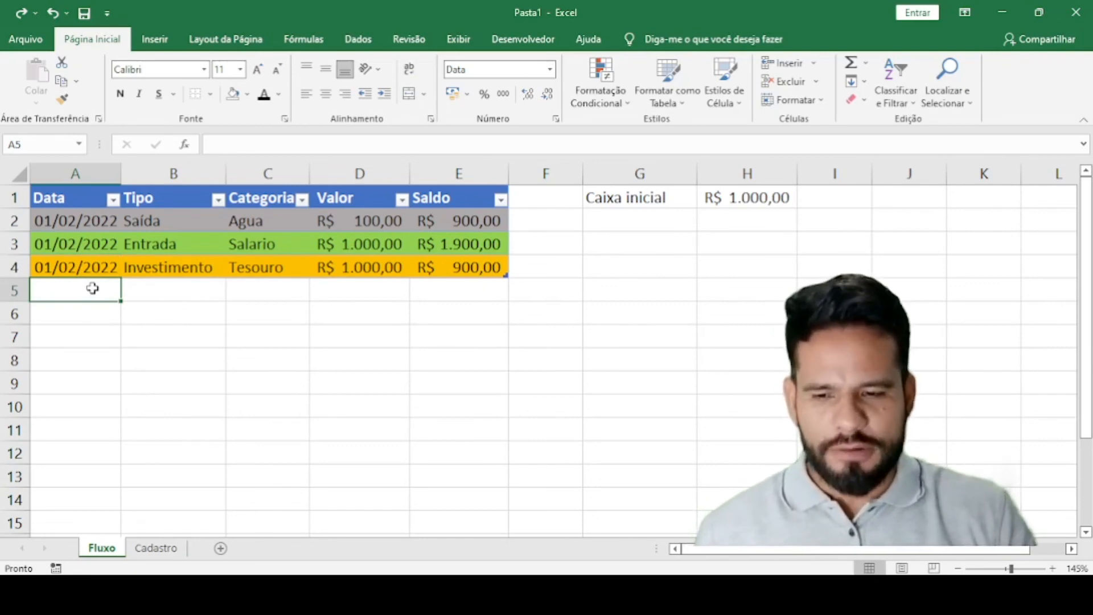
key("ctrl+semicolon")
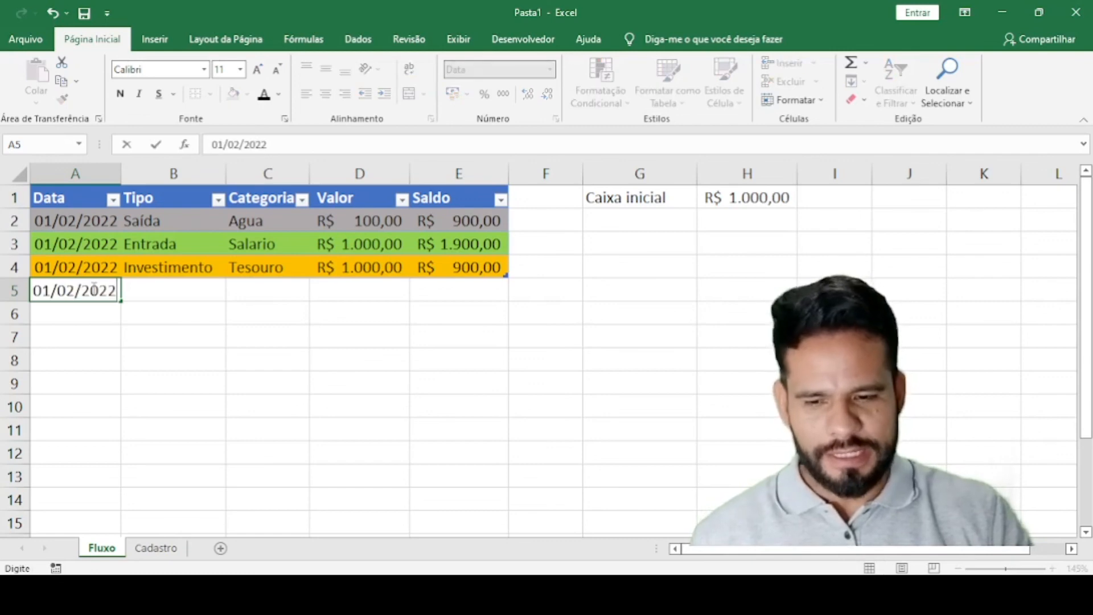
key("Tab")
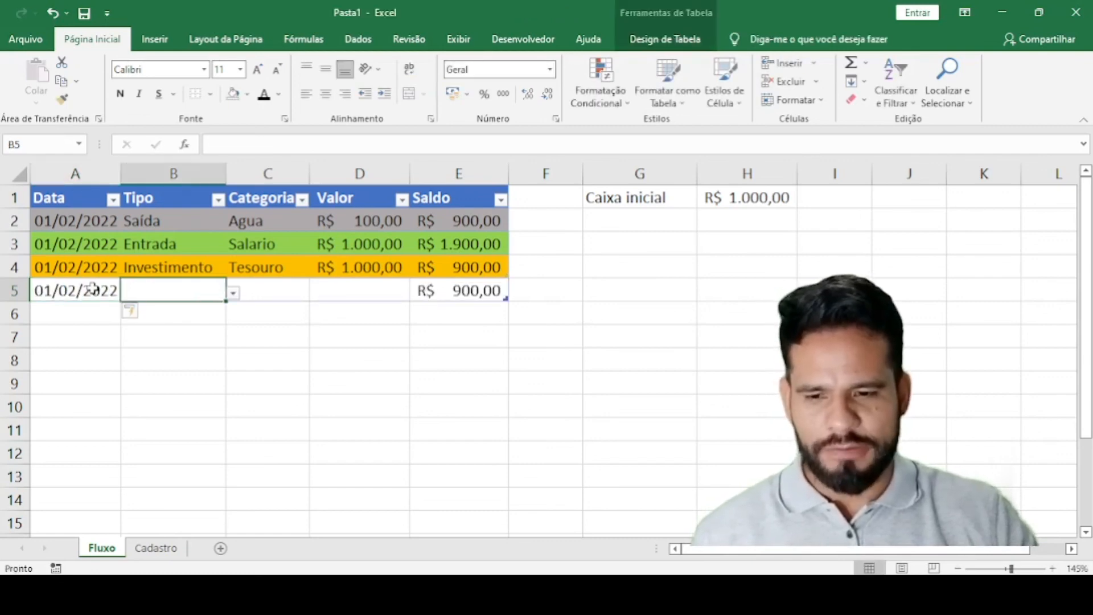
left_click(233, 292)
left_click(179, 316)
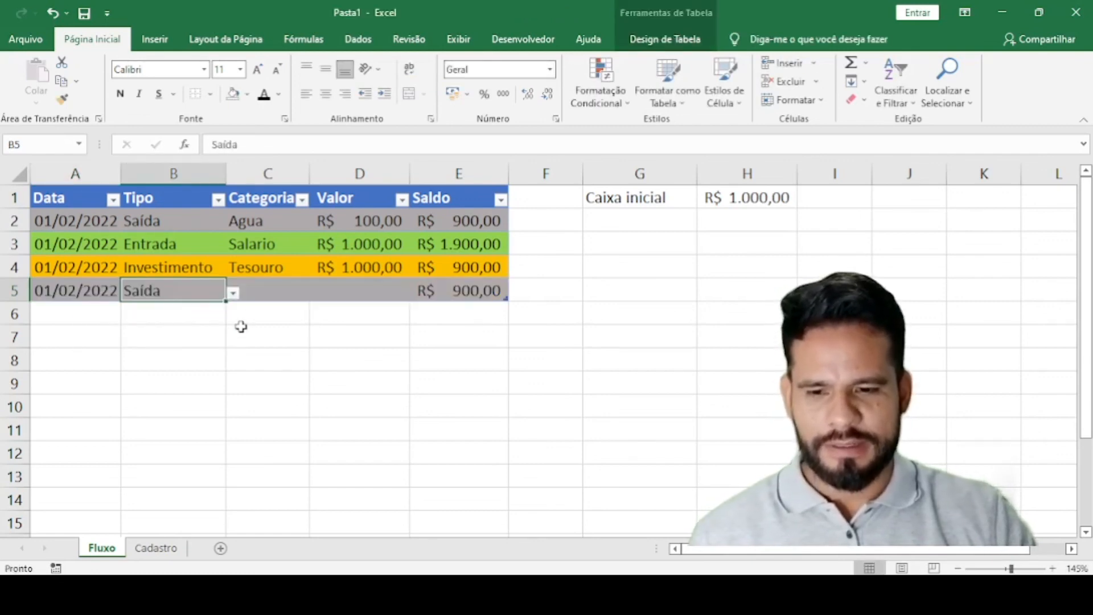
Complete the row 5 entry with the category Telefone and a value of 800, and check its Saldo cell
left_click(277, 289)
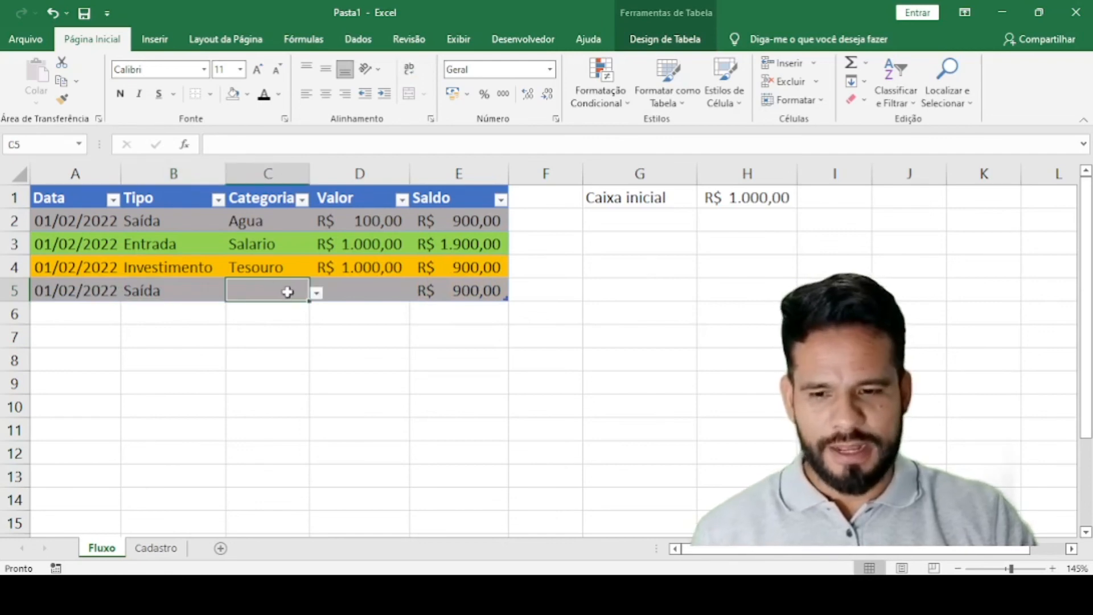
left_click(316, 292)
left_click(274, 350)
left_click(349, 360)
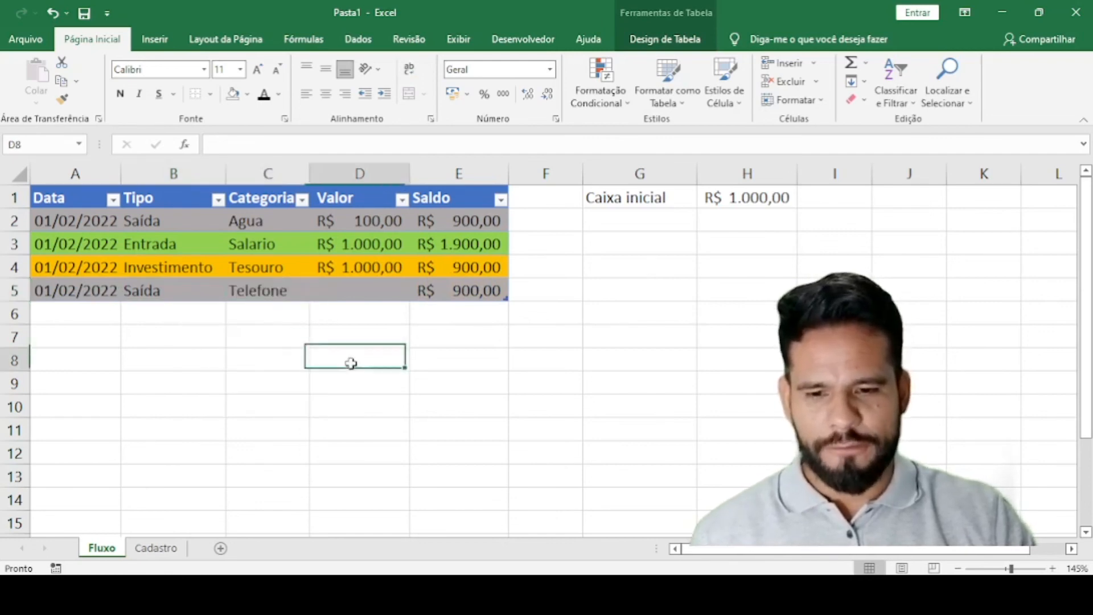
left_click(371, 297)
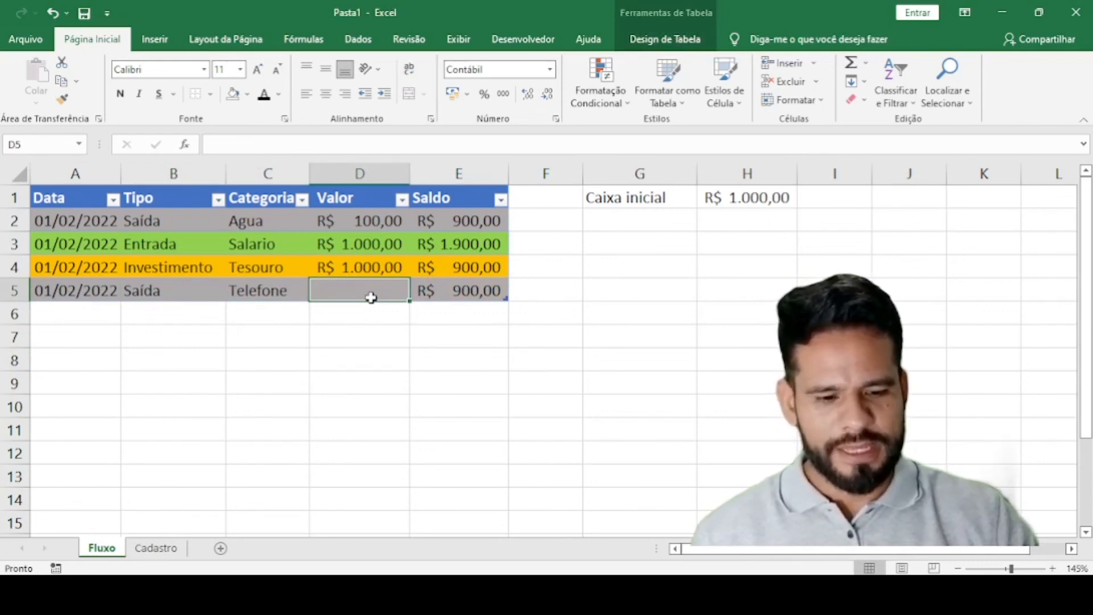
type("800")
key("Return")
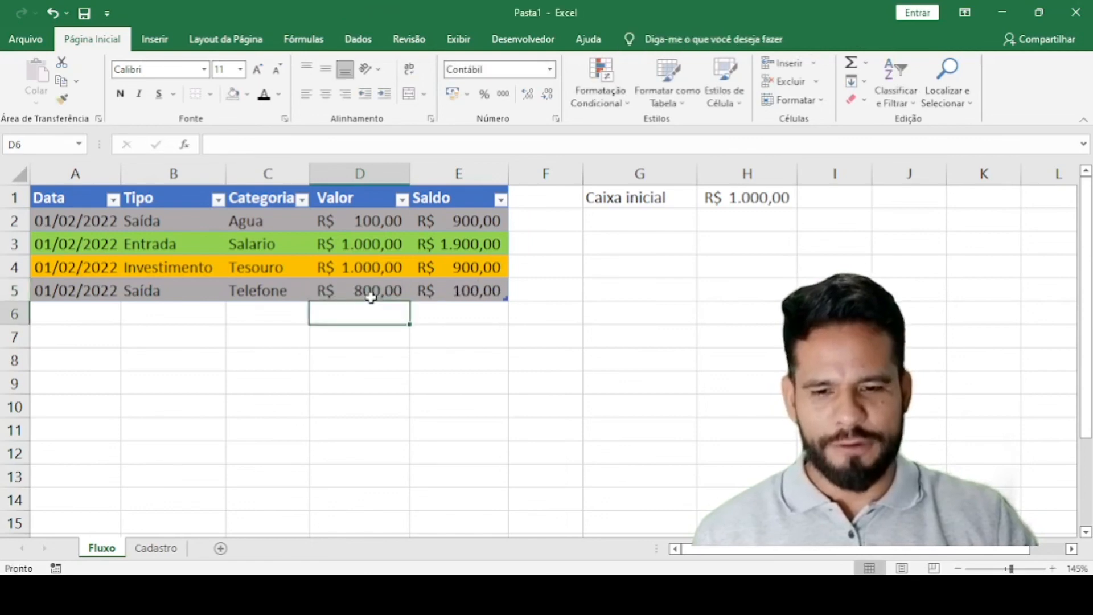
left_click(454, 288)
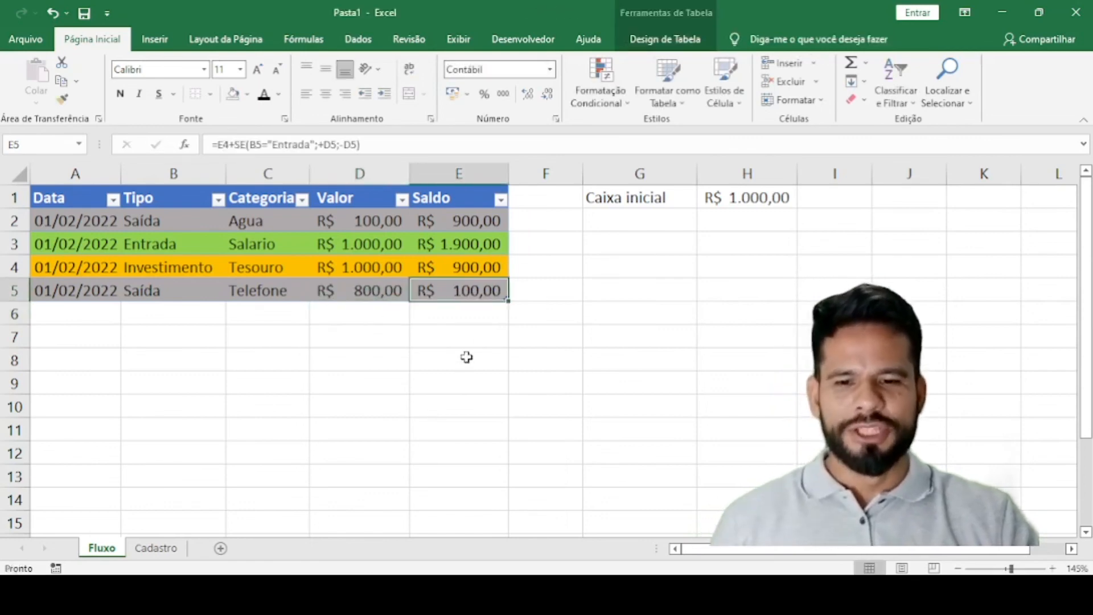